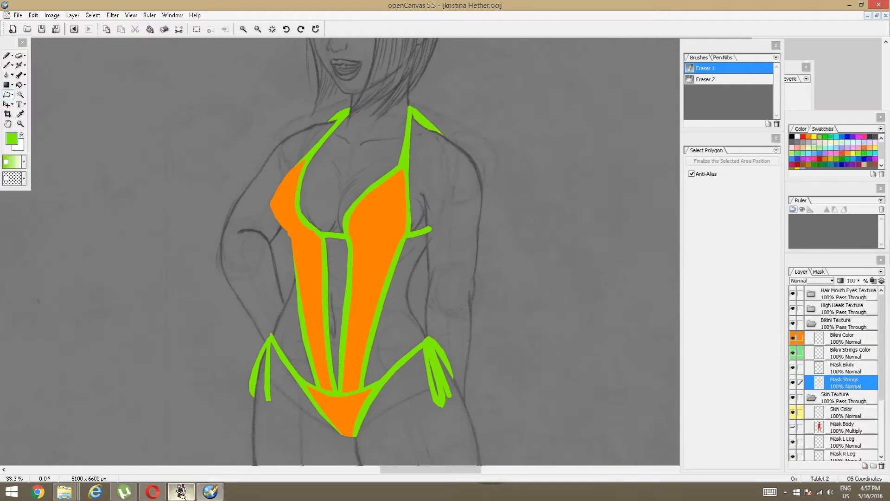
Collapse and hide the Bikini Texture folder and show the Mask Body layer
click(181, 491)
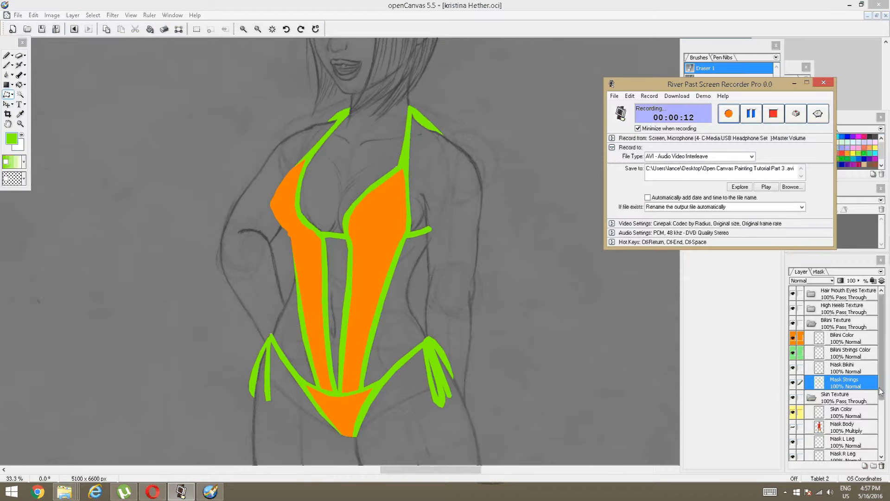
drag(882, 395, 882, 448)
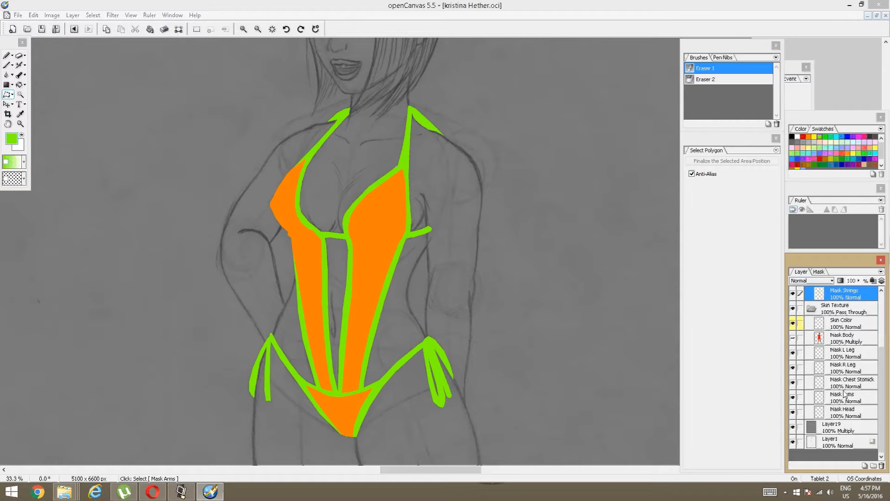
click(822, 338)
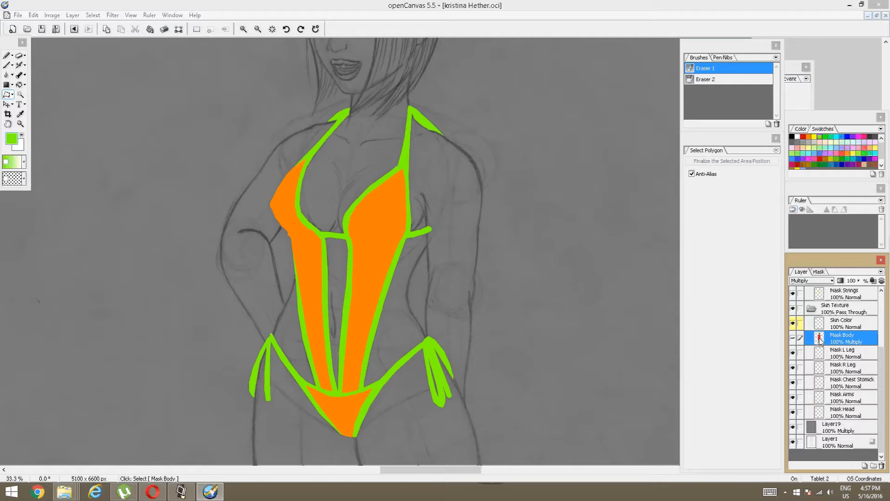
scroll(814, 318, up, 3)
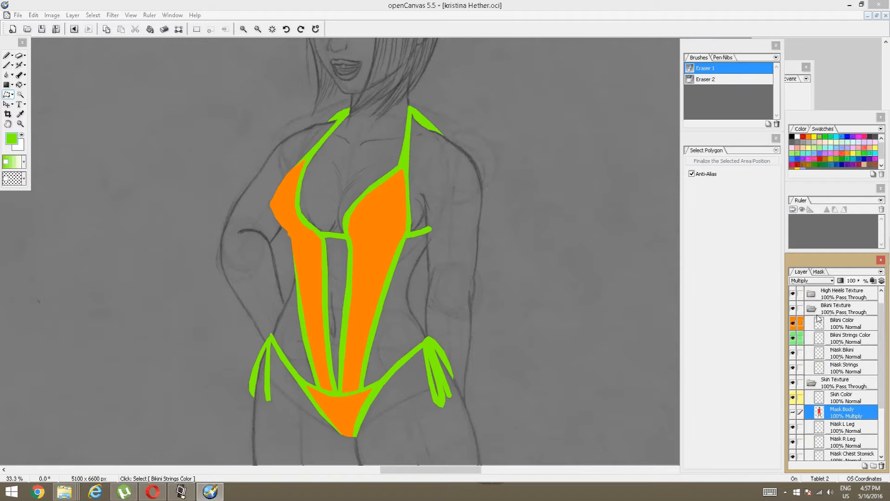
click(811, 309)
click(793, 309)
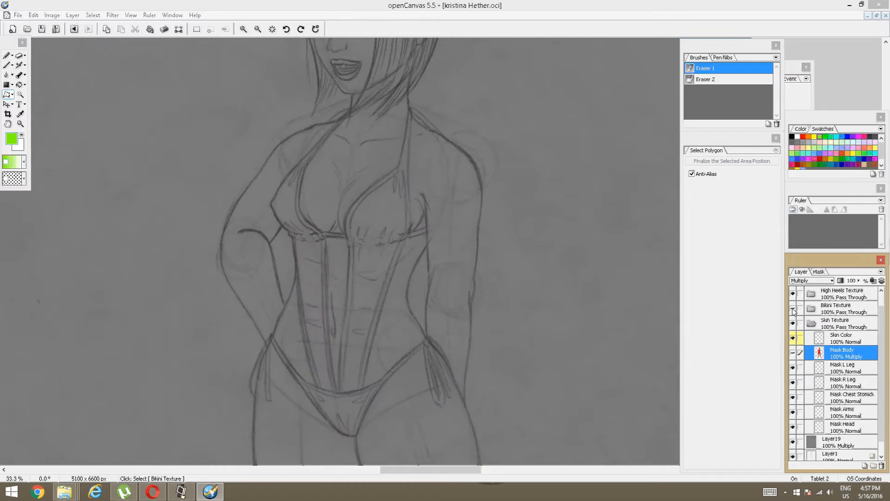
click(793, 353)
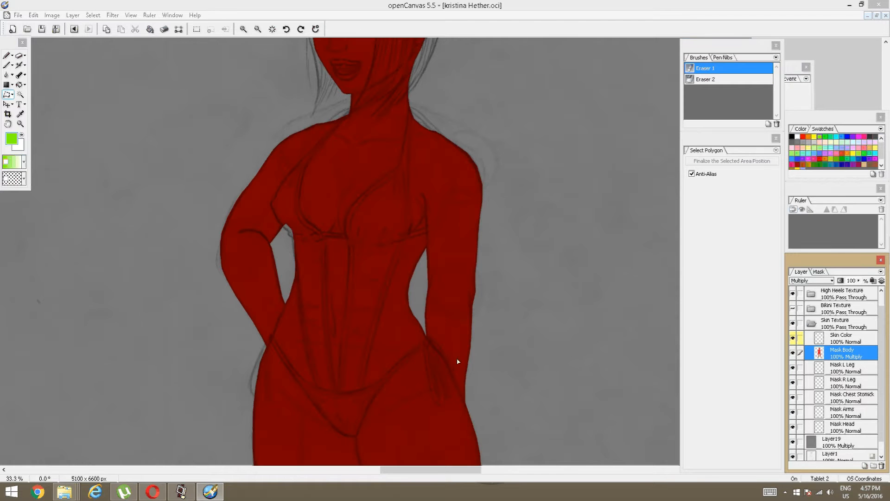
Examine the body mask around the hips, waist and thighs at different magnifications
key(space)
drag(367, 392, 381, 278)
scroll(388, 281, up, 2)
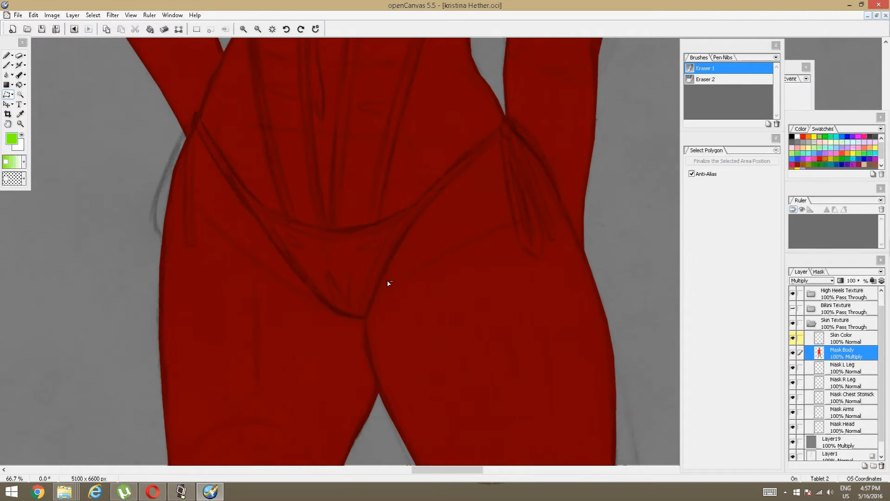
key(space)
drag(389, 318, 388, 288)
scroll(407, 307, down, 2)
key(space)
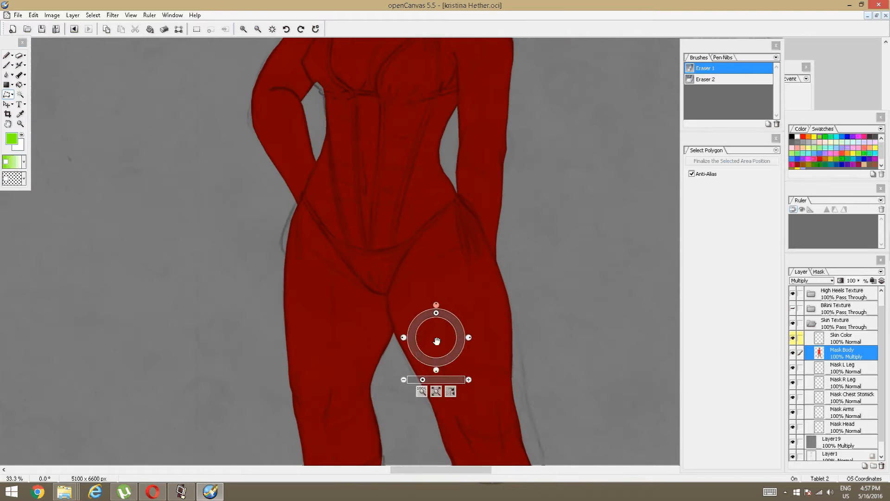
drag(435, 337, 413, 206)
drag(386, 175, 415, 361)
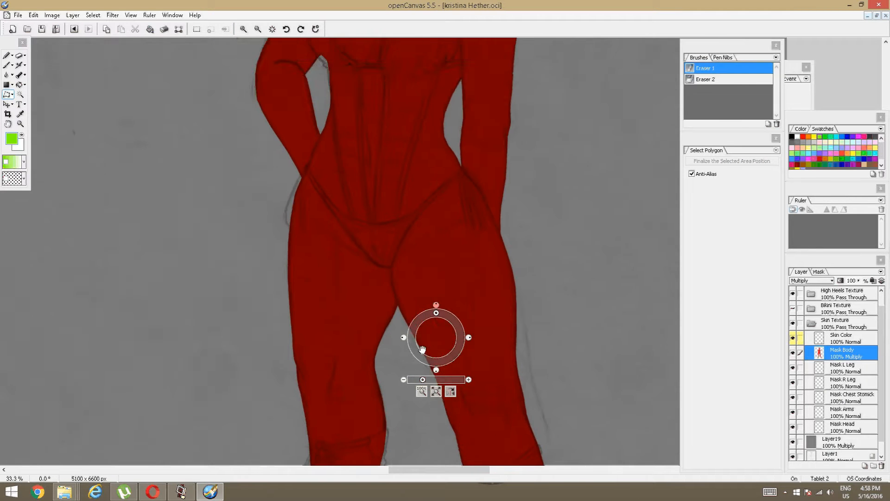
scroll(397, 220, up, 1)
scroll(402, 222, up, 1)
key(space)
drag(495, 297, 463, 316)
scroll(443, 293, up, 1)
key(space)
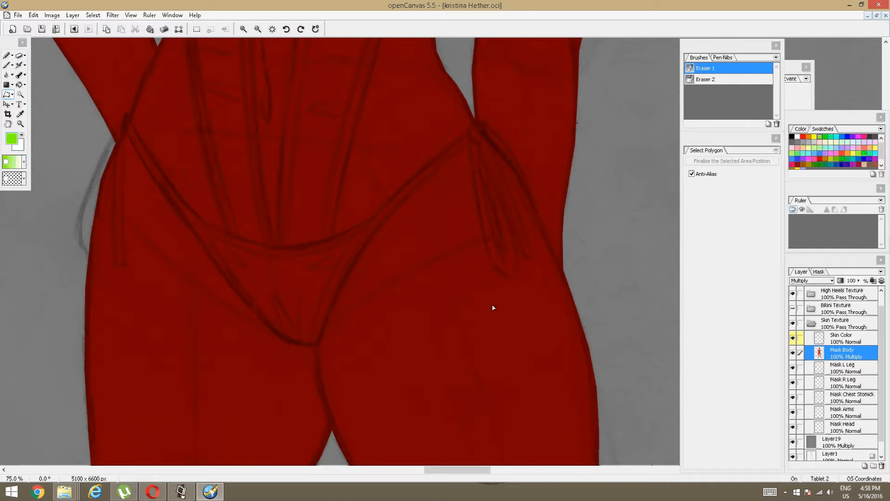
key(space)
drag(681, 297, 686, 295)
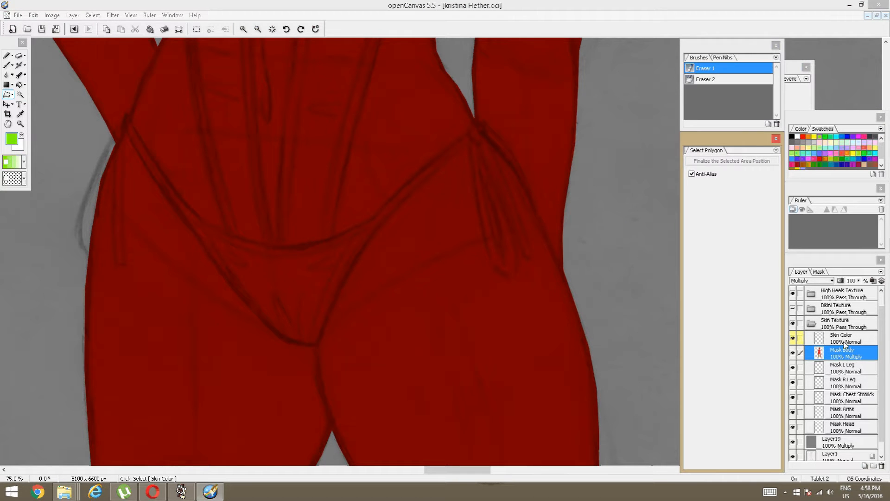
Select the whole red figure on the Mask Body layer with the Magic Wand at range 60
click(817, 355)
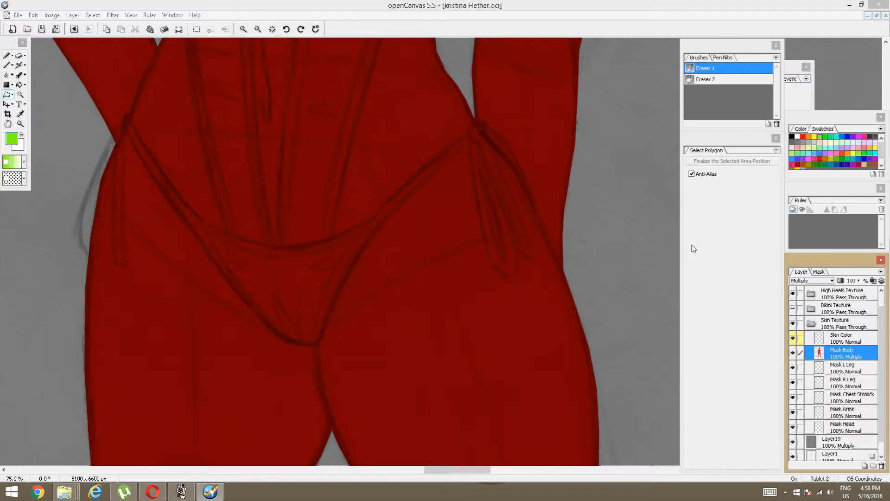
click(23, 95)
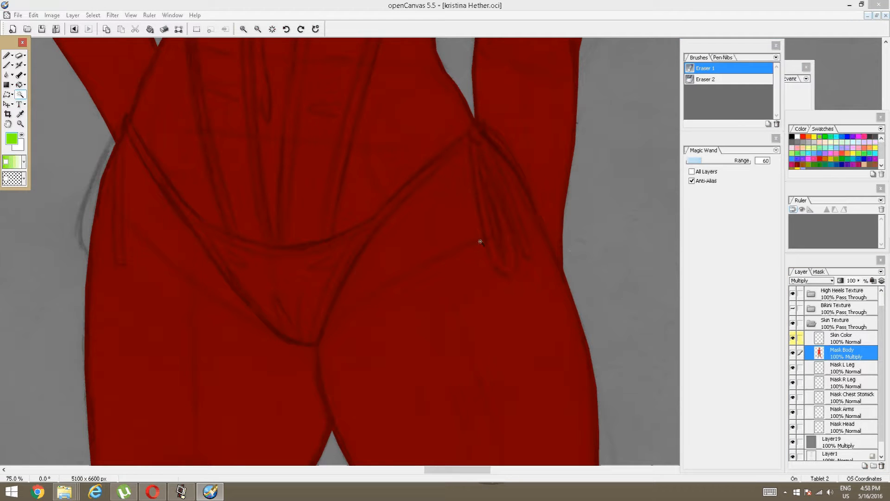
click(418, 245)
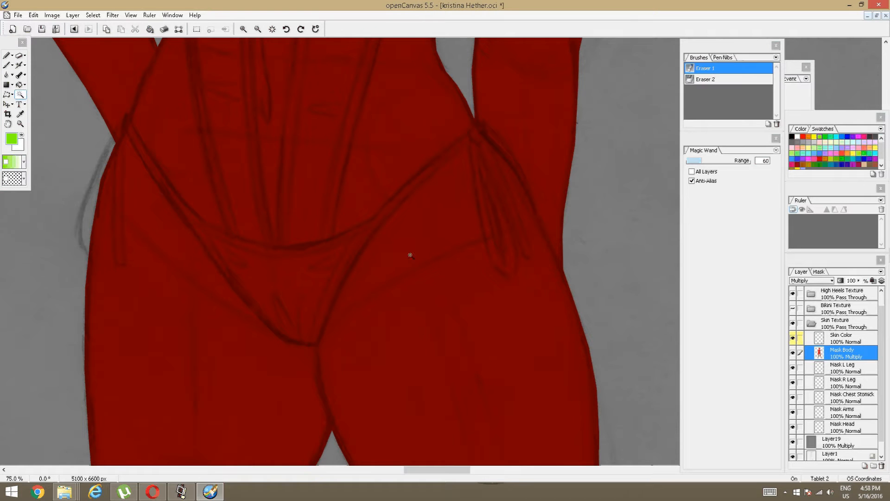
Inspect the sketch lines where the two thighs meet the bikini bottom
key(space)
drag(231, 331, 301, 282)
scroll(304, 253, up, 2)
scroll(305, 252, down, 2)
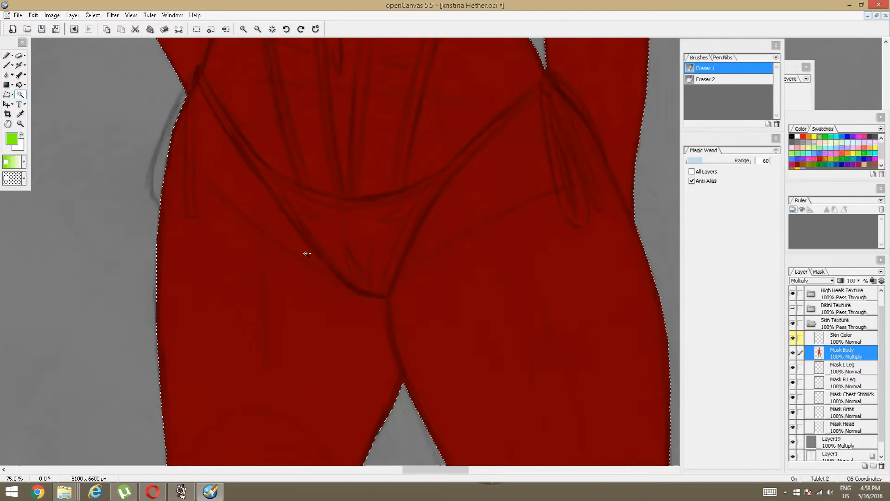
key(space)
drag(339, 238, 285, 250)
scroll(312, 257, up, 1)
key(space)
drag(328, 295, 281, 182)
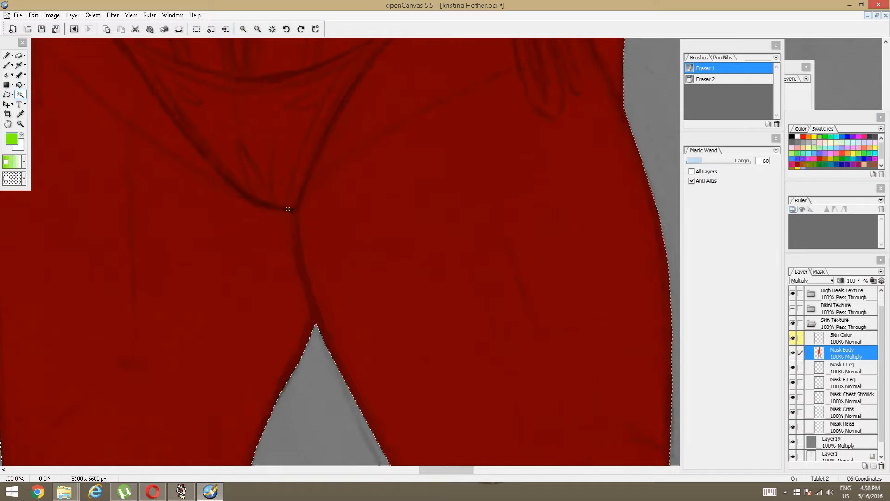
scroll(289, 210, up, 1)
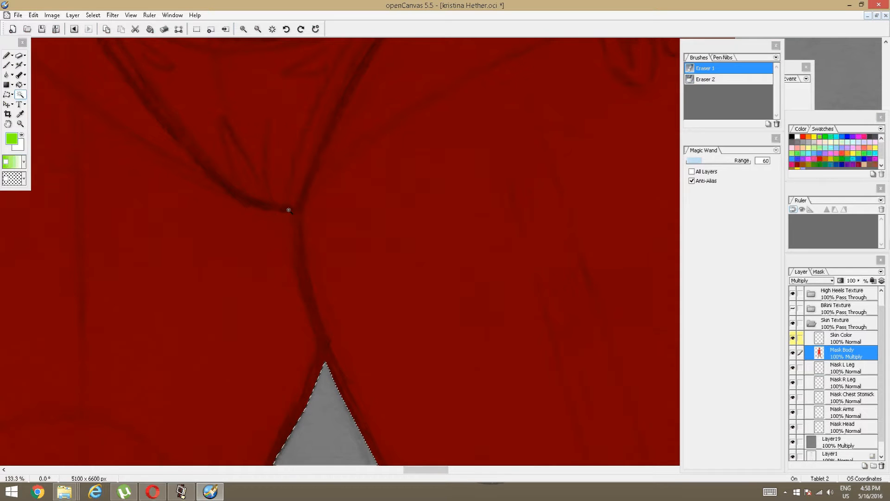
scroll(288, 210, down, 4)
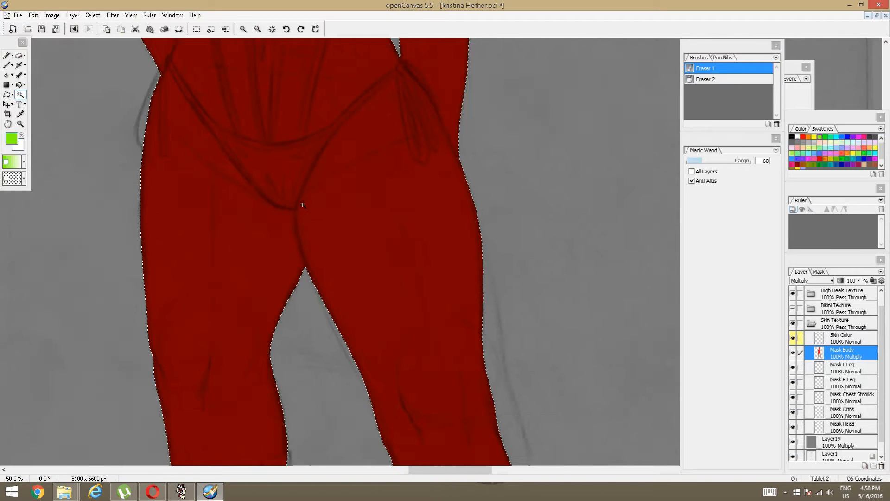
scroll(310, 212, up, 2)
key(space)
drag(285, 259, 373, 228)
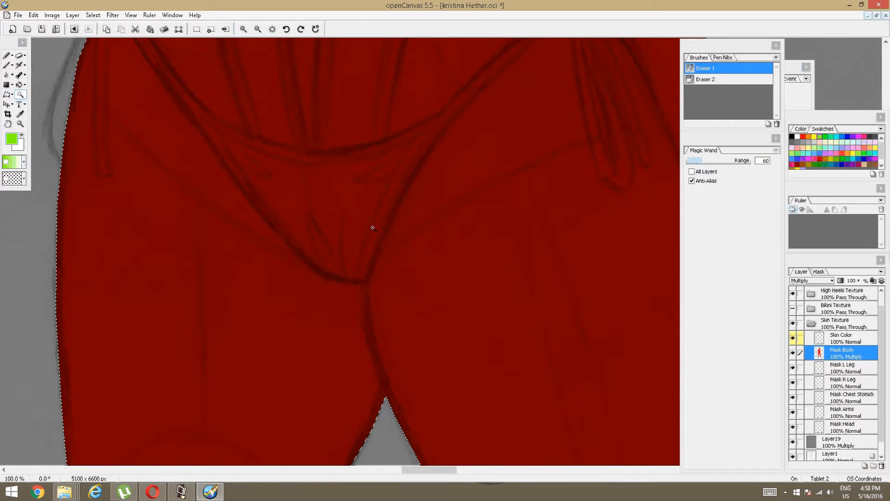
Subtract the pelvis and the figure's upper left thigh from the selection with Select Polygon, following the bikini edge and inner-thigh line
click(7, 94)
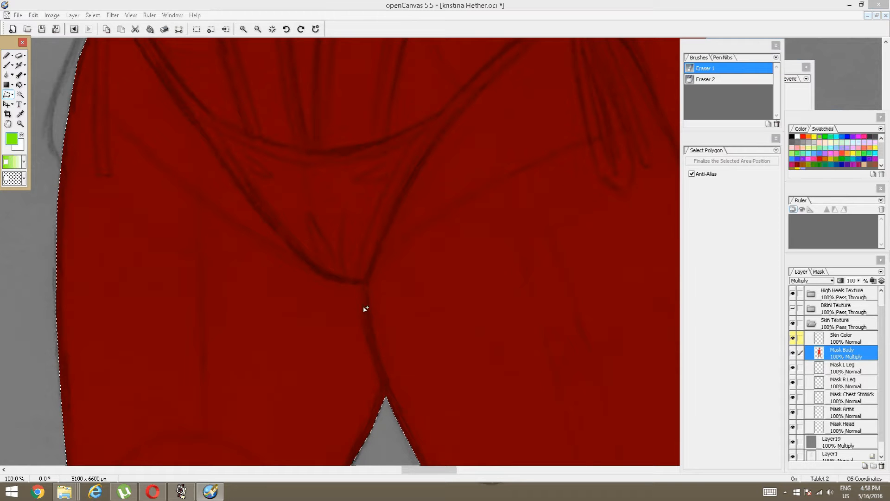
click(391, 429)
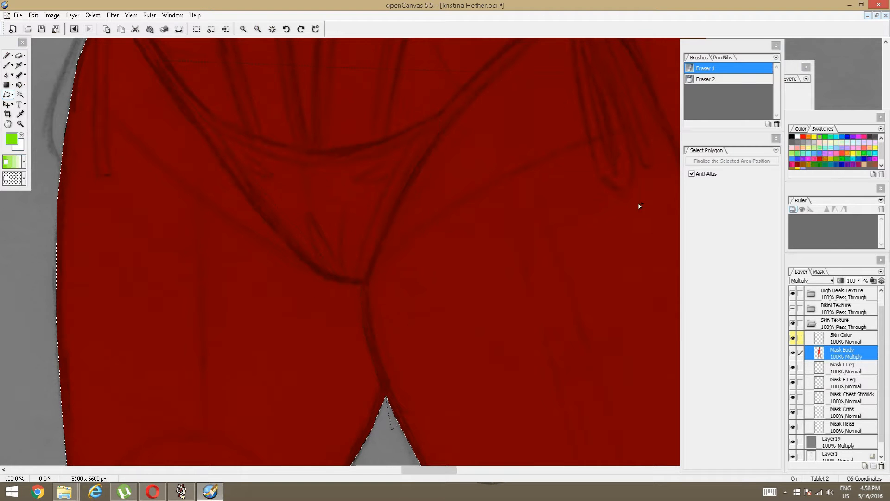
drag(579, 353, 466, 427)
drag(428, 445, 361, 281)
key(space)
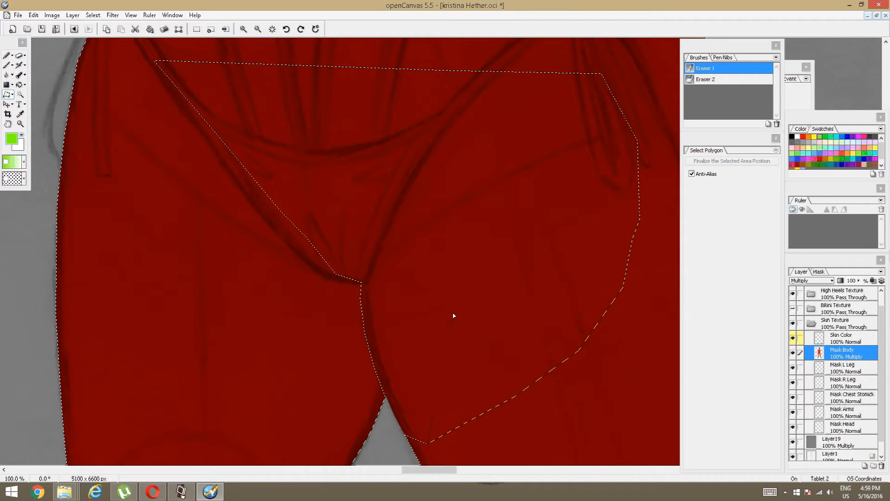
Subtract the lower abdomen and the figure's right wrist from the selection, following the bikini line up to the hip
key(space)
drag(286, 205, 459, 399)
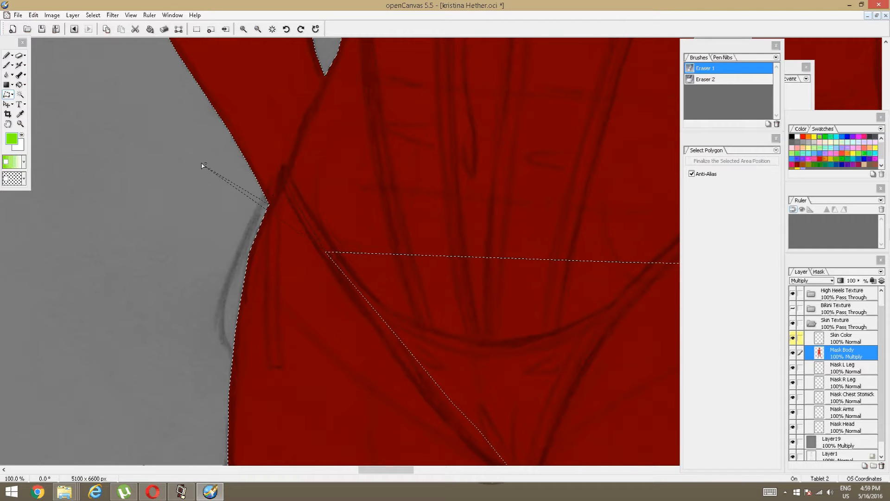
click(282, 51)
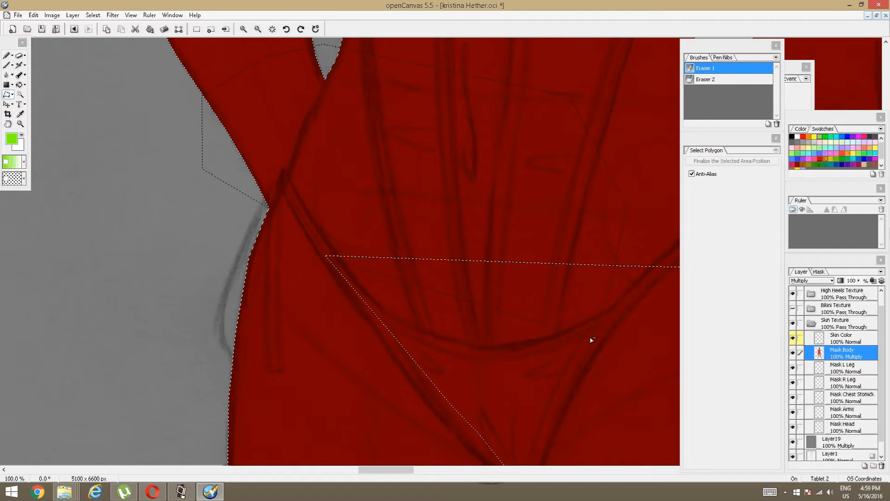
double_click(529, 326)
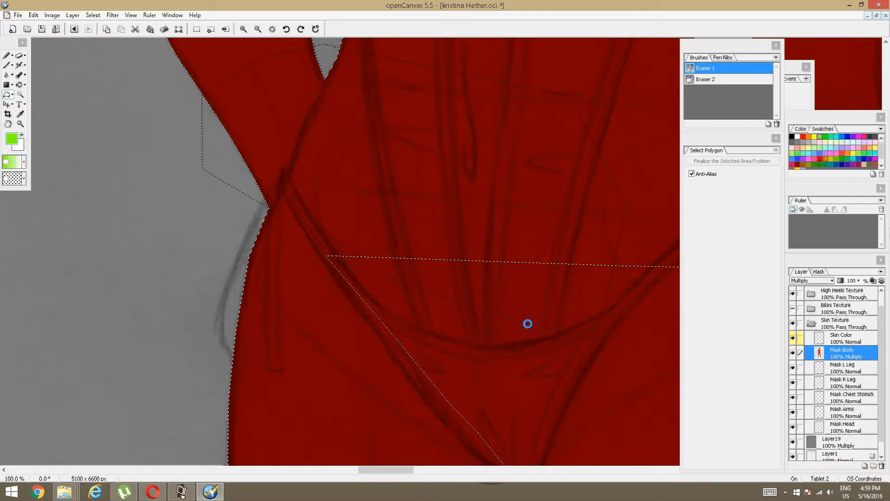
Subtract the torso and both arms below the shoulders, plus the figure's left leg down to the shin, from the selection
scroll(443, 239, down, 5)
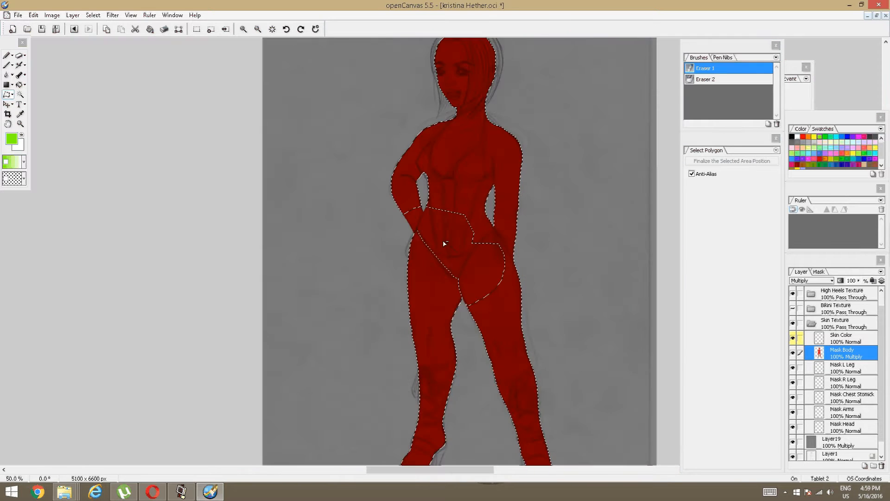
key(space)
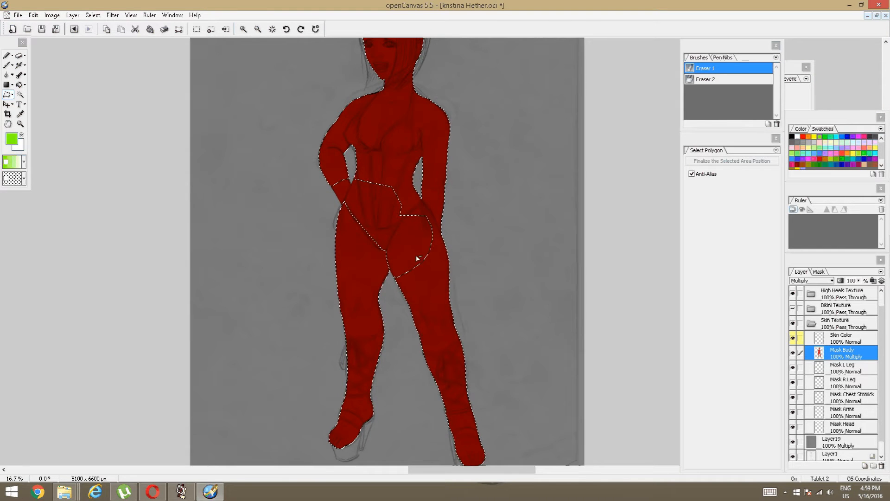
scroll(418, 258, up, 1)
alt+click(379, 295)
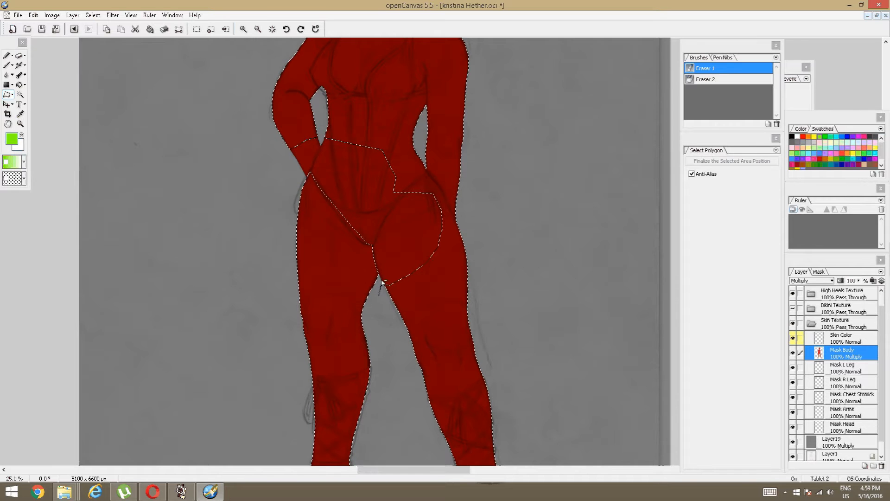
alt+click(397, 260)
alt+click(400, 237)
alt+click(381, 205)
alt+click(361, 190)
alt+click(338, 172)
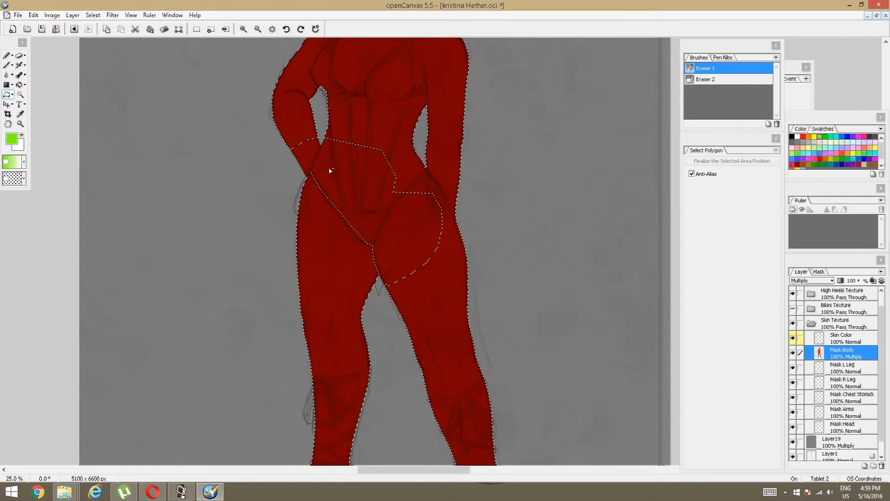
alt+click(280, 163)
alt+click(241, 114)
alt+click(268, 60)
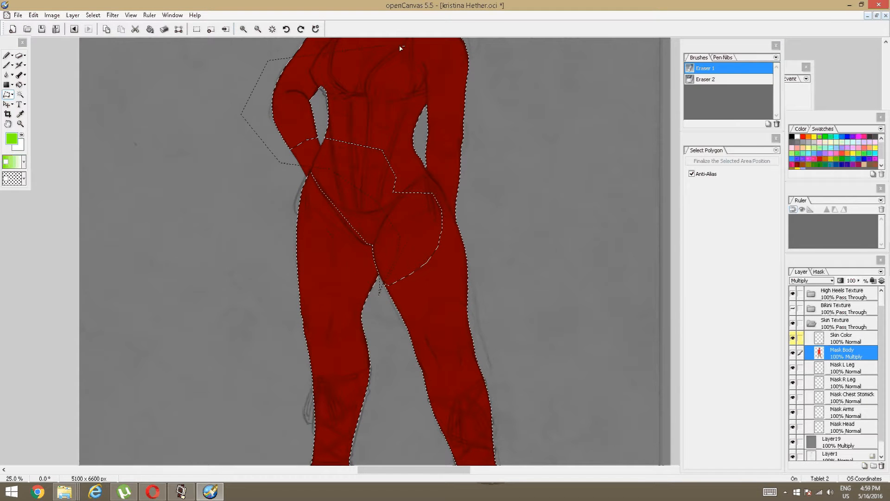
alt+click(568, 137)
alt+click(590, 383)
alt+click(559, 421)
alt+click(415, 432)
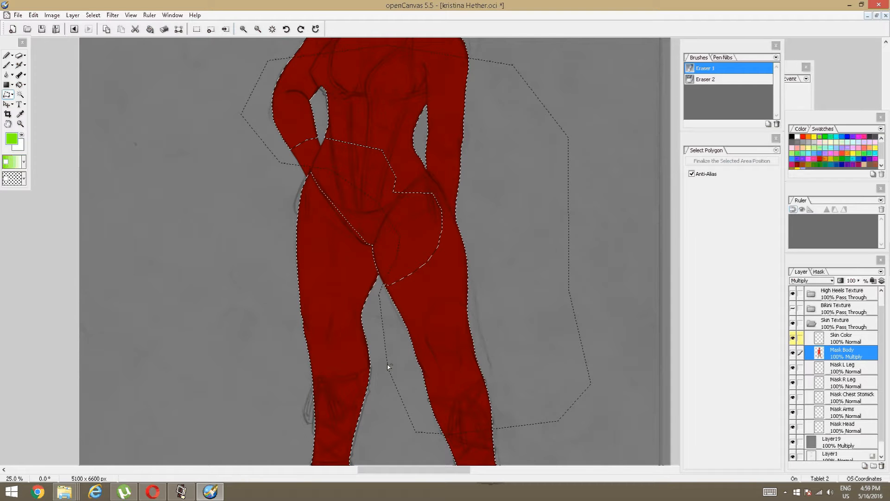
double_click(377, 320)
Subtract the lower part and foot of the figure's left leg from the selection
click(375, 317)
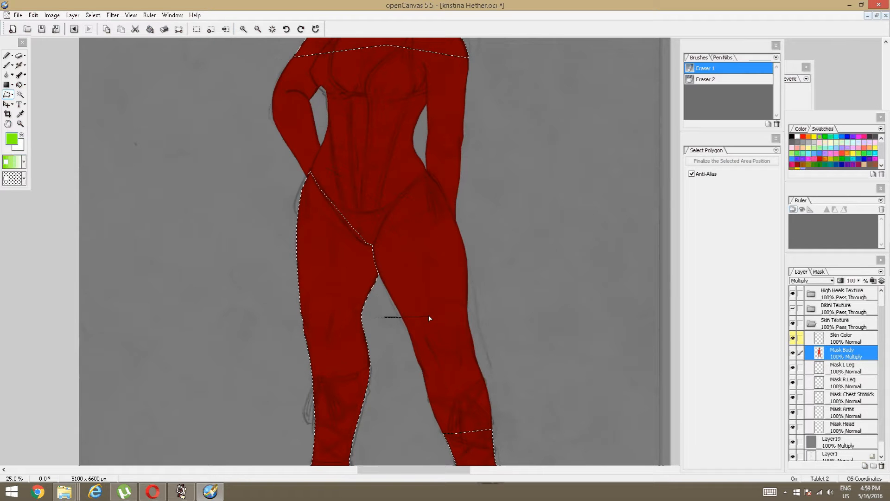
scroll(429, 319, down, 1)
drag(430, 349, 402, 287)
alt+click(400, 365)
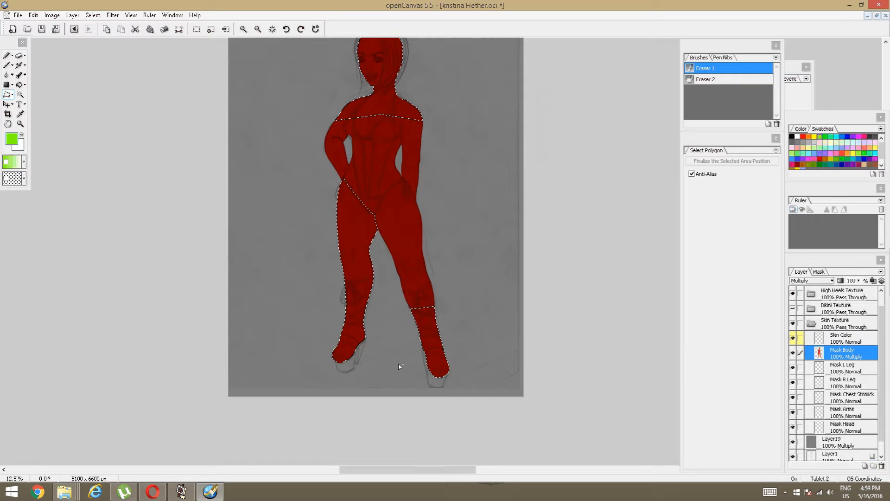
alt+click(389, 304)
alt+click(469, 268)
alt+click(507, 370)
alt+click(454, 418)
alt+double_click(406, 398)
alt+click(407, 399)
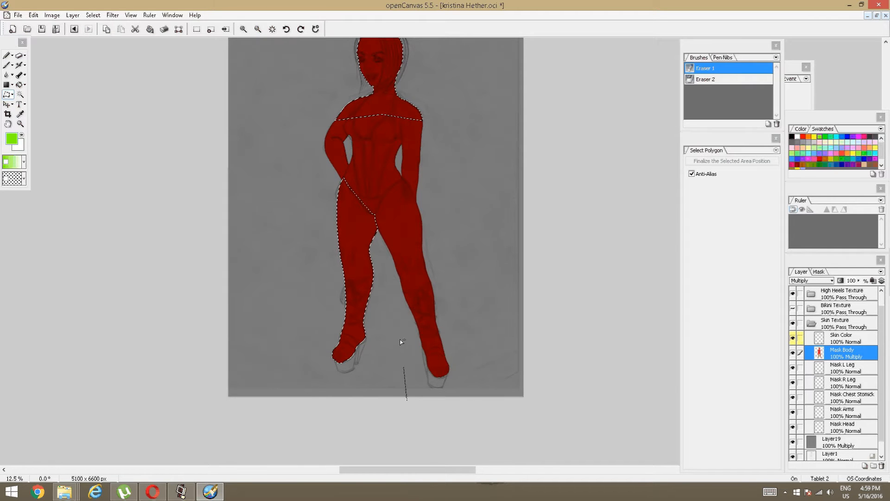
drag(394, 234, 403, 365)
right_click(410, 349)
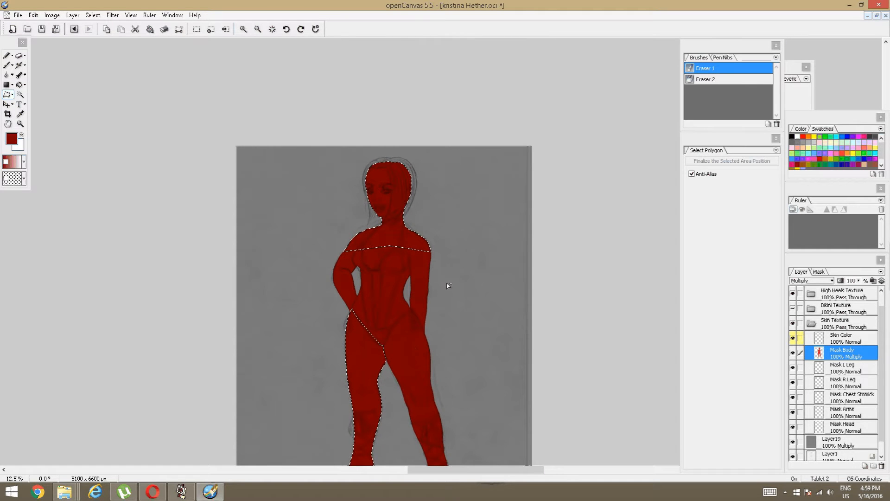
Subtract the head, neck and shoulders from the selection with a polygon around the upper body
click(447, 284)
click(332, 278)
click(302, 212)
click(347, 128)
click(477, 154)
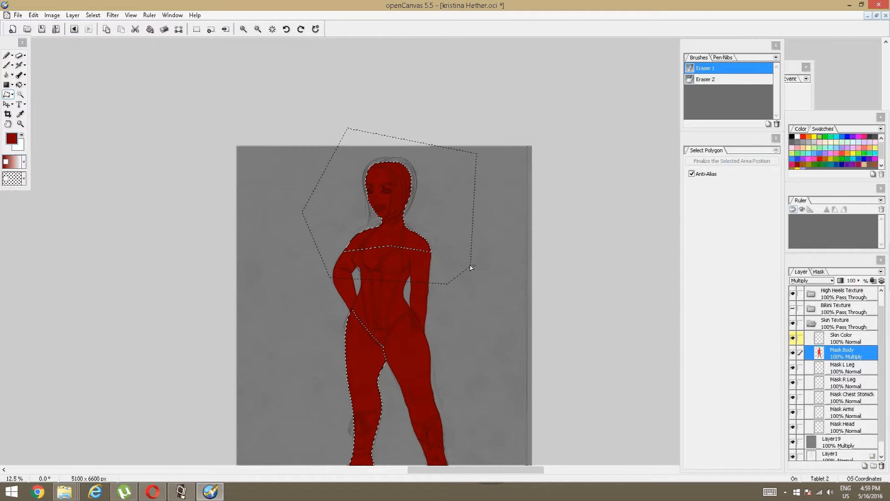
click(448, 277)
click(448, 273)
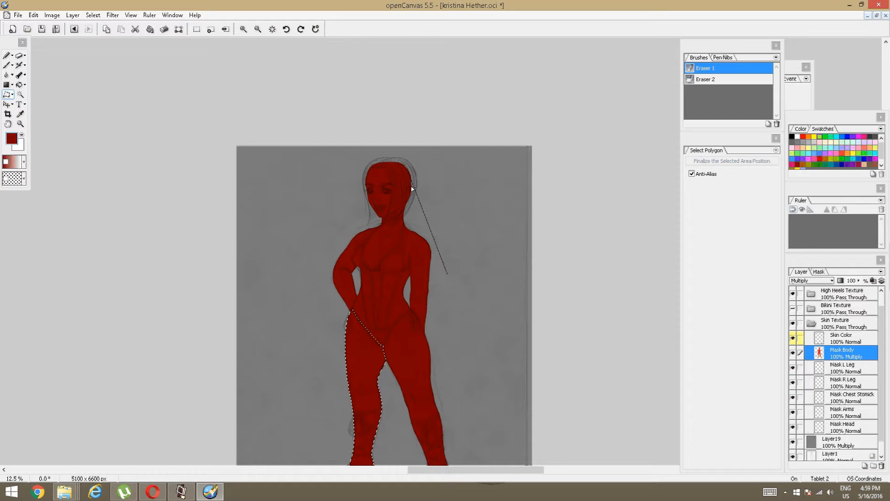
double_click(417, 221)
Fill the selected figure's right leg with a light periwinkle blue swatch on the Mask L Leg layer
key(space)
scroll(402, 315, down, 1)
drag(402, 315, 214, 200)
scroll(314, 313, up, 2)
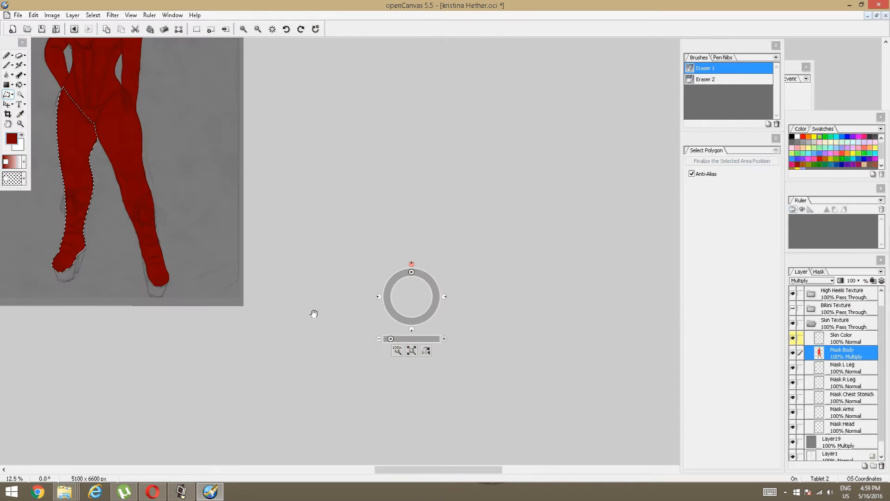
drag(91, 167, 284, 277)
drag(106, 129, 417, 340)
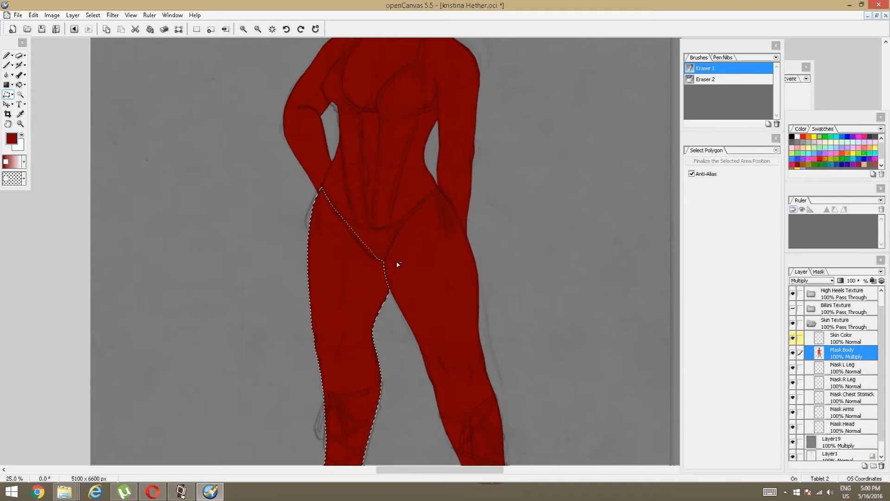
scroll(397, 264, down, 1)
scroll(398, 265, up, 2)
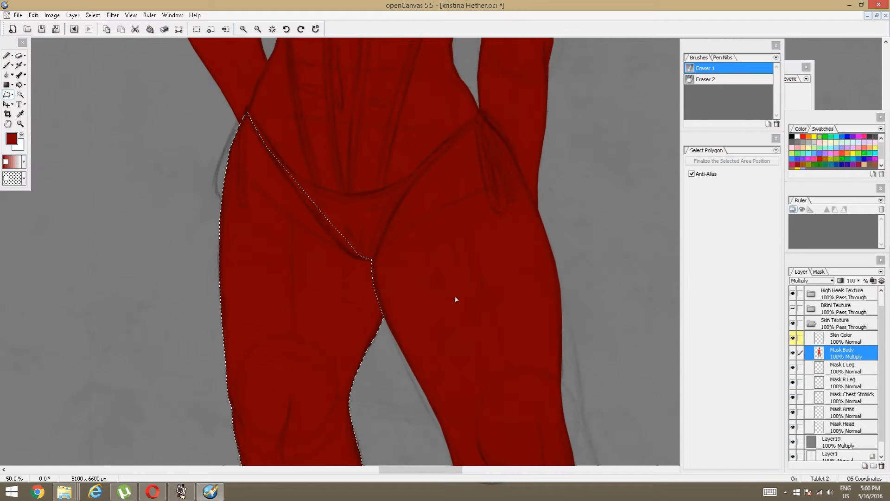
click(849, 371)
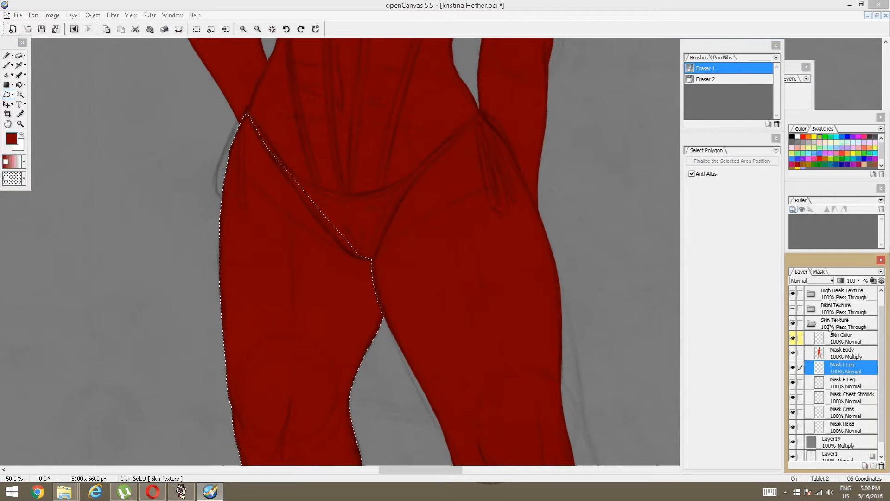
click(796, 159)
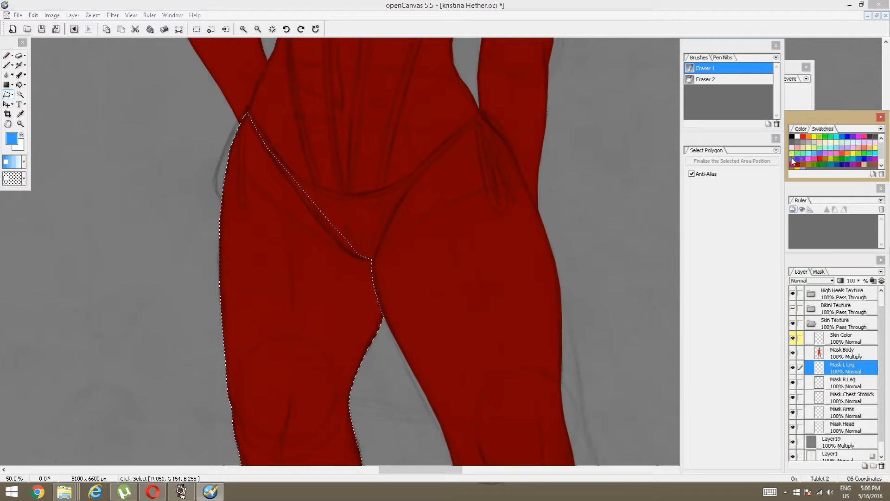
click(843, 148)
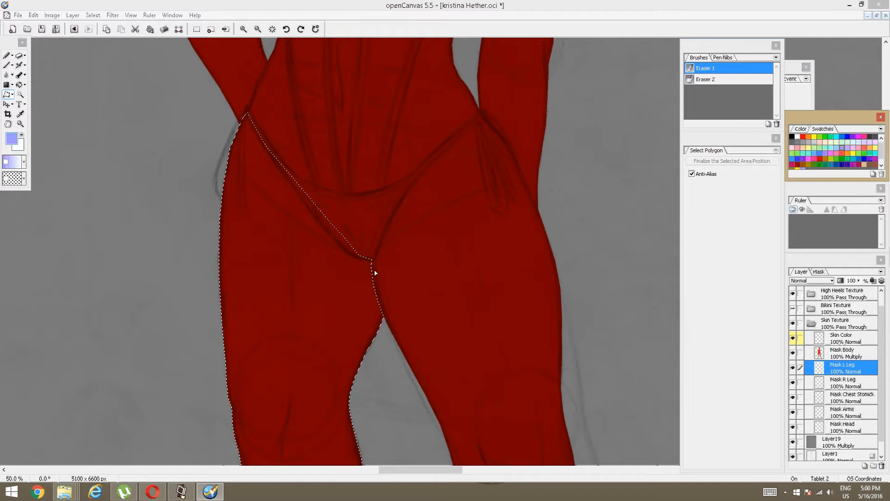
click(33, 15)
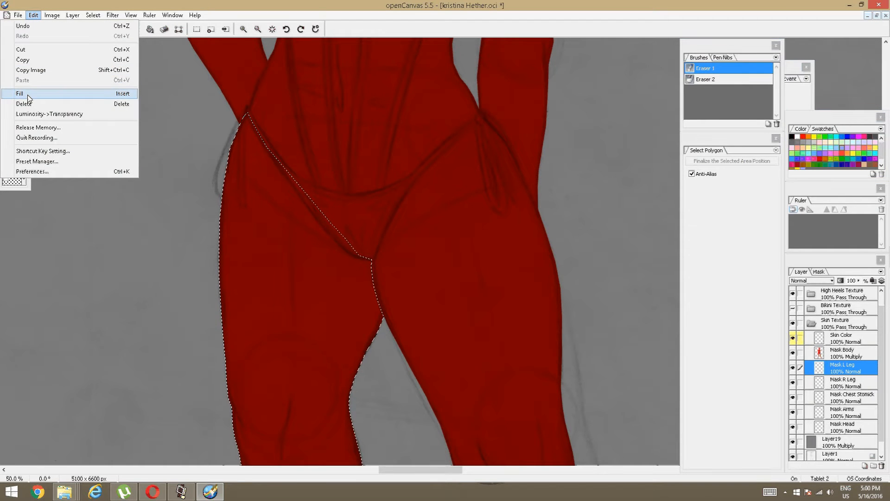
click(28, 98)
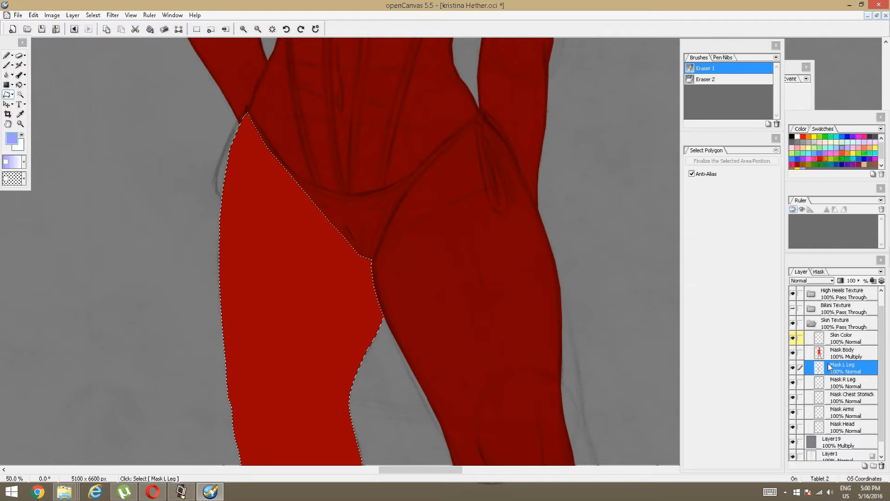
Make the Mask Body layer active and clear the leg selection
key(space)
drag(374, 376, 384, 307)
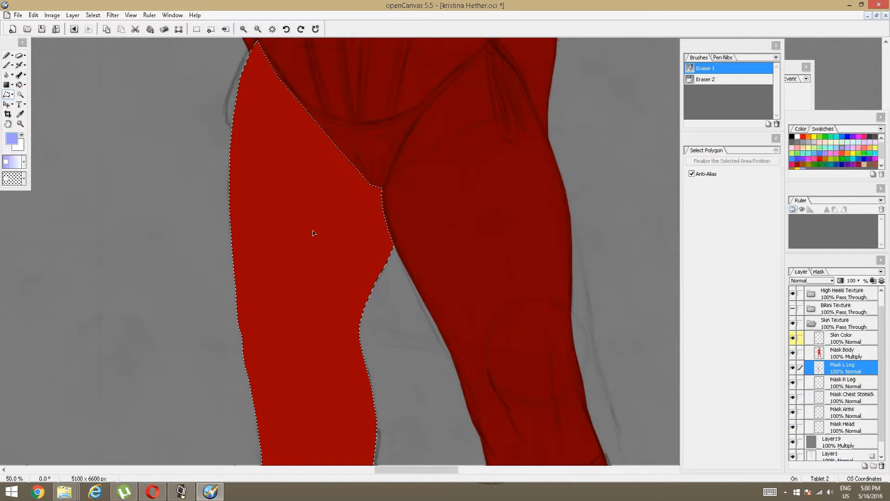
click(830, 354)
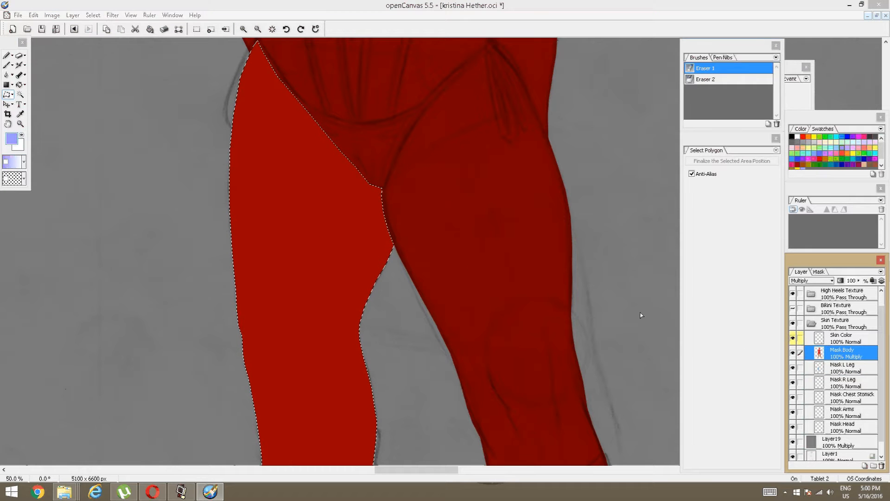
click(92, 15)
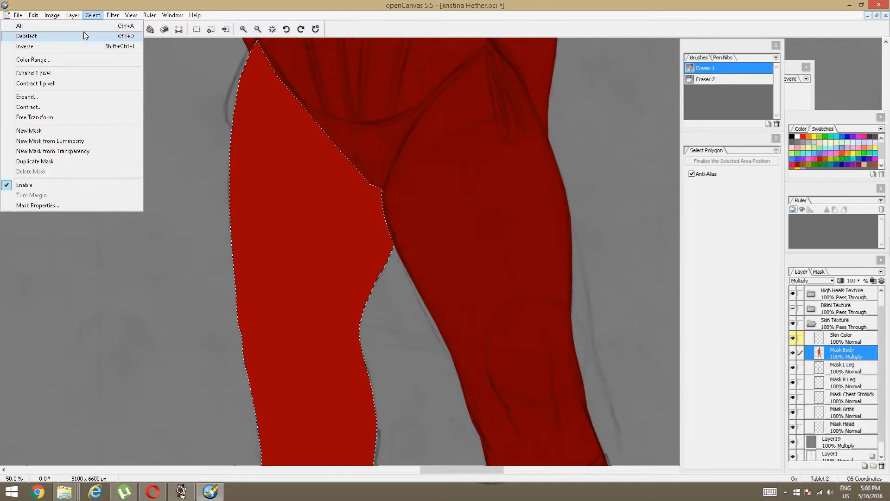
click(263, 38)
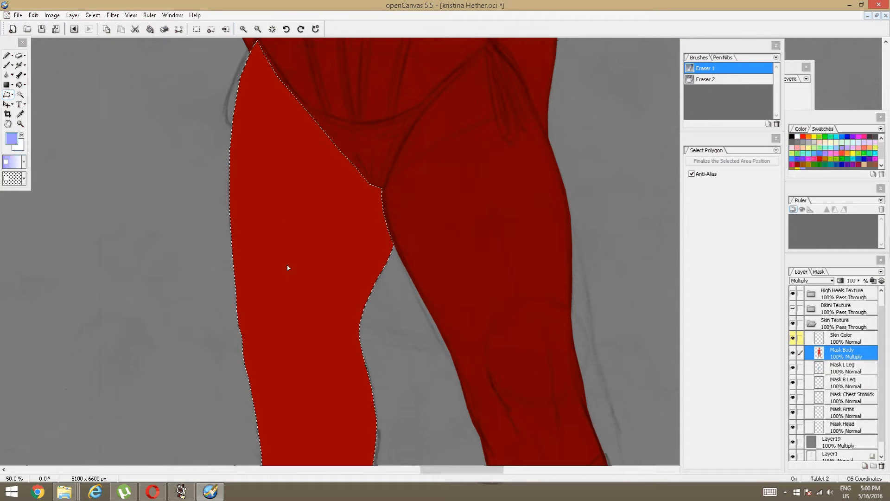
key(ctrl+d)
click(95, 16)
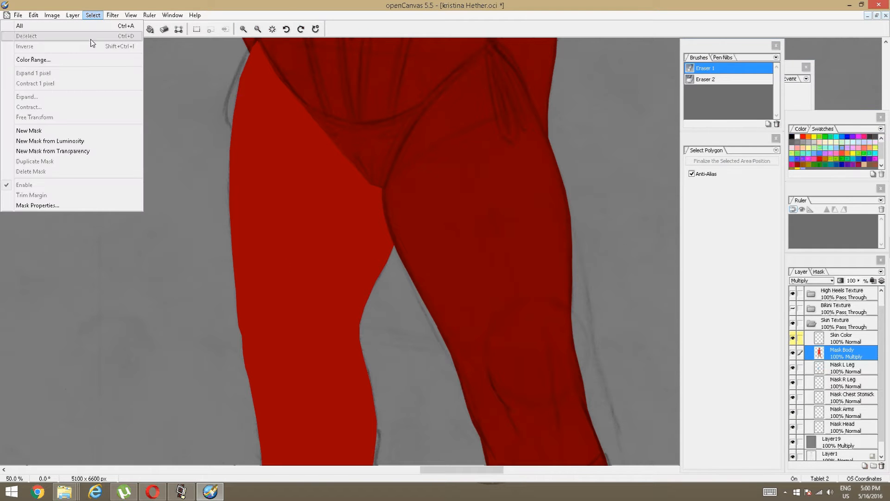
click(292, 17)
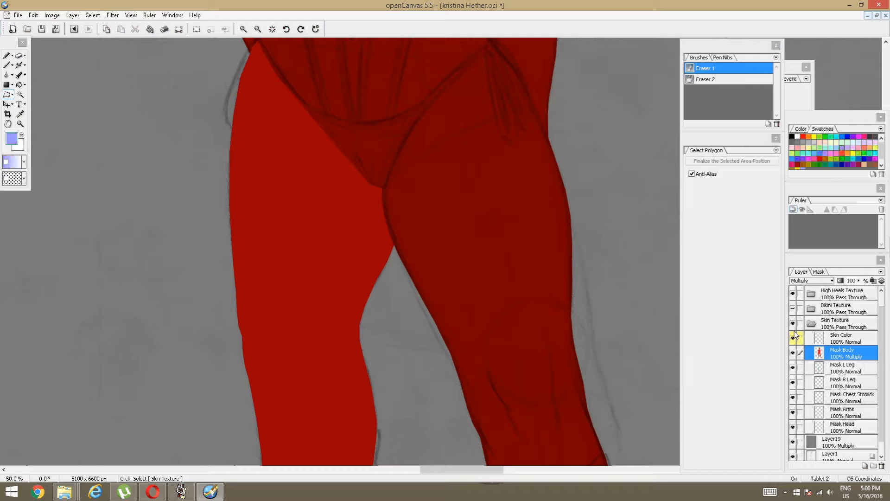
Select the whole body on Mask Body with the Magic Wand, and subtract the filled leg on the Mask L Leg layer
click(21, 95)
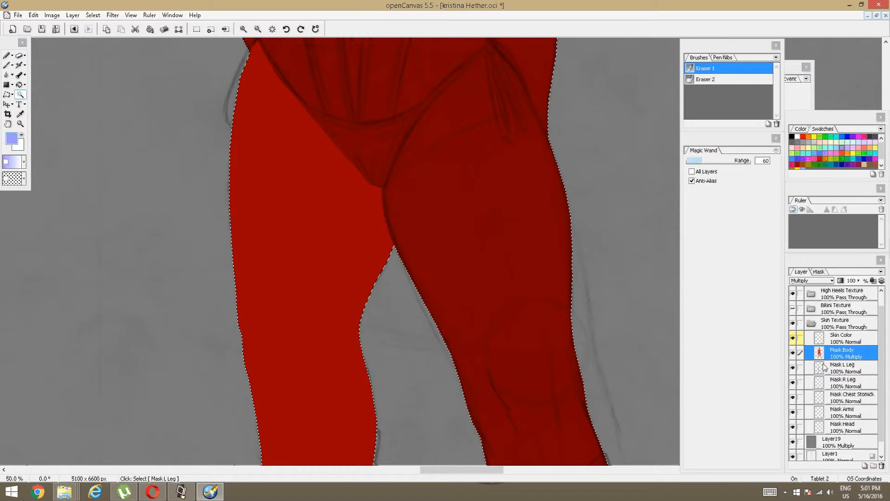
click(853, 369)
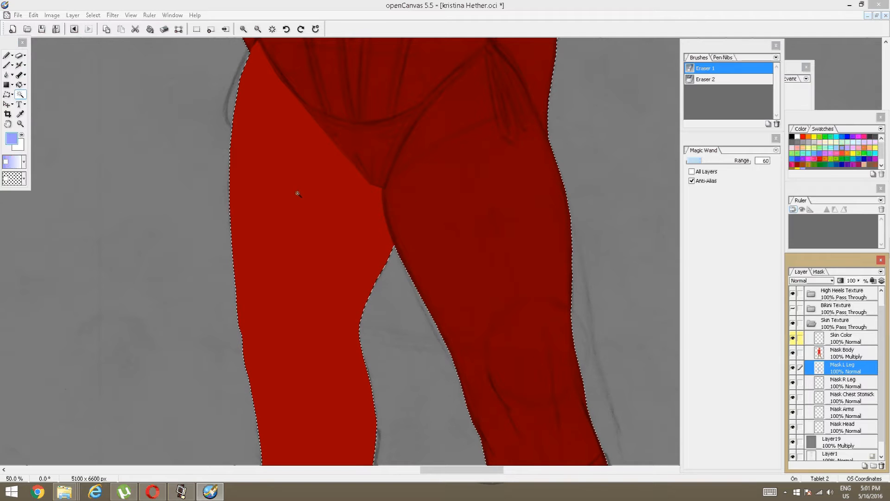
alt+click(297, 249)
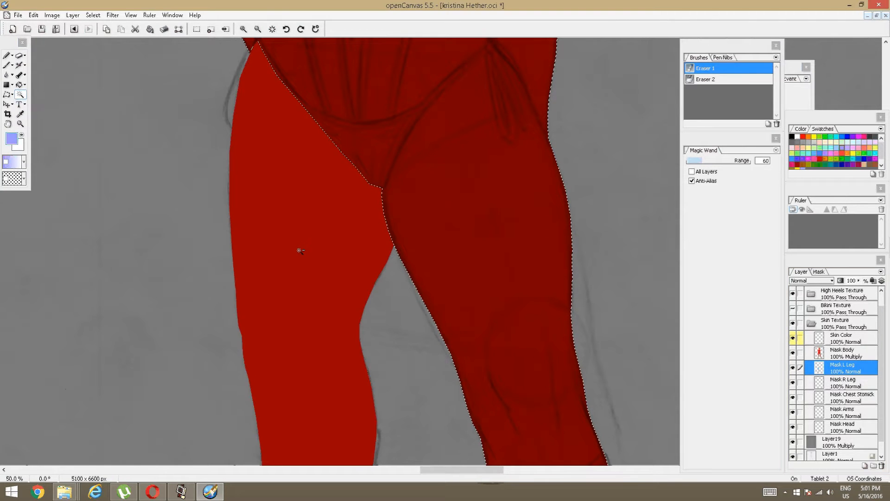
Subtract the bikini bottom area from the selection with Select Polygon, following the figure's left leg opening up from the crotch
scroll(449, 185, down, 2)
key(space)
drag(487, 227, 374, 252)
drag(316, 213, 348, 267)
scroll(348, 266, down, 2)
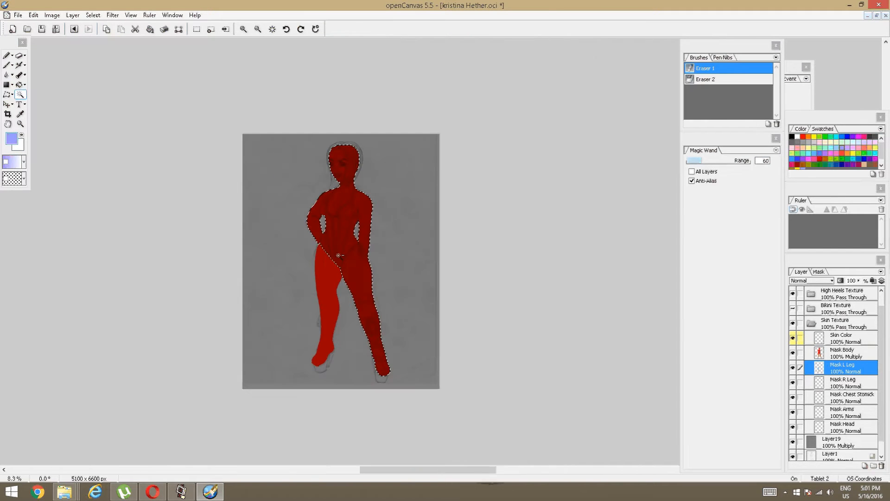
scroll(371, 273, up, 5)
key(space)
scroll(333, 223, up, 3)
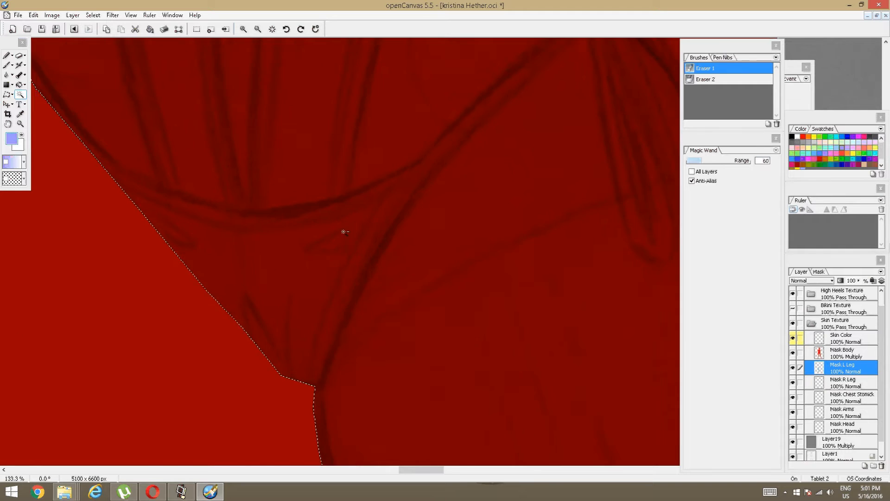
drag(316, 219, 285, 209)
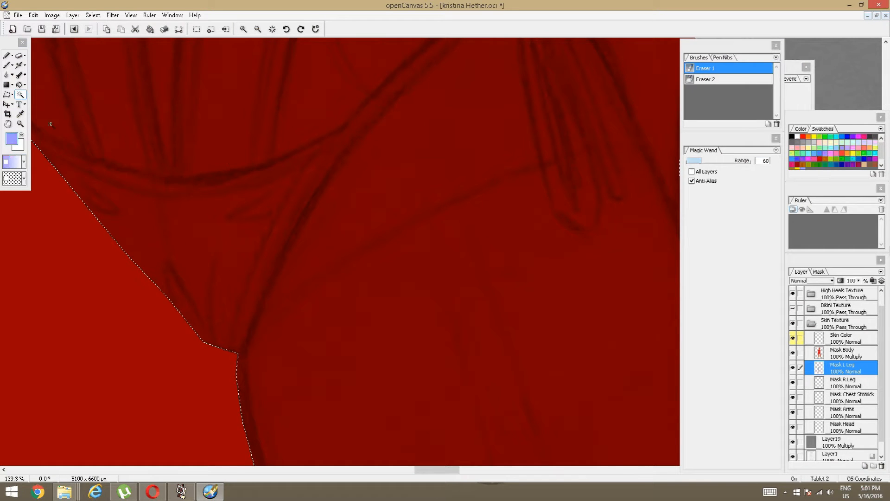
click(7, 94)
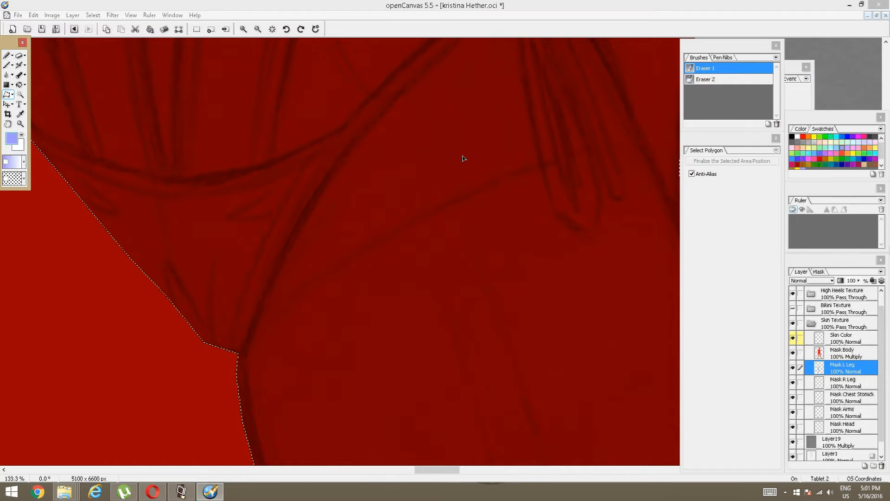
click(12, 96)
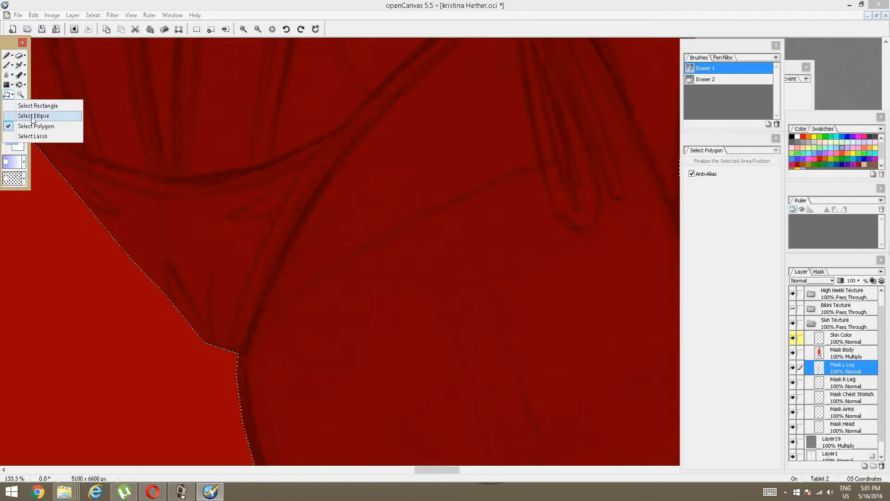
click(42, 126)
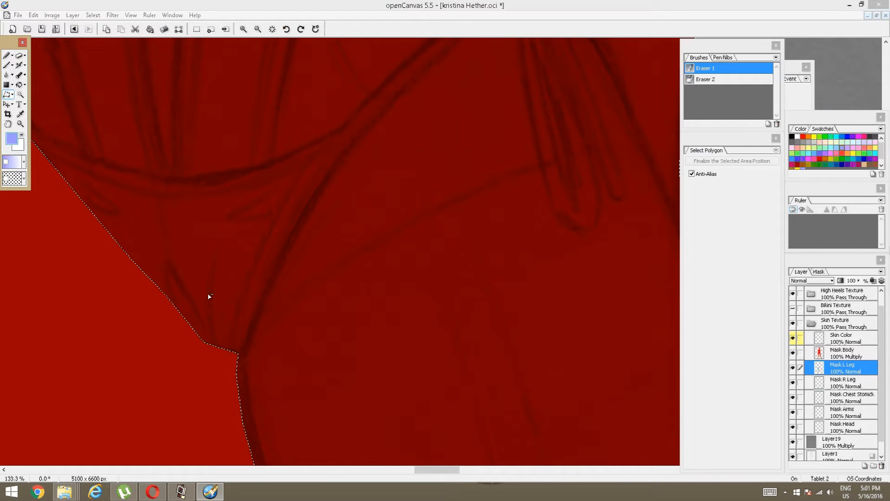
click(221, 380)
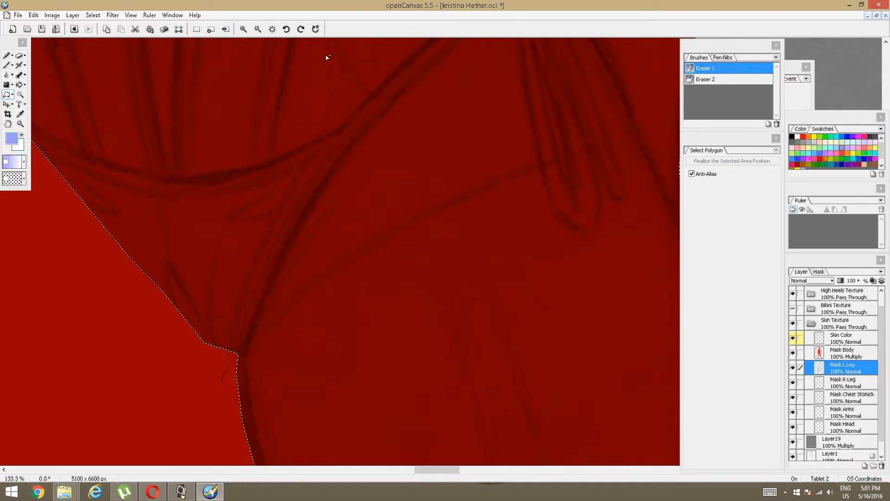
double_click(82, 302)
key(Escape)
key(space)
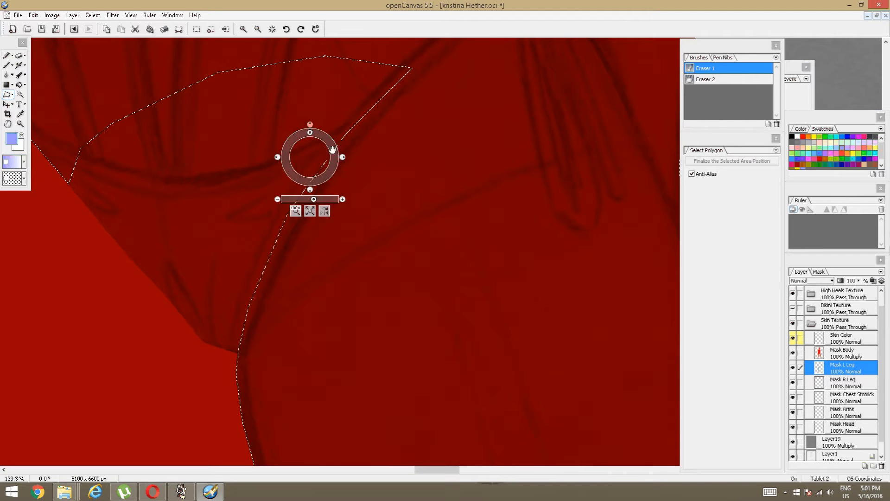
Subtract the area above the figure's left hip from the selection, including the hand, lower forearm and side of the abdomen
drag(332, 149, 310, 234)
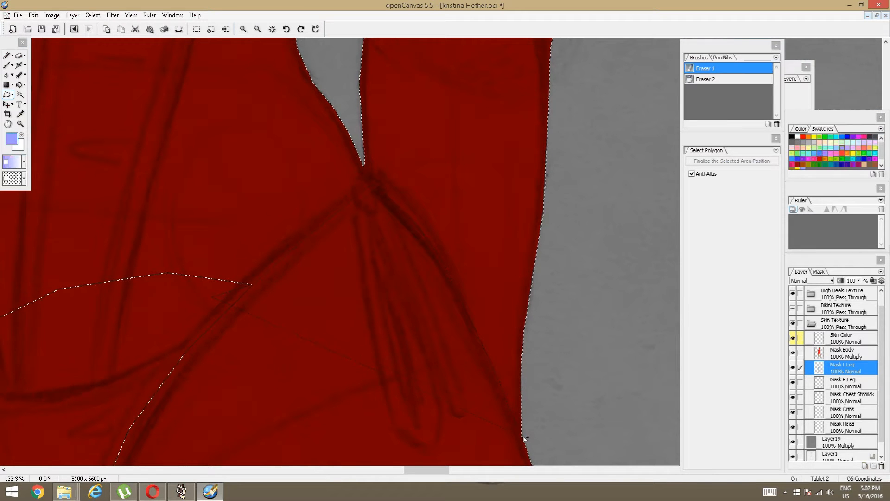
click(574, 320)
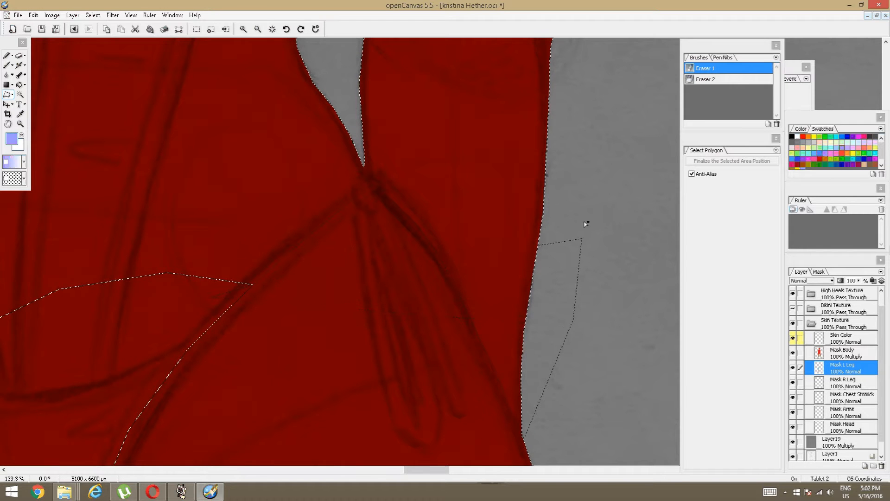
click(590, 193)
click(583, 111)
click(550, 98)
click(425, 56)
click(296, 51)
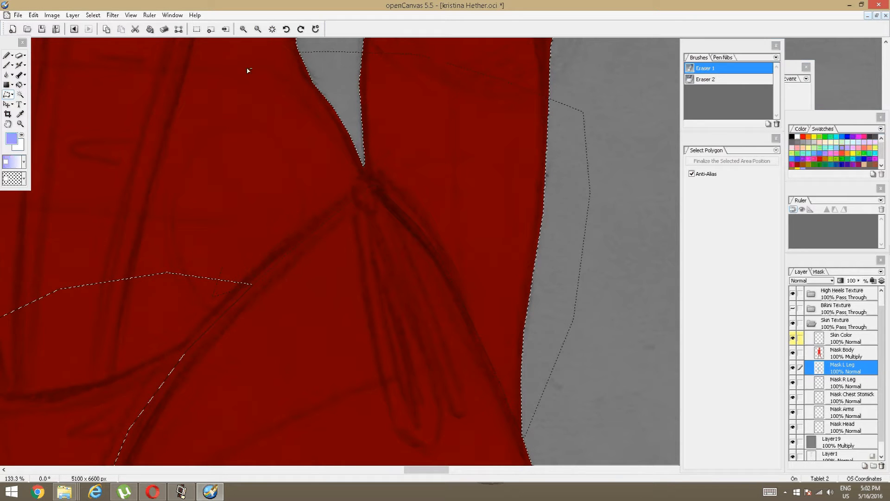
click(102, 201)
click(84, 278)
click(90, 314)
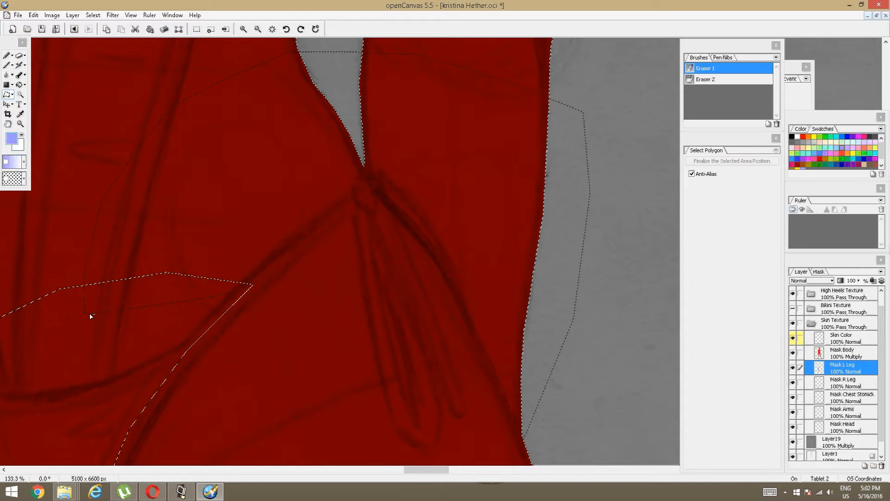
double_click(89, 316)
Subtract the head, torso and both arms from the selection with a large polygon, keeping only the figure's left leg selected
scroll(200, 261, down, 4)
scroll(160, 260, down, 2)
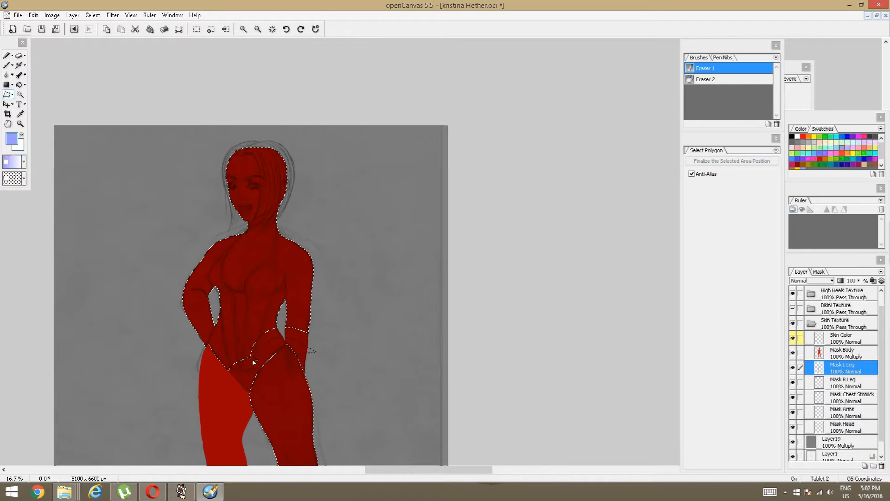
click(185, 387)
click(133, 329)
click(104, 254)
click(126, 155)
click(214, 107)
click(282, 113)
click(321, 116)
click(390, 204)
click(375, 300)
double_click(354, 316)
click(354, 316)
Make Mask R Leg the active layer and choose light pink as the foreground colour for the leg selection
scroll(251, 324, down, 1)
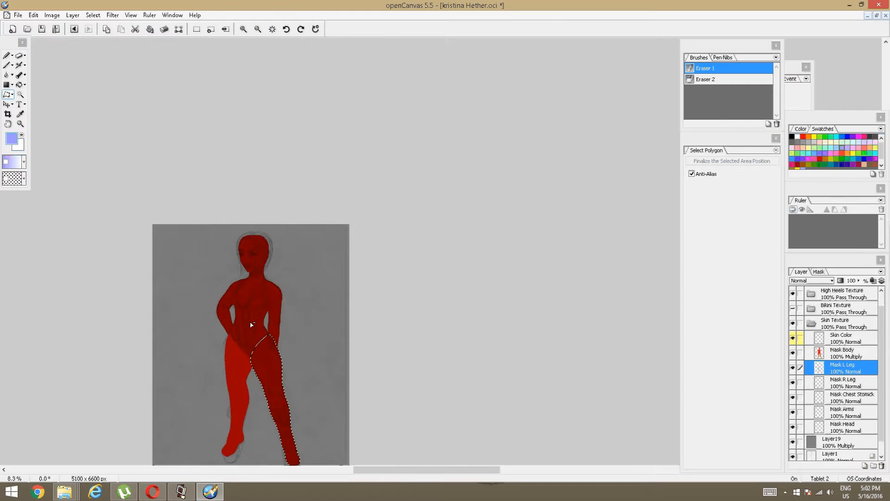
scroll(251, 324, up, 3)
scroll(236, 215, up, 3)
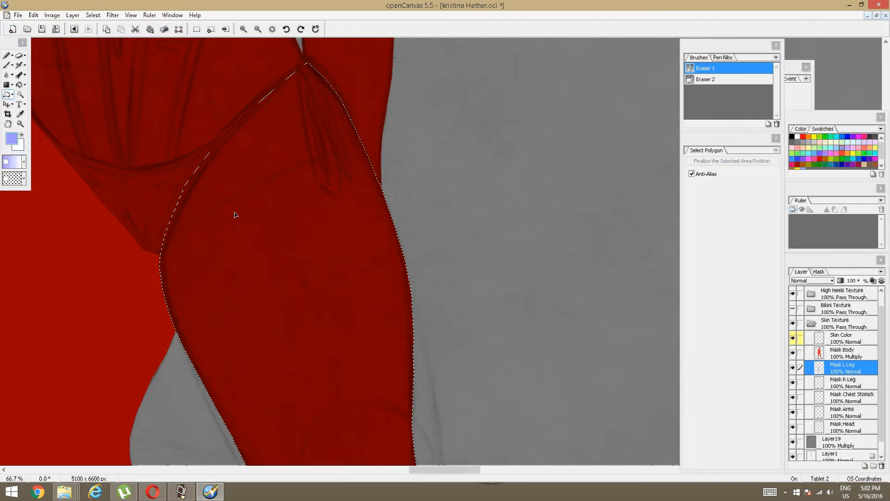
click(856, 385)
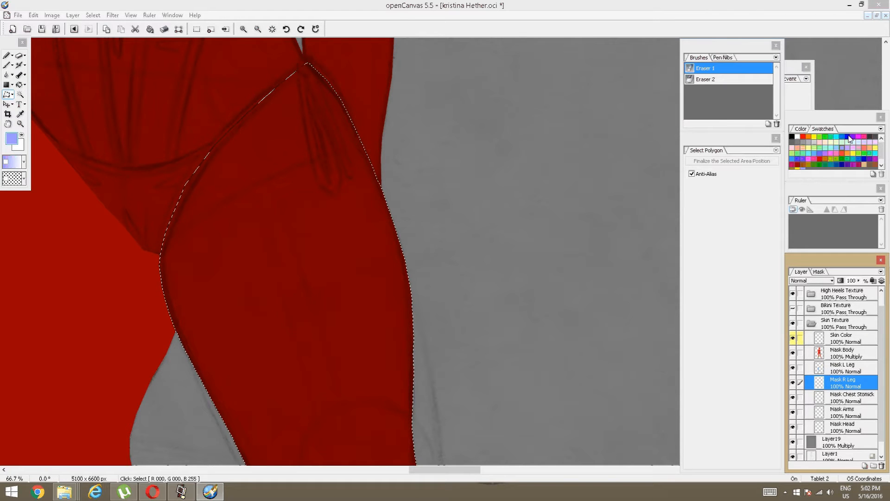
click(854, 149)
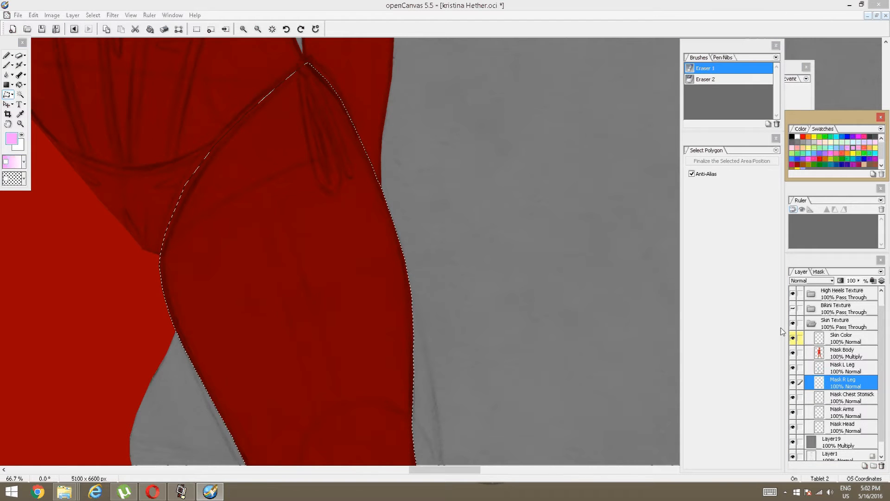
click(33, 16)
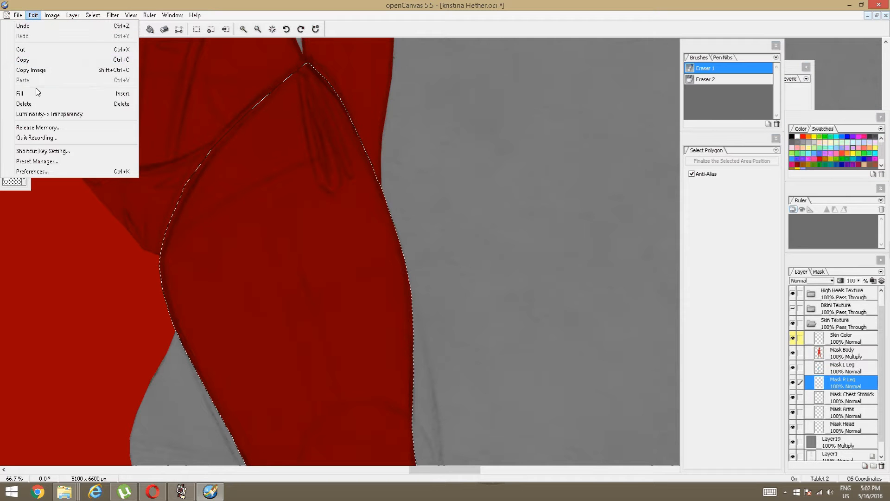
click(581, 282)
key(Insert)
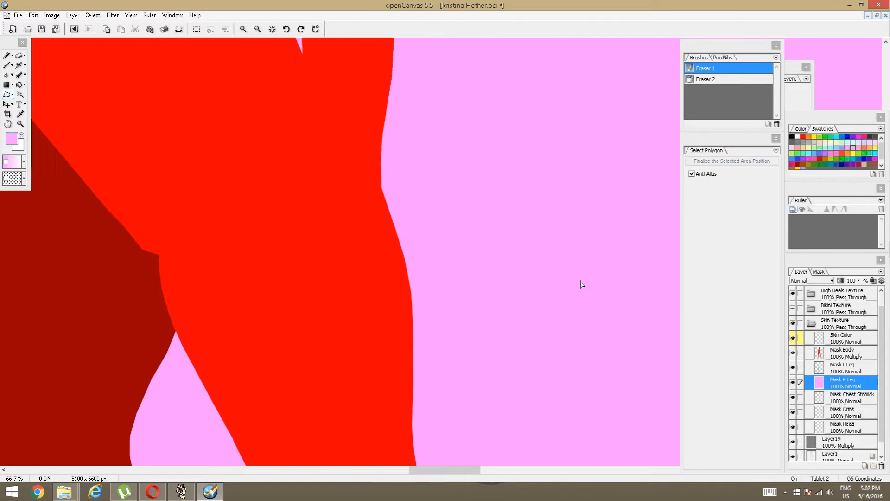
click(581, 280)
key(ctrl+z)
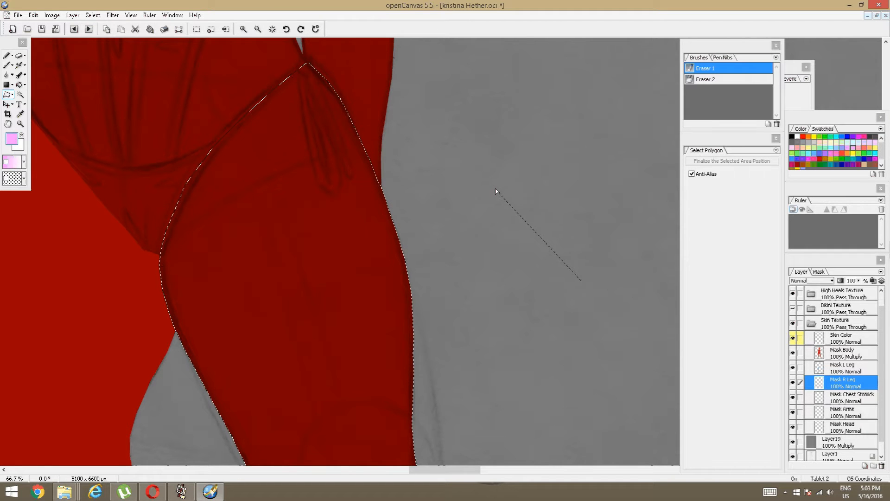
Fill the selected leg area with light pink on the Mask R Leg layer
key(ctrl+y)
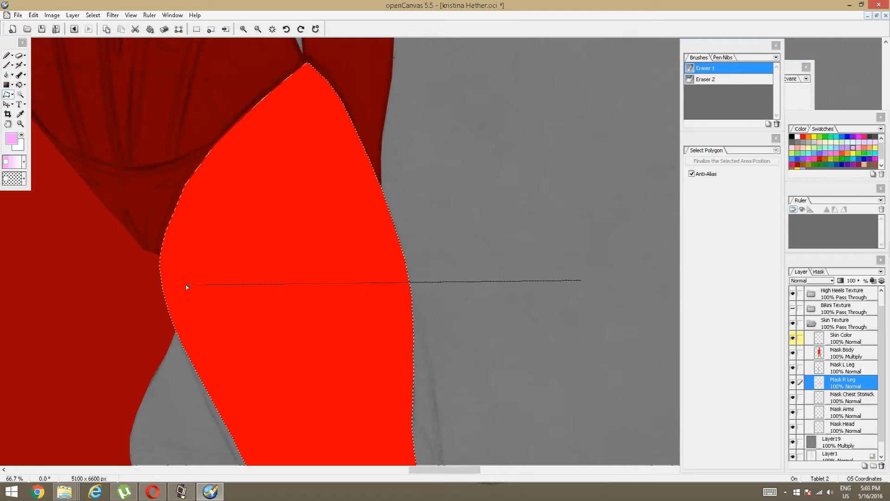
scroll(185, 288, down, 1)
scroll(251, 344, down, 4)
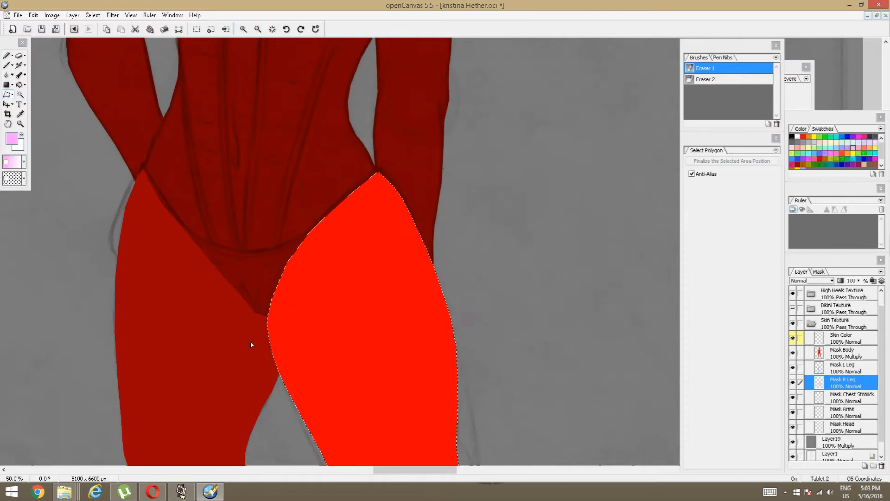
scroll(274, 398, up, 3)
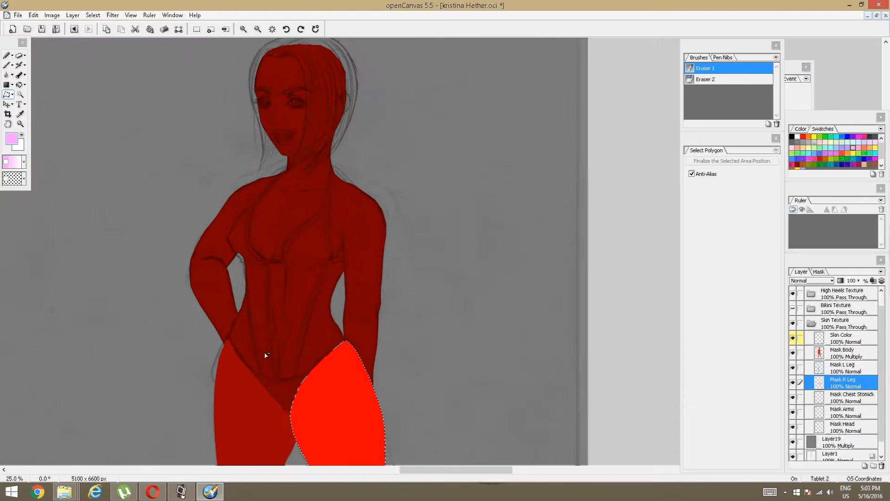
drag(264, 348, 263, 343)
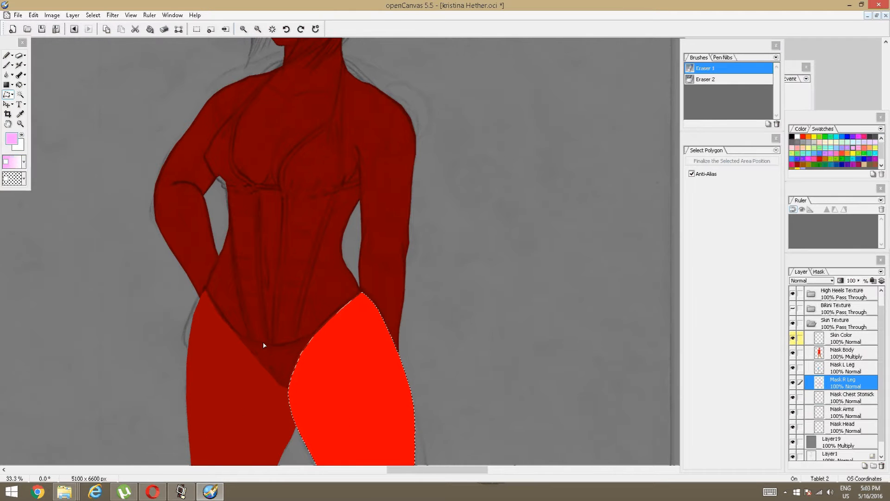
Clear the current selection, and select the whole body on the Mask Body layer with the Magic Wand
click(826, 353)
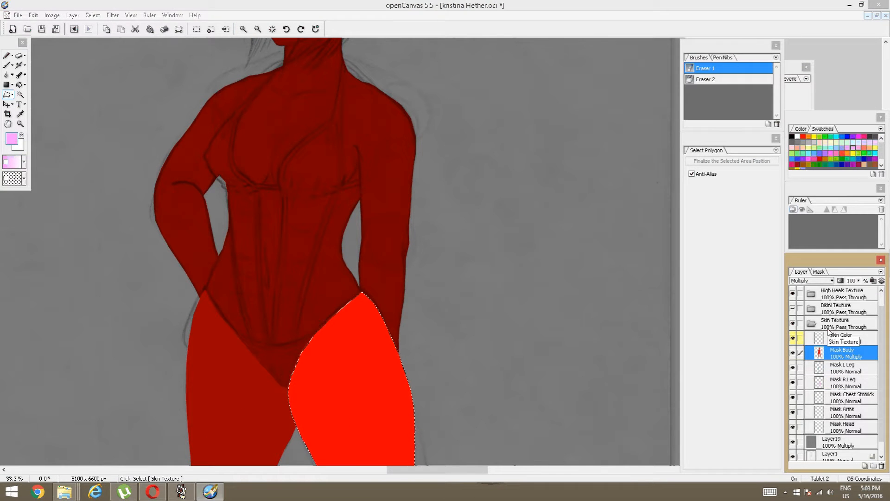
click(93, 15)
click(89, 36)
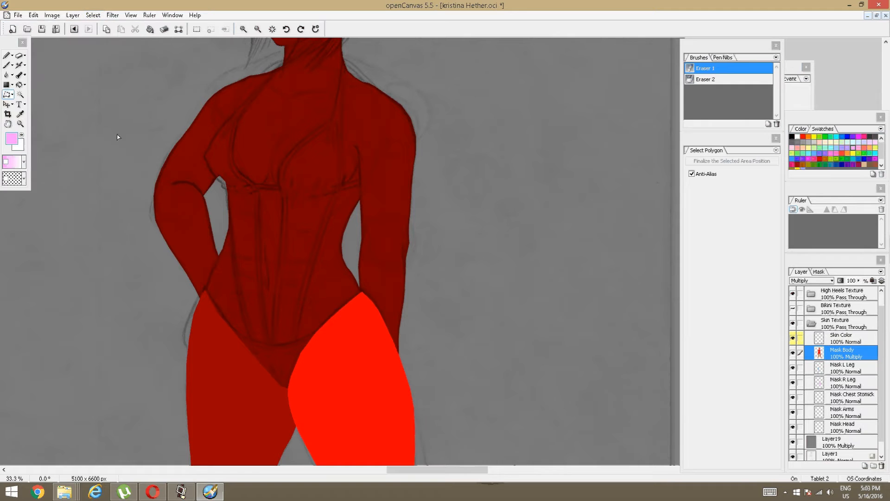
click(21, 95)
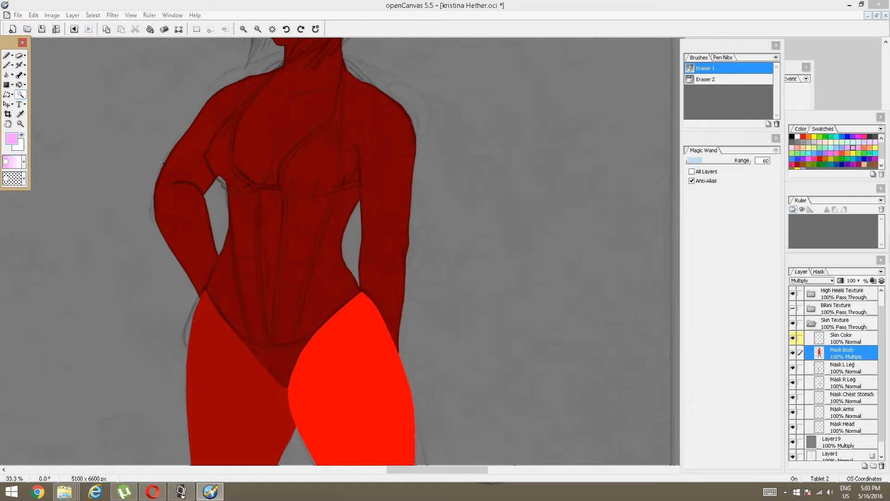
click(286, 281)
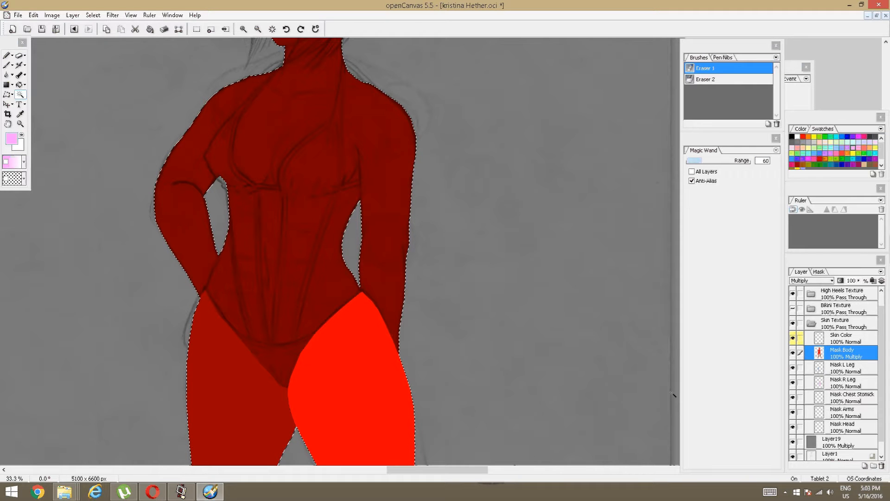
Subtract the filled legs on the Mask L Leg and Mask R Leg layers from the body selection
click(827, 370)
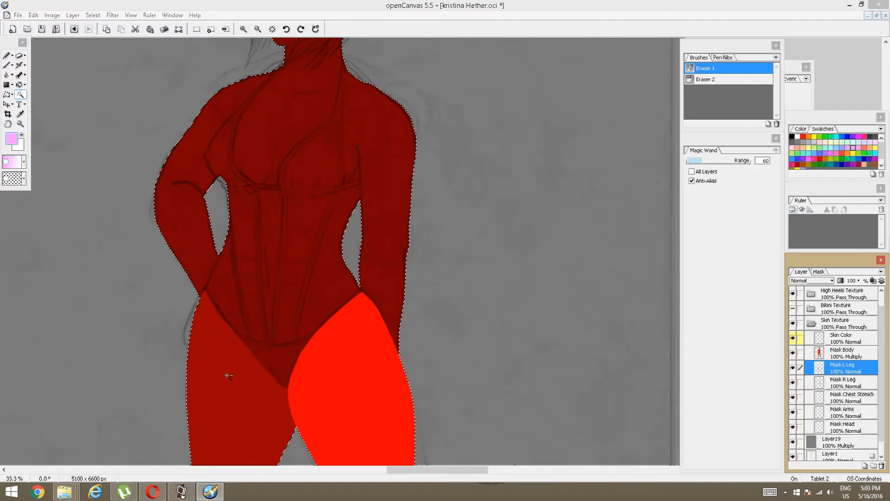
click(275, 368)
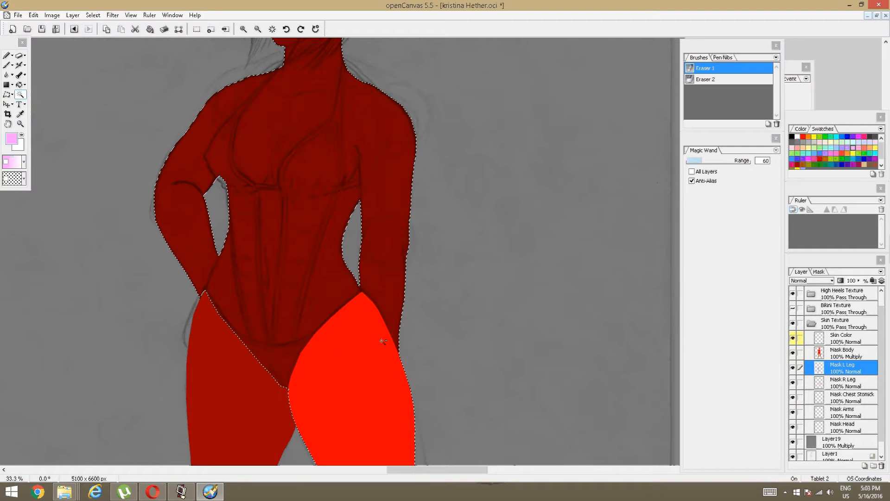
click(834, 382)
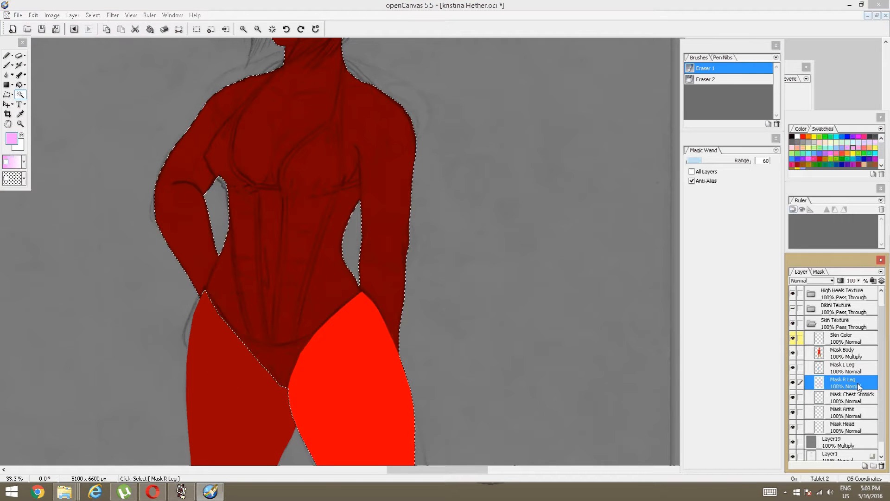
alt+click(333, 381)
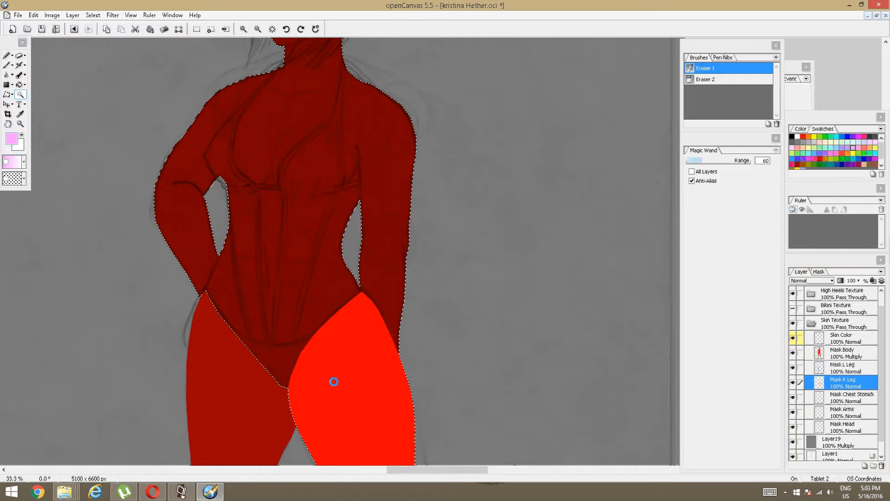
Switch to the Select Polygon tool, ready to trace where the torso, arm and filled thigh meet
scroll(301, 344, down, 1)
scroll(302, 344, up, 3)
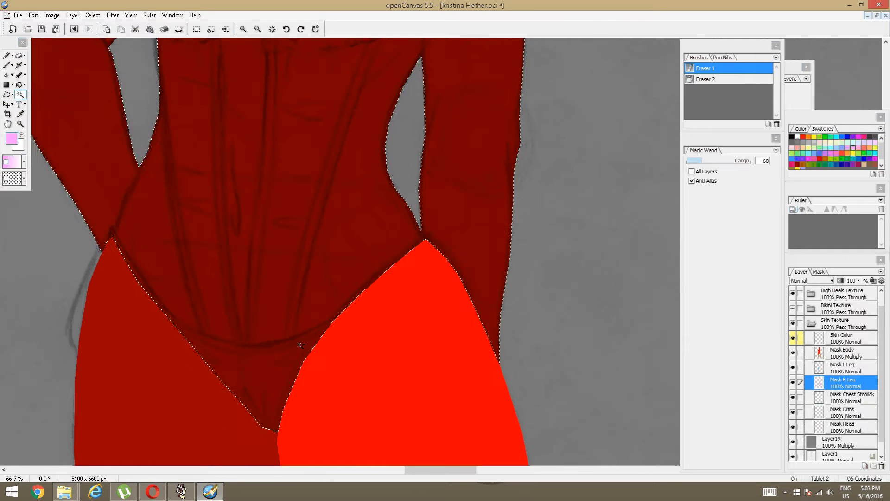
key(space)
drag(363, 300, 349, 358)
scroll(349, 359, up, 3)
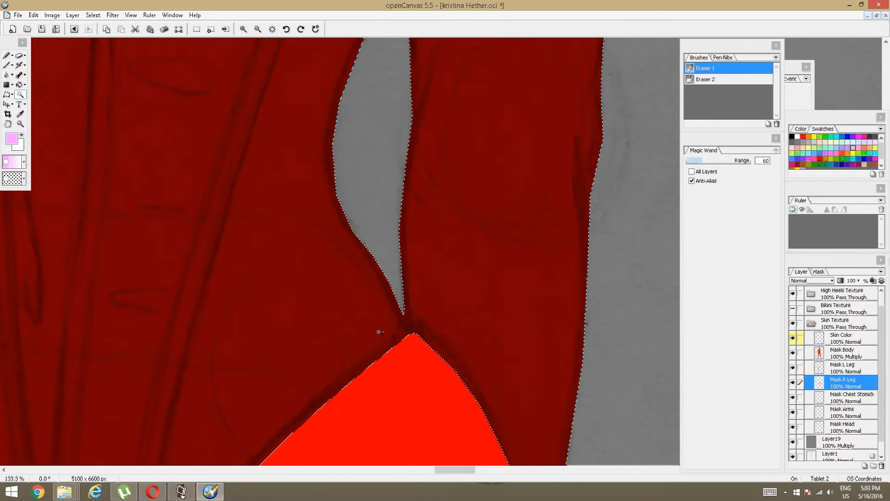
drag(314, 279, 299, 276)
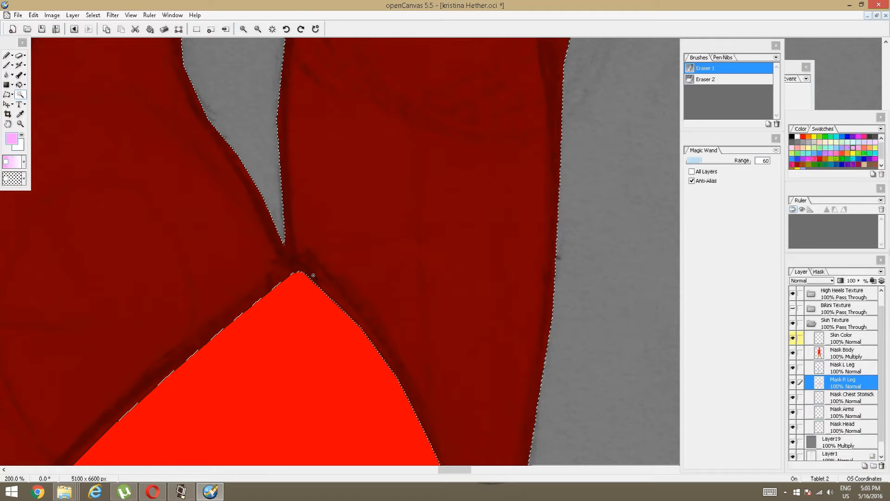
click(7, 94)
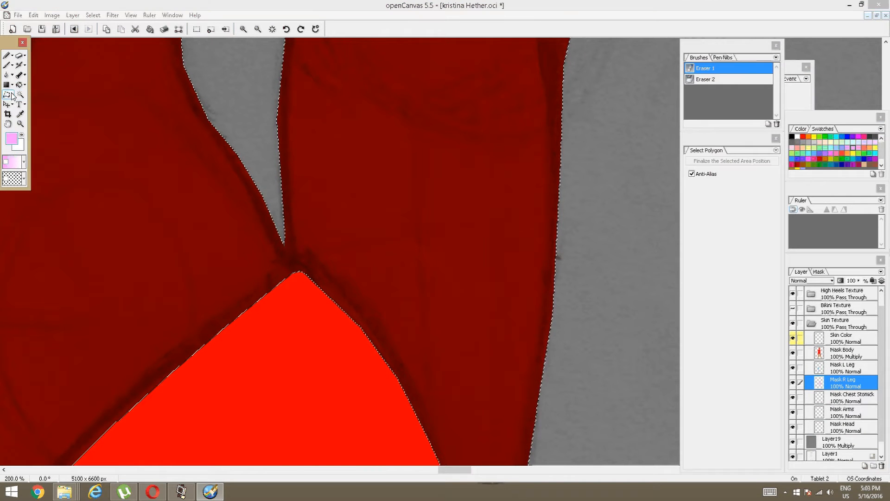
click(12, 95)
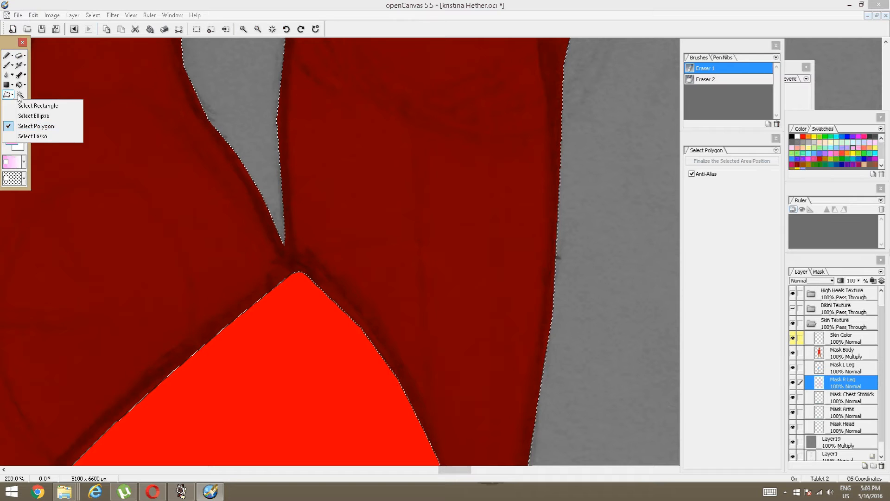
click(18, 95)
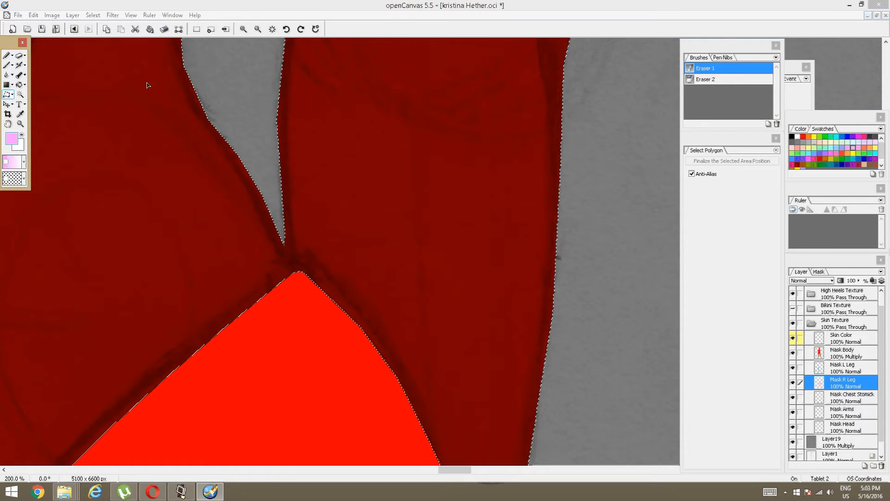
Look through the shortcut key settings for the tool, menu and other commands to find the selection-related shortcuts
click(34, 15)
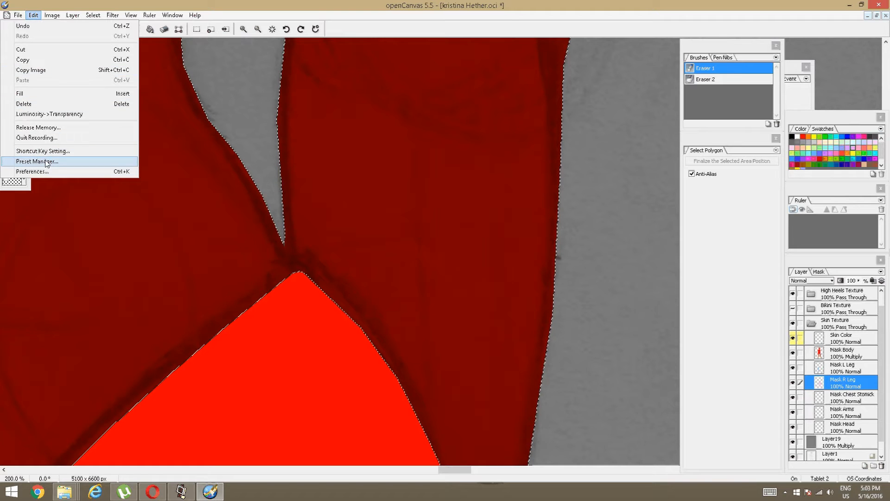
click(46, 171)
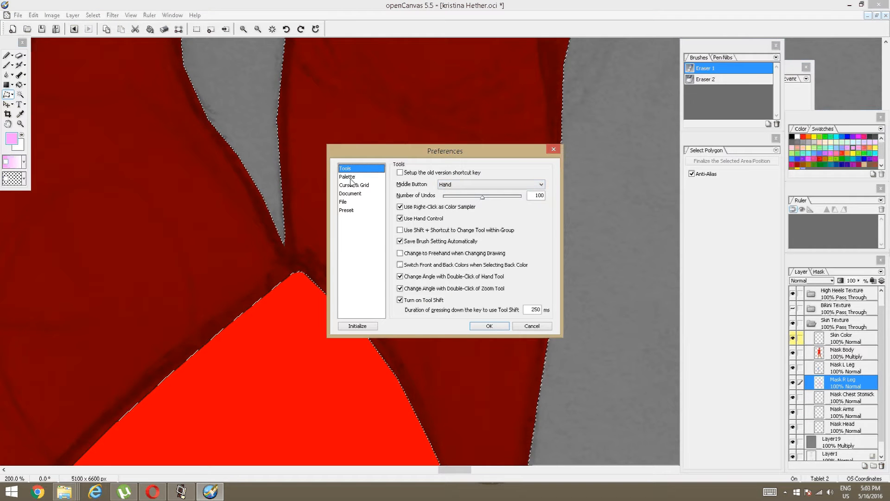
click(489, 326)
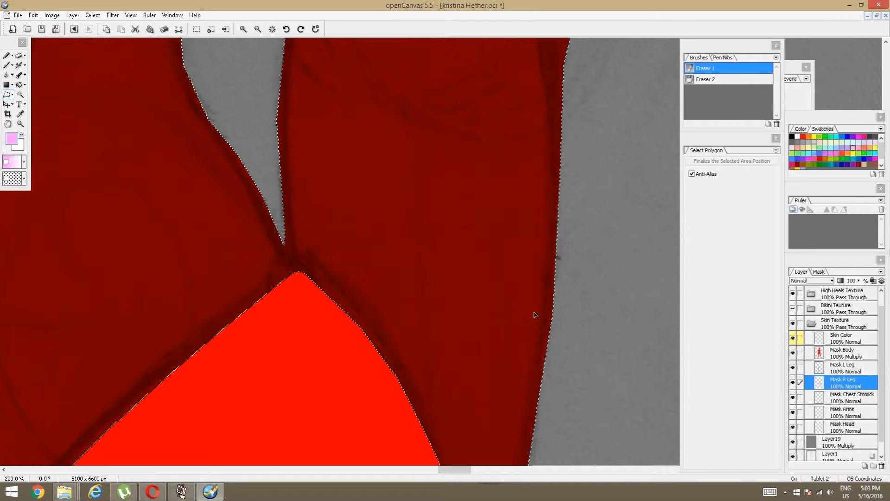
click(33, 14)
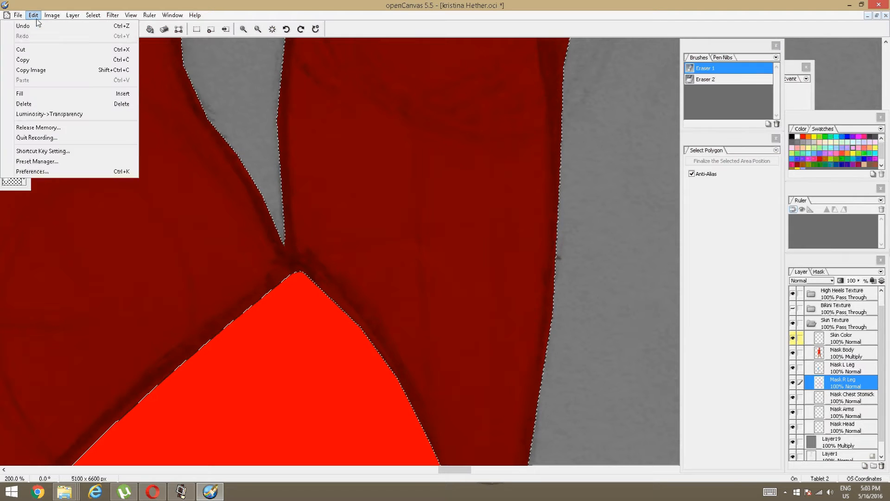
click(56, 153)
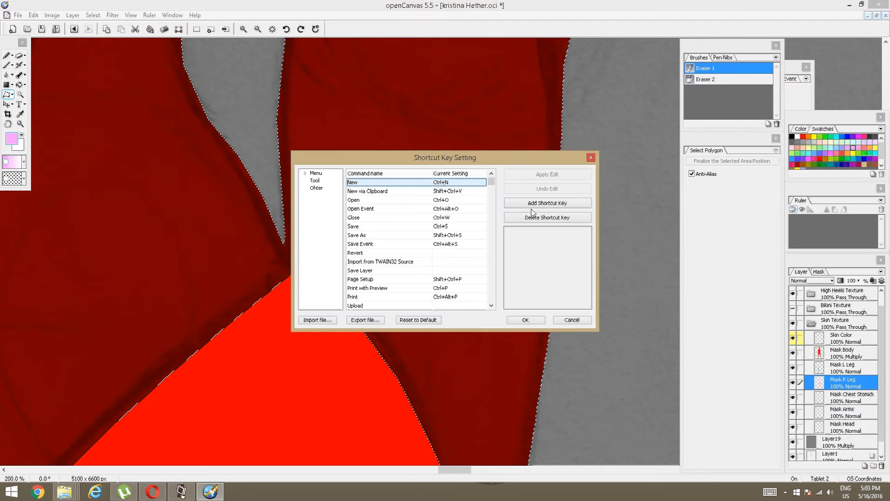
click(315, 180)
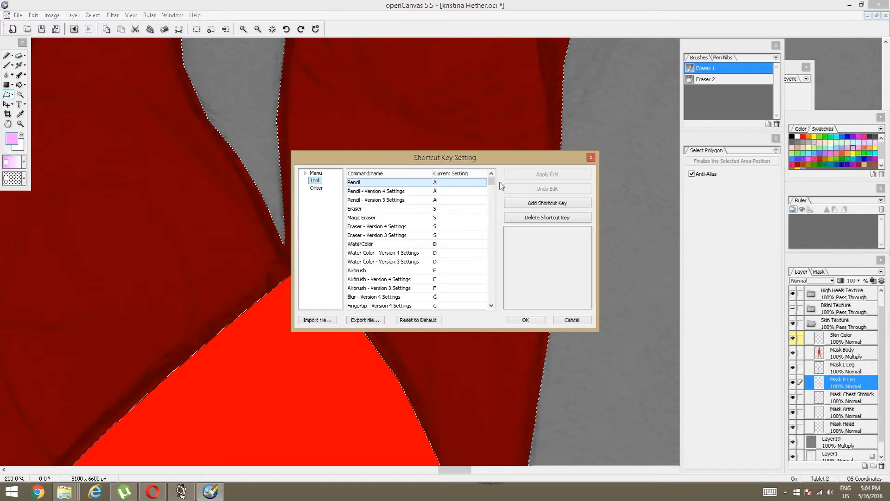
drag(491, 182, 491, 251)
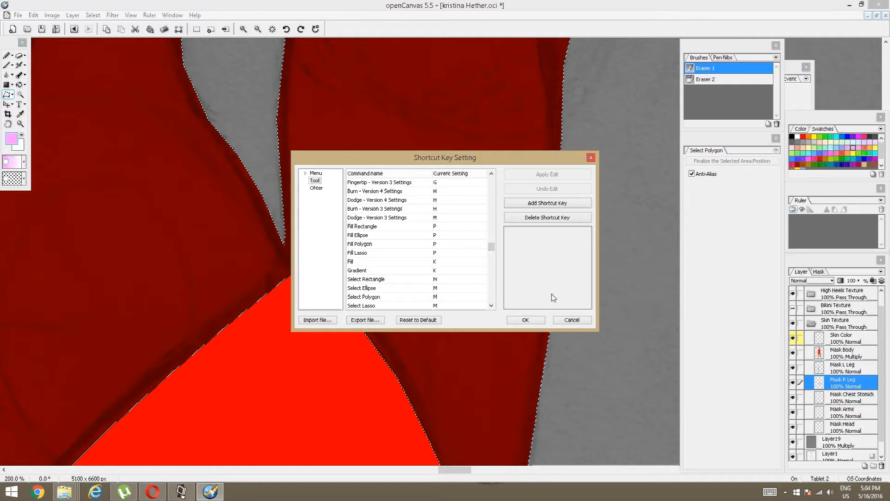
mouse_move(494, 248)
mouse_down()
mouse_move(492, 180)
mouse_move(495, 209)
mouse_up()
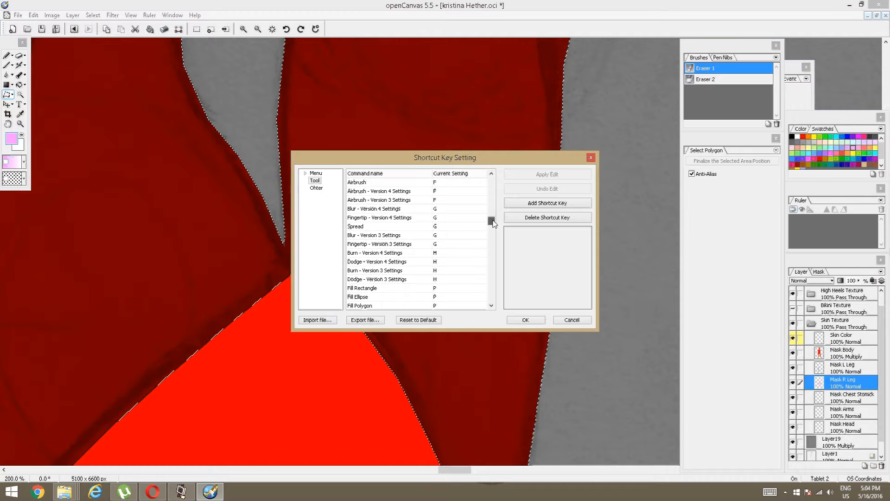
scroll(491, 218, up, 3)
click(484, 180)
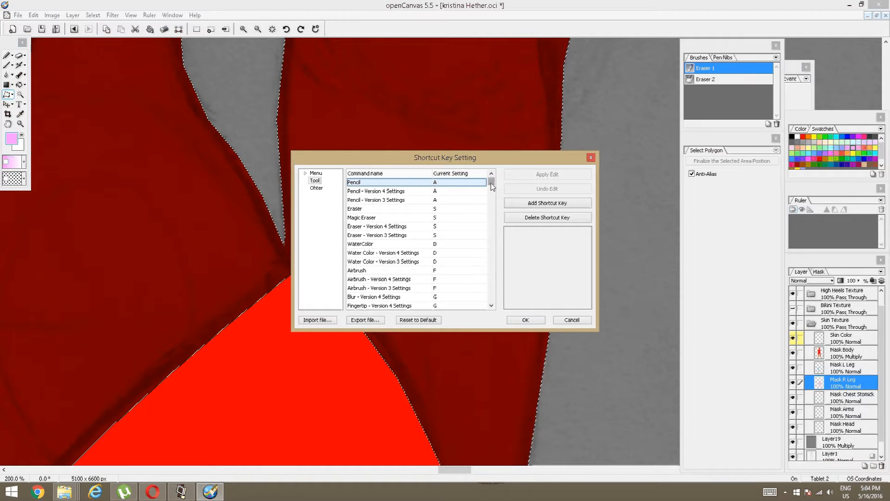
drag(491, 182, 492, 186)
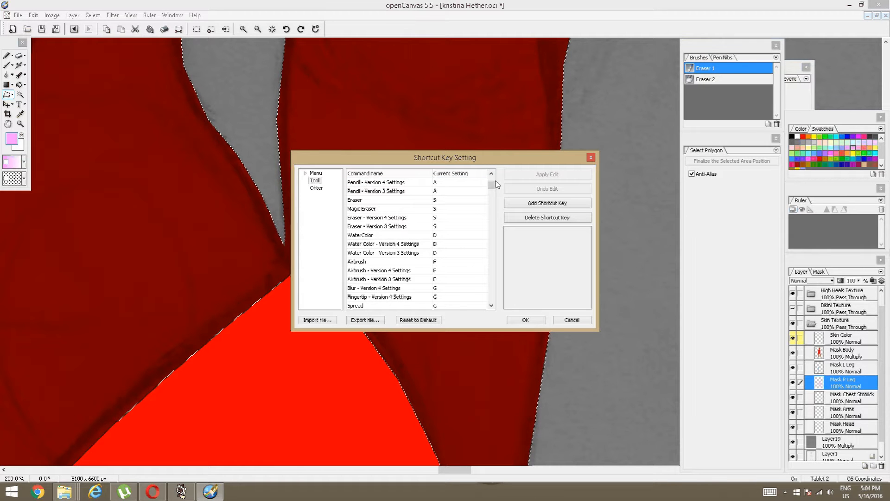
mouse_move(492, 188)
mouse_down()
mouse_move(491, 211)
mouse_move(493, 195)
mouse_up()
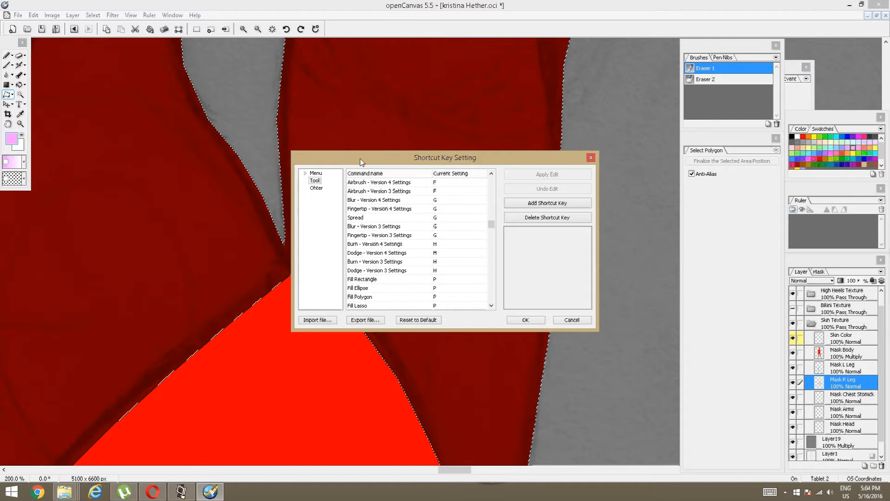
click(317, 174)
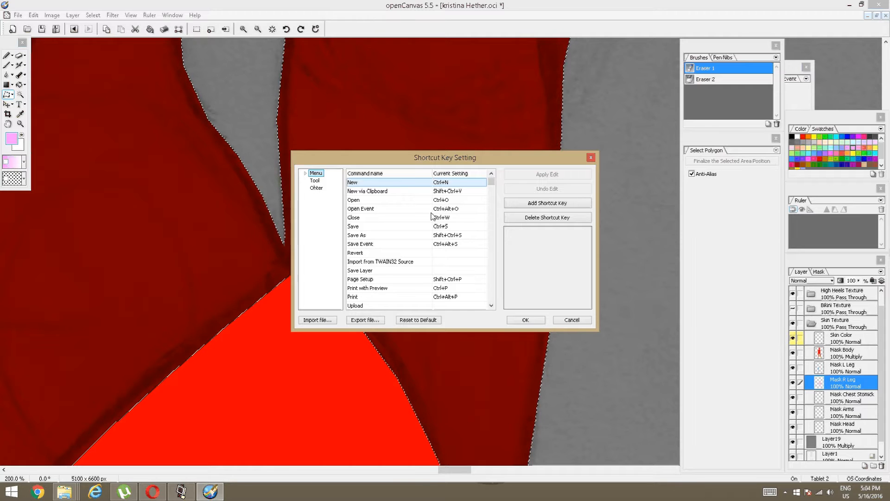
click(315, 191)
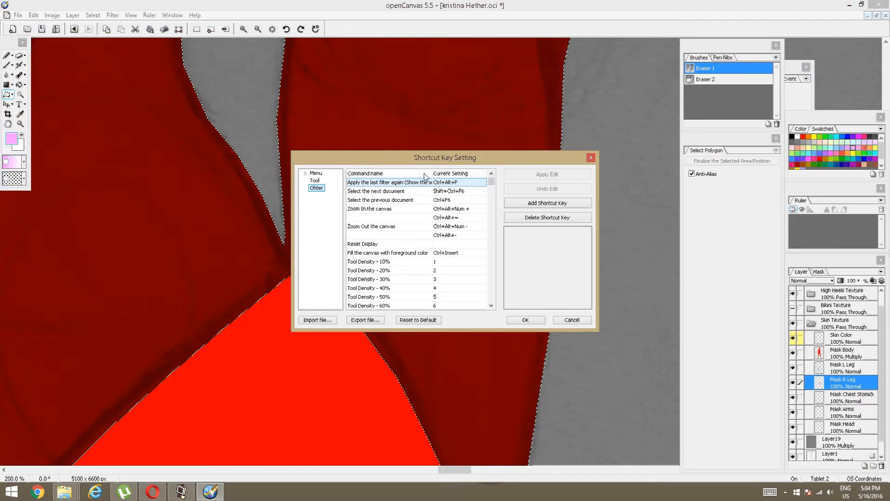
click(568, 320)
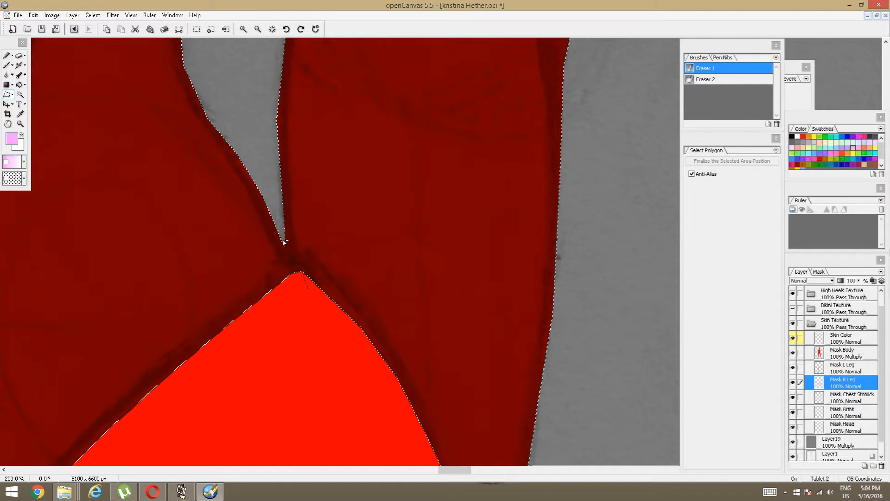
Subtract a polygon around the forearm at the picture's right from the body selection, following the edge where it meets the thigh
click(273, 186)
click(341, 108)
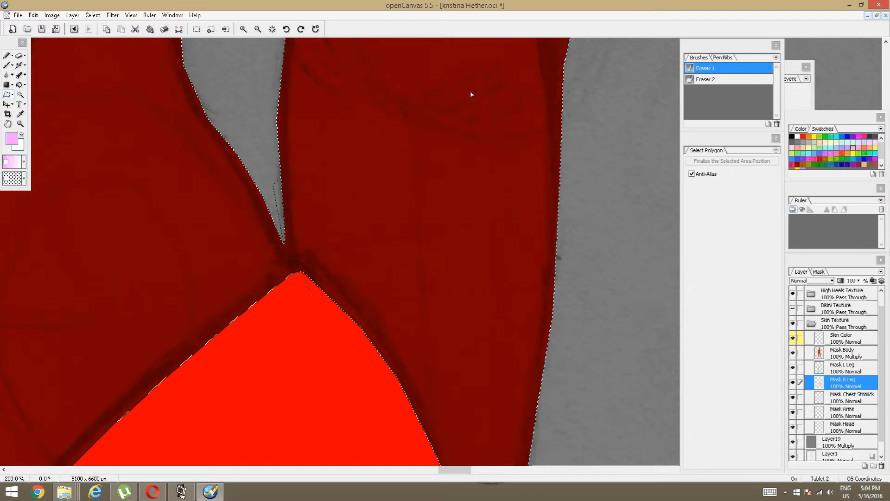
click(531, 109)
click(603, 201)
click(602, 299)
click(583, 356)
click(560, 390)
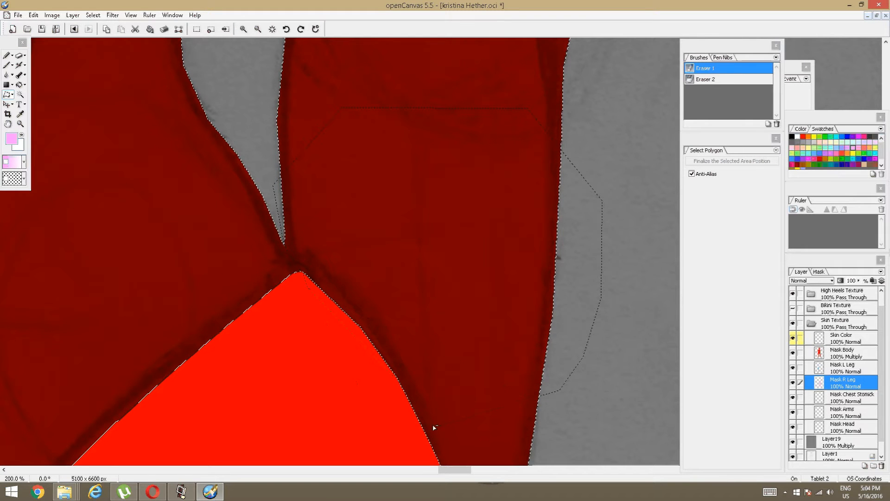
click(411, 429)
Subtract the remaining lower tip of that forearm beside the thigh from the body selection with another polygon
key(space)
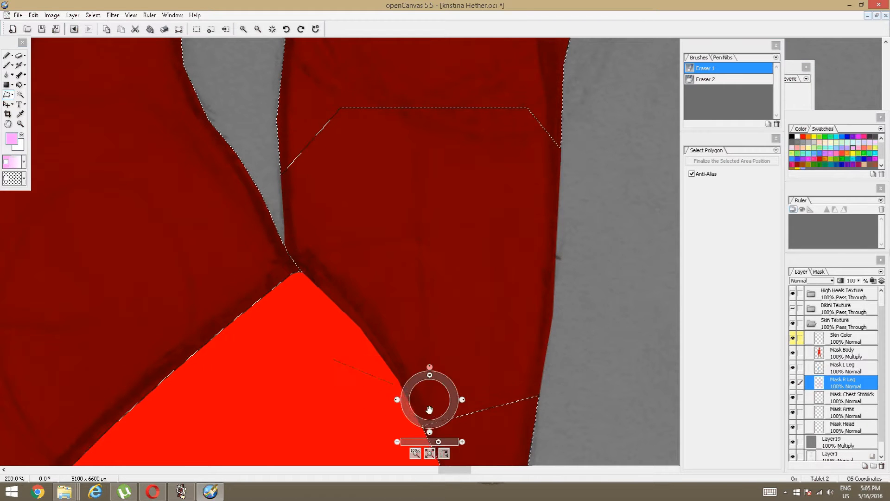
drag(430, 410, 348, 338)
right_click(334, 324)
scroll(333, 319, up, 2)
scroll(331, 320, down, 2)
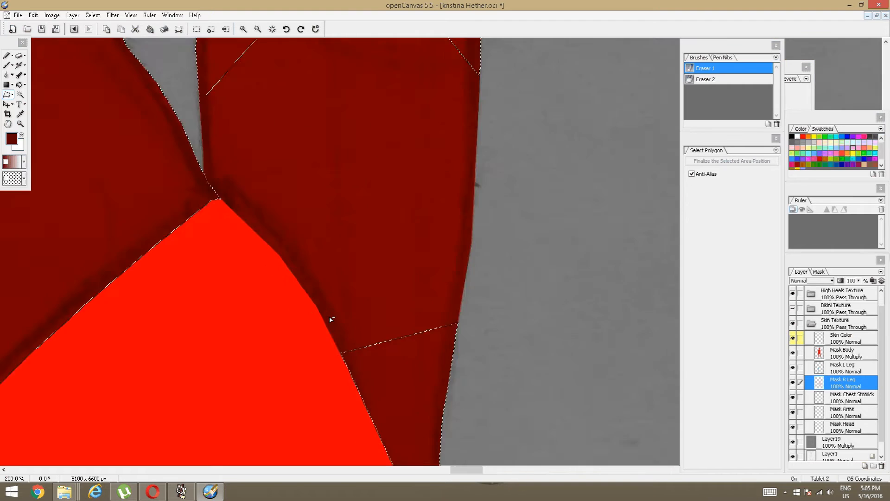
scroll(331, 319, down, 3)
click(406, 286)
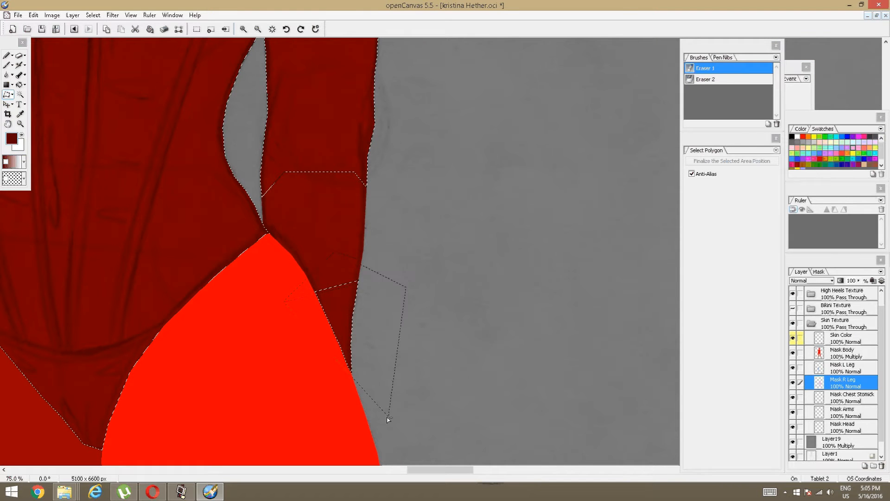
click(384, 421)
click(325, 428)
double_click(269, 378)
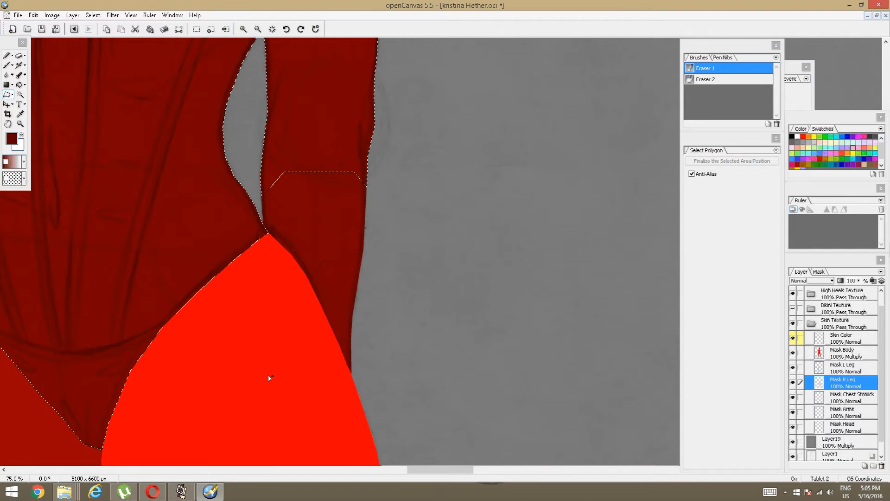
Subtract the forearm at the picture's left from the selection with a polygon along the hip line, from thigh tip to waist gap
drag(231, 321, 661, 455)
scroll(366, 368, down, 1)
scroll(366, 367, up, 4)
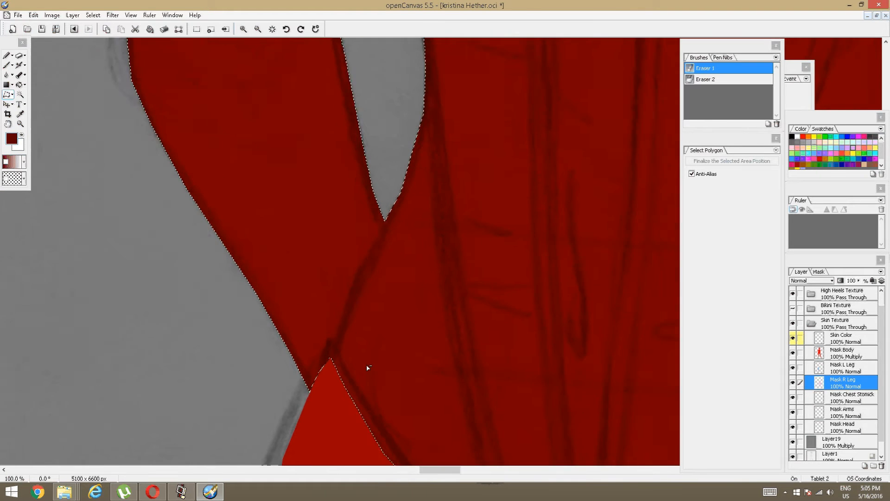
scroll(360, 376, up, 1)
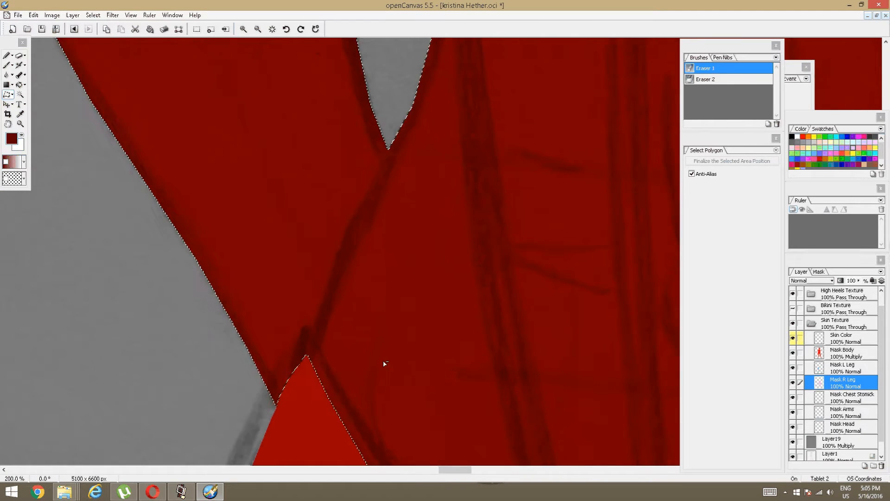
drag(369, 299, 353, 312)
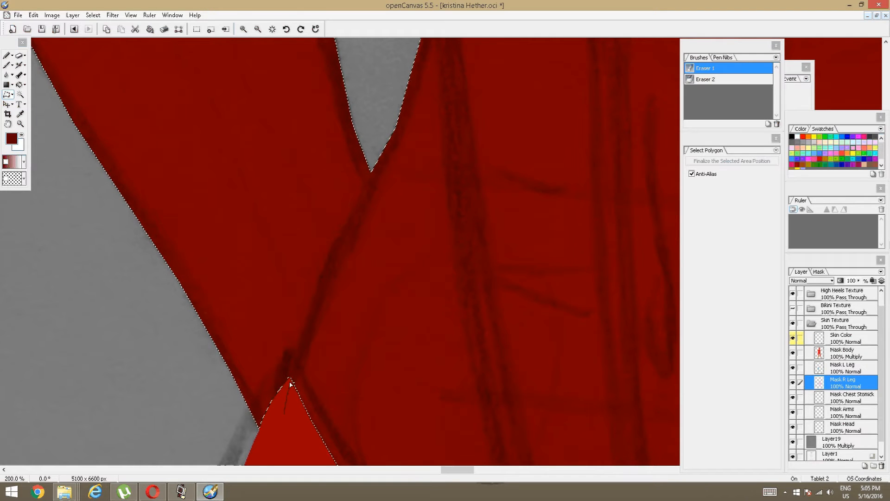
click(301, 333)
click(372, 168)
click(379, 79)
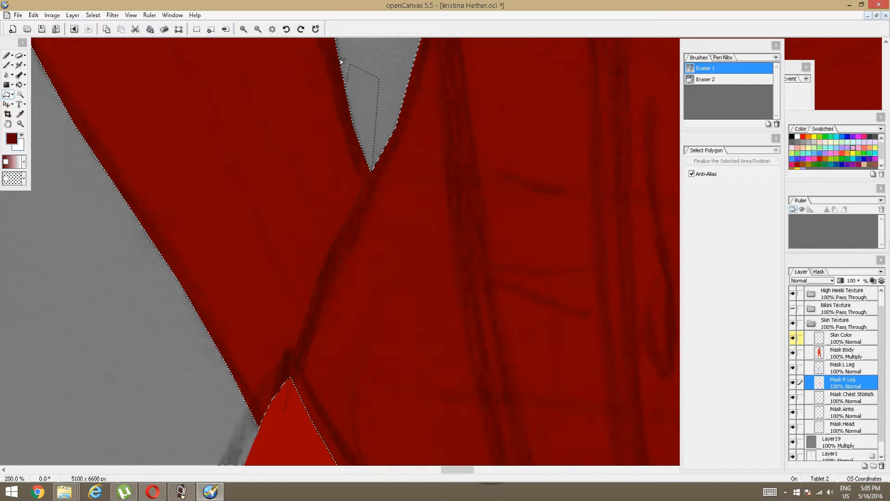
click(297, 52)
click(96, 119)
click(66, 351)
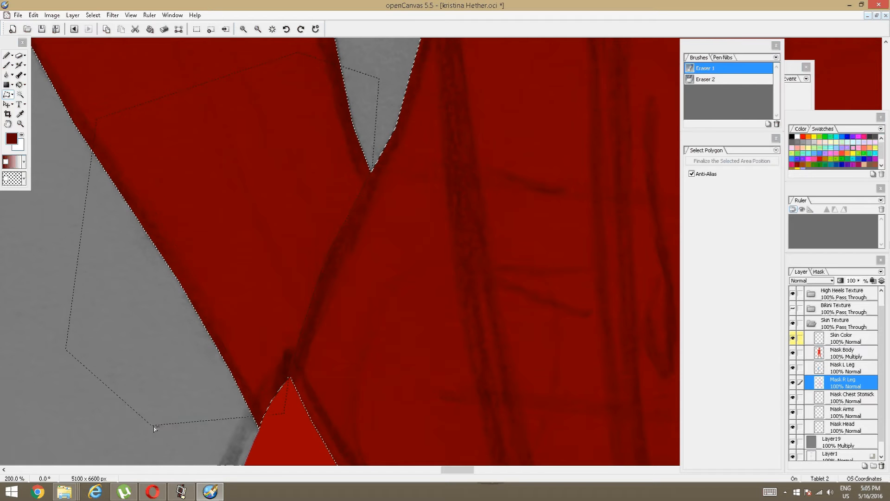
click(158, 424)
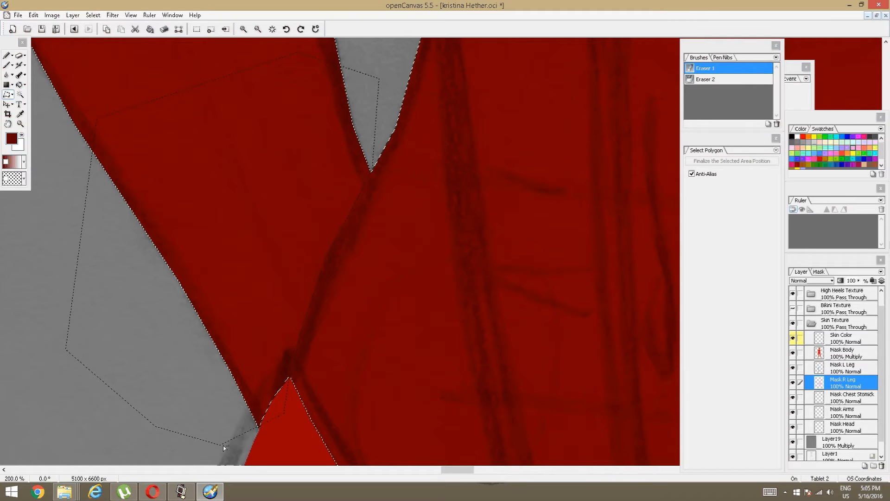
click(260, 454)
double_click(277, 439)
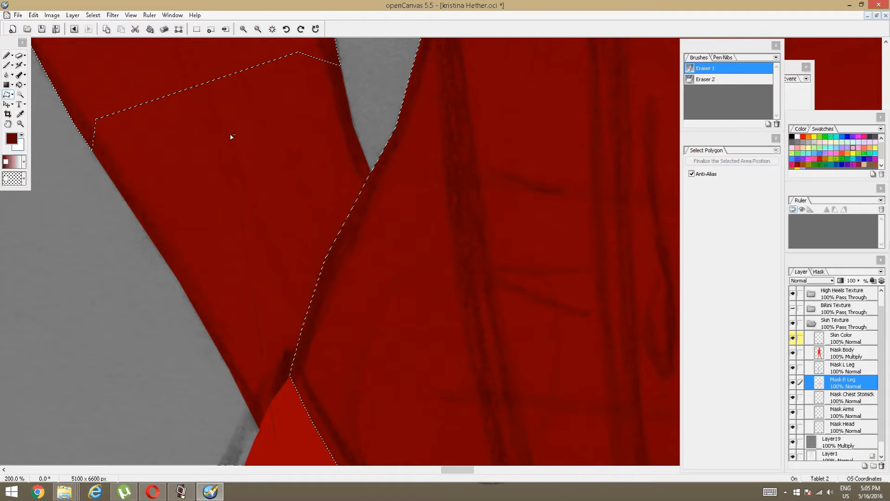
Subtract the upper arm at the picture's left from the selection with a polygon following the chest edge from the armpit up to the shoulder
scroll(241, 165, down, 1)
drag(304, 115, 287, 276)
drag(287, 184, 281, 325)
drag(260, 276, 259, 351)
scroll(296, 268, up, 1)
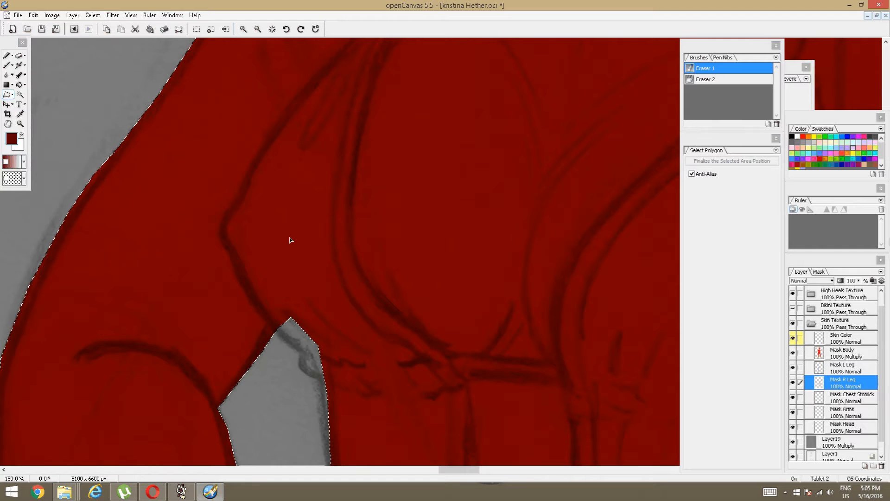
scroll(269, 269, up, 1)
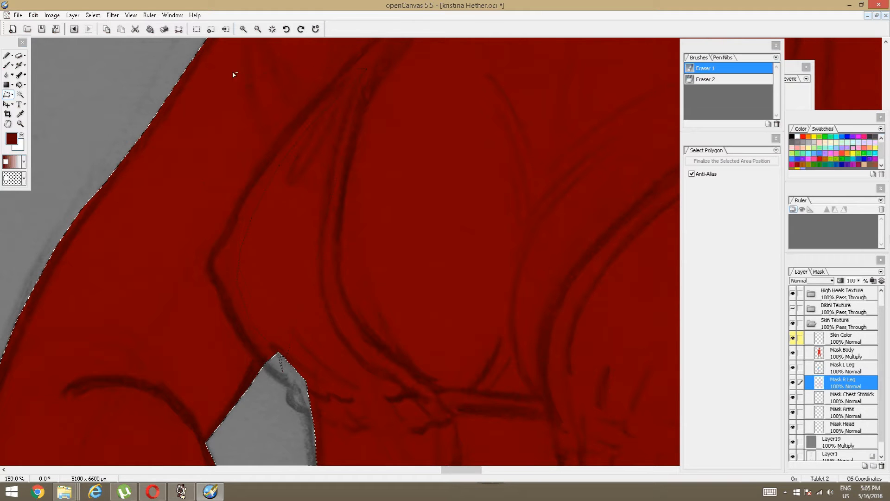
click(152, 62)
click(47, 214)
click(9, 324)
click(213, 455)
click(258, 454)
double_click(276, 444)
scroll(237, 417, down, 2)
Subtract the elbow section left between the upper arm and forearm cuts at the picture's left from the body selection
key(space)
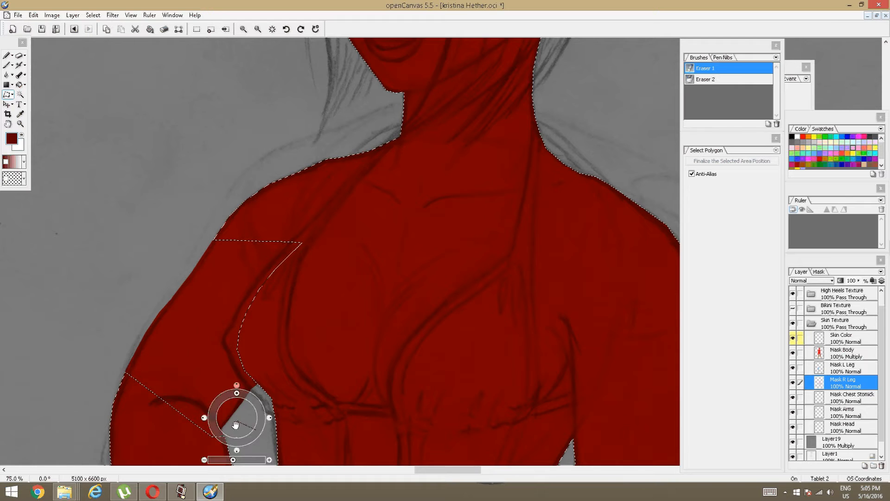
drag(236, 425, 231, 296)
click(233, 304)
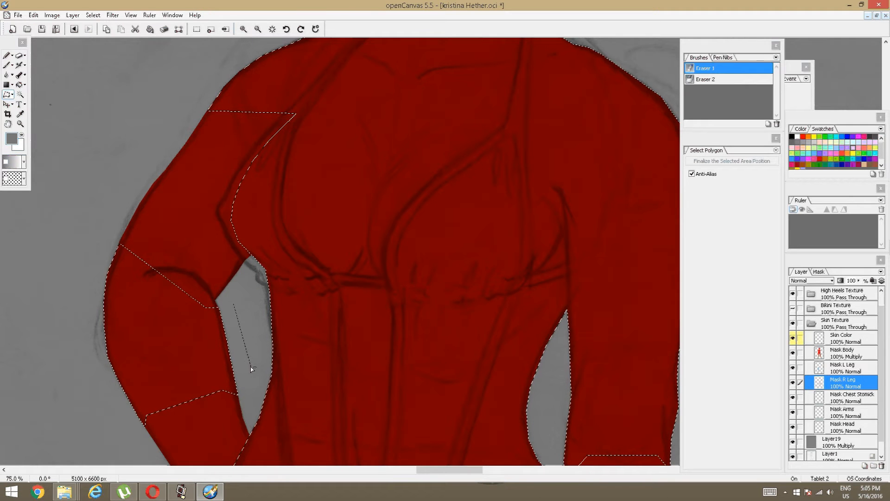
click(251, 368)
click(249, 393)
click(223, 430)
click(130, 451)
click(54, 357)
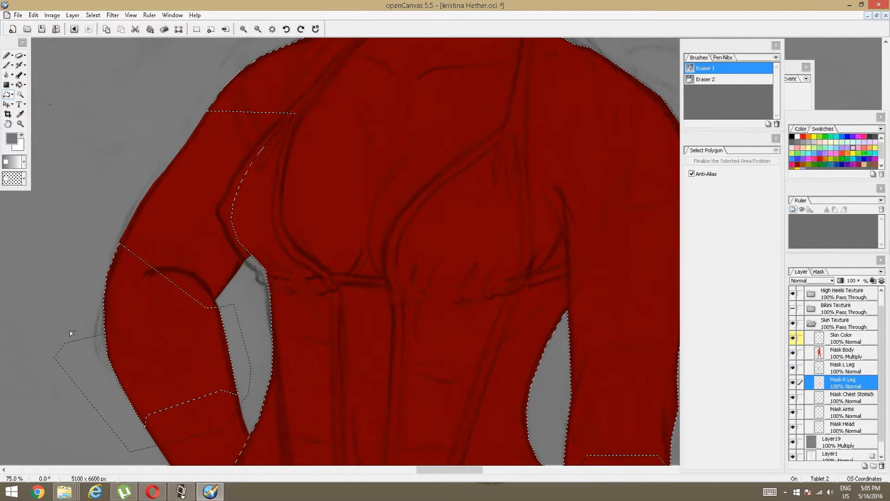
click(69, 222)
click(112, 197)
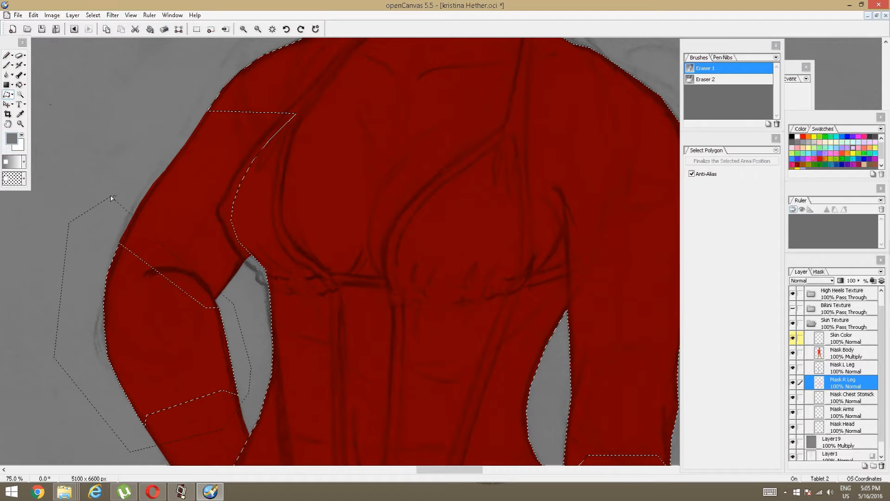
double_click(209, 250)
Subtract the shoulder at the picture's left from the body selection with a polygon from the upper-arm cut up to the neck base
drag(207, 244, 195, 186)
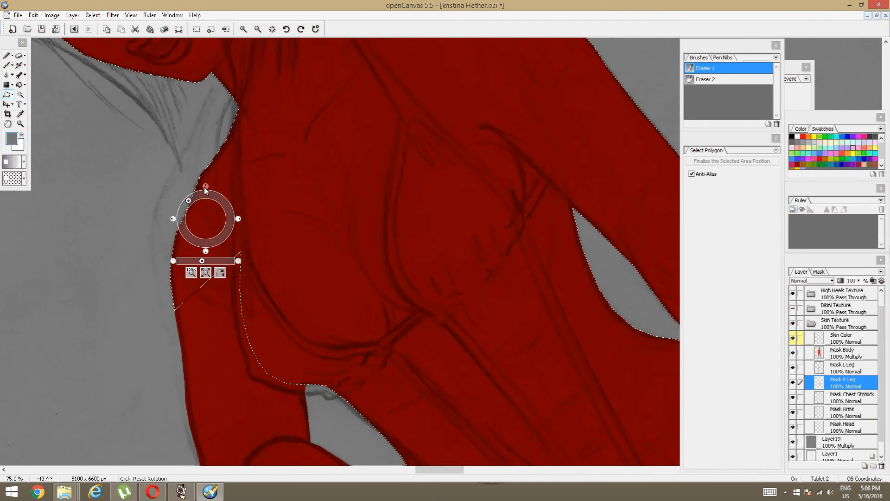
click(206, 186)
drag(304, 188, 246, 291)
scroll(265, 268, down, 1)
scroll(264, 268, up, 3)
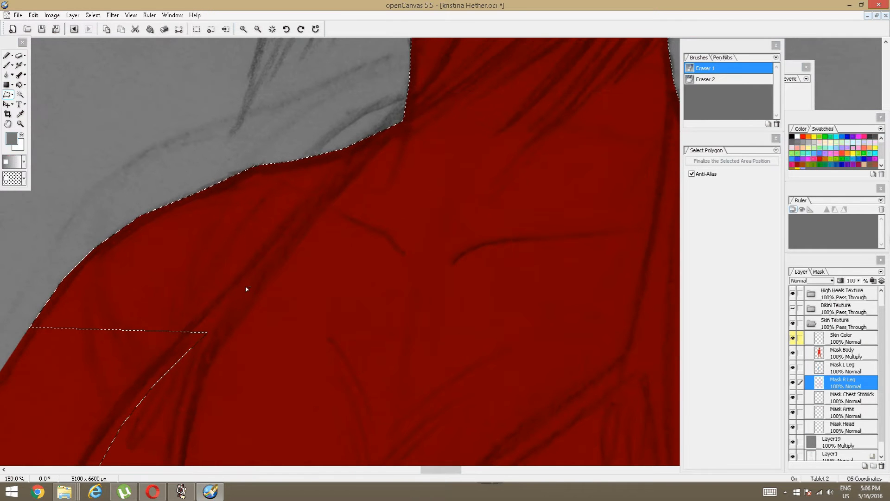
alt+click(208, 333)
click(385, 126)
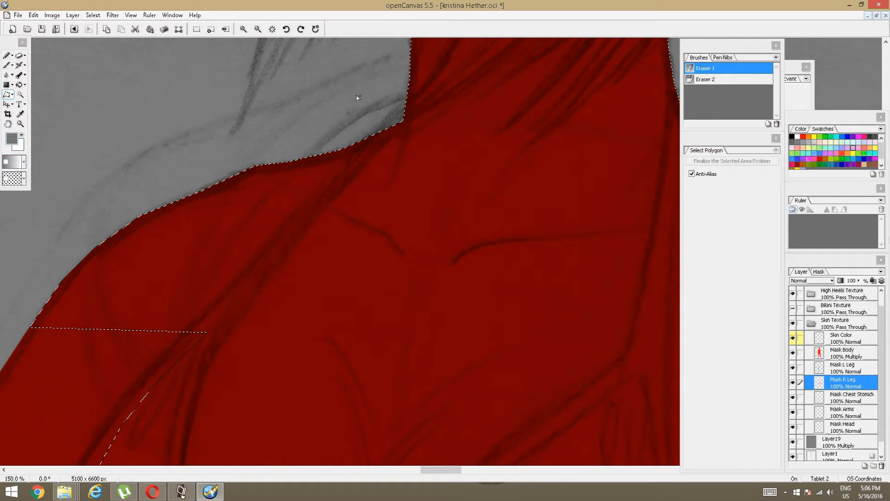
click(349, 92)
click(221, 104)
click(109, 161)
click(19, 267)
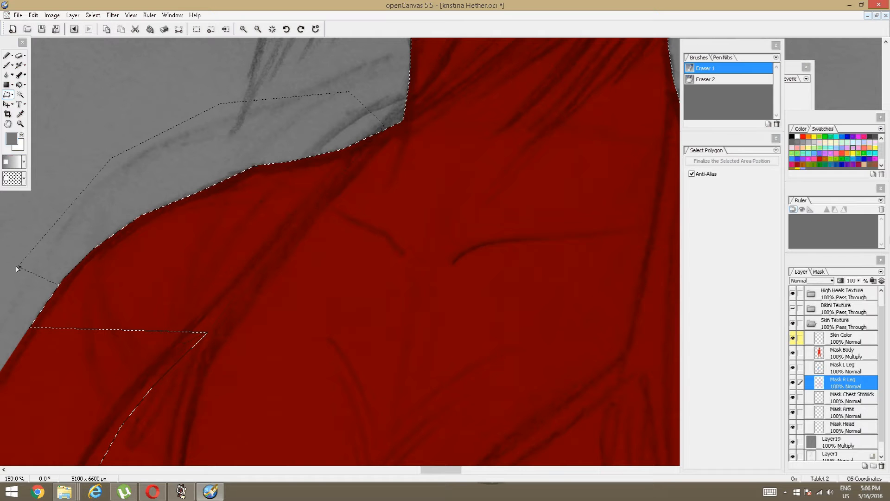
double_click(5, 333)
click(89, 383)
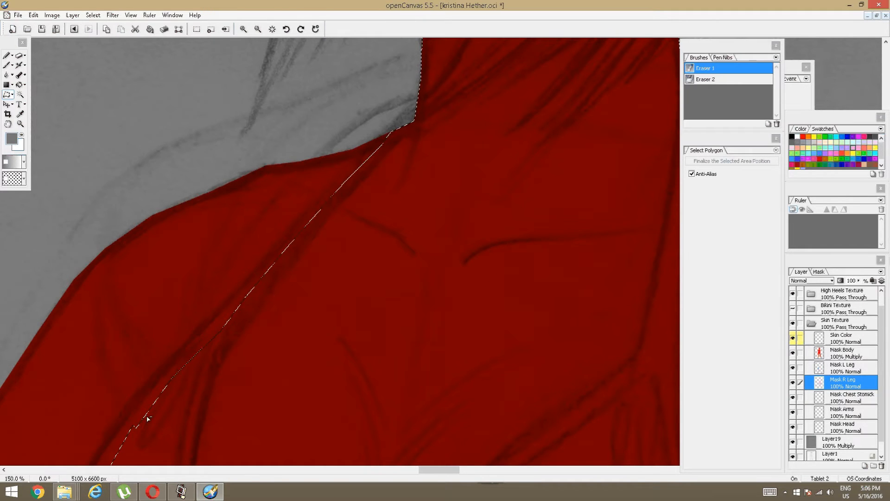
Smooth the small notch in the selection edge between the shoulder cut and the chest edge with a thin polygon
scroll(226, 359, down, 1)
scroll(225, 359, down, 1)
key(space)
drag(434, 327, 248, 344)
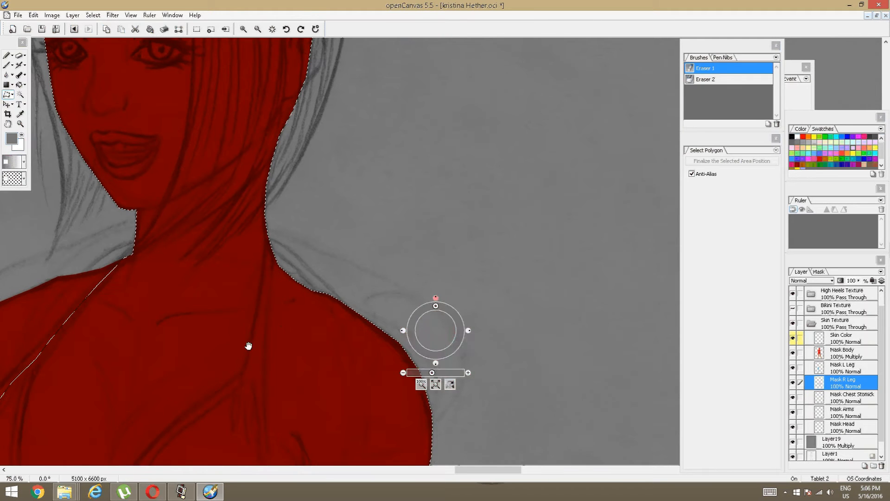
scroll(231, 345, up, 1)
key(space)
drag(118, 373, 558, 250)
scroll(428, 290, up, 3)
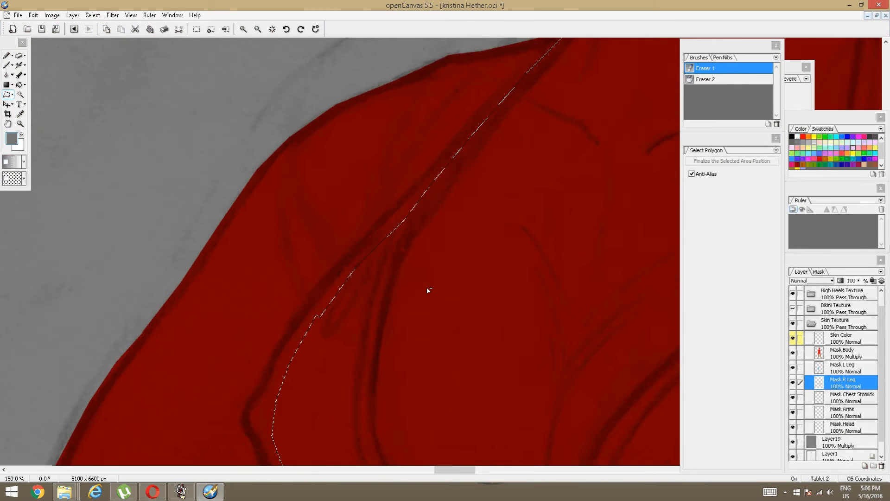
key(space)
drag(208, 370, 305, 338)
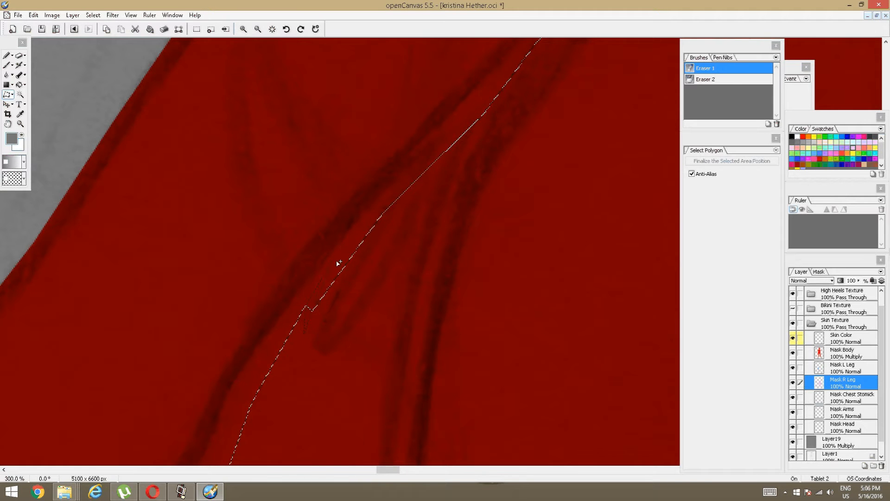
click(379, 217)
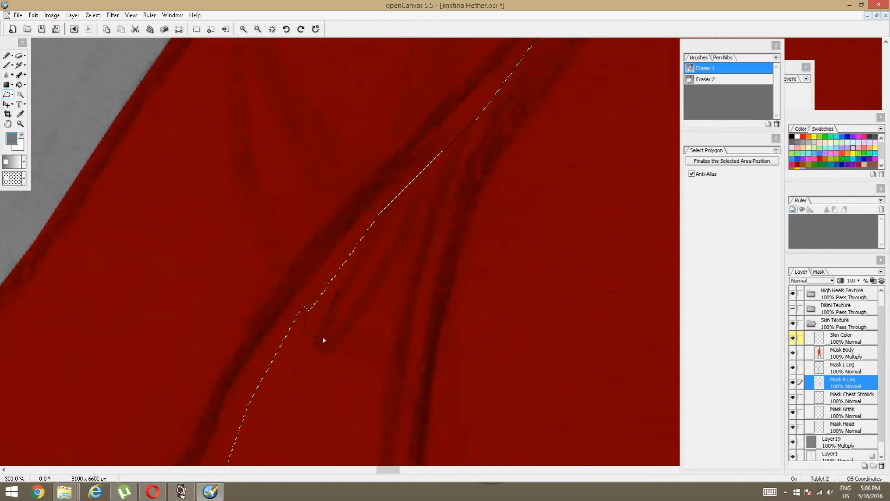
key(ctrl+d)
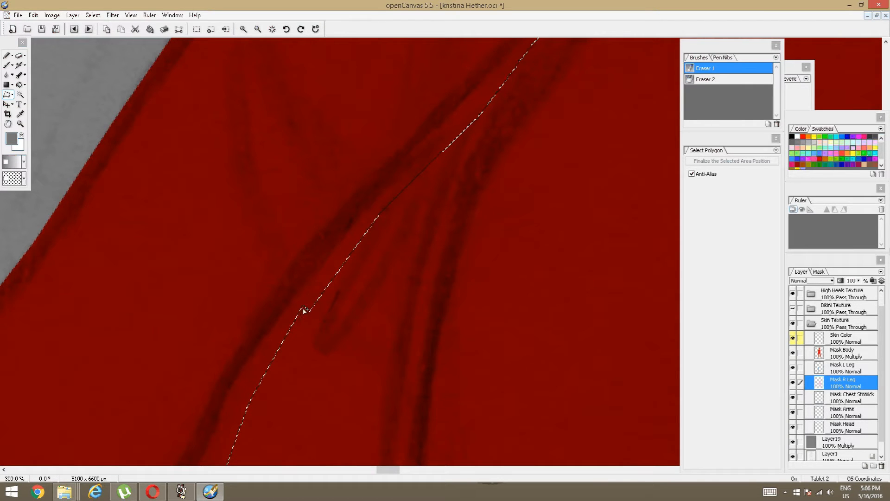
click(307, 309)
click(389, 200)
click(424, 198)
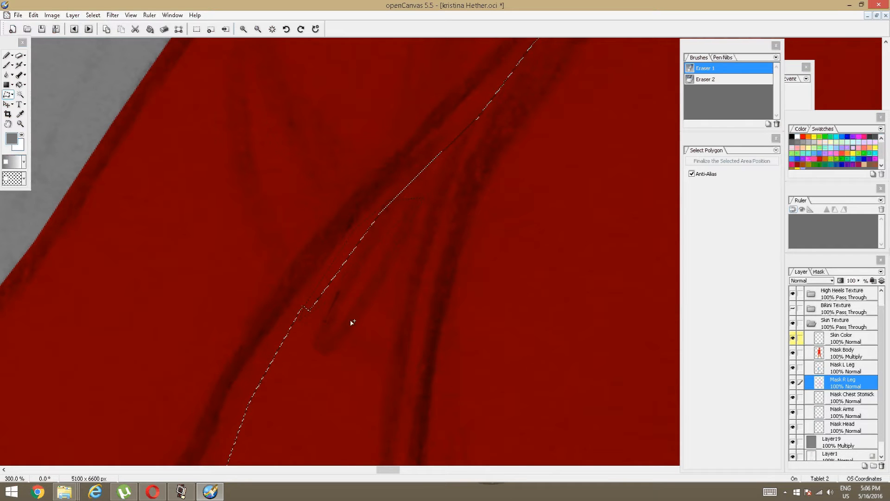
double_click(328, 339)
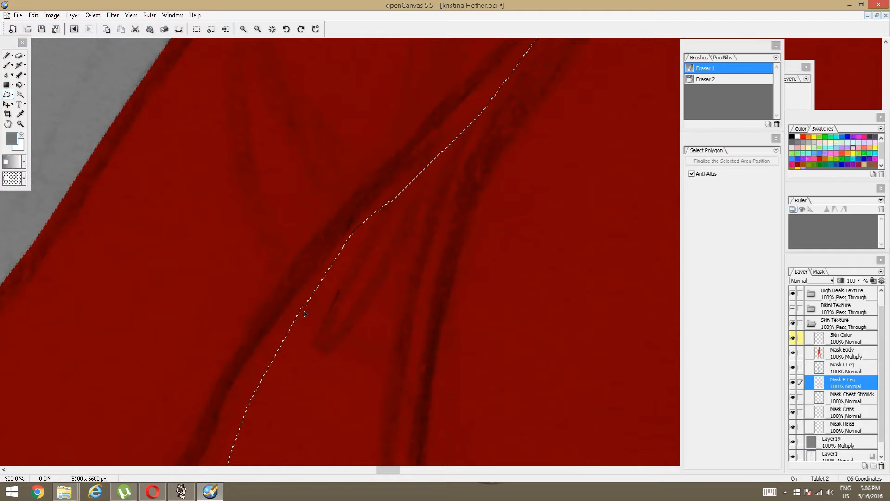
Try to cut the upper arm at the picture's right from the selection with a polygon from the waist gap around the chest edge
scroll(343, 287, down, 4)
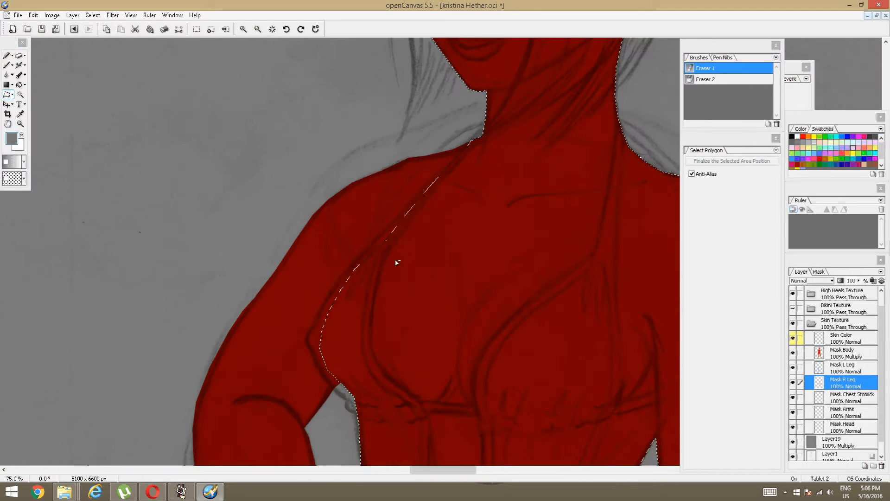
drag(396, 263, 253, 264)
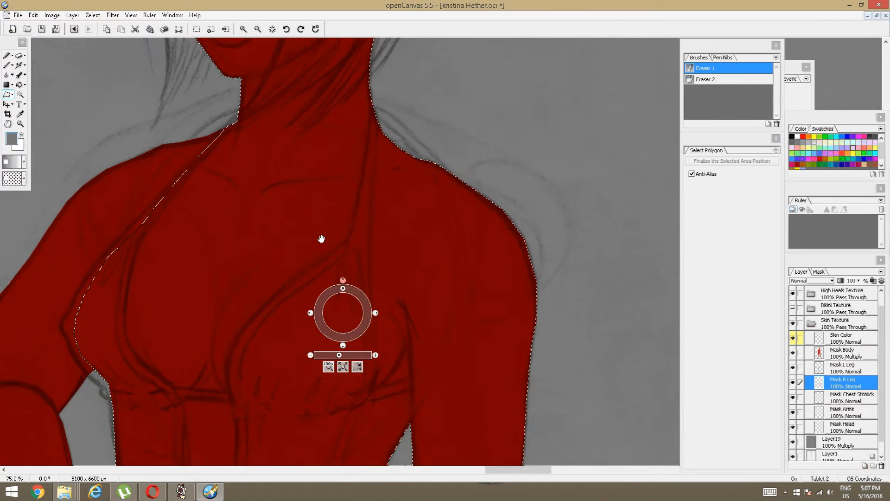
drag(321, 239, 348, 236)
scroll(349, 251, down, 1)
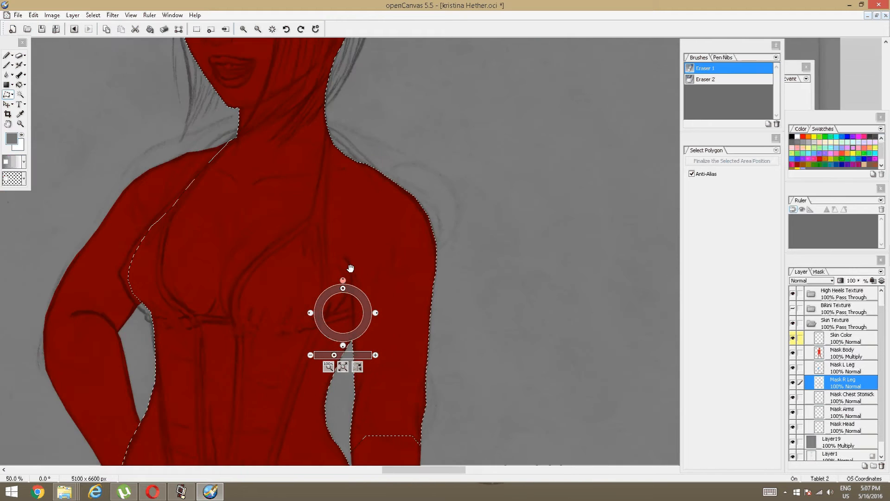
scroll(350, 268, up, 3)
scroll(360, 263, down, 1)
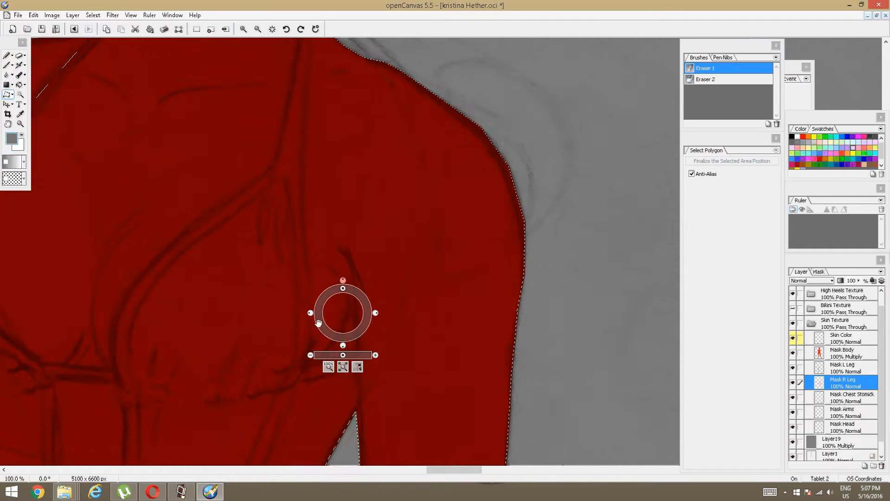
drag(318, 325, 304, 229)
scroll(303, 230, up, 1)
scroll(303, 231, up, 1)
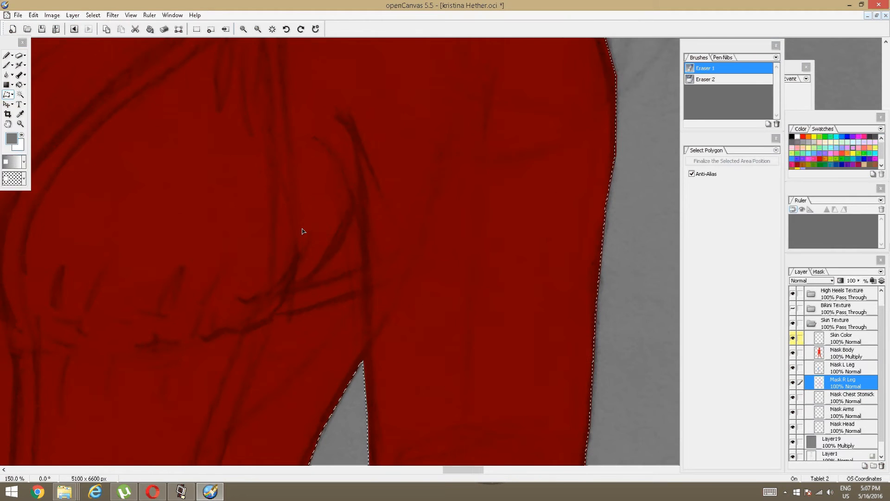
click(364, 364)
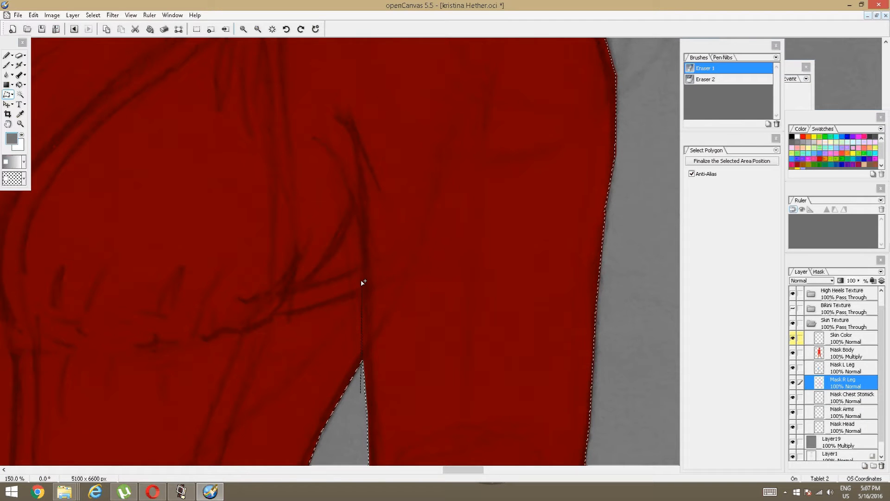
click(292, 297)
click(664, 229)
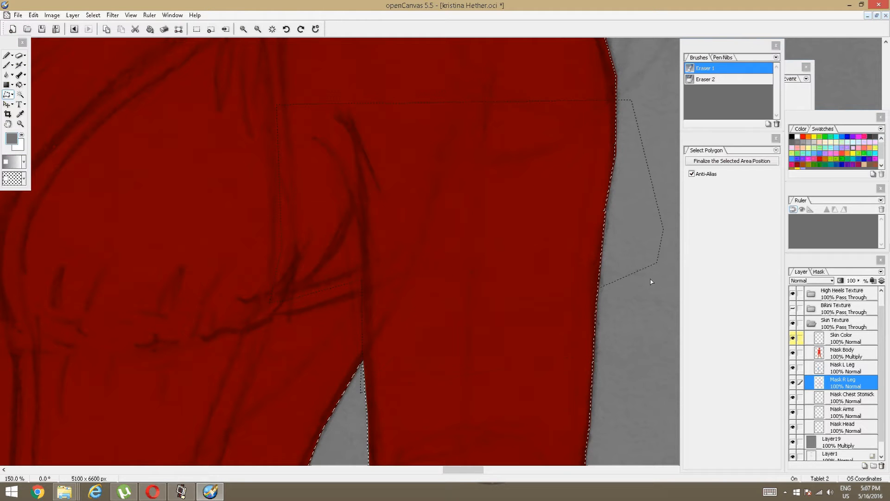
double_click(609, 408)
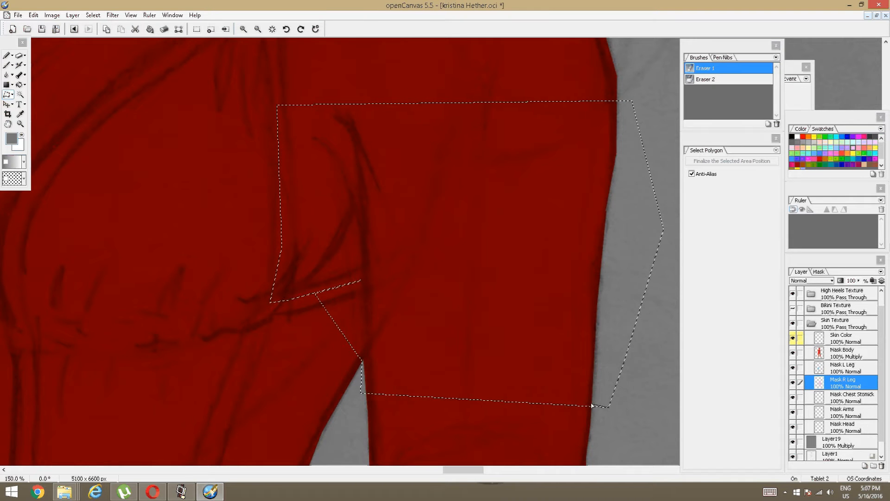
key(ctrl+z)
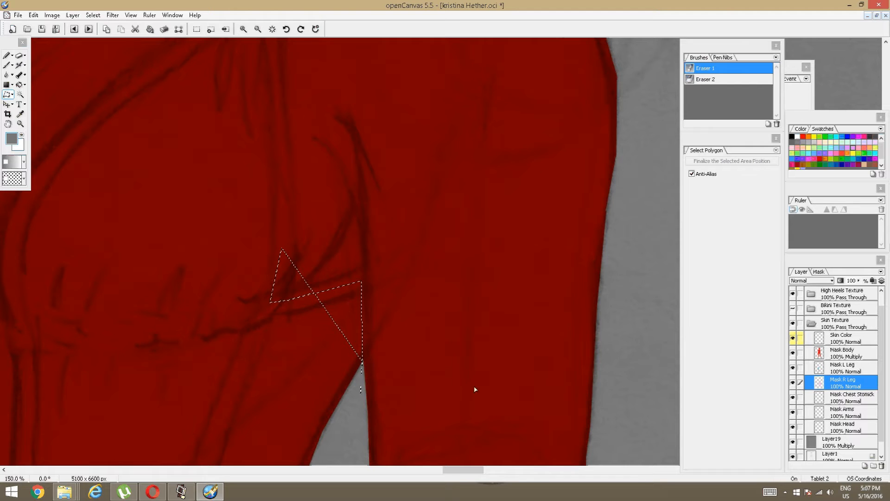
key(ctrl+z)
scroll(421, 369, down, 3)
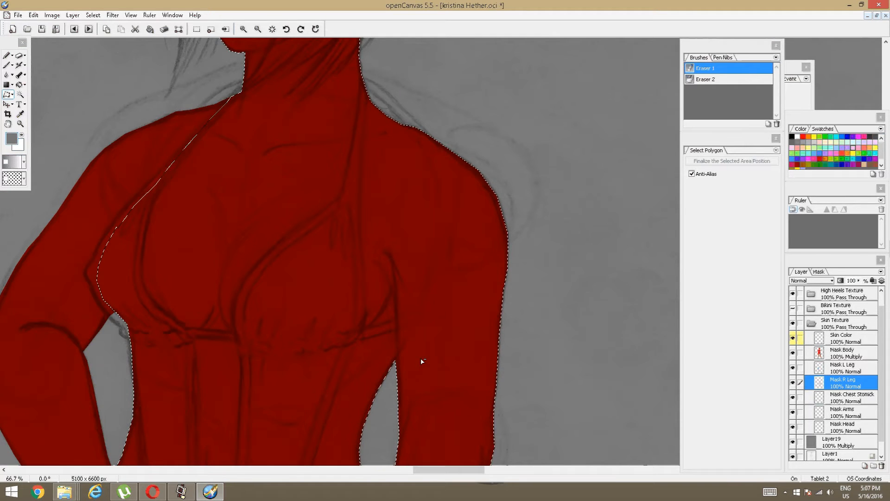
click(33, 15)
click(35, 36)
Subtract the elbow section of the arm at the picture's right from the selection with a polygon running through the waist gap and outside the arm
scroll(431, 346, down, 2)
scroll(431, 346, up, 3)
scroll(431, 346, up, 1)
drag(416, 420, 284, 134)
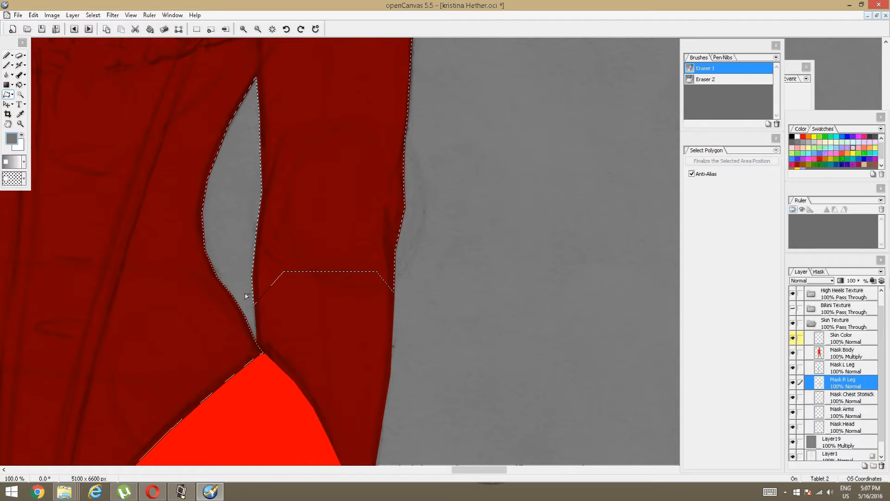
alt+click(263, 328)
alt+click(239, 298)
alt+click(225, 227)
alt+click(232, 158)
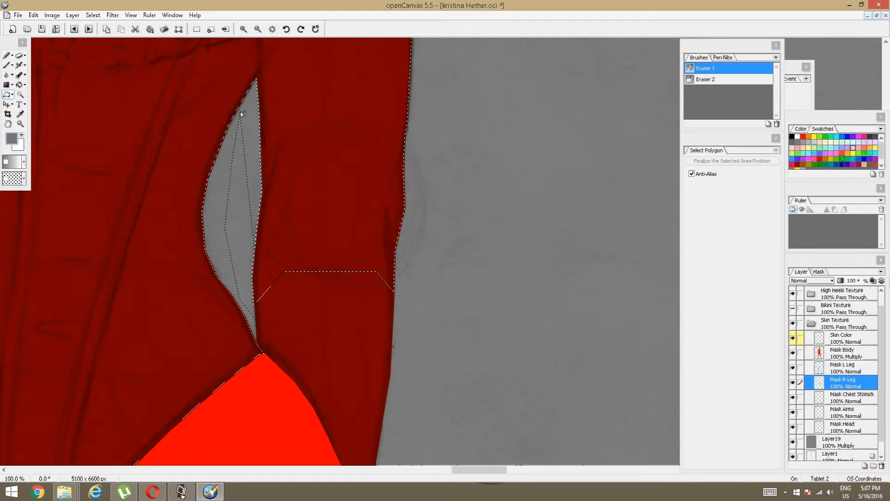
alt+click(244, 111)
alt+click(414, 80)
alt+click(473, 120)
alt+click(467, 240)
alt+click(435, 324)
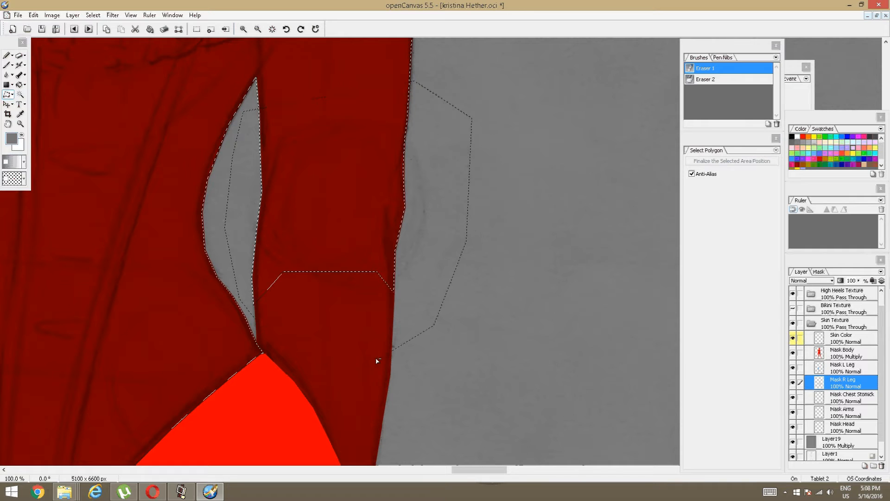
double_click(385, 358)
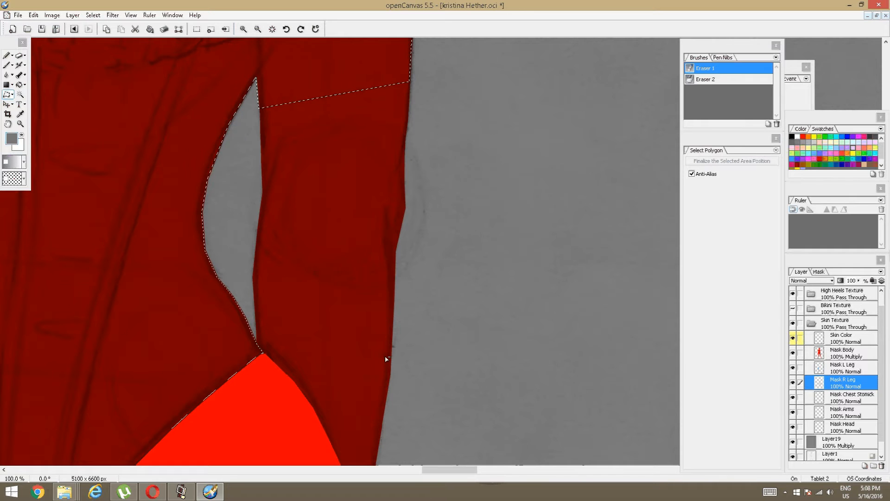
Try to outline the armpit at the picture's right with a polygon from the tip of the waist gap along the chest fold
click(181, 491)
click(185, 493)
scroll(290, 324, up, 10)
scroll(302, 332, down, 1)
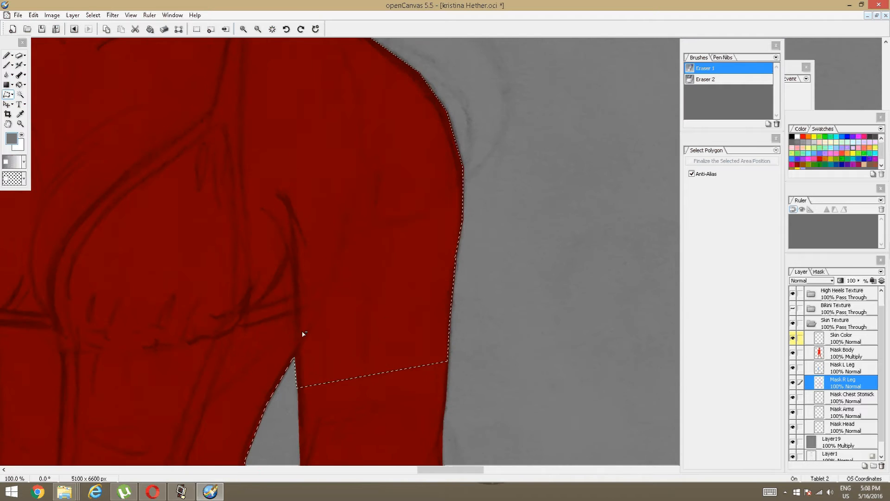
scroll(302, 332, up, 4)
drag(299, 335, 349, 313)
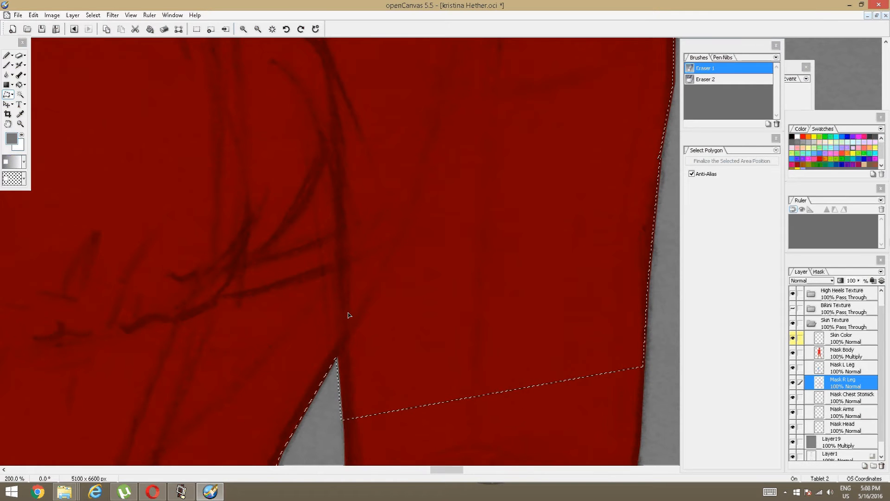
click(327, 412)
click(336, 357)
key(space)
drag(227, 189, 232, 230)
key(space)
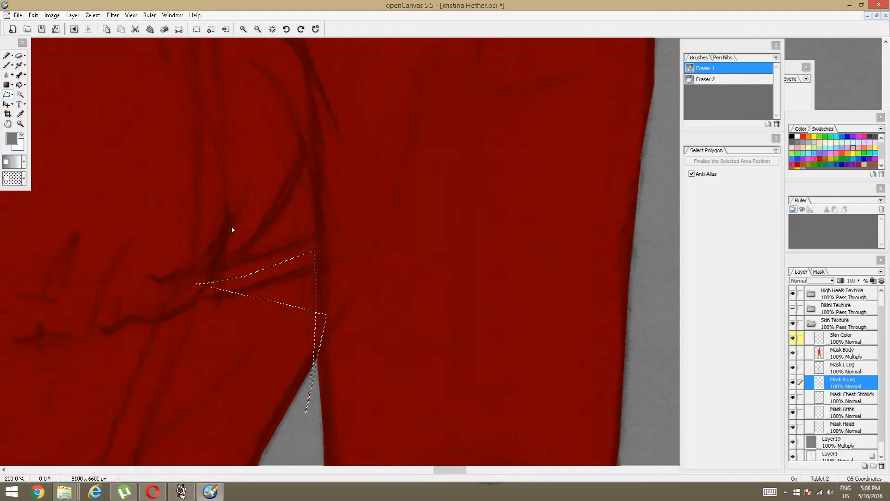
key(ctrl+z)
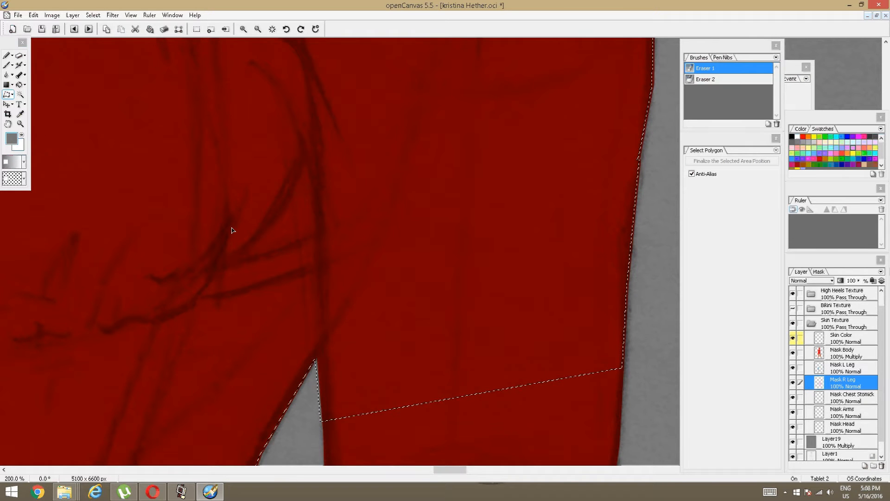
Subtract the upper arm at the picture's right from the selection with a polygon following the chest edge from the waist gap past the armpit
click(307, 402)
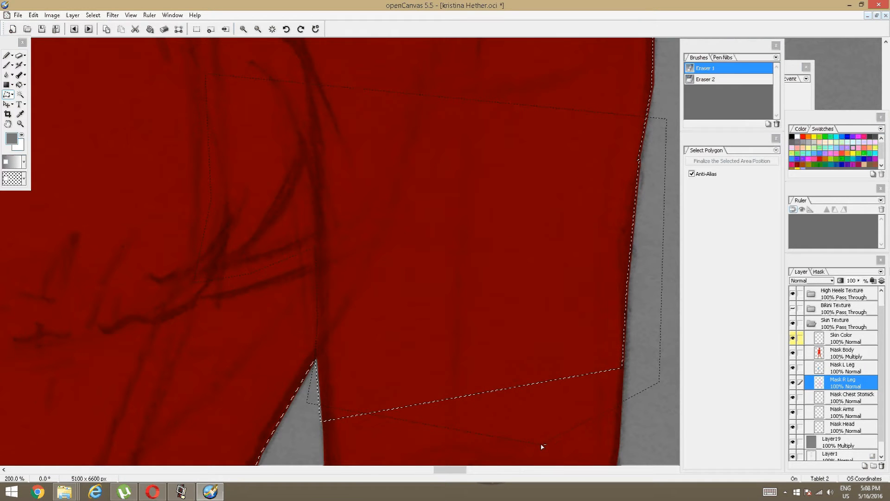
click(308, 439)
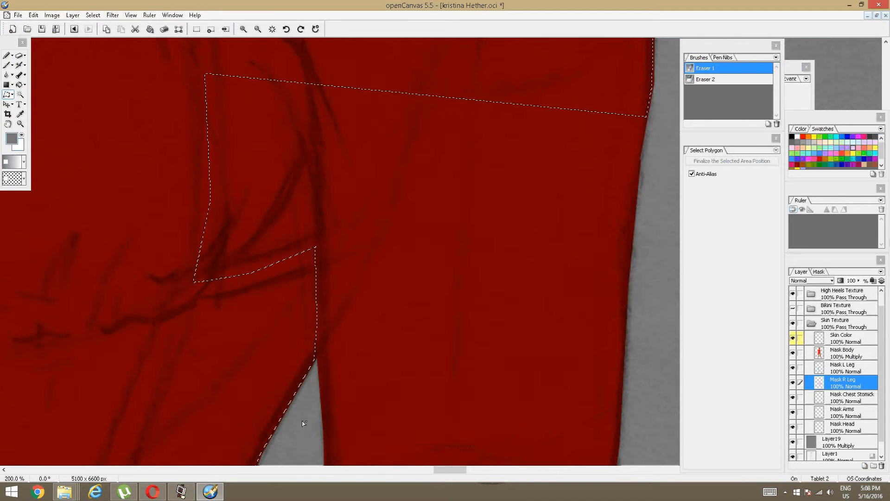
scroll(357, 363, up, 2)
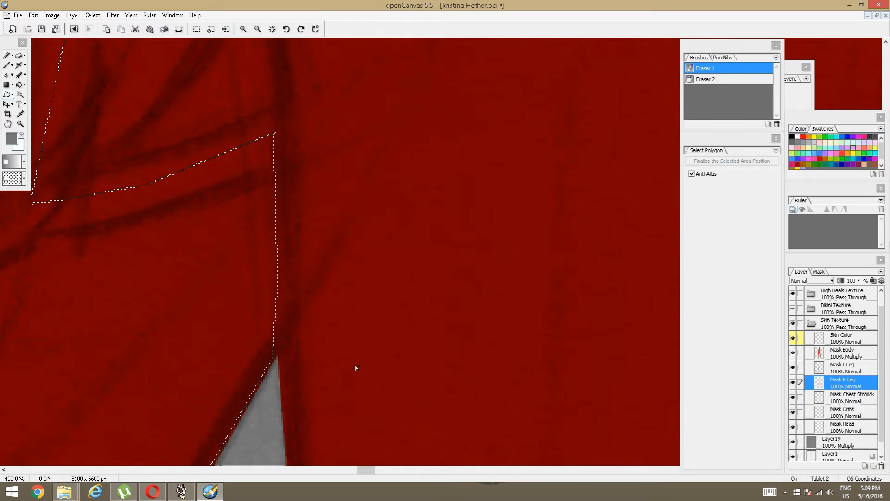
scroll(357, 367, up, 3)
scroll(356, 367, down, 4)
scroll(387, 379, down, 2)
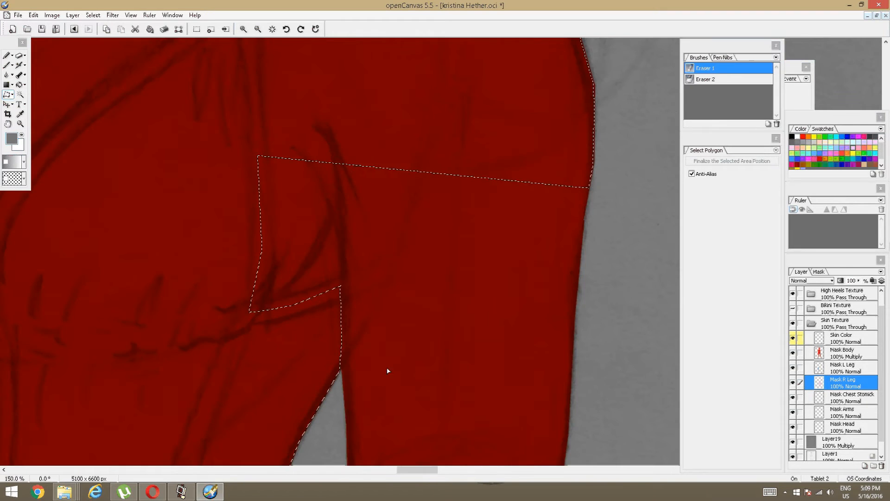
Subtract the shoulder at the picture's right from the selection with a polygon up the chest strap line and around outside the shoulder
key(space)
drag(403, 134, 399, 371)
key(space)
drag(378, 249, 377, 262)
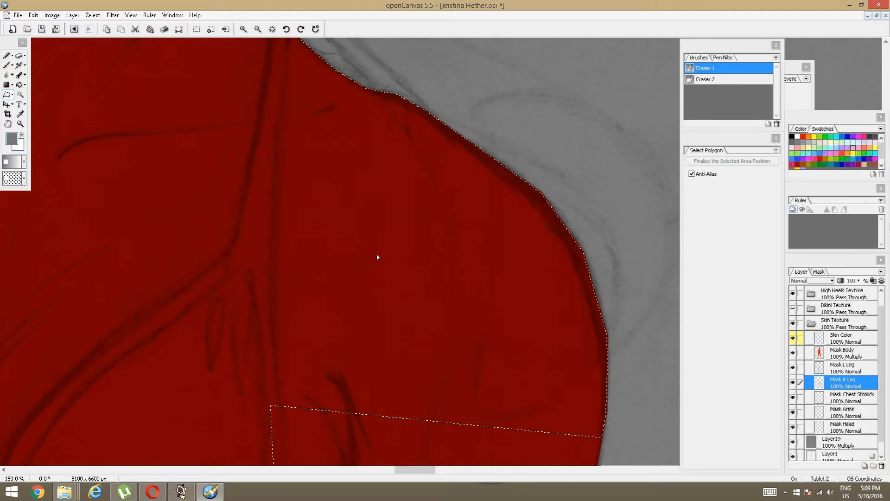
click(271, 408)
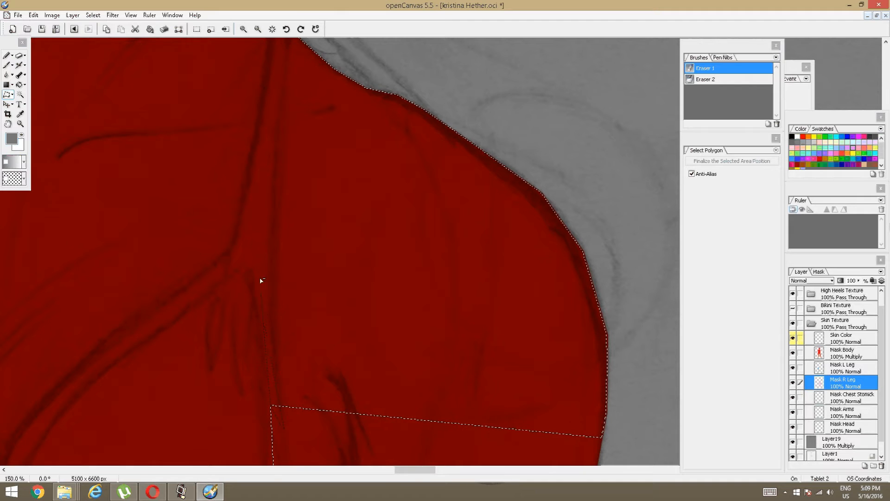
click(261, 227)
click(268, 131)
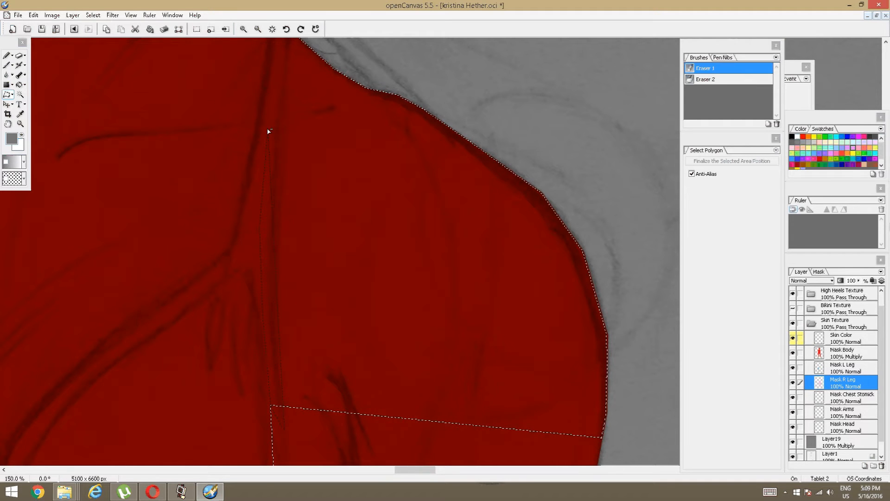
click(275, 64)
click(420, 61)
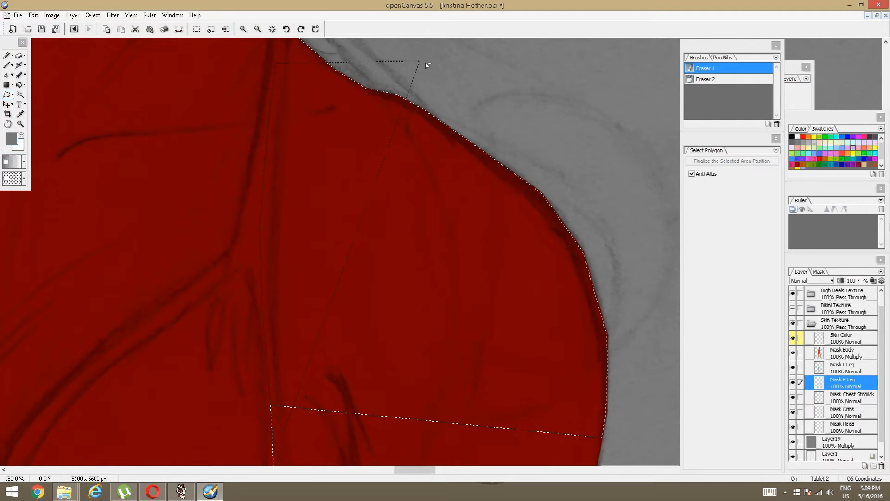
click(559, 118)
click(623, 207)
click(642, 302)
click(633, 433)
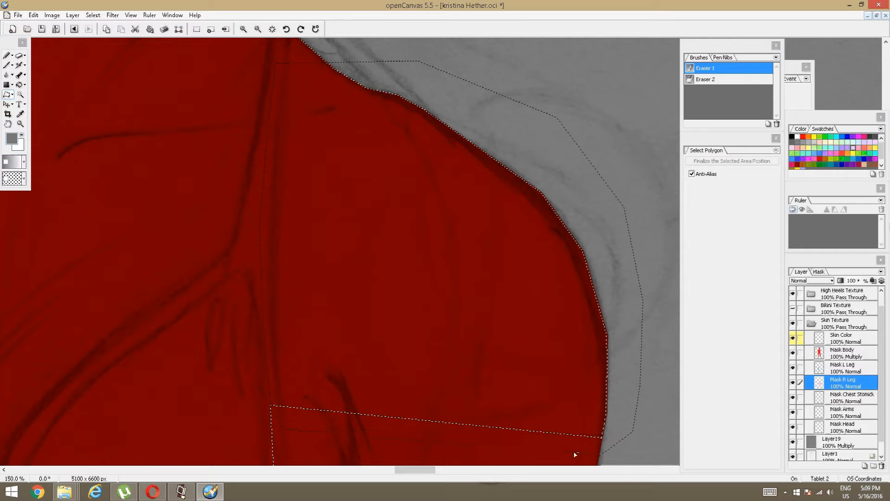
click(355, 444)
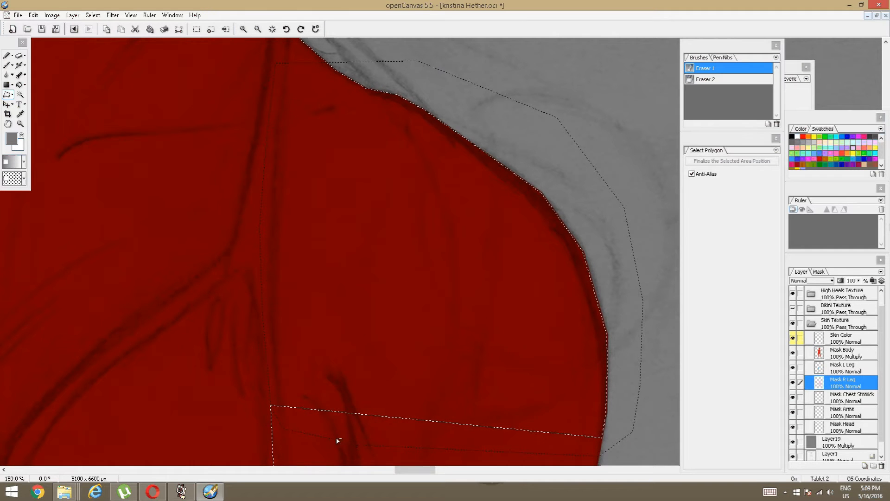
double_click(310, 444)
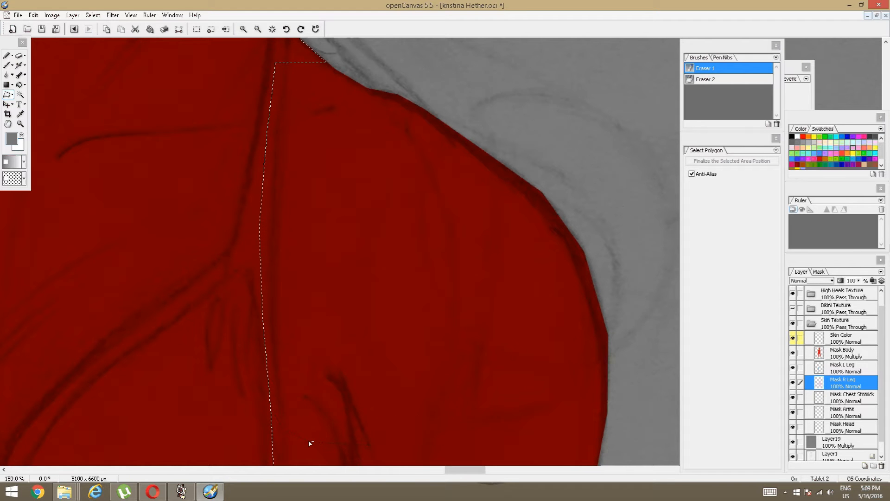
Subtract the leftover shoulder corner beside the neck at the picture's right from the selection with a small polygon
key(space)
key(space)
drag(325, 270, 347, 394)
drag(337, 307, 342, 398)
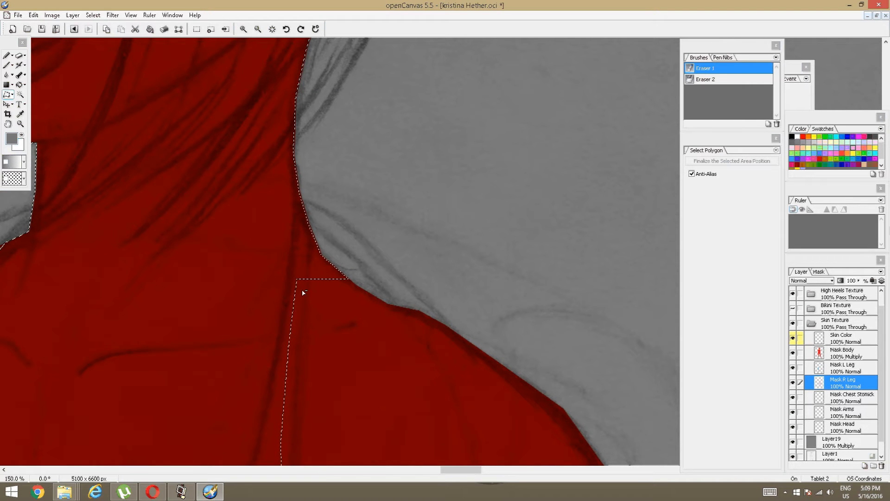
click(304, 204)
click(363, 193)
click(395, 243)
double_click(373, 311)
scroll(336, 252, down, 4)
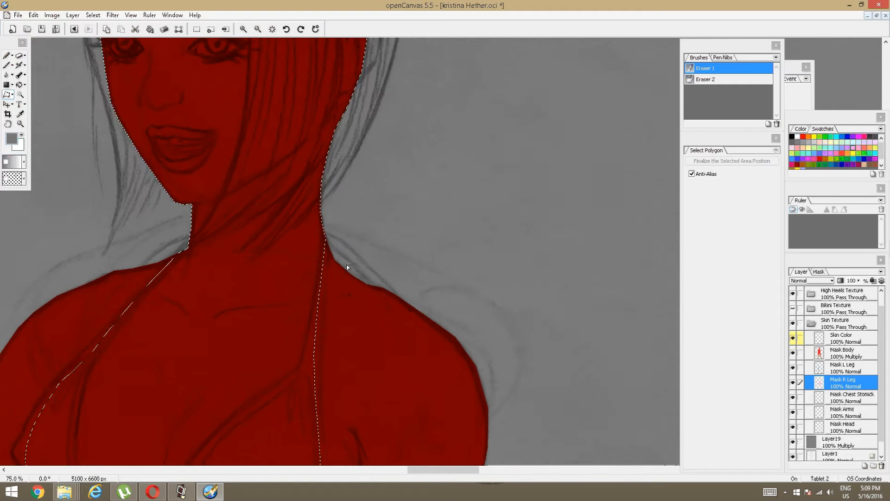
Examine the selection outline around the neck, chest and waist for leftover arm areas
key(space)
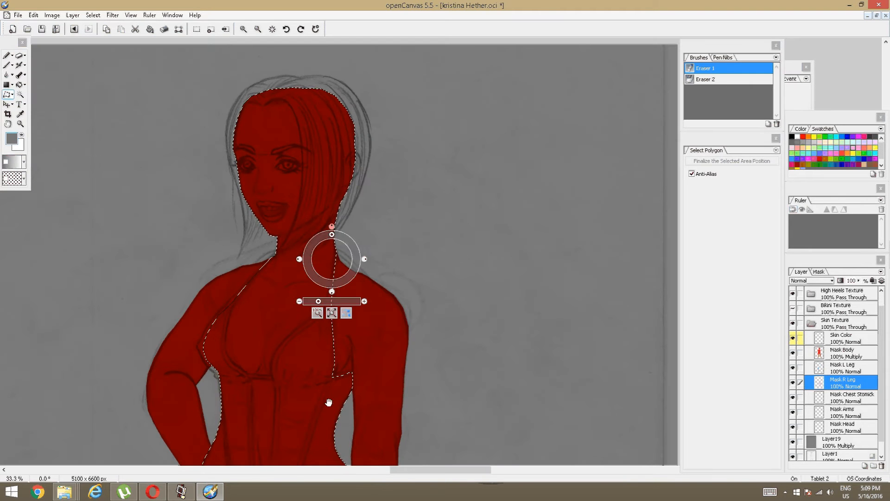
drag(329, 402, 359, 295)
scroll(361, 292, up, 2)
scroll(362, 294, up, 1)
key(space)
drag(381, 237, 414, 291)
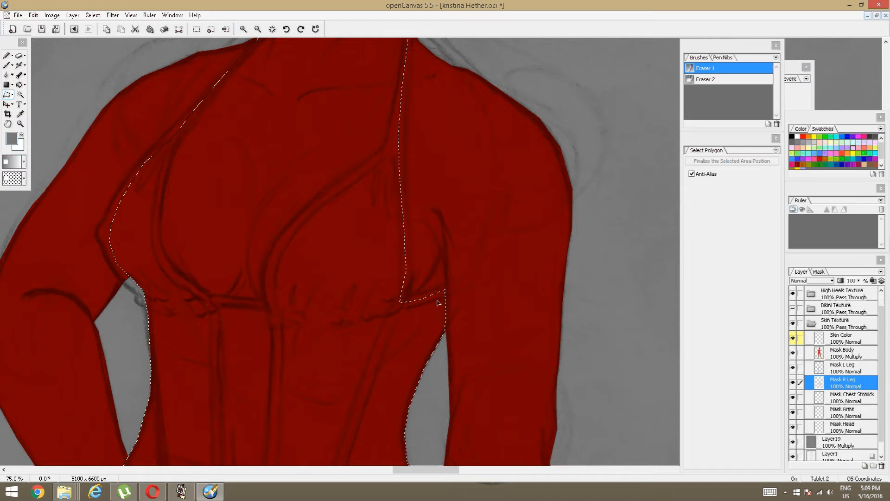
scroll(360, 131, down, 2)
scroll(360, 131, up, 2)
key(space)
drag(366, 95, 360, 282)
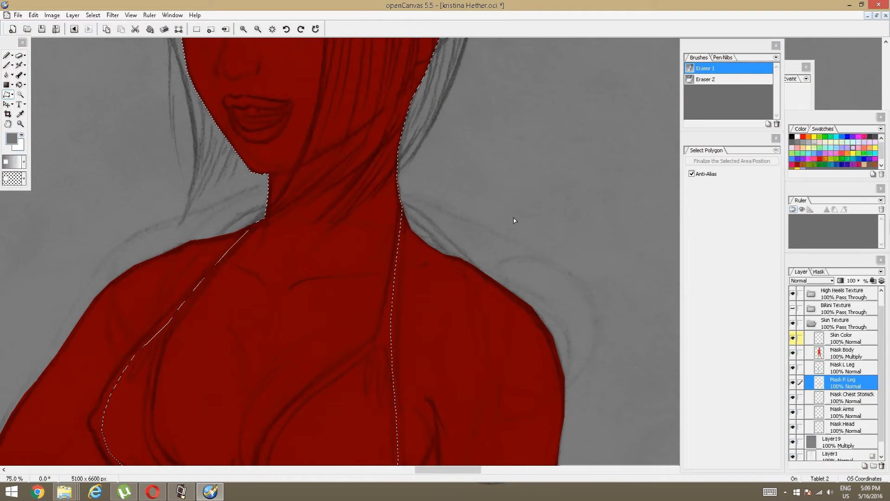
Subtract the jaw and cheek from the selection with a polygon along the jawline from the neck below the ear to the chin
key(space)
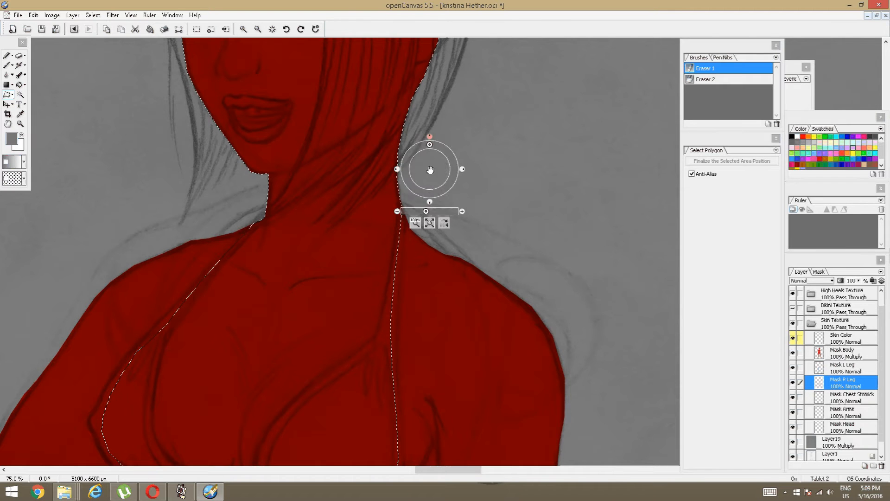
drag(431, 170, 401, 352)
drag(431, 144, 511, 222)
drag(501, 126, 447, 250)
scroll(438, 320, up, 1)
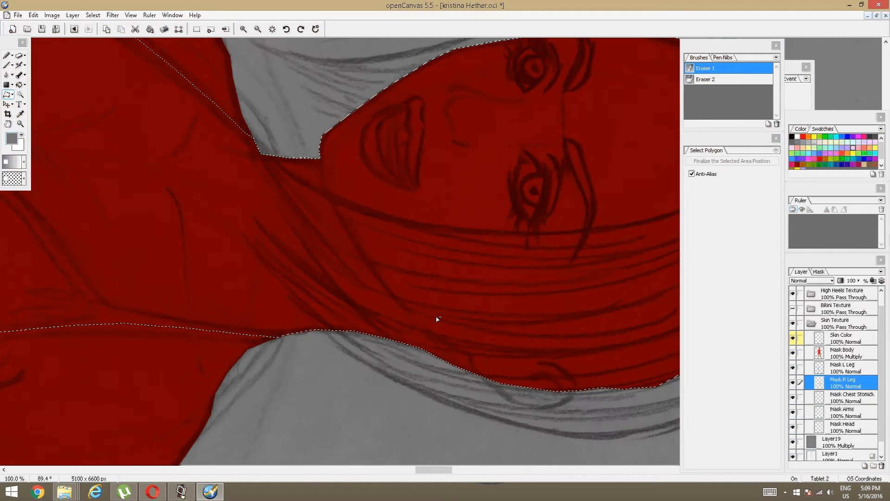
scroll(437, 319, up, 1)
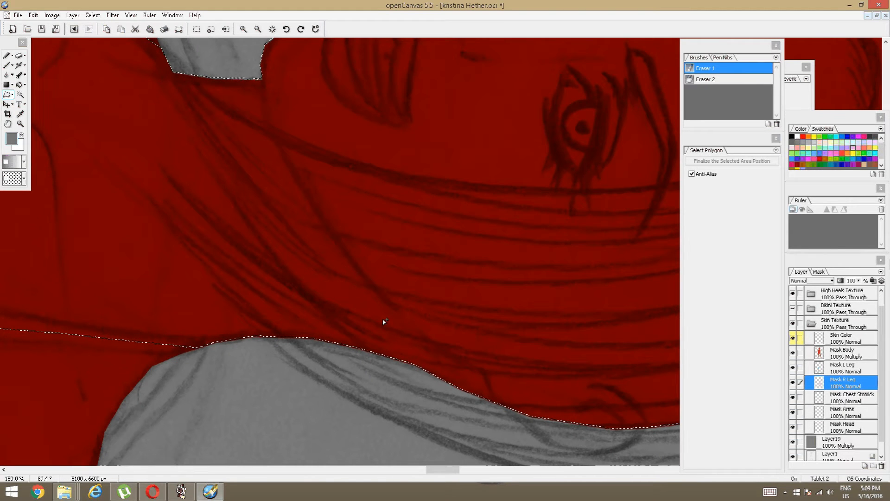
click(395, 309)
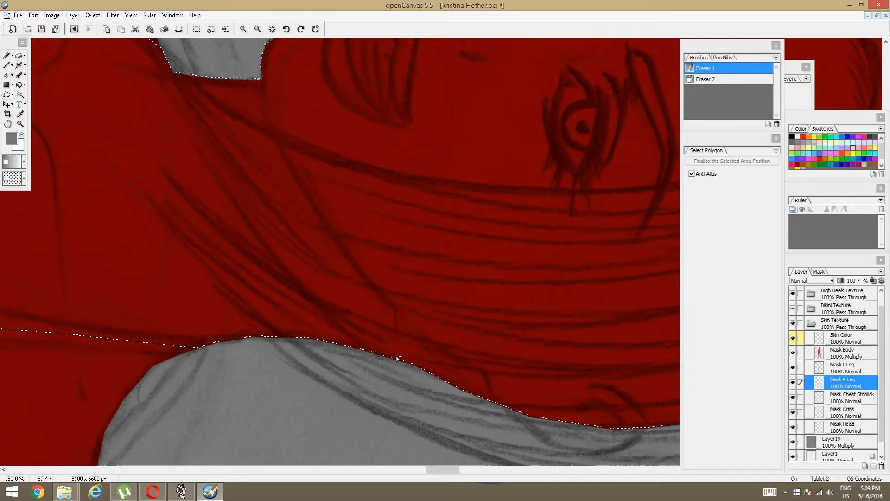
click(398, 392)
click(481, 441)
click(557, 446)
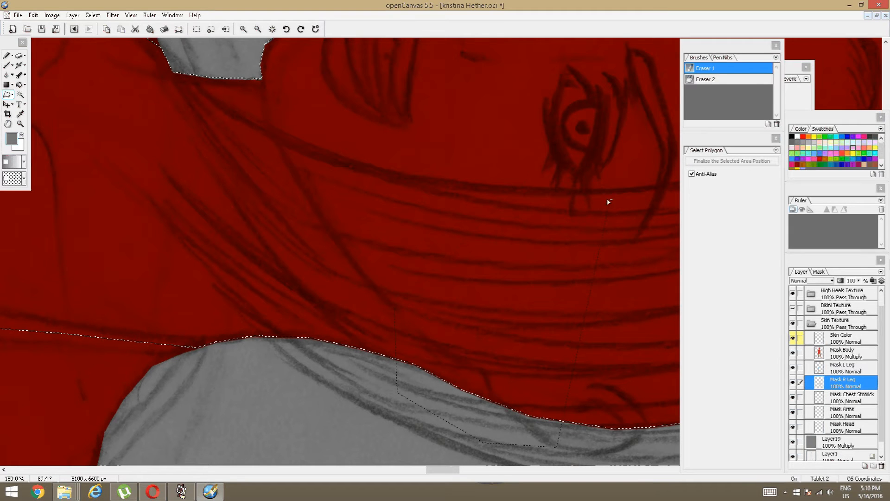
click(485, 105)
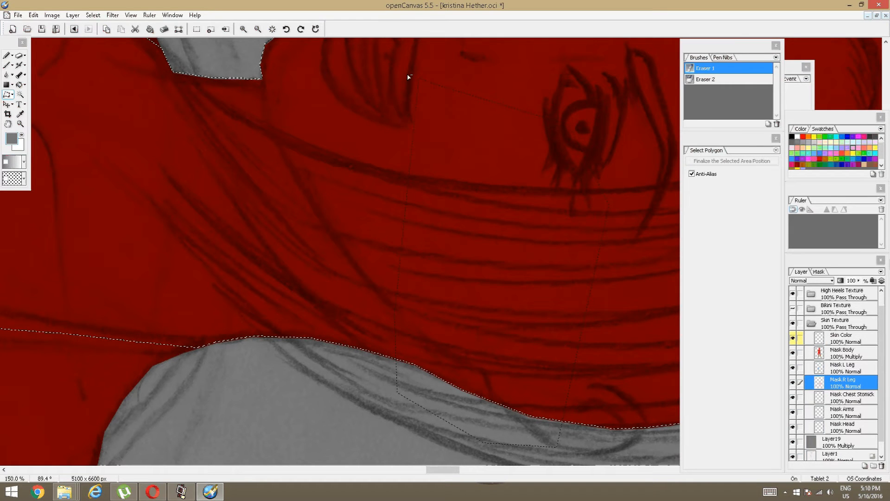
click(267, 40)
scroll(408, 259, down, 3)
Subtract the rest of the head from the selection with a polygon running outside the hair and back across the chin
click(380, 301)
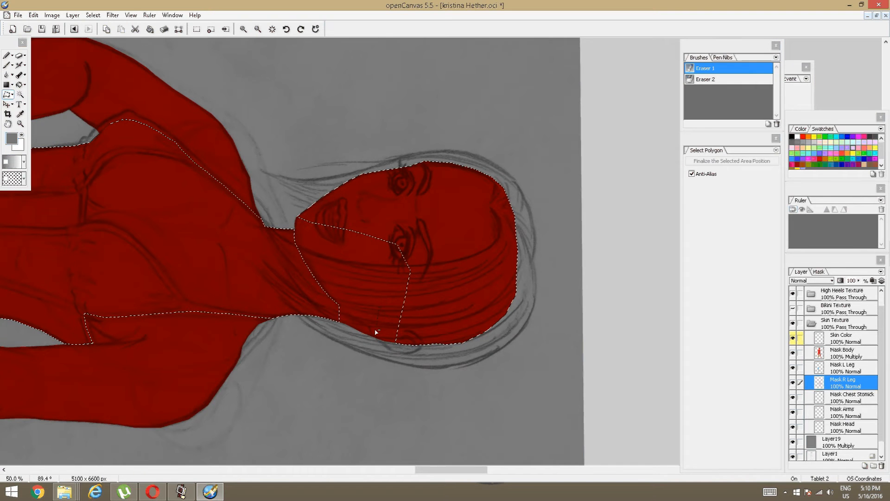
click(370, 389)
click(521, 404)
click(584, 275)
click(500, 133)
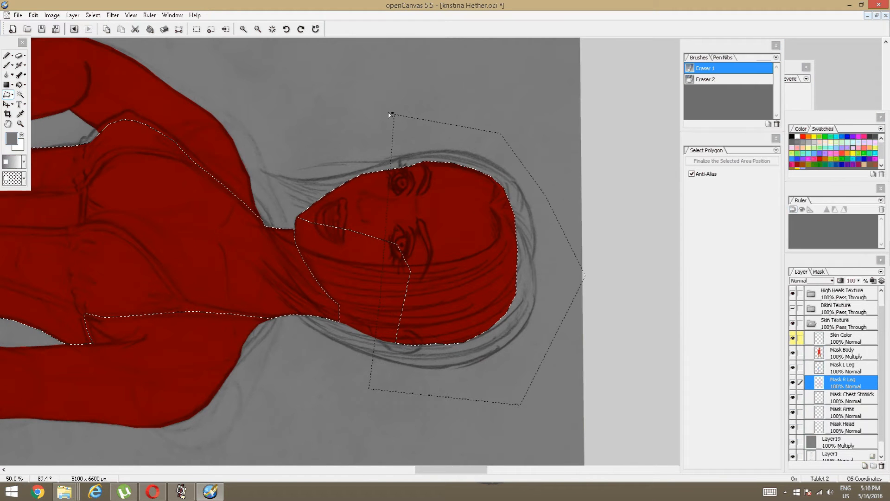
click(388, 113)
click(277, 148)
click(278, 211)
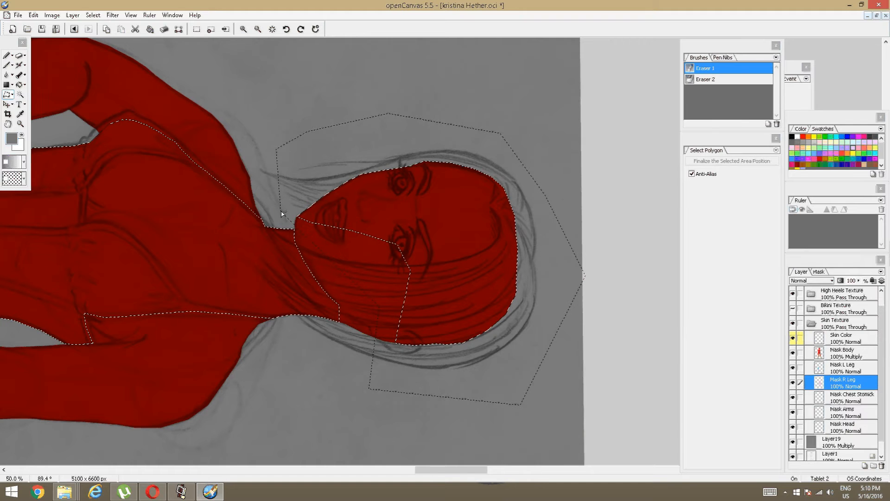
double_click(321, 245)
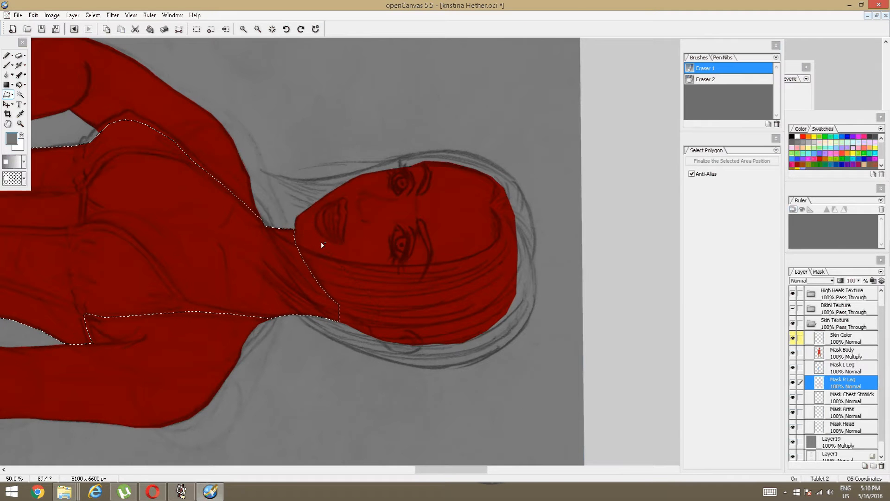
Return the canvas to its upright orientation and inspect the finished torso selection from neck to crotch
scroll(348, 236, down, 3)
key(space)
drag(269, 227, 330, 239)
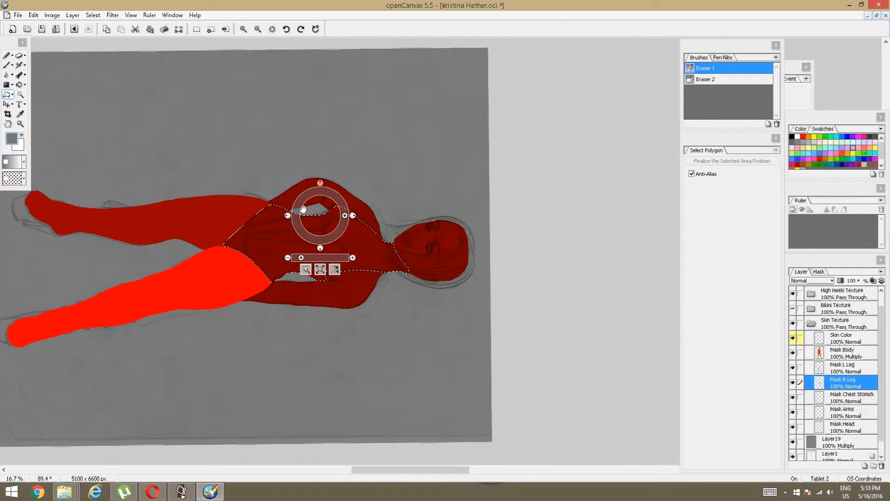
click(320, 183)
key(space)
drag(412, 249, 324, 161)
key(alt+space)
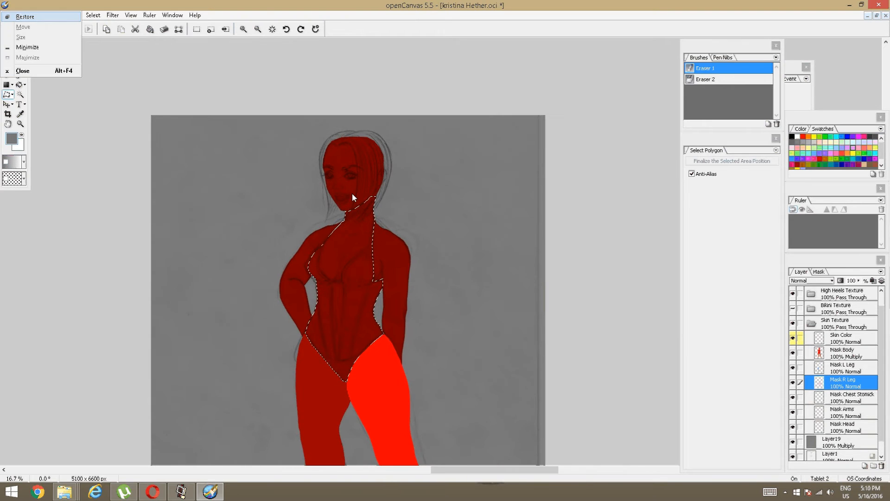
key(Escape)
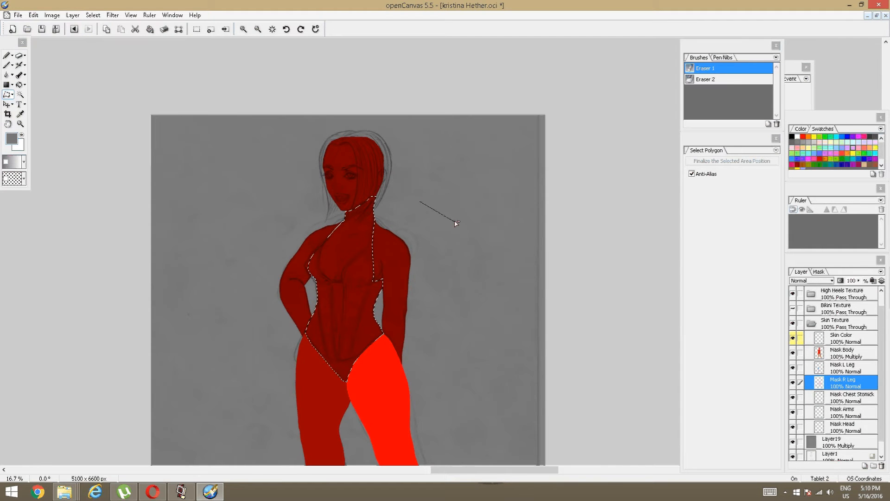
scroll(356, 245, down, 1)
scroll(354, 248, up, 2)
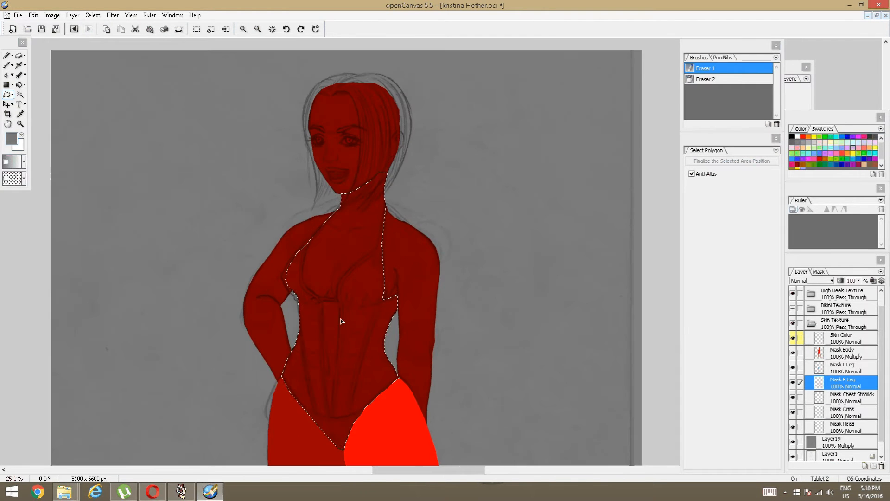
scroll(341, 321, up, 1)
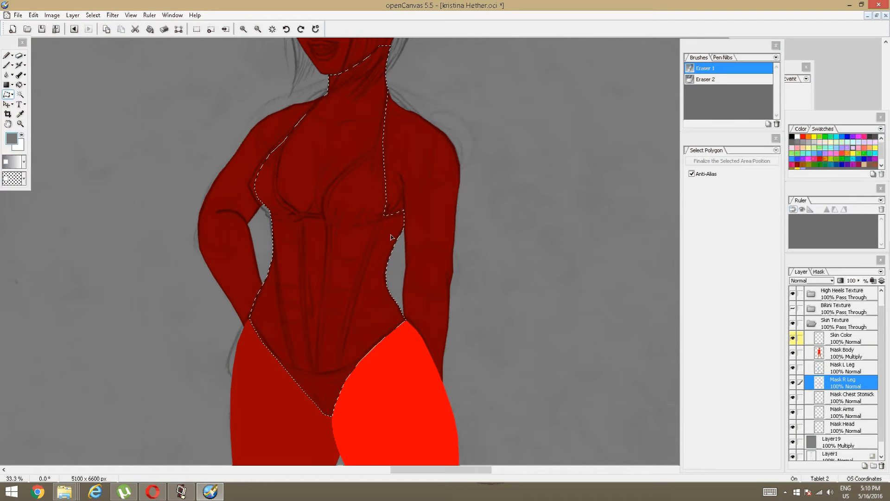
Fill the torso selection with orange on the Mask Chest Stomick layer and clear the selection
click(844, 398)
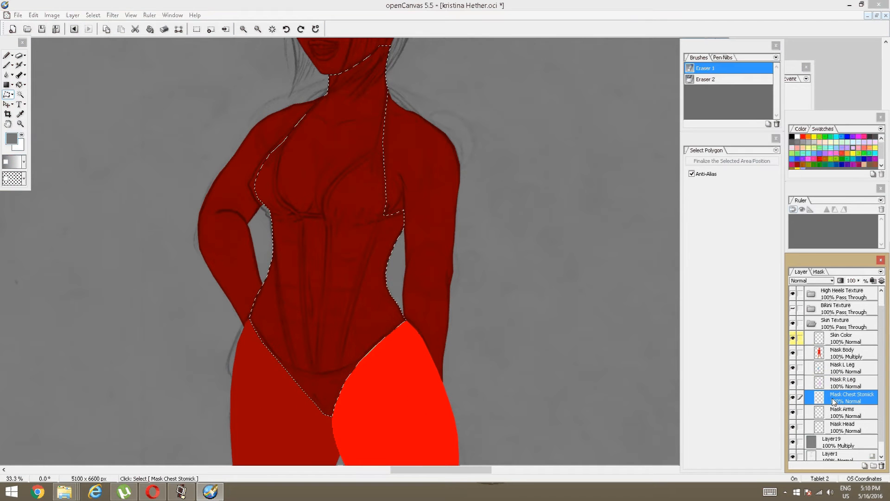
click(876, 148)
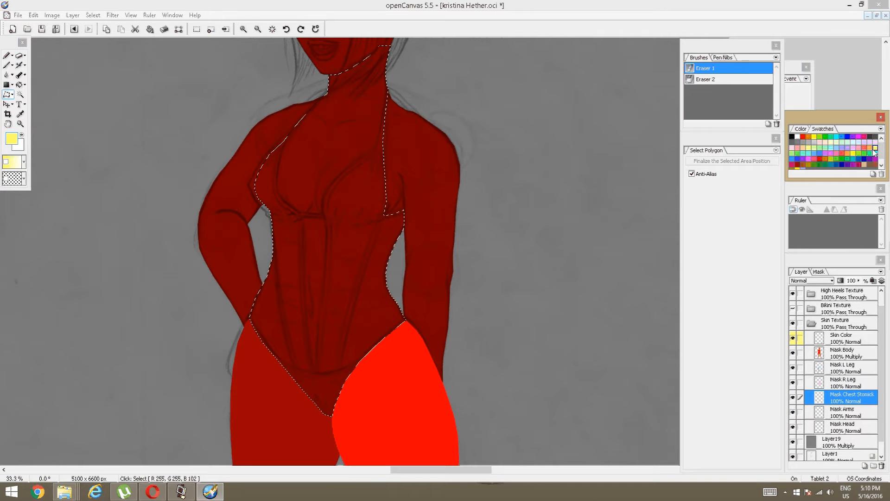
click(816, 136)
click(809, 137)
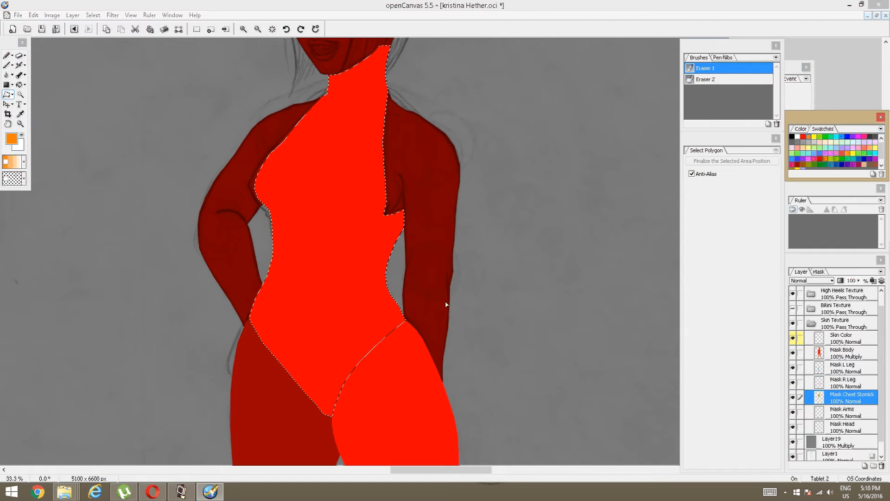
click(30, 14)
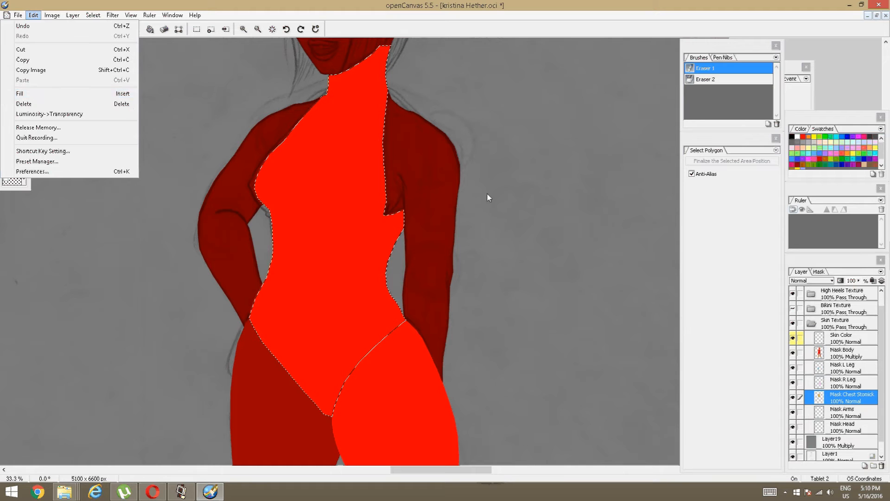
click(613, 242)
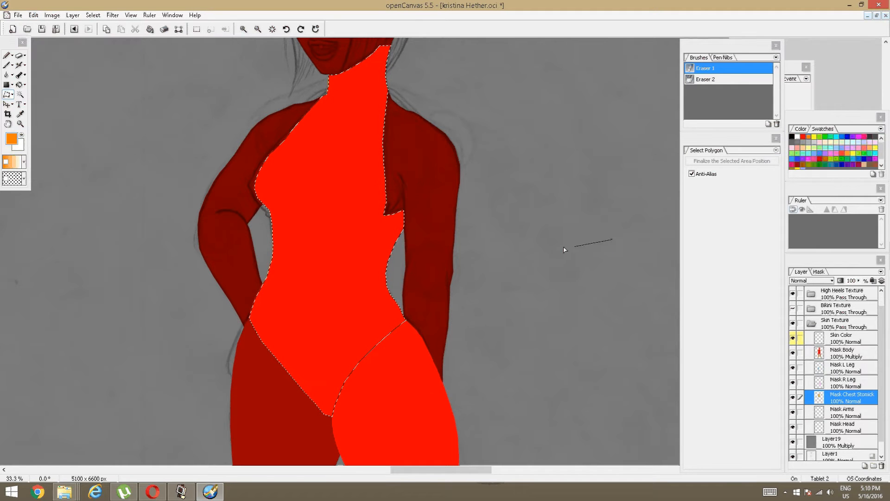
double_click(512, 261)
Select the whole body silhouette on the Mask Body layer with the Magic Wand
click(820, 353)
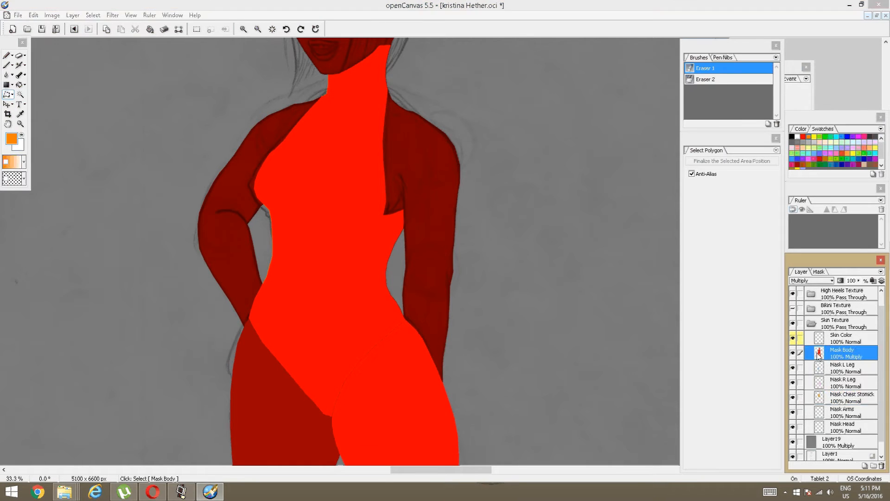
click(20, 95)
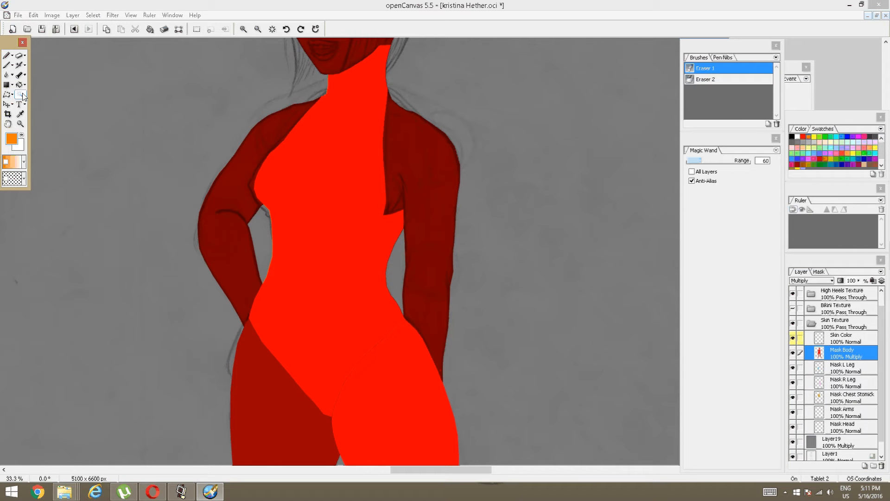
click(418, 160)
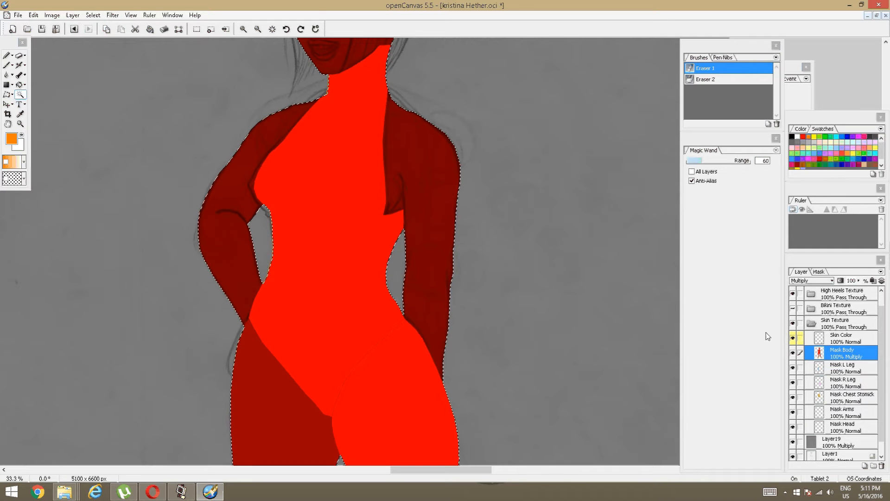
Subtract both legs from the body selection with the Magic Wand, using the Mask L Leg and Mask R Leg layers
click(824, 383)
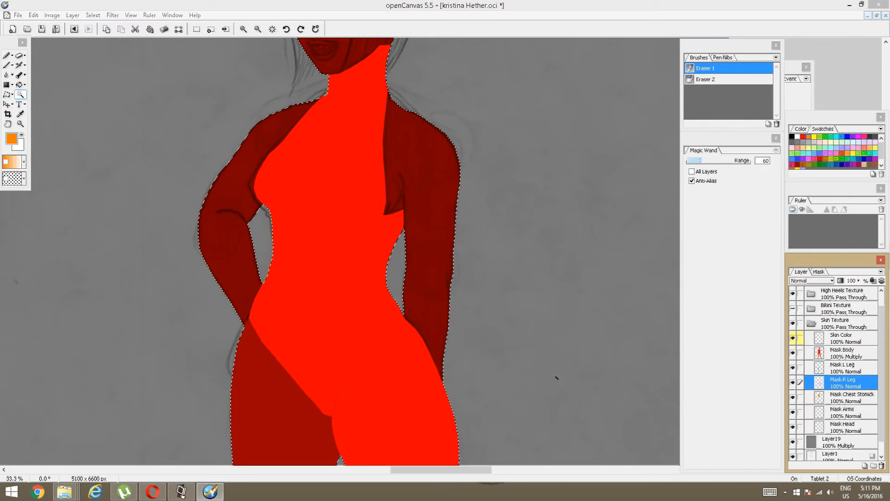
drag(496, 378, 528, 299)
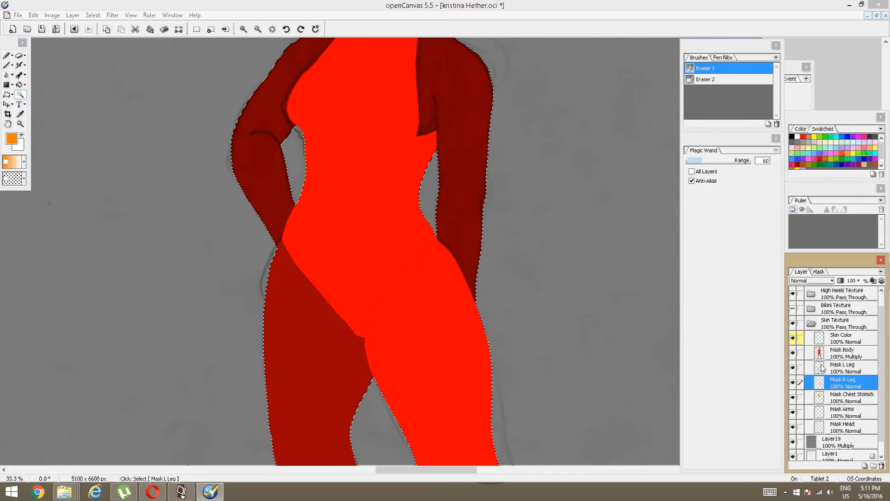
click(840, 368)
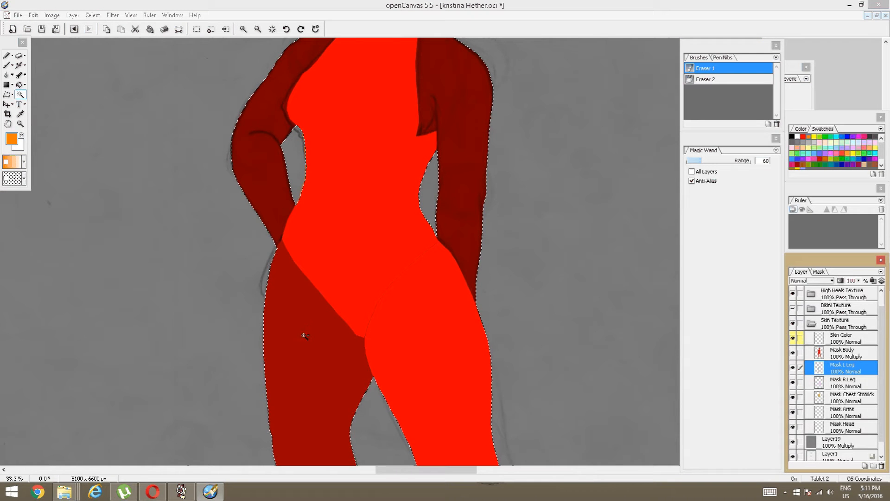
click(338, 338)
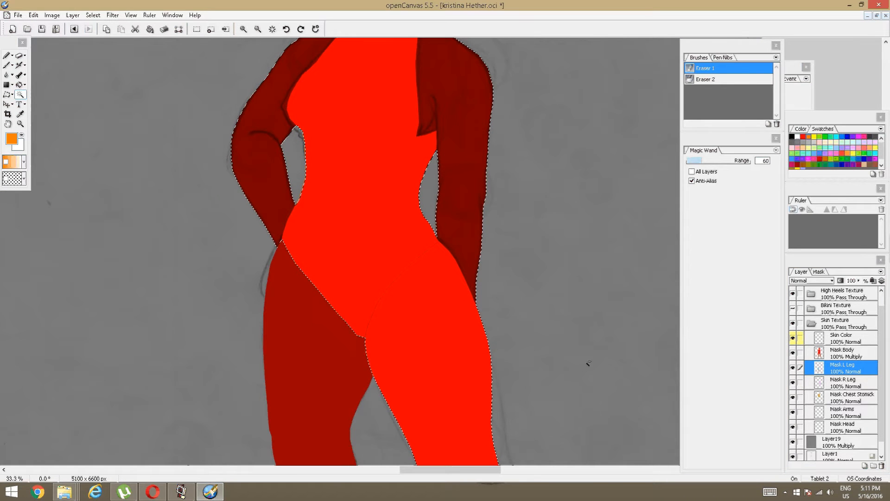
click(845, 384)
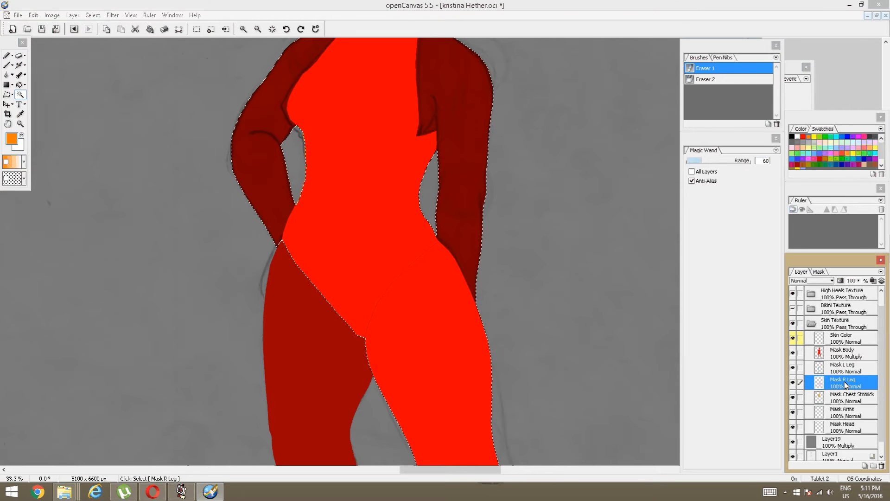
click(427, 359)
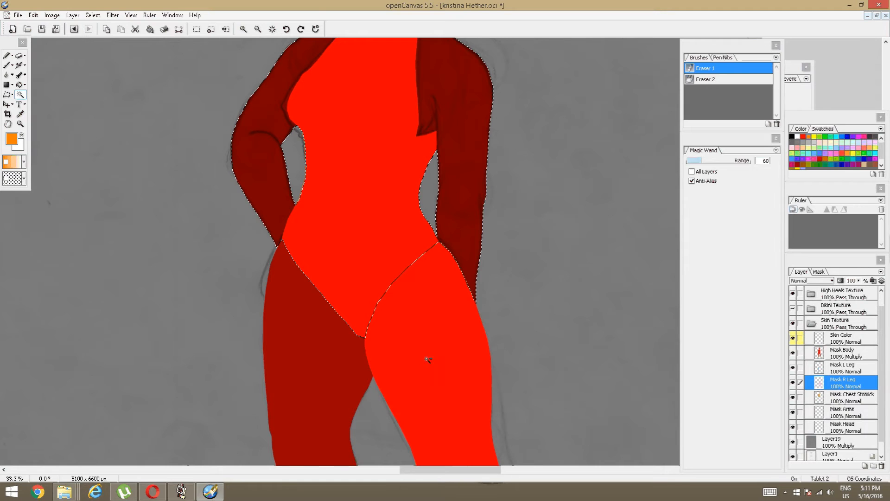
Subtract the torso from the selection with the Magic Wand on the Mask Chest Stomick layer
click(826, 397)
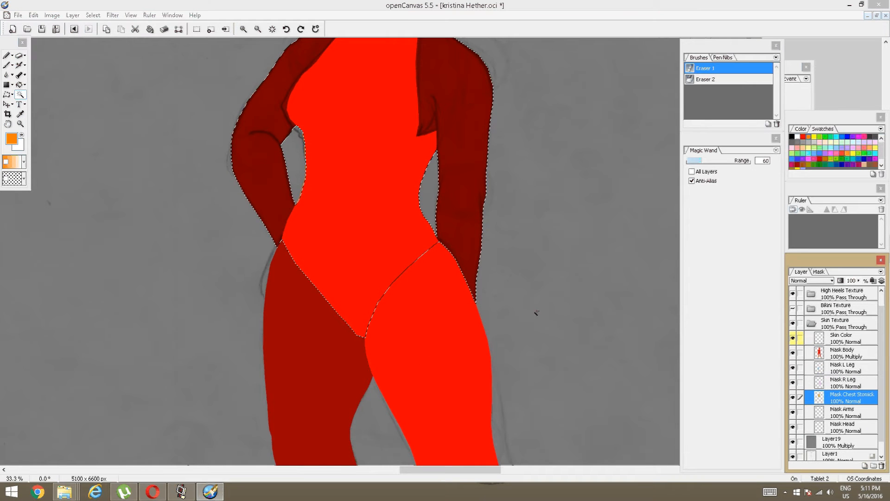
alt+click(367, 237)
key(space)
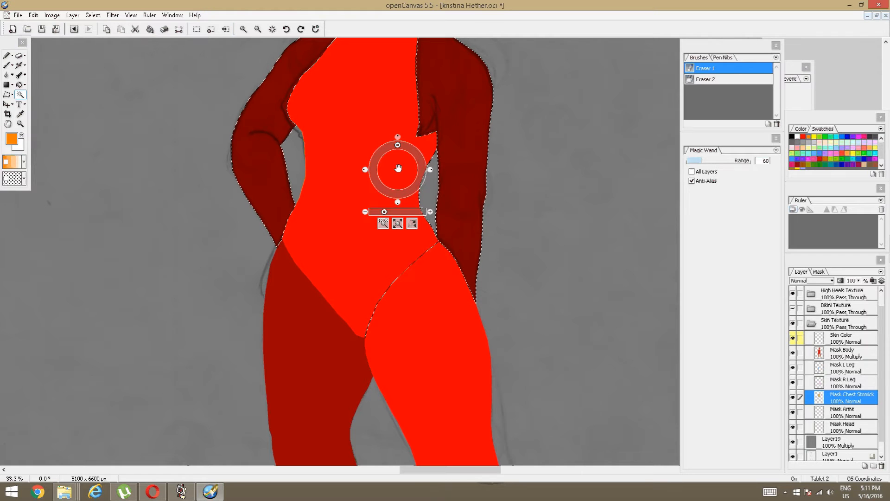
drag(398, 168, 398, 190)
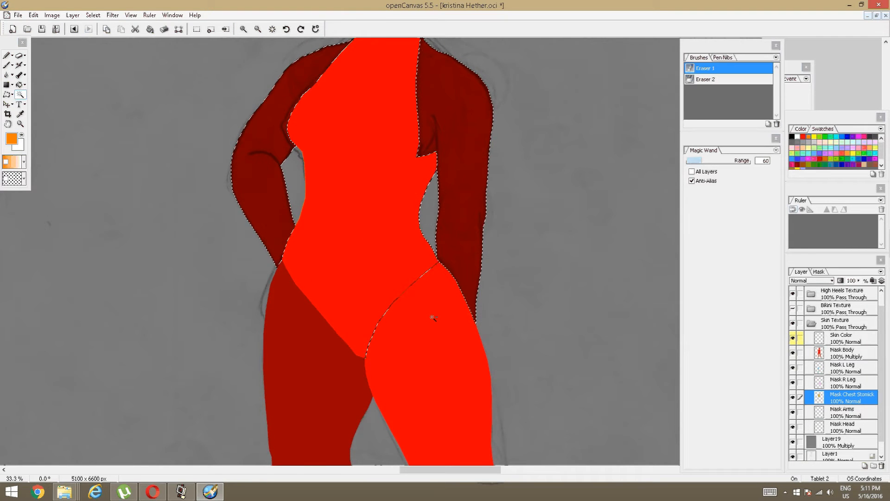
Subtract the leftover selection line along the hip crease between torso and thigh with a polygon enclosing it from crotch to hip
scroll(434, 318, up, 3)
drag(410, 334, 410, 302)
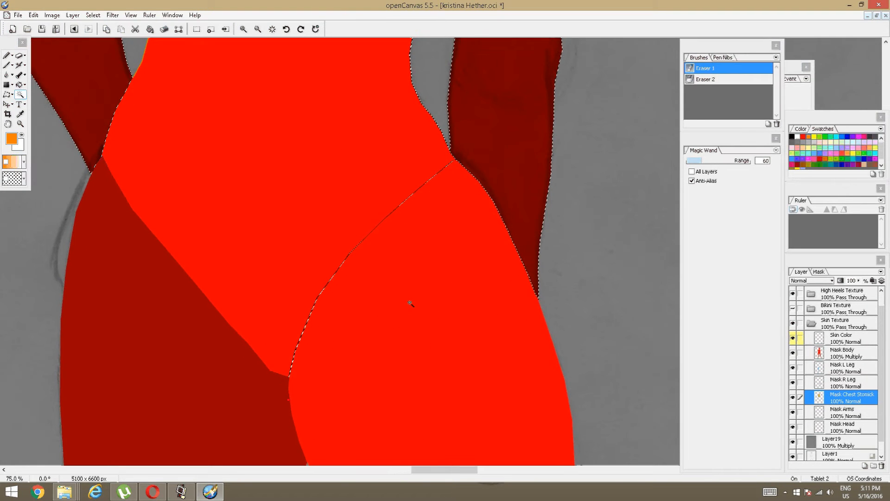
click(7, 94)
click(287, 390)
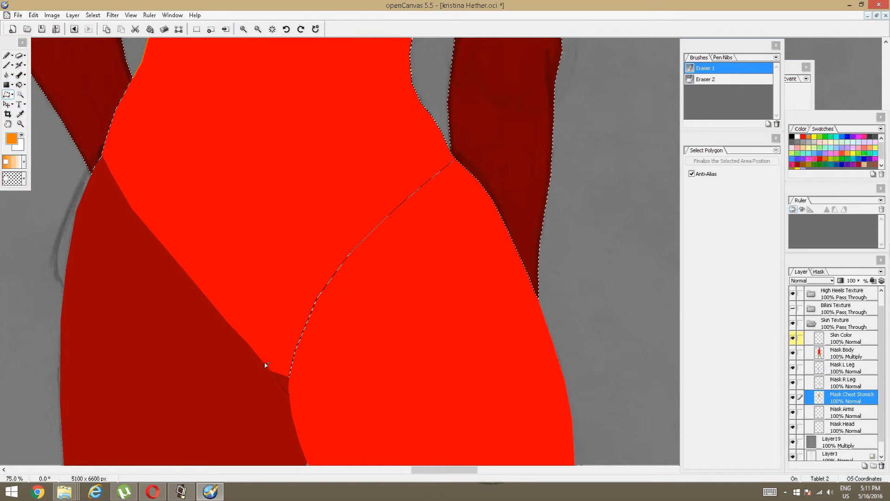
click(353, 192)
click(439, 149)
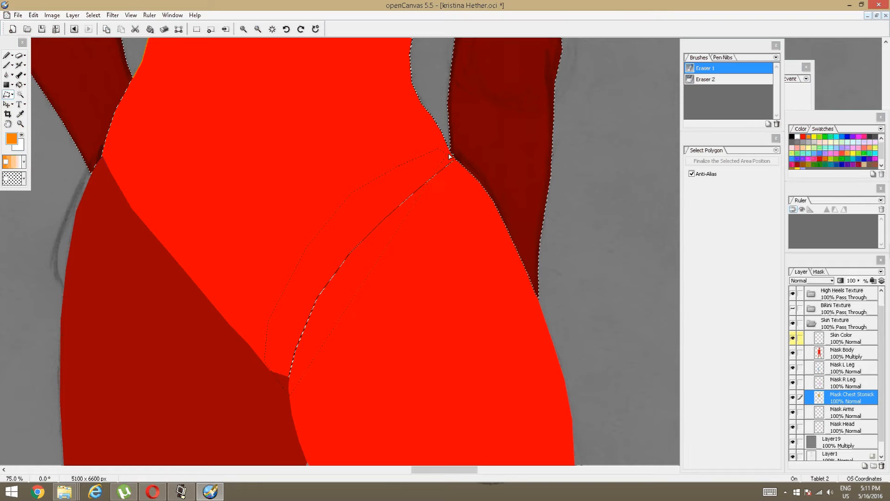
click(289, 392)
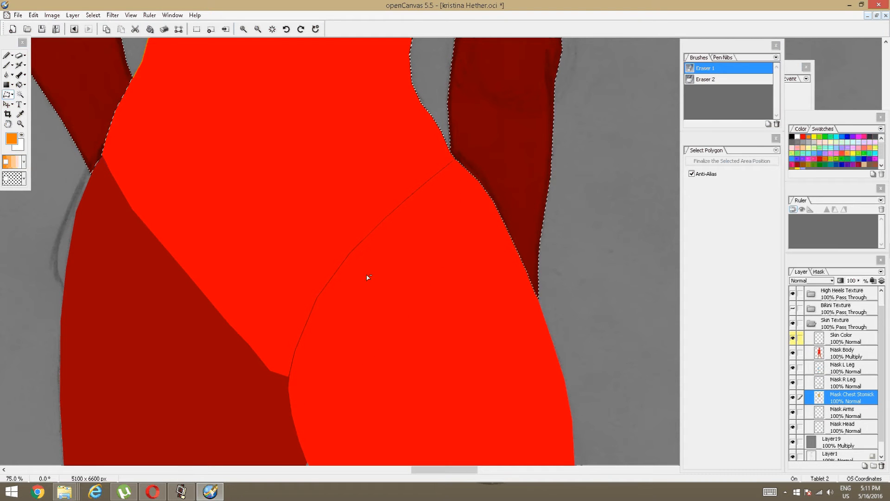
Check the figure for leftover selection fragments and subtract those around the crotch with a small polygon
scroll(368, 278, down, 5)
scroll(379, 241, up, 4)
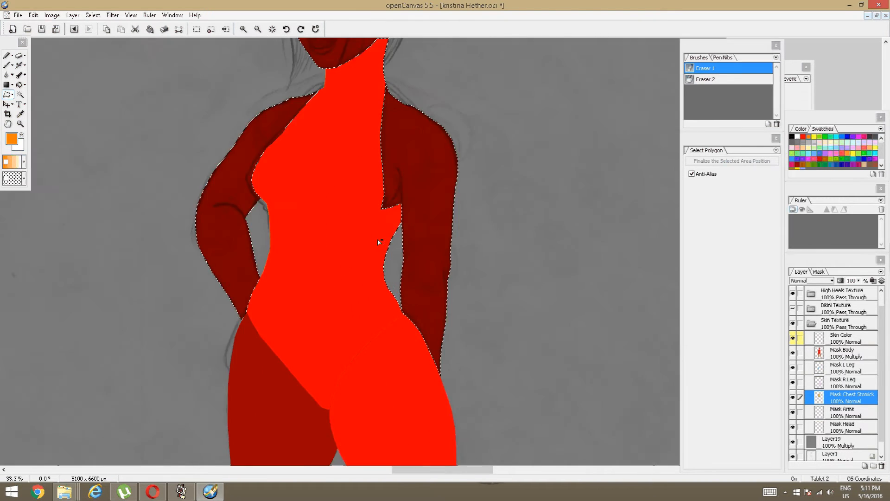
scroll(355, 185, down, 3)
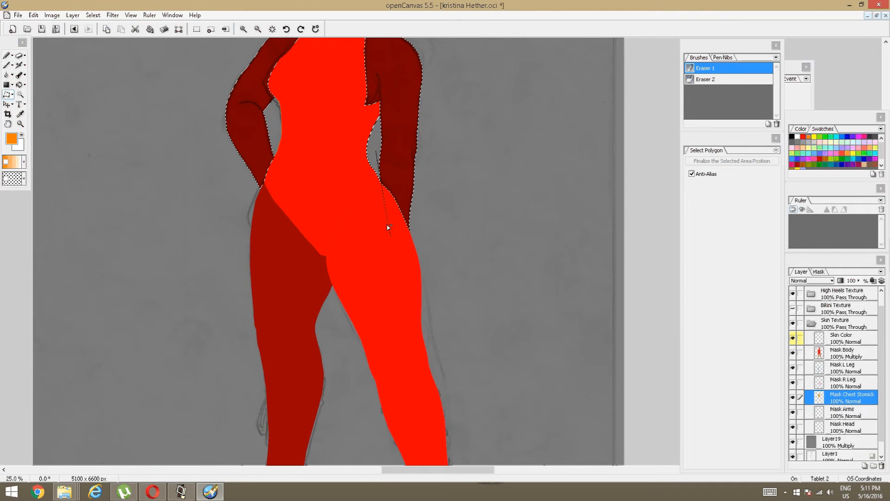
drag(328, 183, 330, 272)
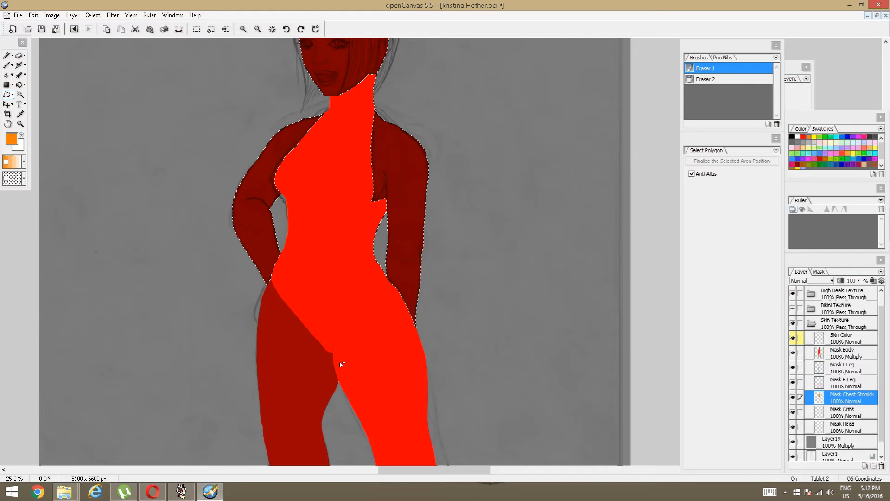
click(350, 402)
click(317, 390)
double_click(320, 348)
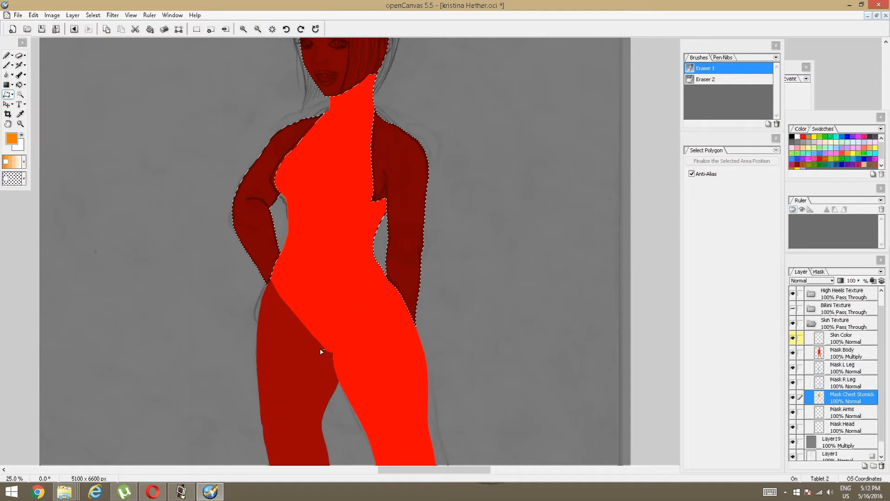
Subtract the neck outline and lower jaw from the selection with a polygon running across the neck base and over the face
key(space)
drag(339, 216, 330, 383)
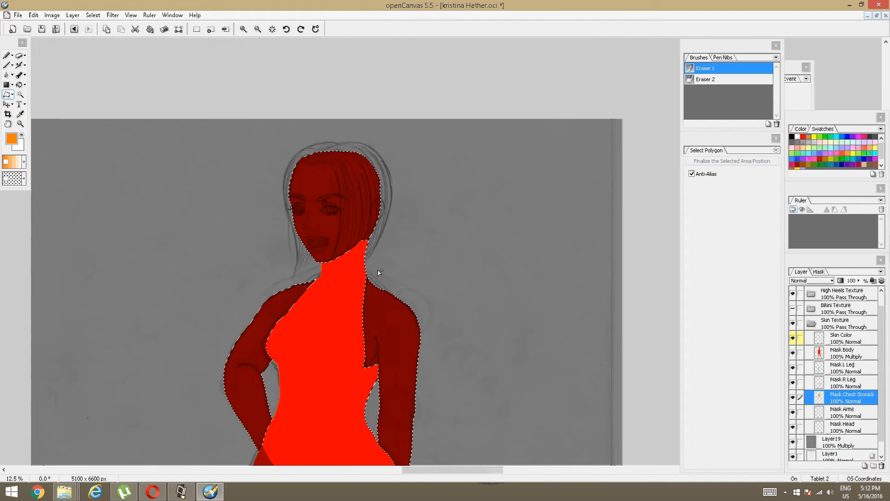
scroll(379, 273, up, 4)
click(355, 271)
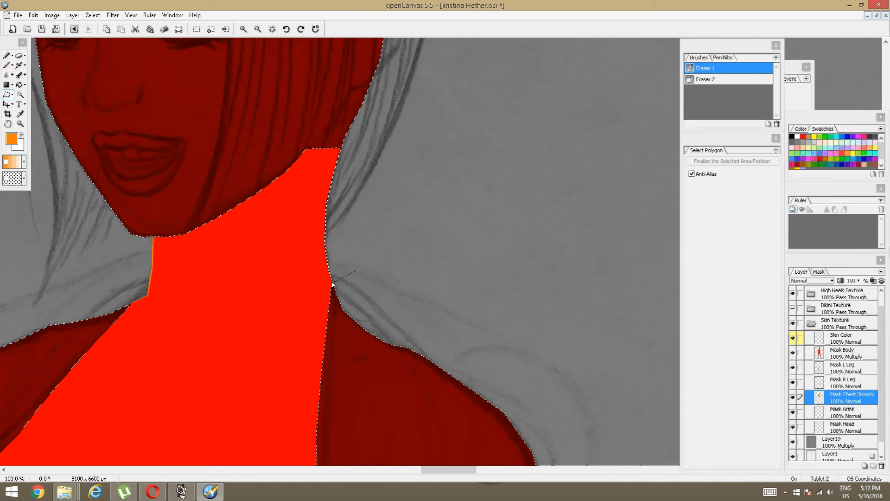
click(282, 294)
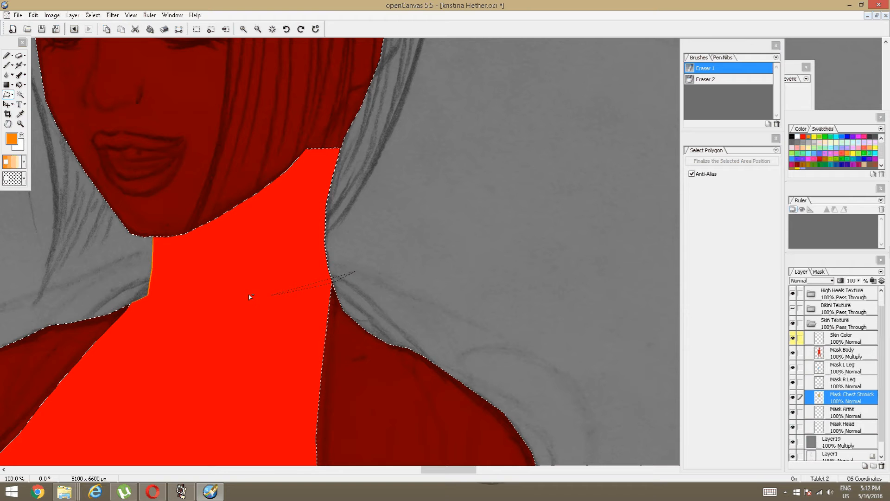
click(130, 288)
double_click(94, 256)
click(79, 152)
click(317, 81)
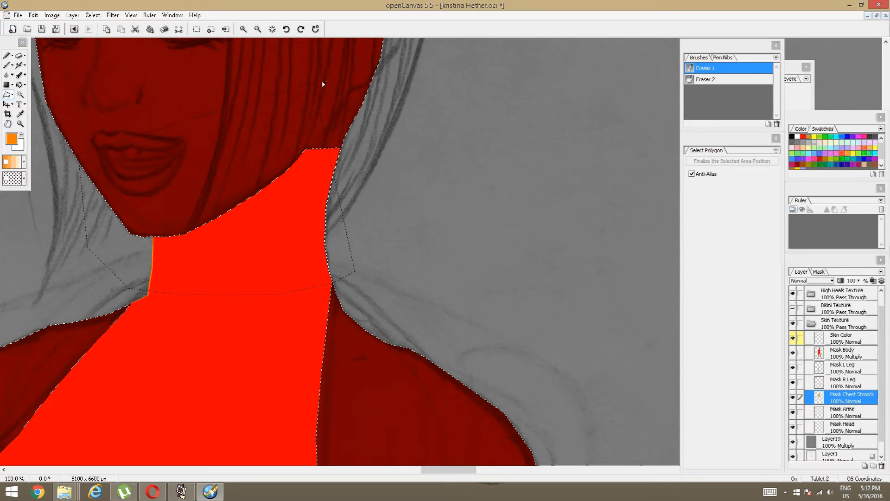
Subtract the rest of the head from the selection with a wide polygon drawn outside the hair
key(space)
scroll(350, 220, down, 1)
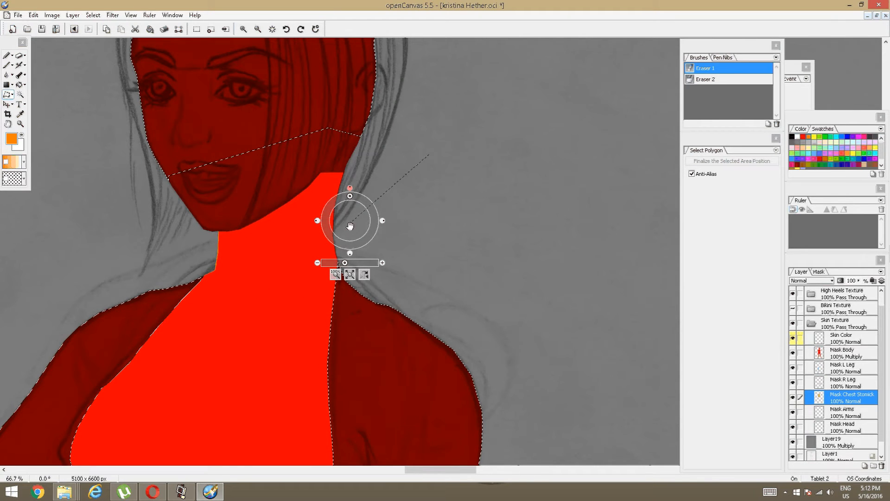
scroll(432, 226, down, 2)
scroll(432, 226, down, 3)
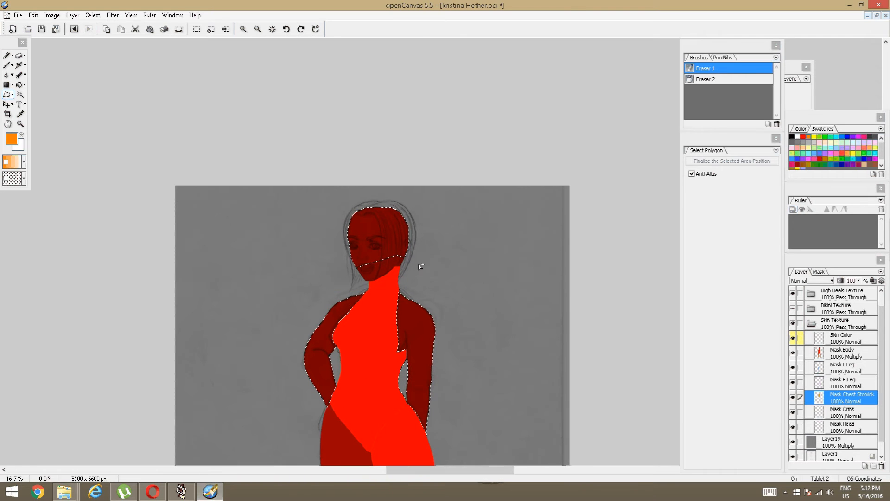
click(350, 283)
click(300, 242)
click(313, 177)
click(435, 165)
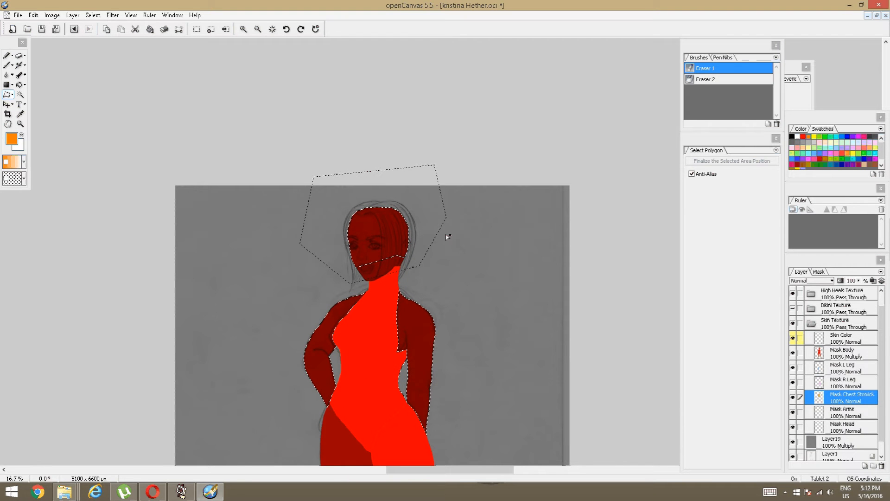
double_click(428, 267)
scroll(388, 275, up, 3)
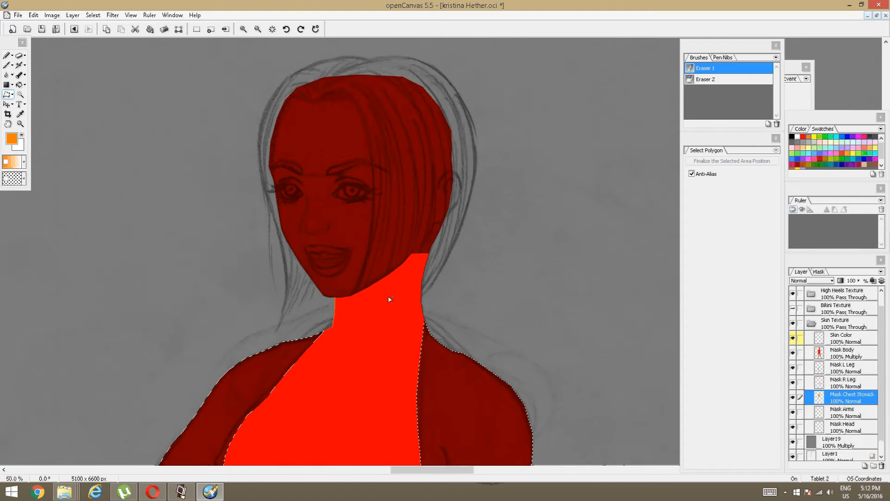
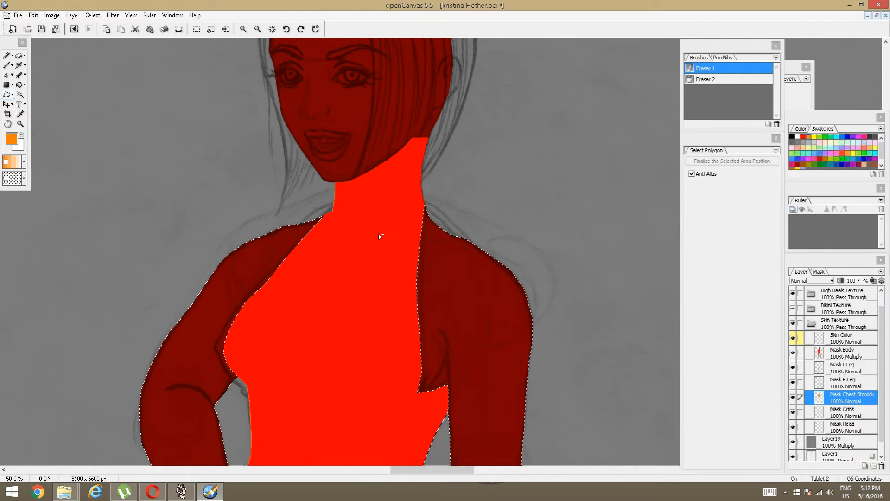
Subtract the thin selection line on the lower waist edge beside the straight arm with a polygon starting where hip and arm meet
scroll(379, 236, down, 1)
key(space)
drag(361, 309, 346, 213)
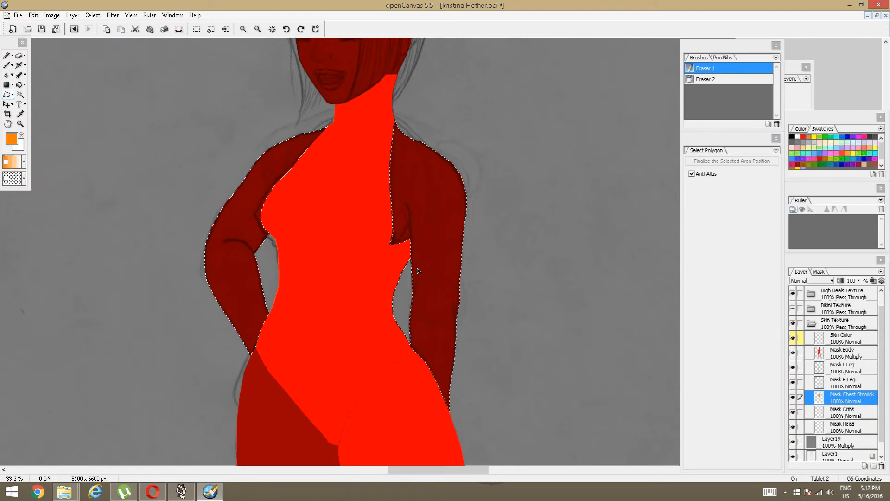
scroll(393, 243, up, 1)
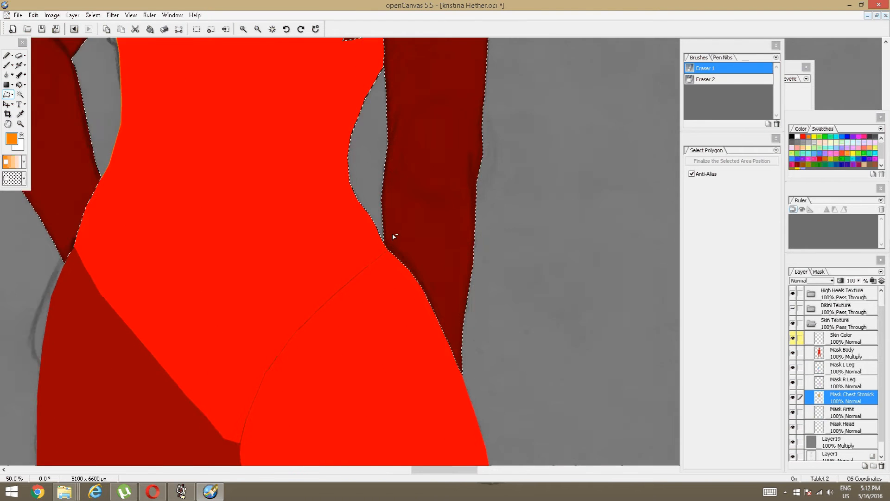
scroll(394, 236, up, 3)
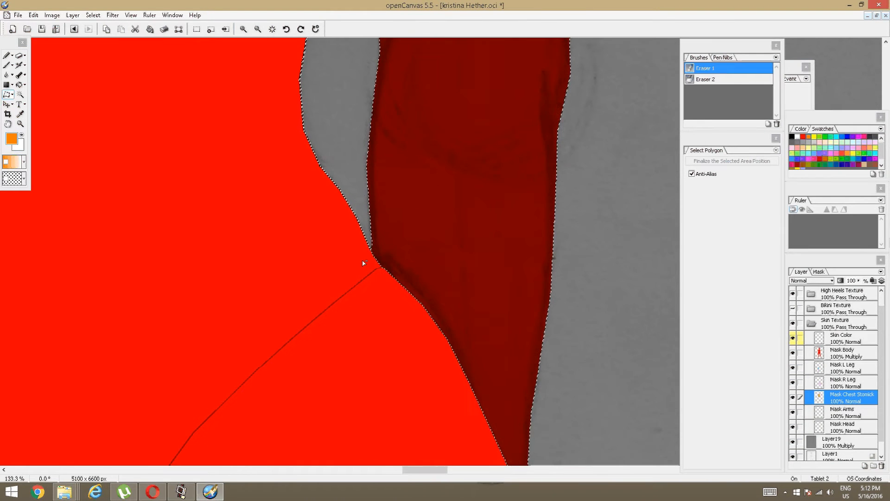
scroll(364, 263, up, 2)
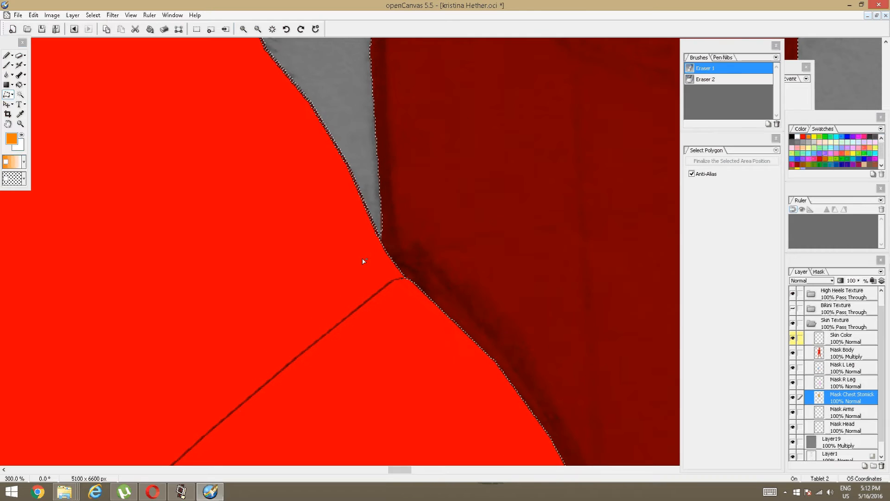
click(379, 233)
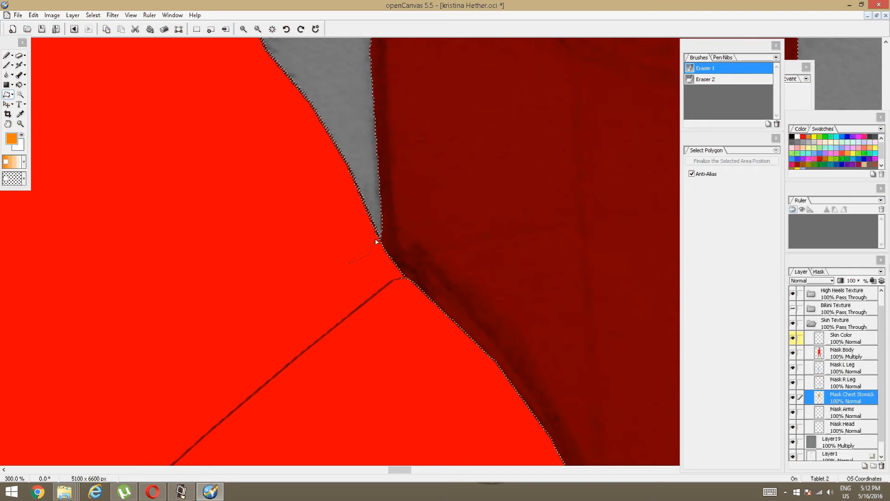
click(351, 121)
scroll(241, 51, up, 3)
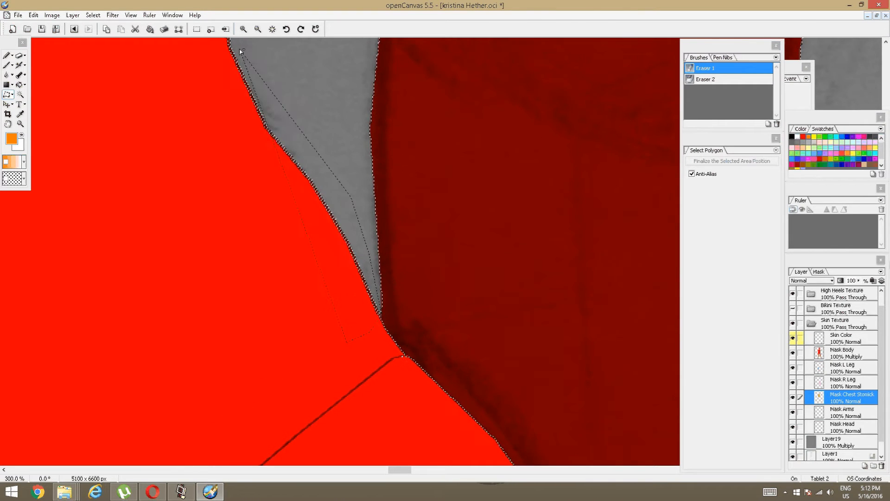
double_click(277, 324)
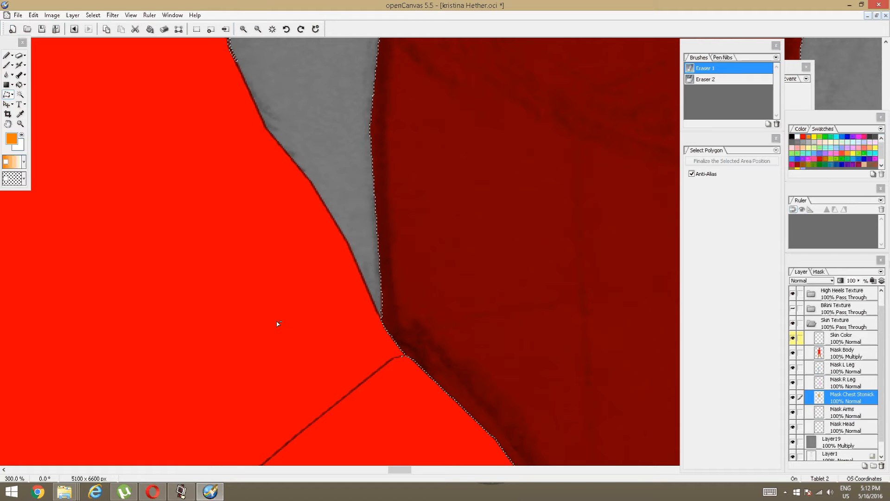
Try to subtract the leftover selection line along the waist edge with a narrow polygon through the gap beside the straight arm
scroll(284, 290, down, 4)
key(space)
drag(293, 263, 325, 422)
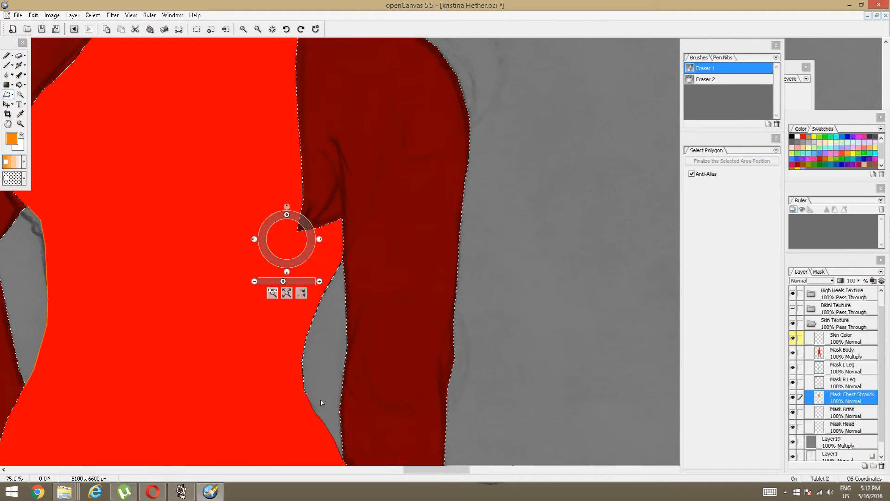
click(290, 421)
click(319, 386)
click(318, 342)
click(332, 308)
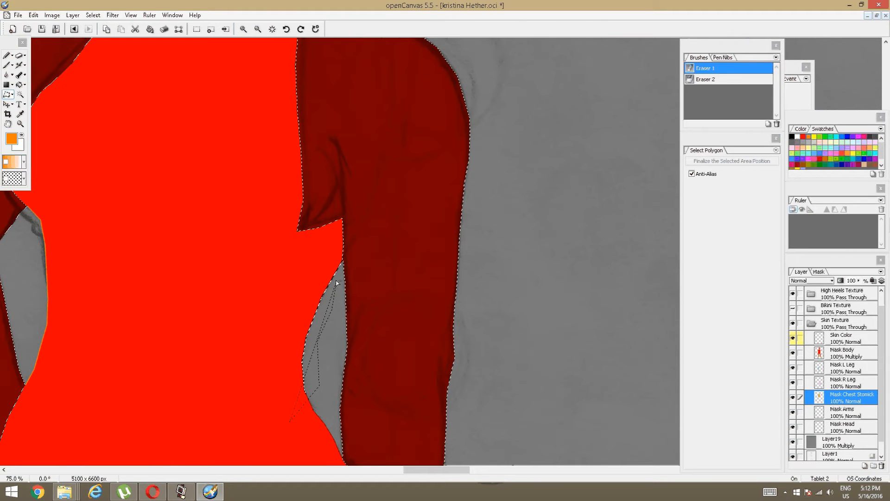
click(343, 265)
double_click(340, 264)
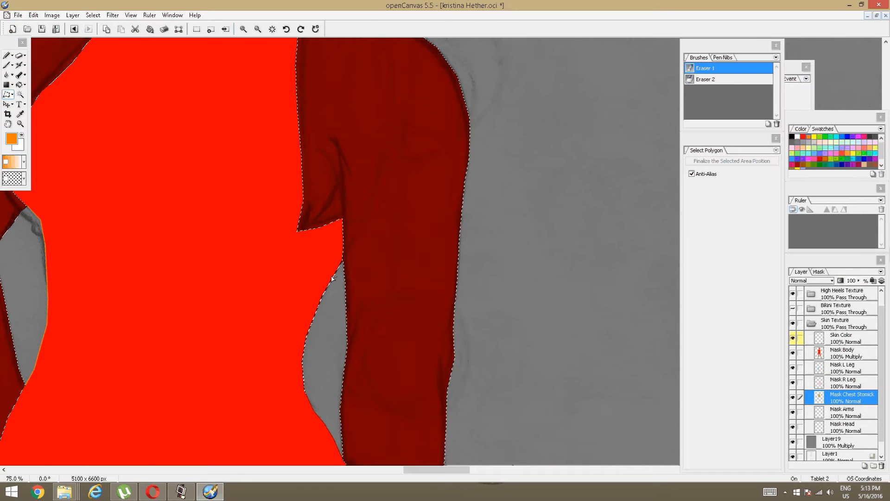
Subtract the waist-edge selection line with a wider polygon running over the torso up to where the arm meets the waist and back through the gap
scroll(332, 278, down, 1)
scroll(332, 279, up, 3)
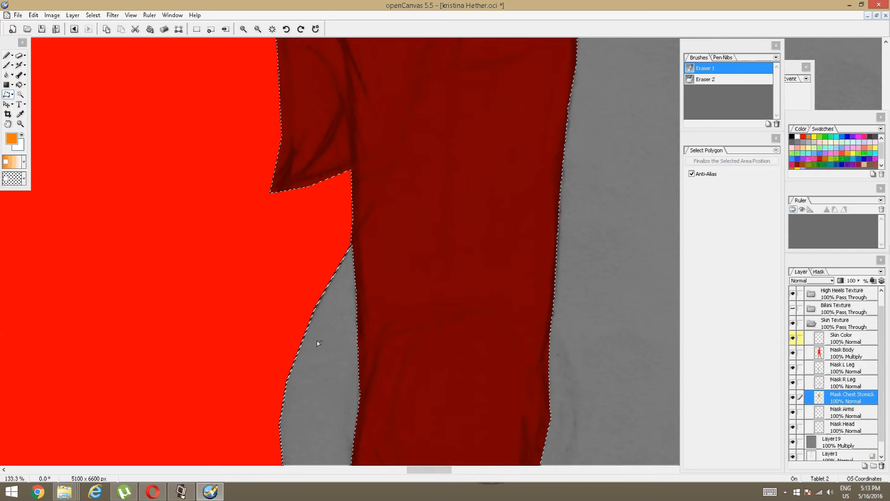
key(space)
drag(318, 361, 316, 306)
click(301, 434)
click(234, 393)
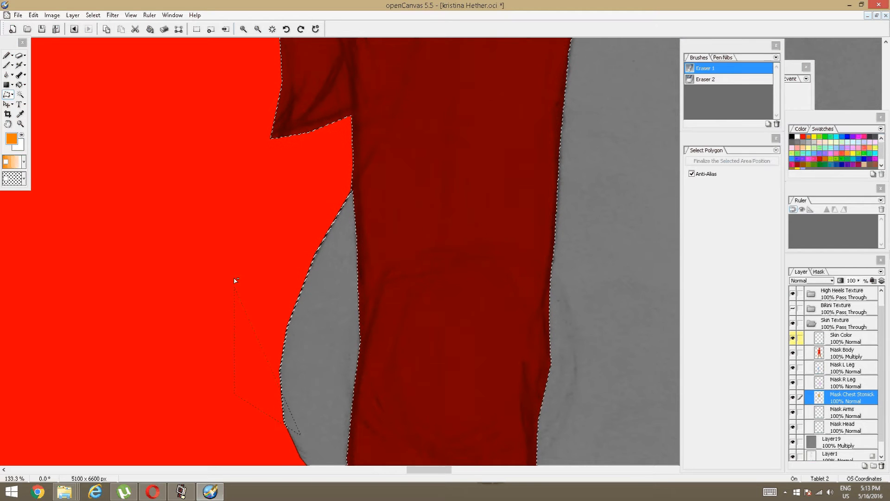
click(323, 189)
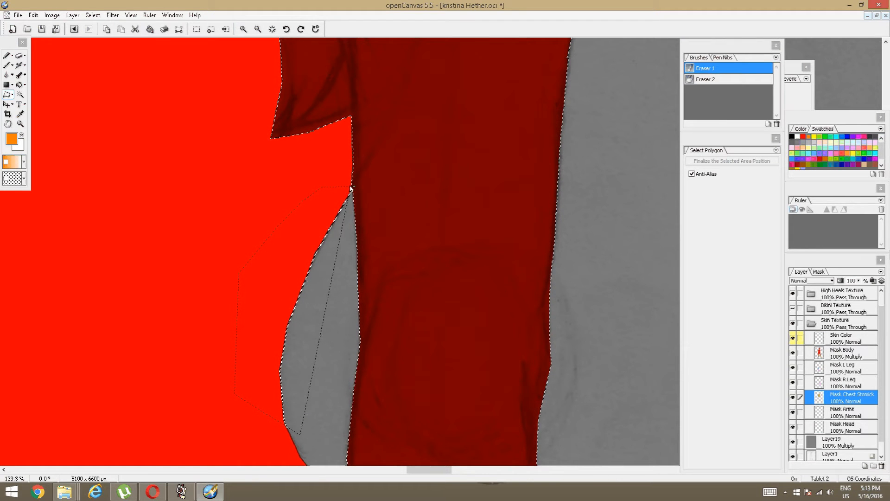
click(352, 191)
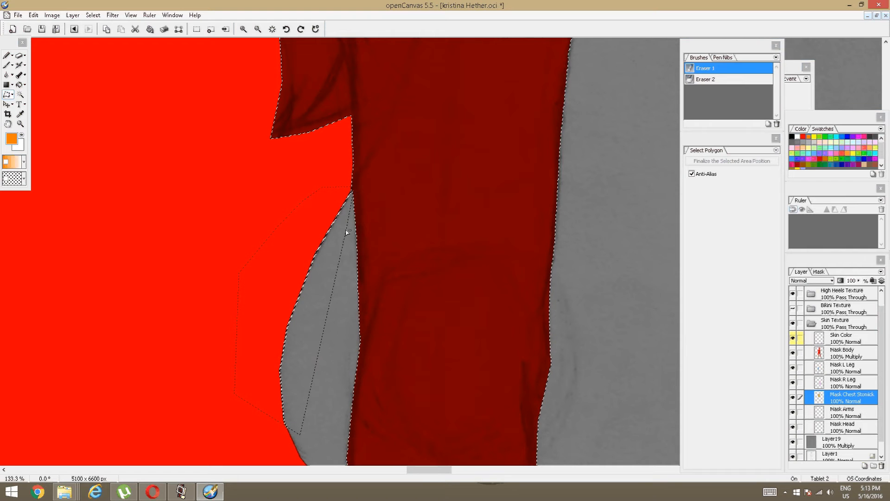
click(338, 258)
double_click(335, 306)
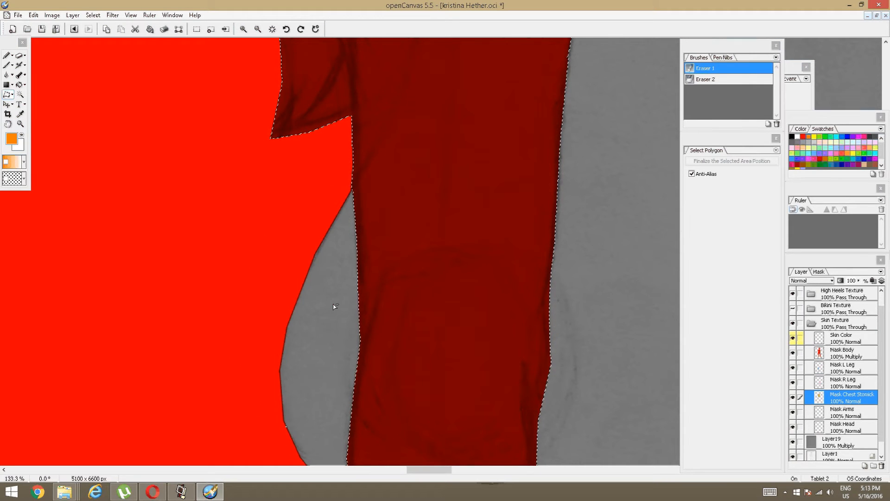
Fill the arms selection on the Mask Arms layer with light green (R 204, G 255, B 153)
scroll(335, 306, down, 5)
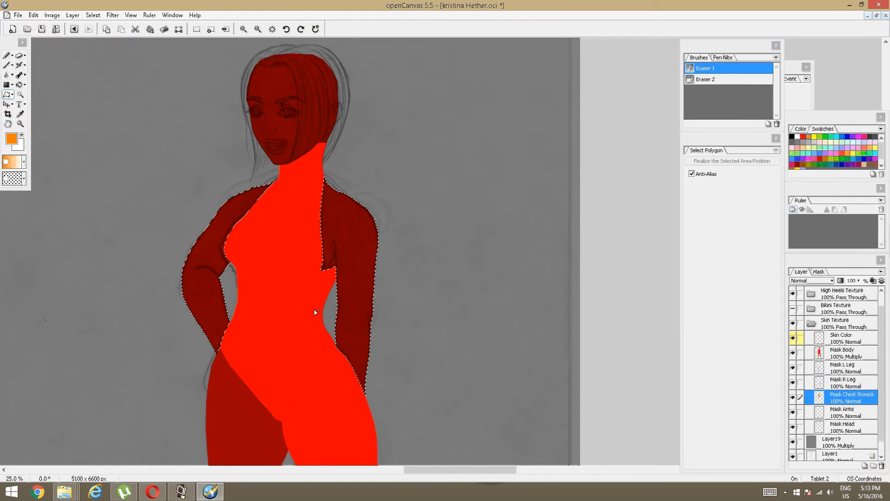
scroll(281, 323, down, 1)
drag(285, 338, 290, 310)
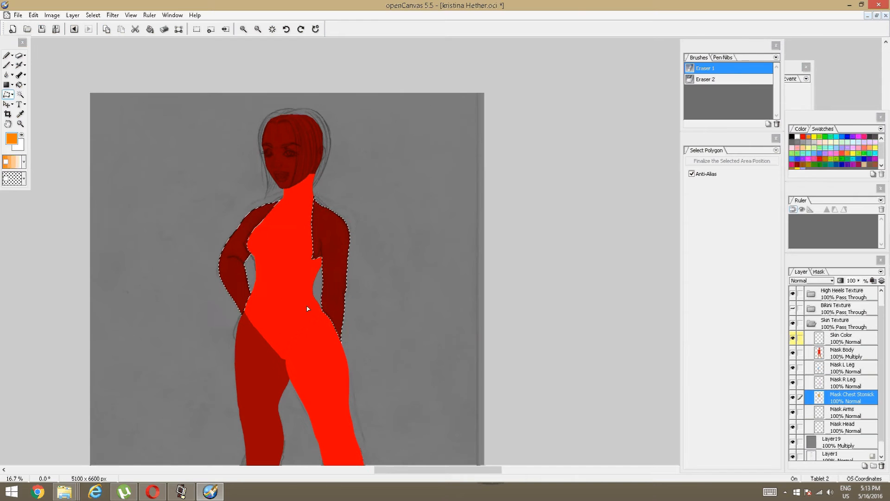
click(820, 412)
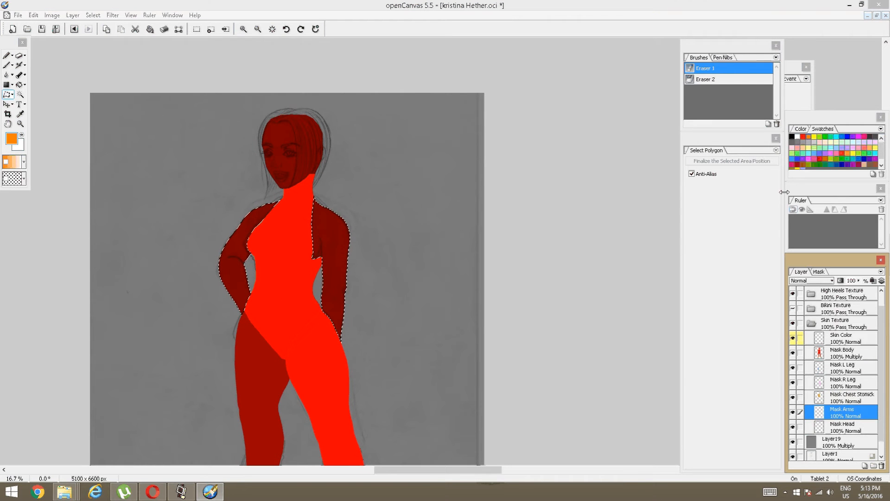
click(815, 148)
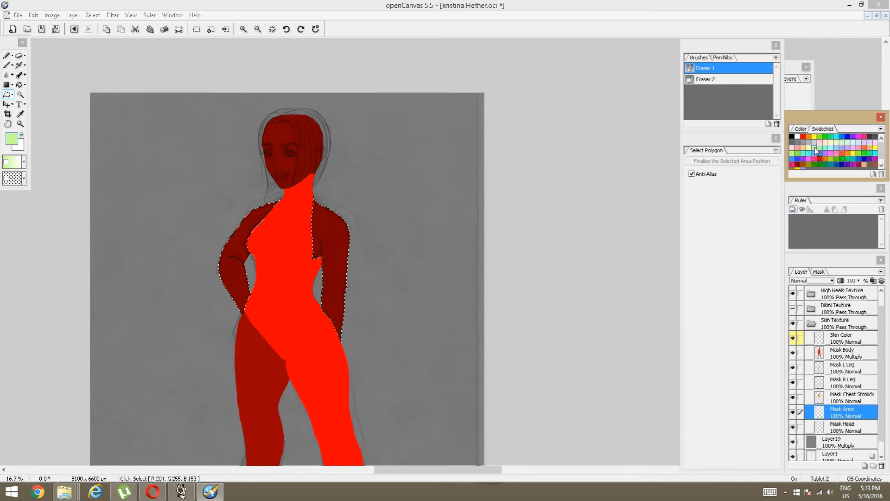
click(34, 17)
click(34, 95)
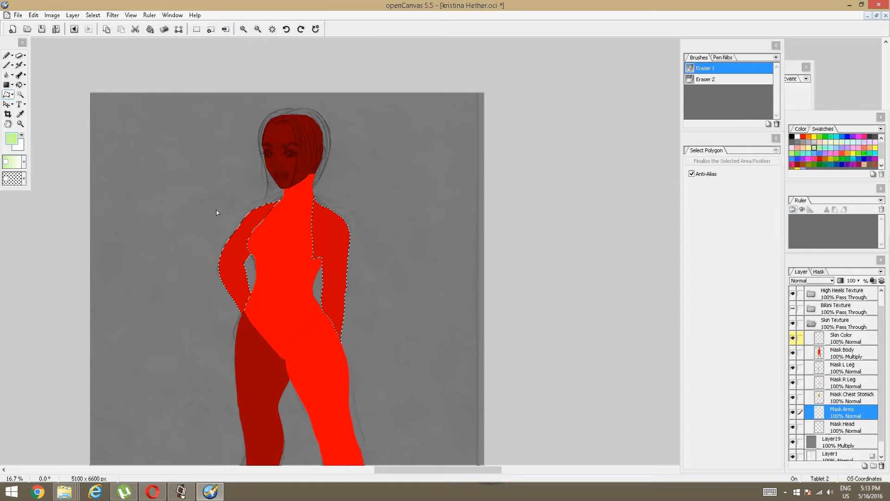
Add the torso from the Mask Chest Stomick layer to the arms selection with the Magic Wand
click(842, 425)
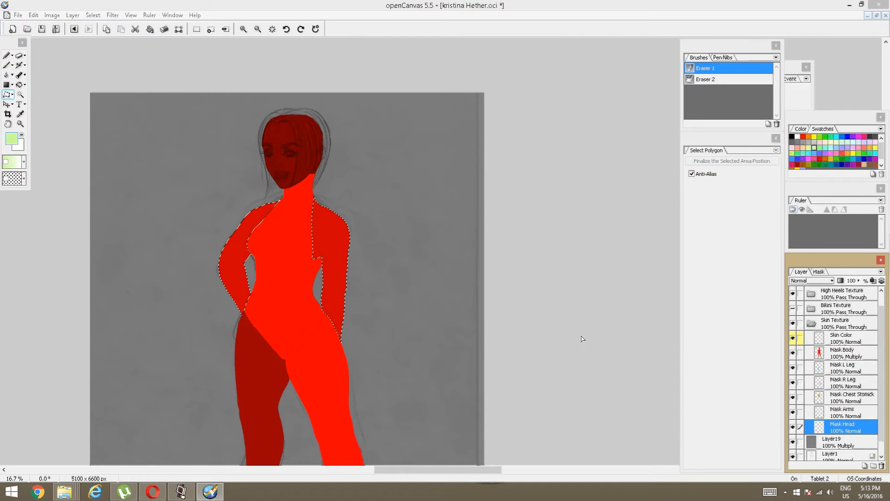
scroll(355, 247, up, 1)
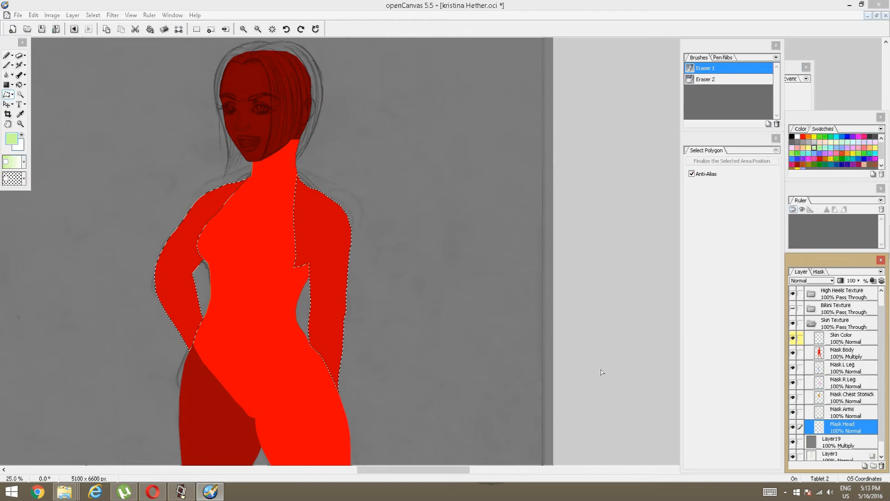
drag(378, 354, 391, 280)
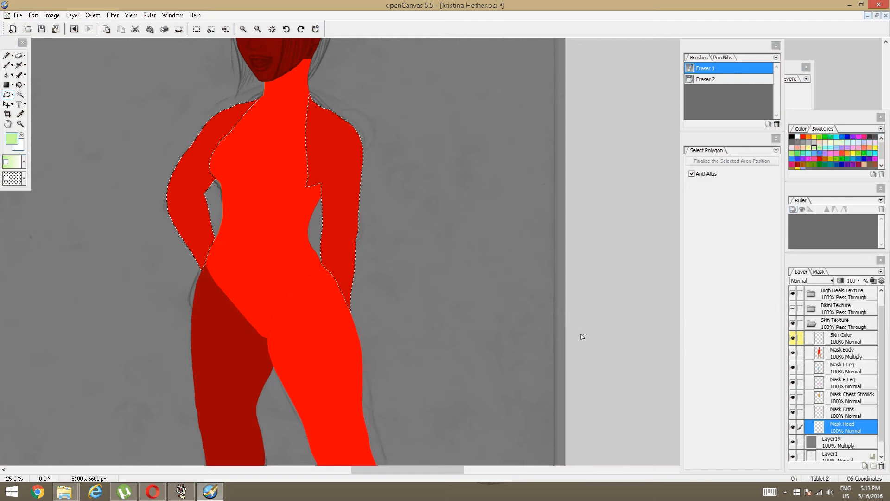
drag(547, 224, 558, 324)
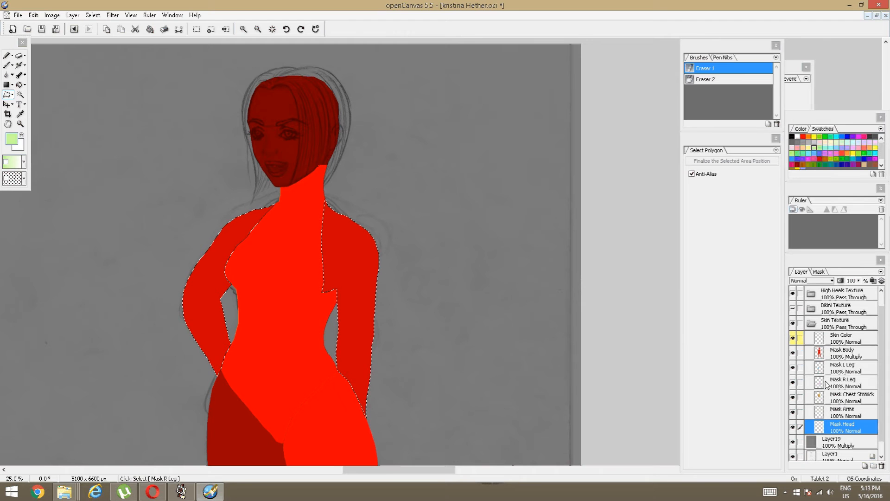
click(822, 355)
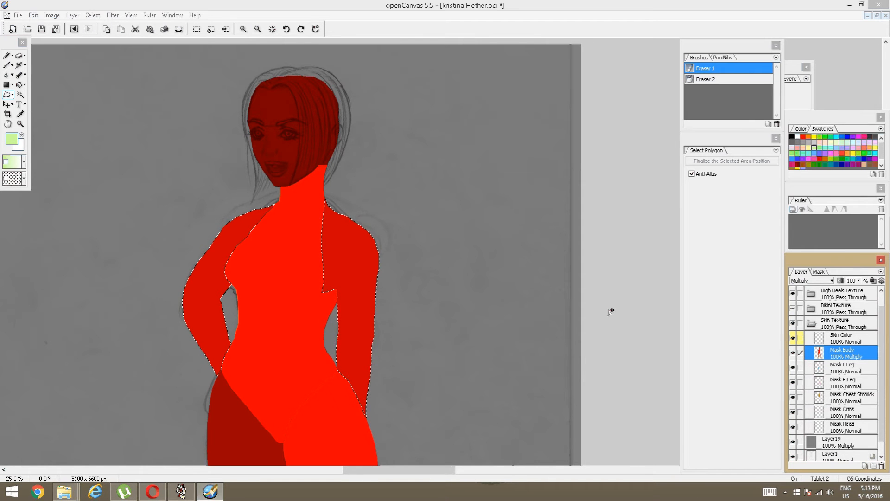
click(817, 397)
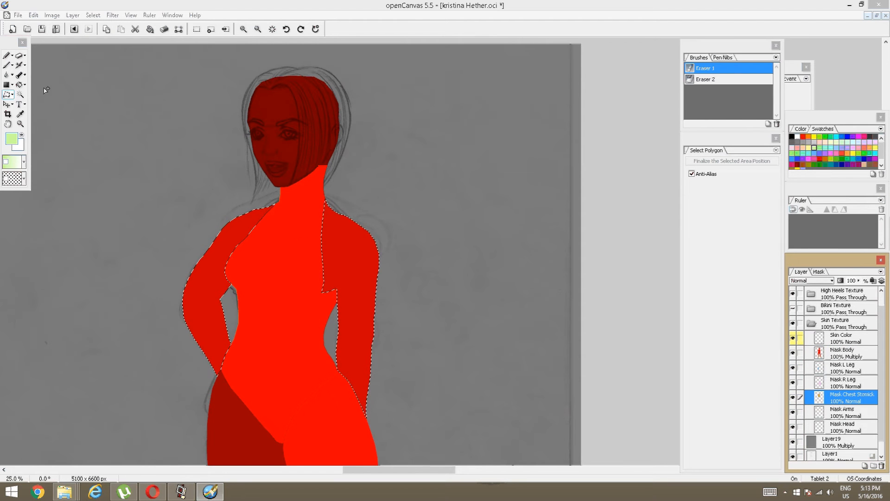
click(21, 96)
click(254, 280)
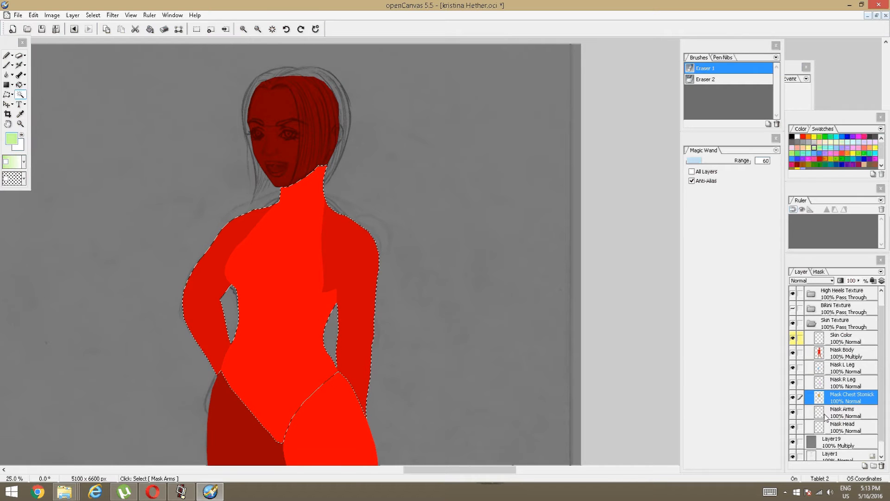
Try to add the right leg to the selection with the Mask R Leg and Mask Chest Stomick layers selected together
ctrl+click(830, 383)
shift+click(318, 418)
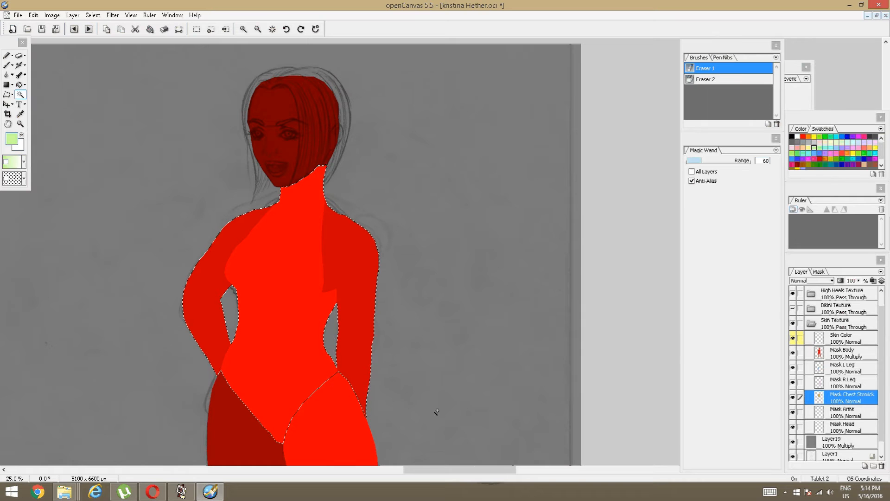
shift+click(828, 385)
shift+click(336, 441)
shift+click(829, 384)
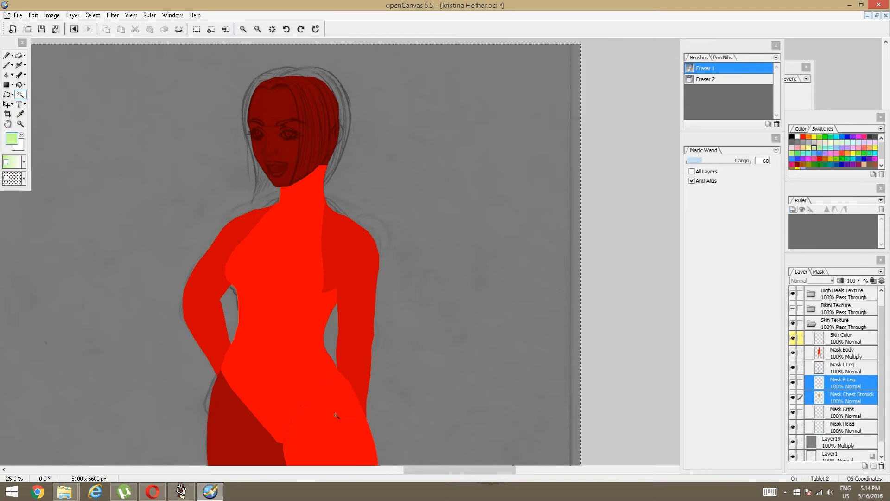
shift+click(337, 415)
shift+click(855, 384)
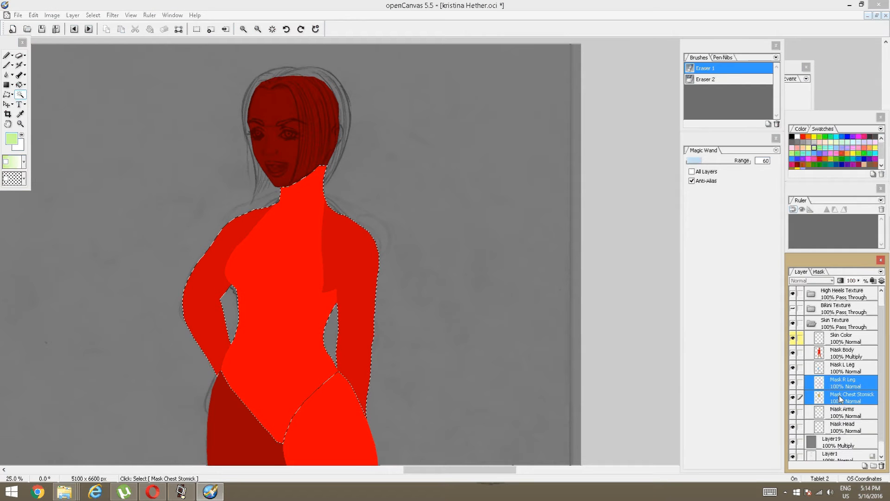
Add both legs to the selection with the Magic Wand, using the Mask R Leg and Mask L Leg layers one at a time
click(839, 399)
click(839, 384)
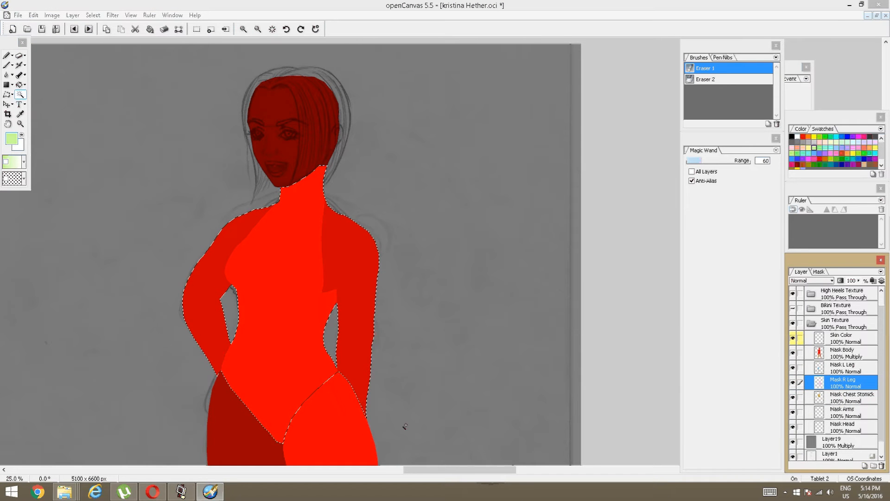
shift+click(343, 426)
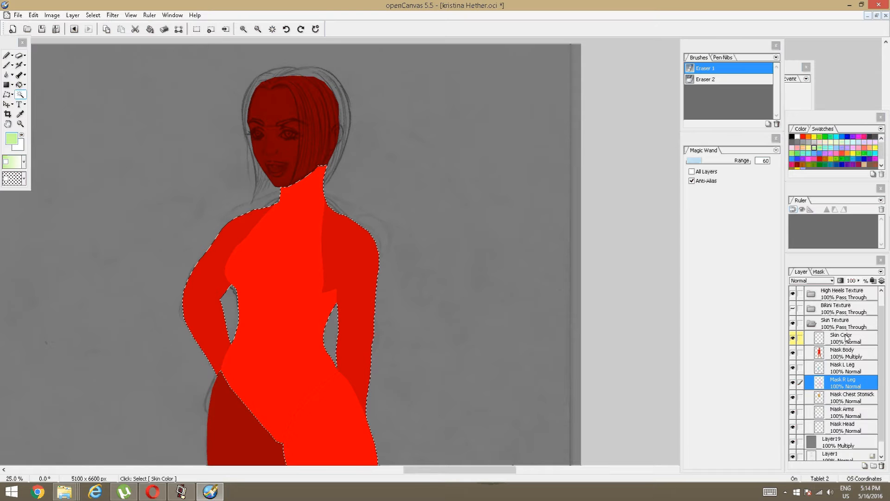
click(837, 370)
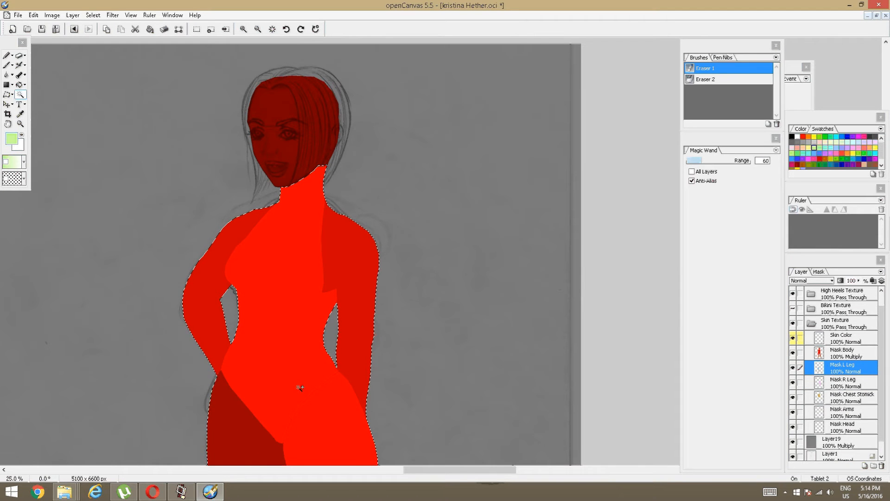
Add the thin unselected seam between the torso and upper thigh to the selection with a polygon around the hip crease
key(space)
drag(294, 403, 346, 276)
scroll(318, 218, down, 2)
scroll(346, 276, up, 5)
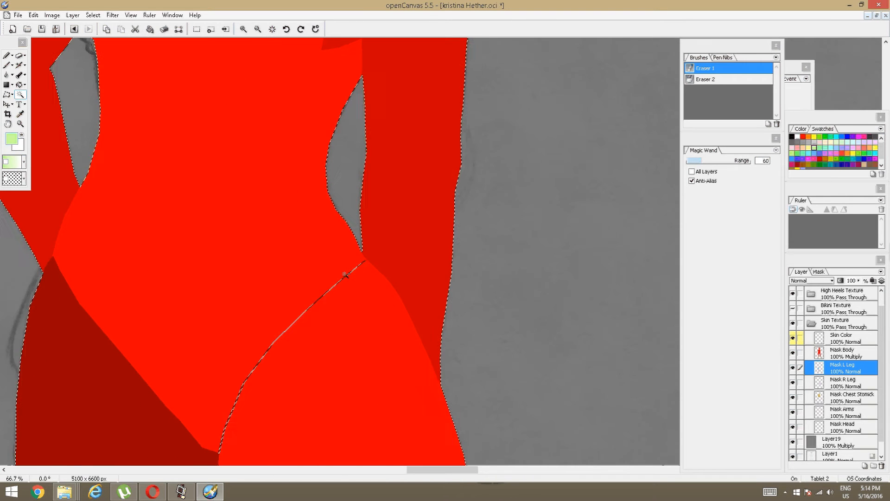
key(space)
drag(332, 316, 364, 252)
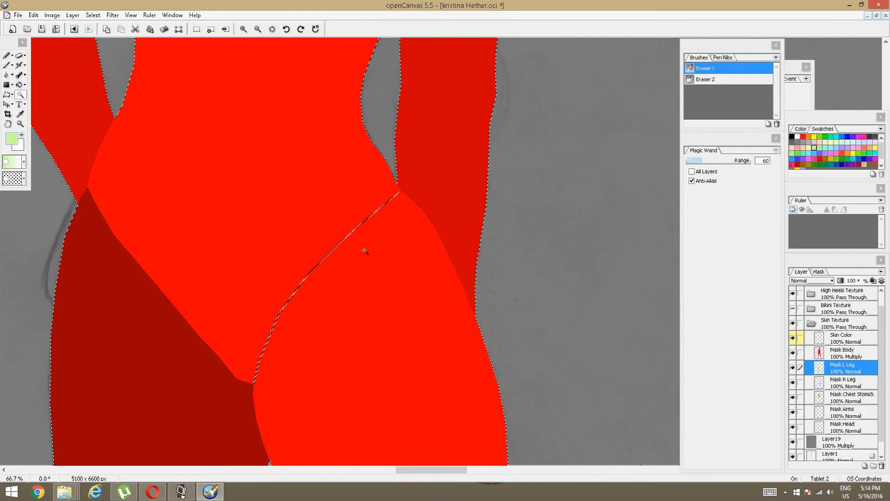
click(7, 95)
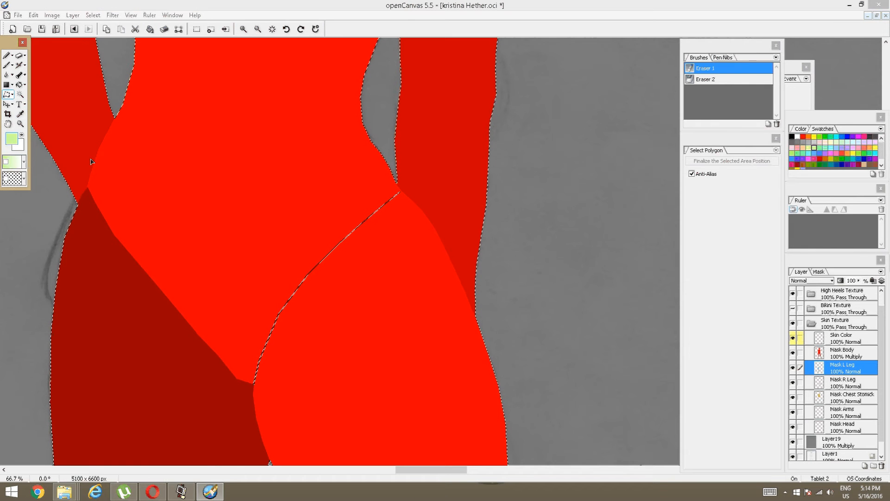
click(282, 397)
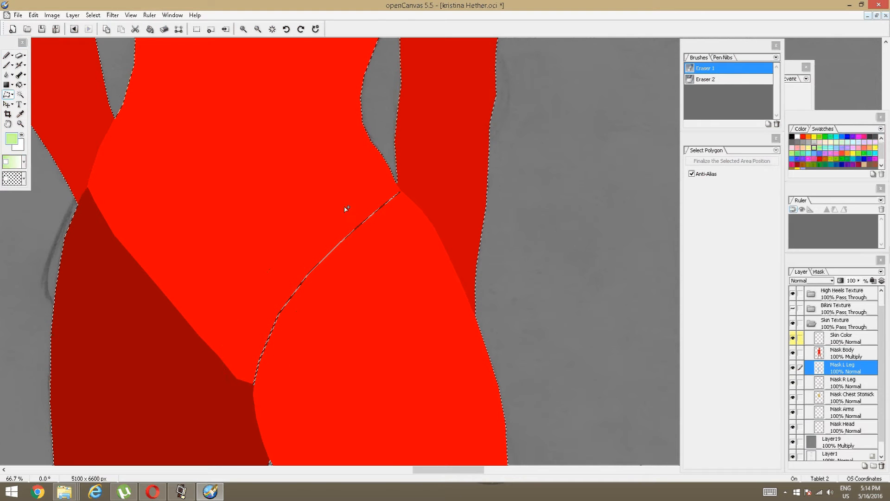
click(397, 186)
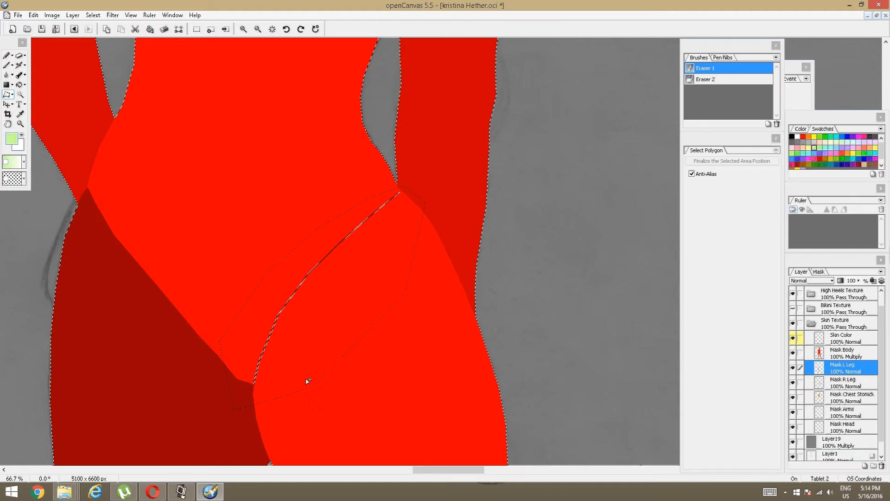
Inspect the combined arms, torso and legs selection from the hips up to the neck for gaps along its outline
scroll(311, 389, down, 2)
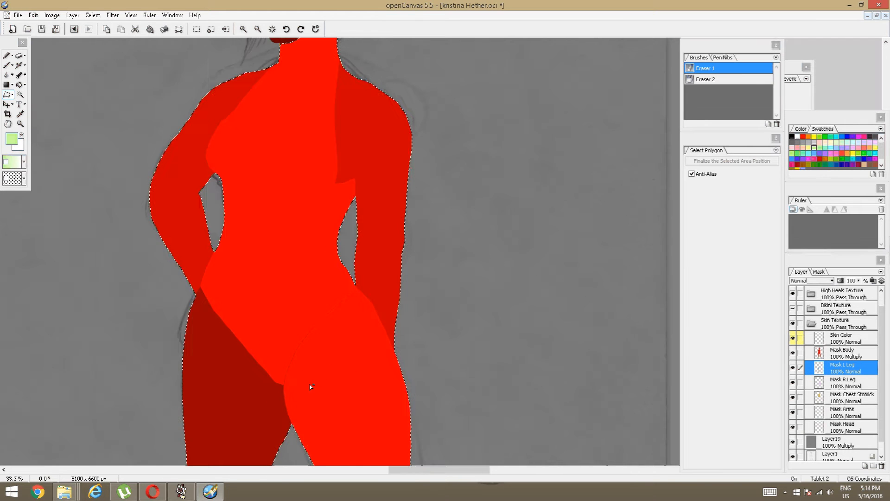
key(space)
drag(332, 261, 292, 280)
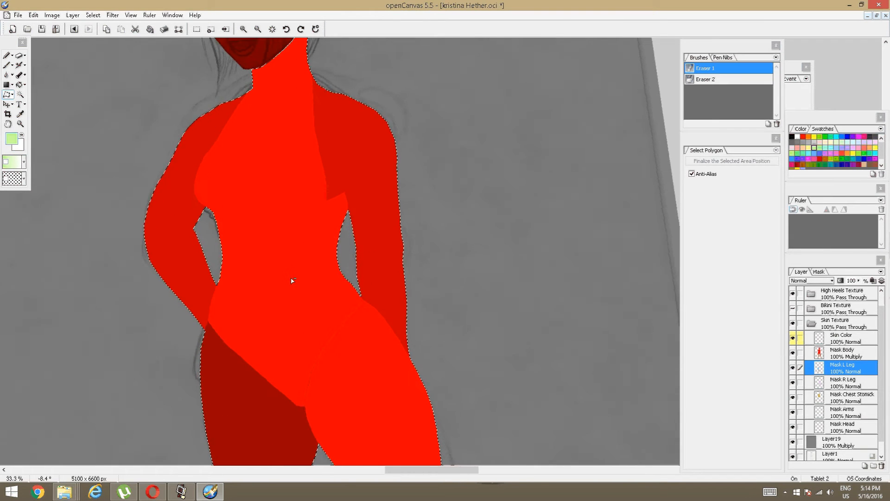
scroll(293, 280, down, 3)
scroll(312, 274, up, 6)
scroll(313, 274, down, 4)
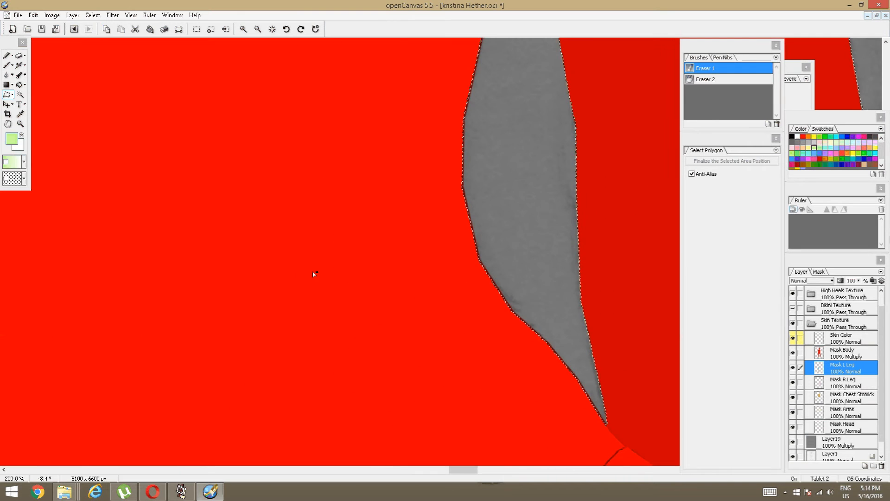
key(space)
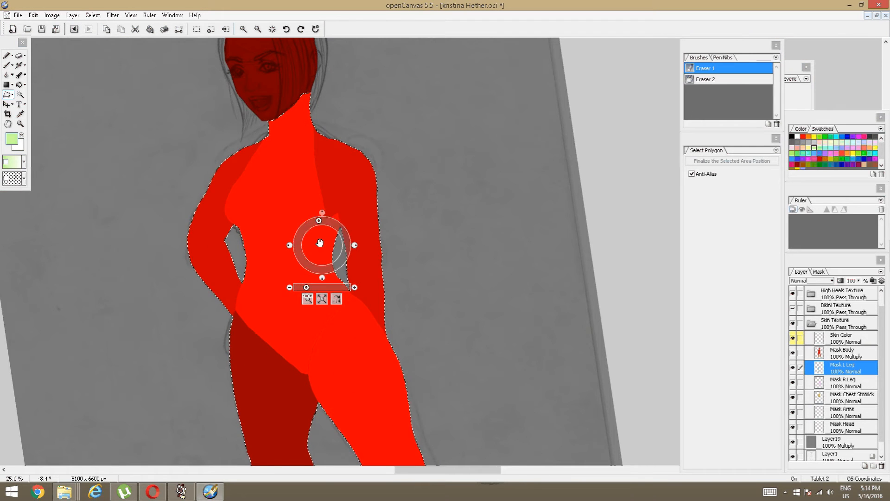
drag(320, 244, 308, 328)
scroll(280, 265, up, 2)
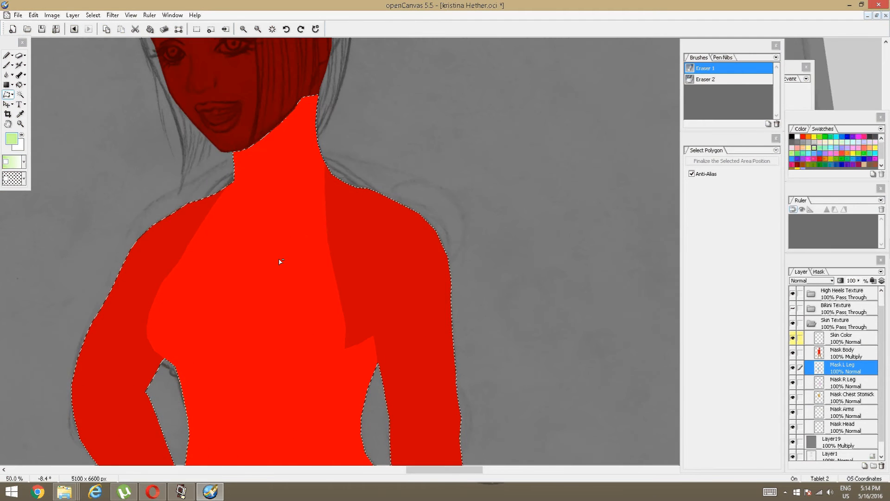
scroll(287, 257, down, 2)
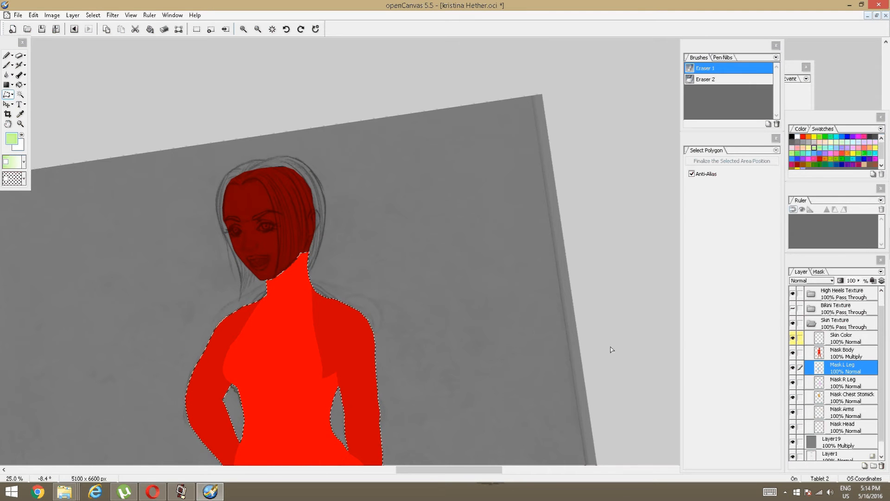
key(space)
drag(387, 364, 400, 275)
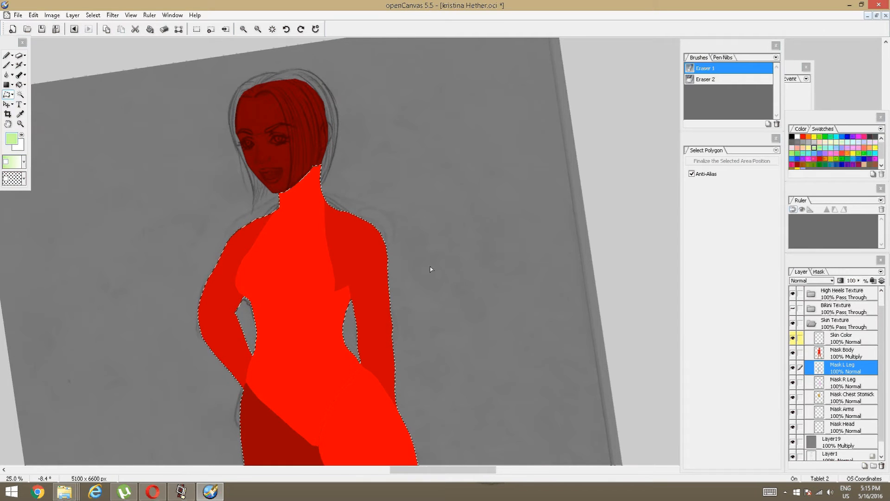
Select the whole body silhouette, including the head, on the Mask Body layer with the Magic Wand
click(826, 354)
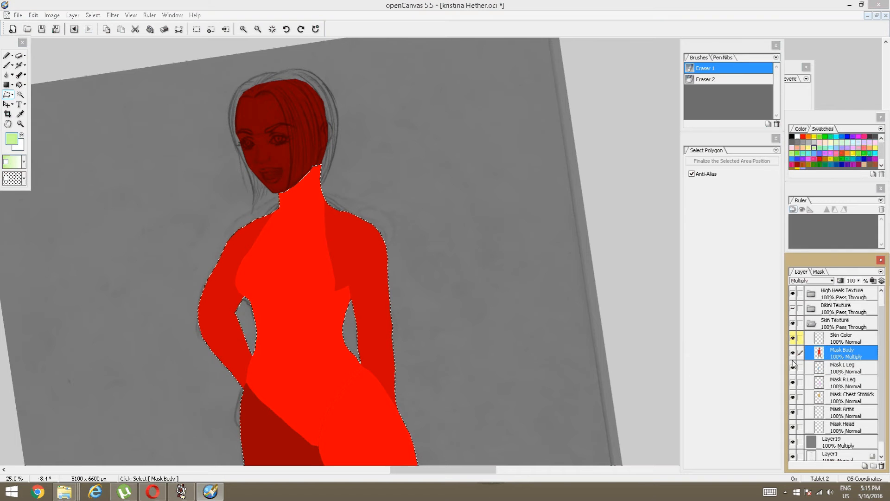
click(284, 126)
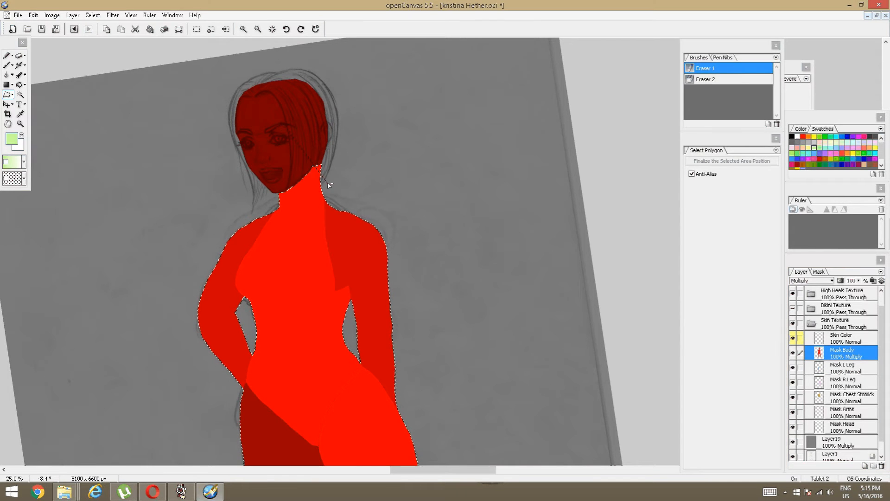
alt+click(294, 143)
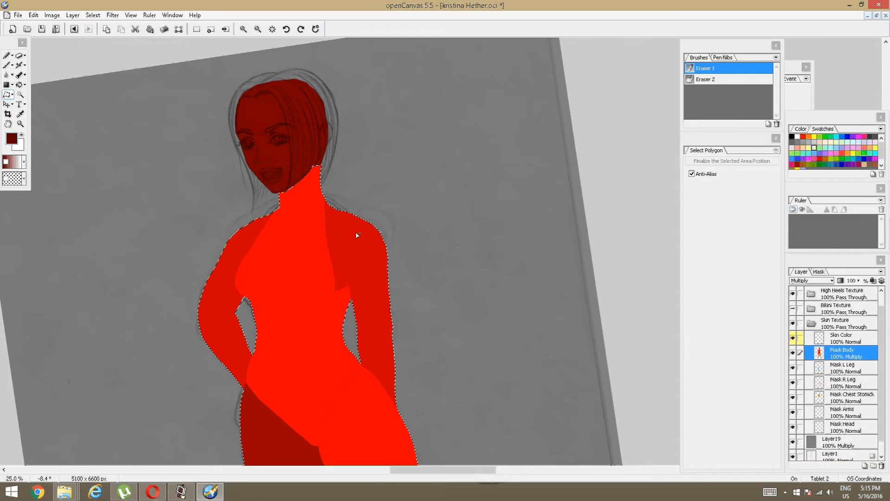
click(818, 352)
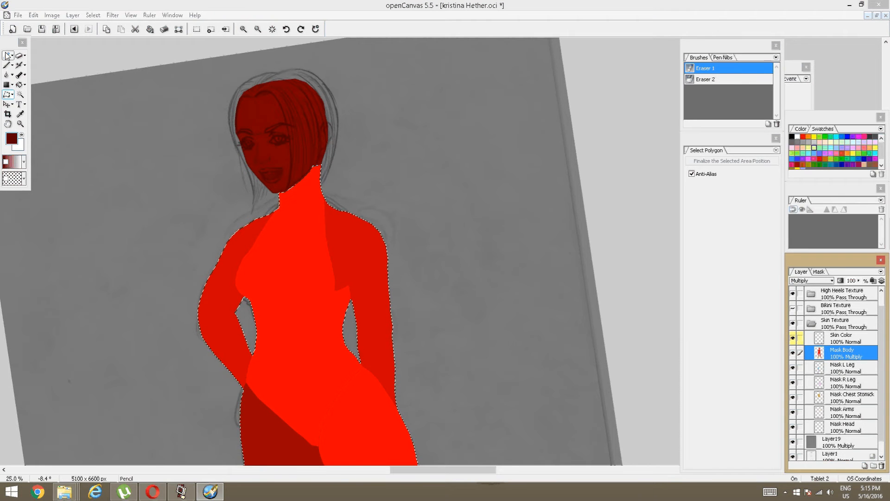
click(20, 94)
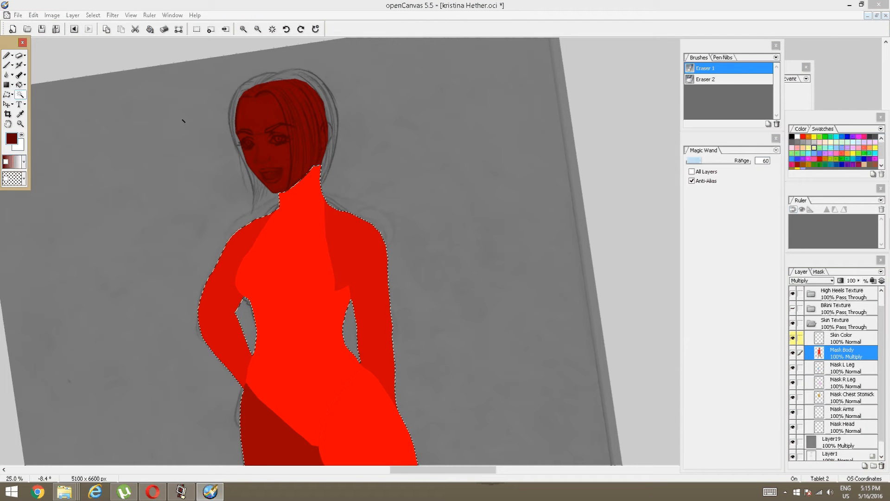
click(288, 131)
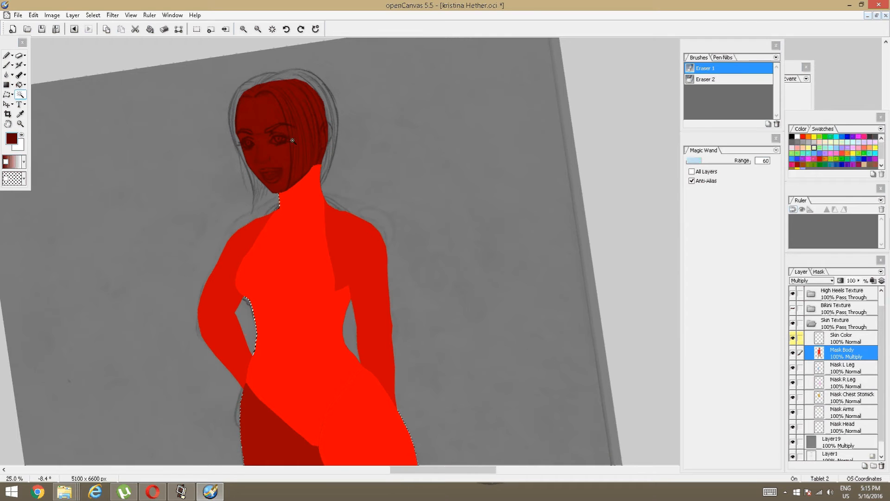
click(292, 140)
key(space)
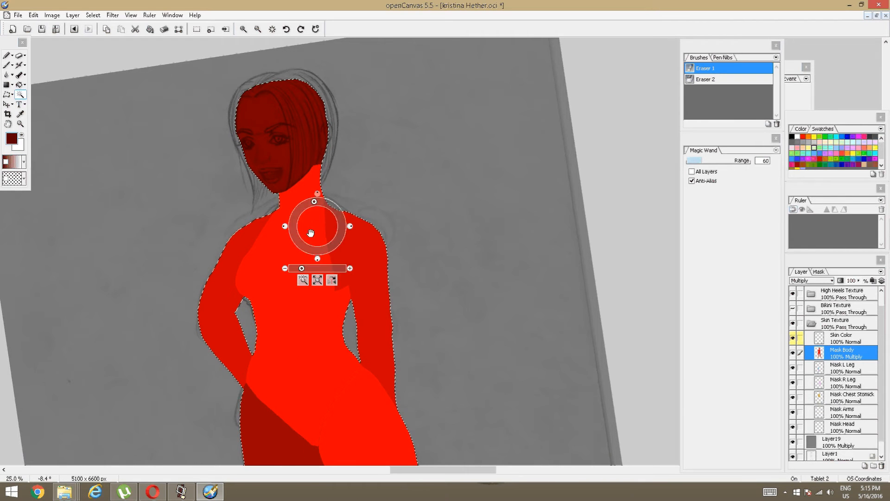
Subtract the chest and stomach area of the Mask Chest Stomick layer from the body selection with the Magic Wand
drag(310, 232, 272, 123)
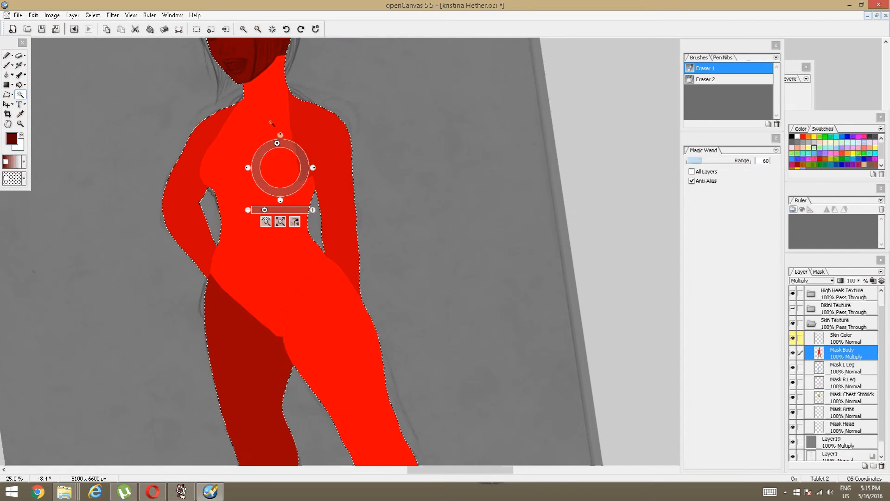
click(829, 398)
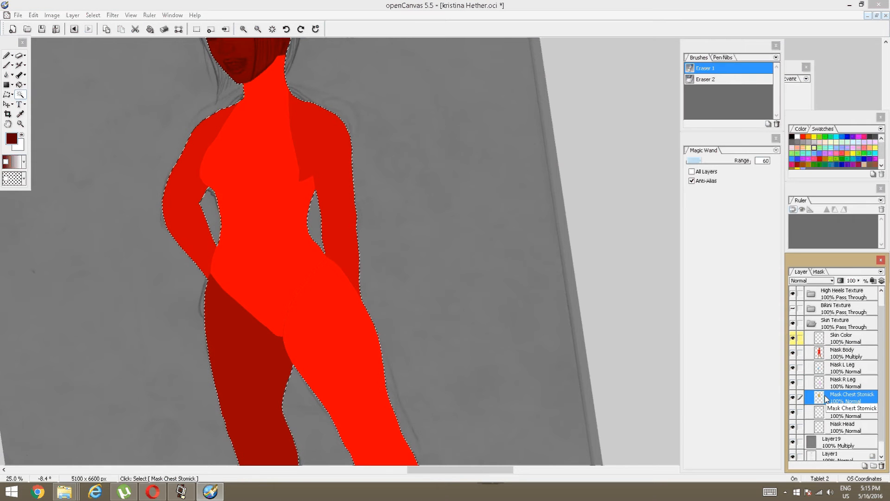
click(266, 191)
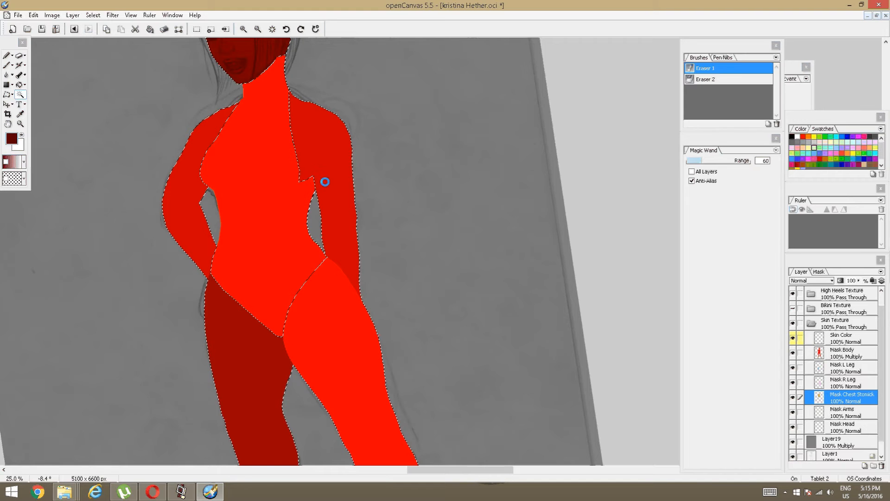
key(ctrl+z)
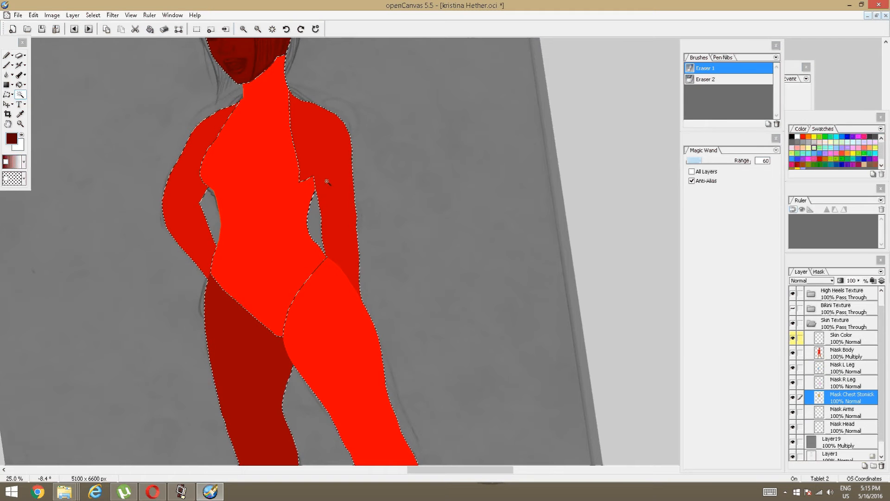
Subtract both arm areas of the Mask Arms layer from the selection with the Magic Wand
ctrl+click(835, 411)
click(852, 416)
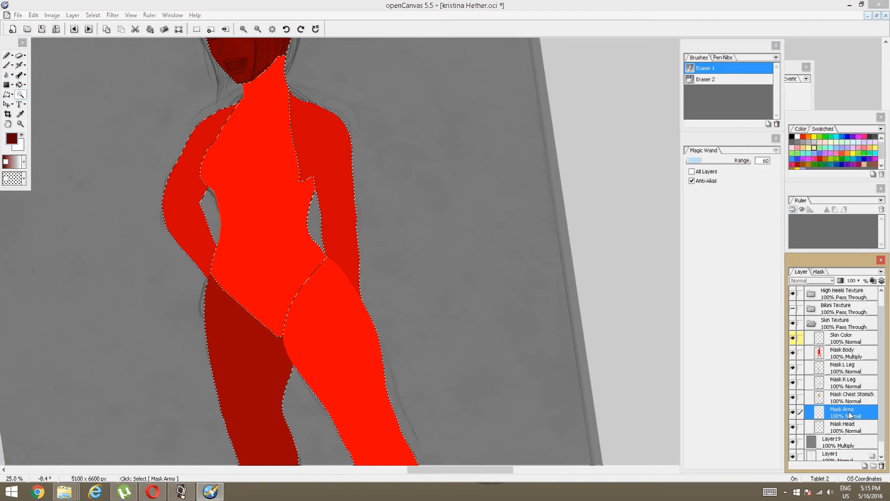
click(329, 149)
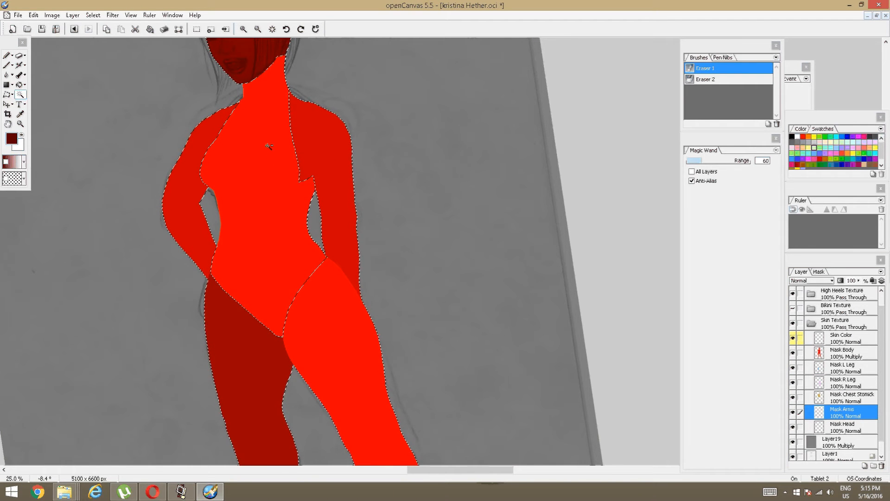
alt+click(311, 159)
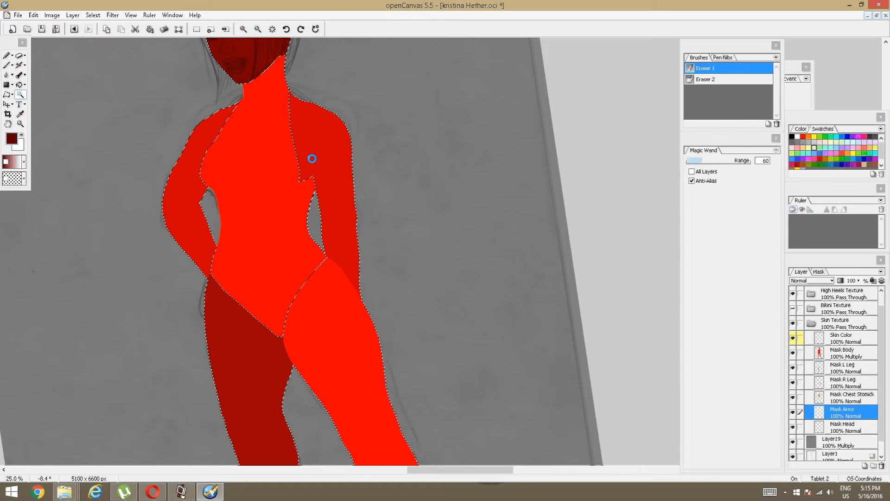
alt+click(199, 159)
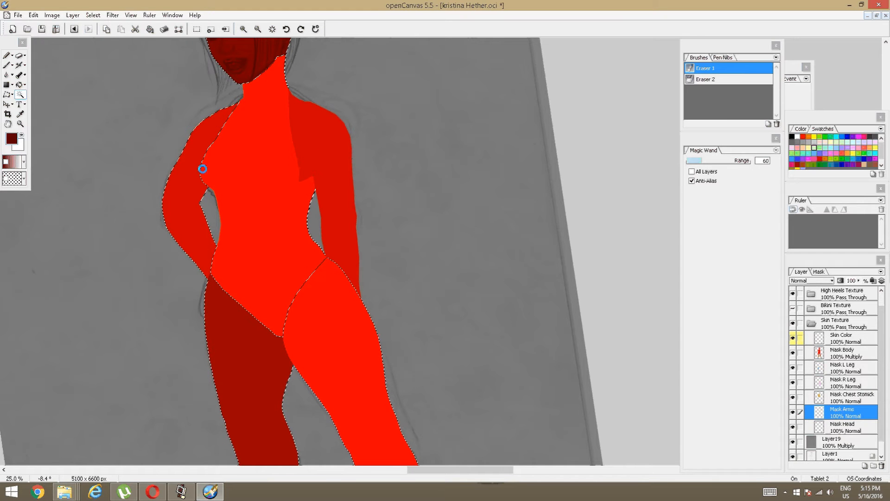
Subtract both leg areas from the selection with the Magic Wand, using the Mask R Leg and Mask L Leg layers
click(819, 388)
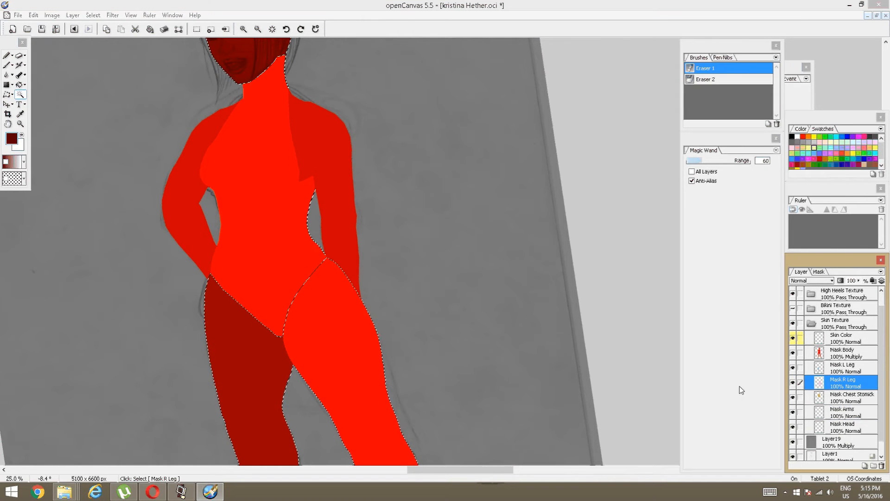
alt+click(333, 356)
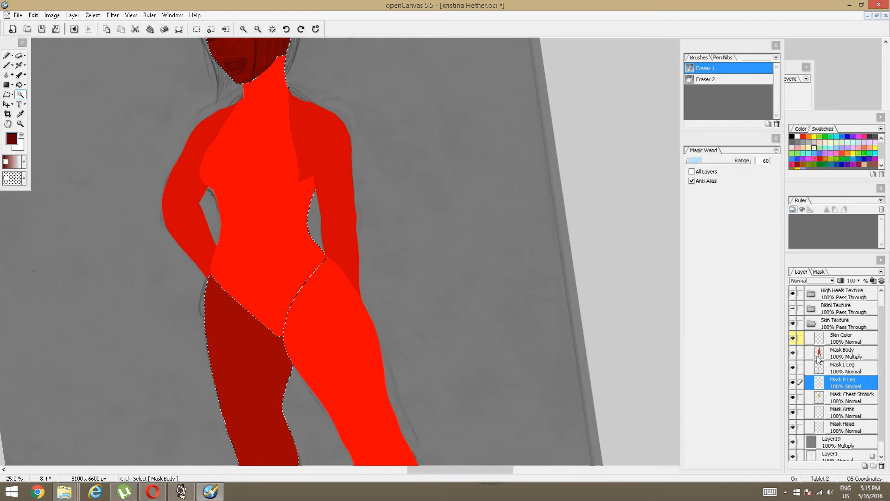
click(830, 368)
alt+click(263, 369)
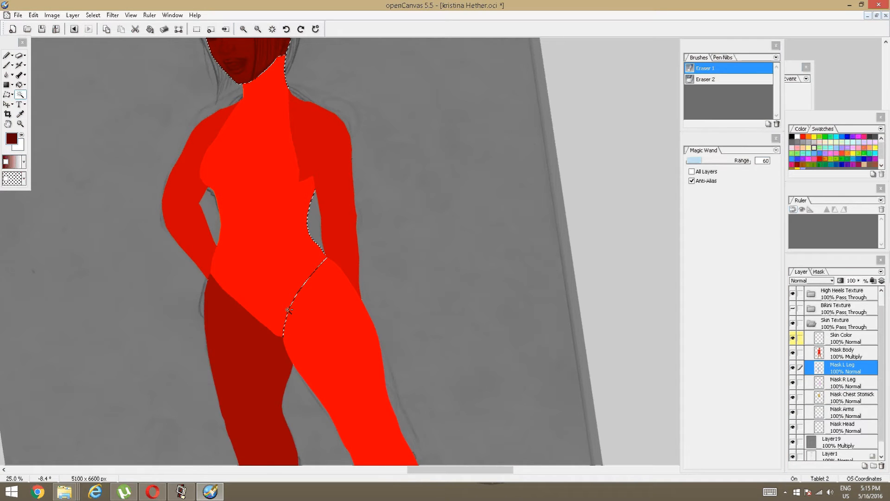
Remove the leftover selection fragments below the neck by outlining the torso and legs with the Select Polygon tool
scroll(289, 311, down, 3)
drag(289, 315, 283, 302)
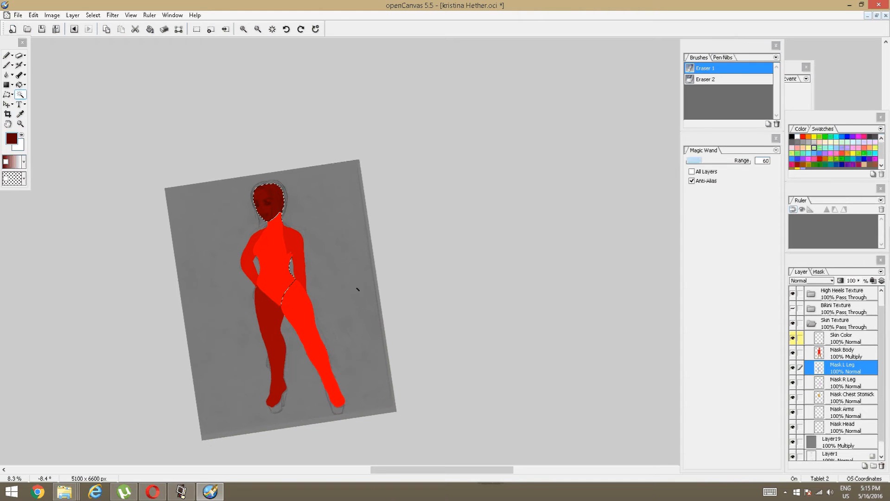
click(12, 95)
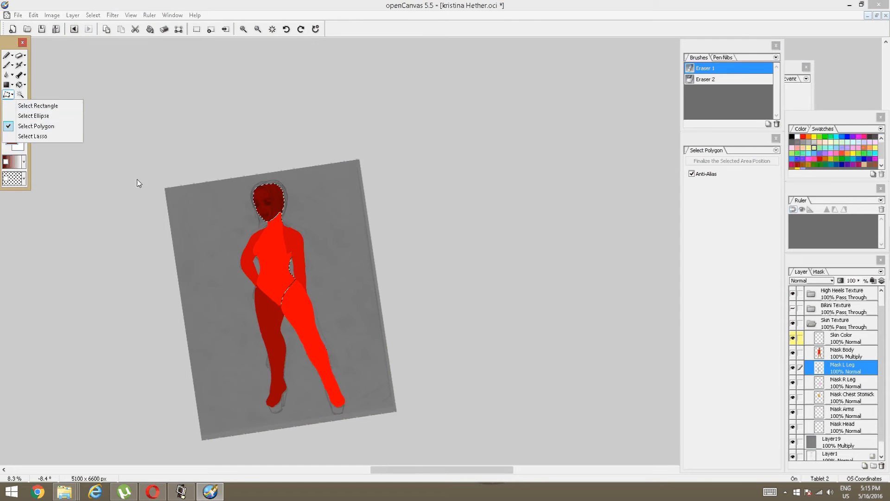
click(37, 129)
click(258, 424)
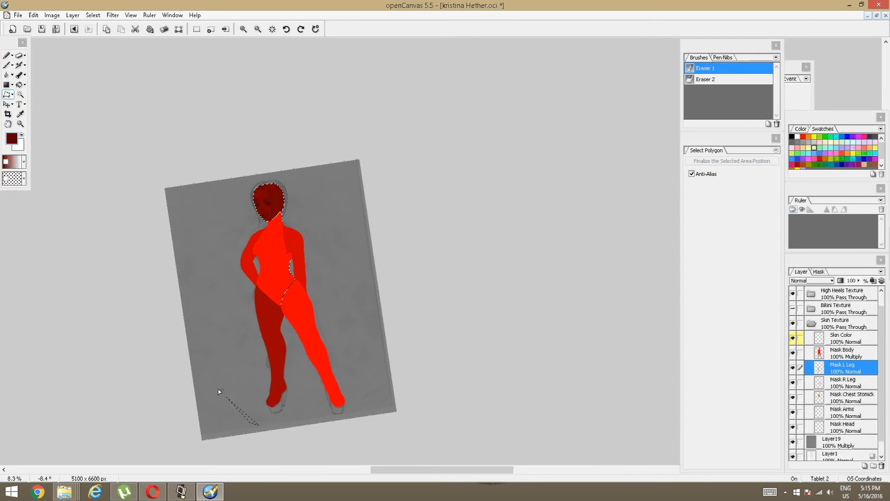
click(199, 377)
click(198, 320)
click(216, 255)
click(282, 217)
click(318, 216)
click(343, 258)
click(362, 315)
click(369, 359)
click(371, 411)
double_click(328, 426)
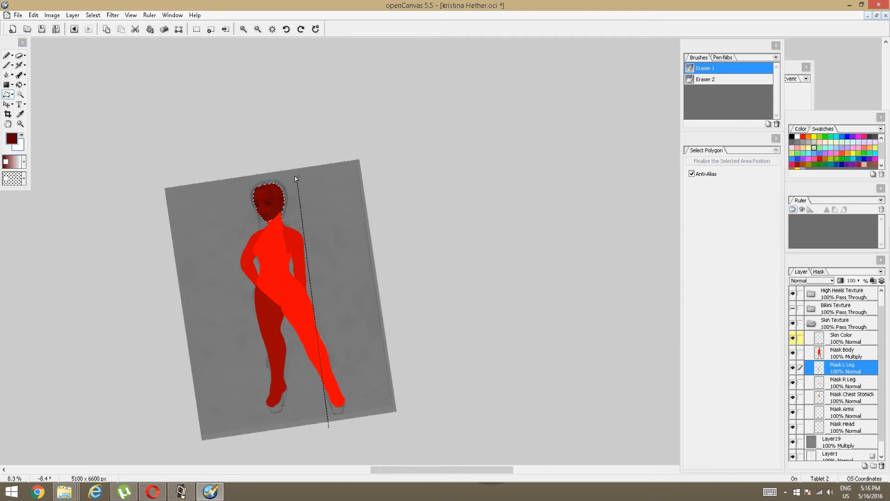
Remove the leftover selection sliver along the side of the neck with a small polygon, leaving only the head selected
scroll(292, 228, up, 1)
scroll(286, 228, up, 5)
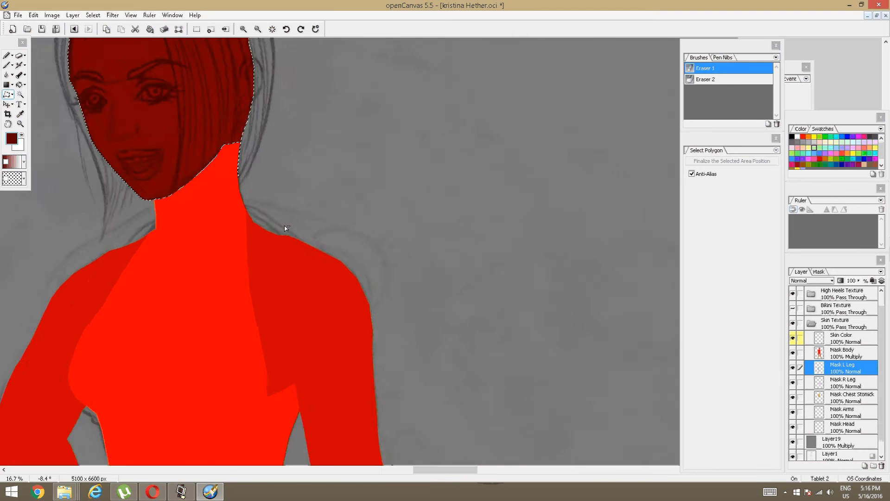
drag(238, 232, 352, 353)
scroll(336, 284, up, 2)
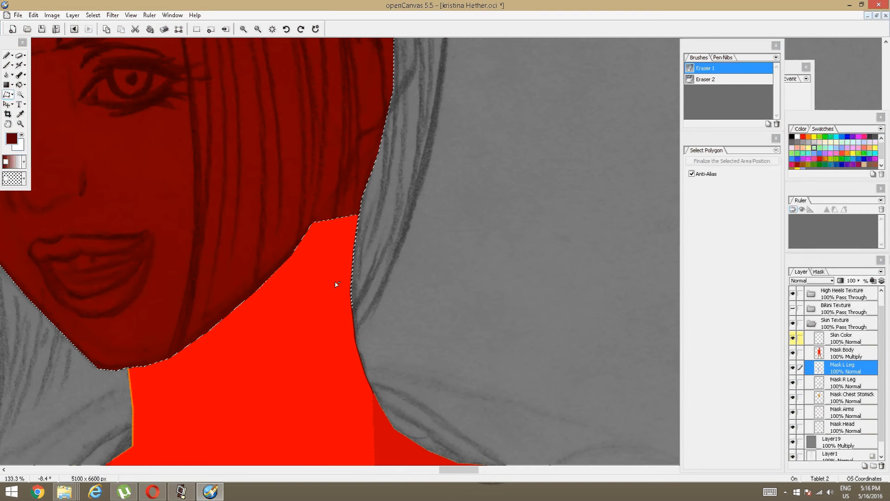
click(328, 249)
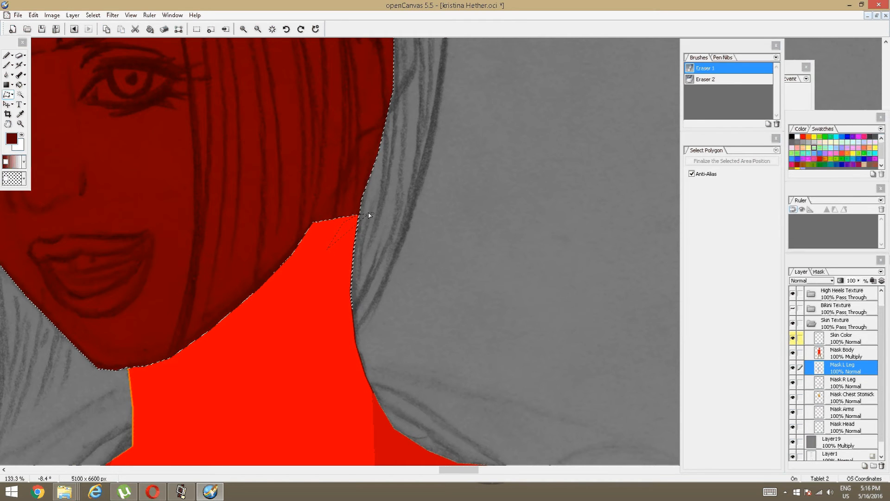
click(396, 272)
click(381, 346)
double_click(330, 342)
Try to fill the head selection with green on the Mask Head layer
drag(385, 41, 391, 138)
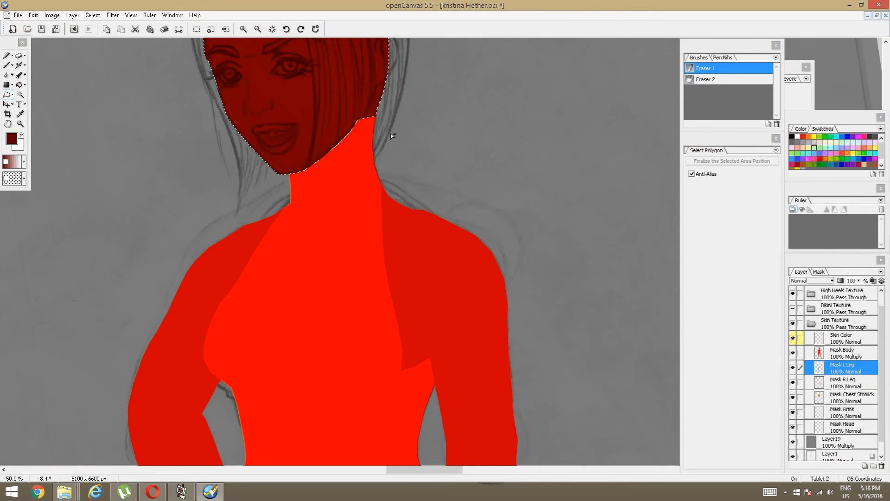
key(space)
drag(379, 83, 402, 211)
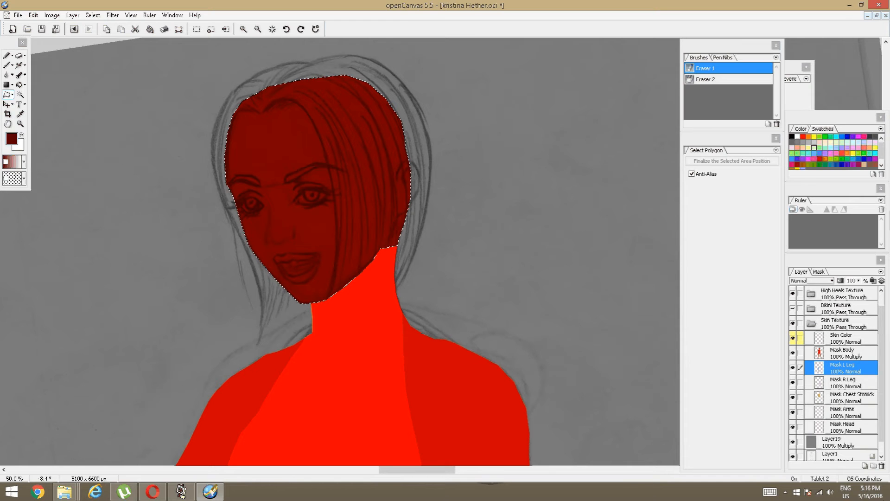
click(837, 426)
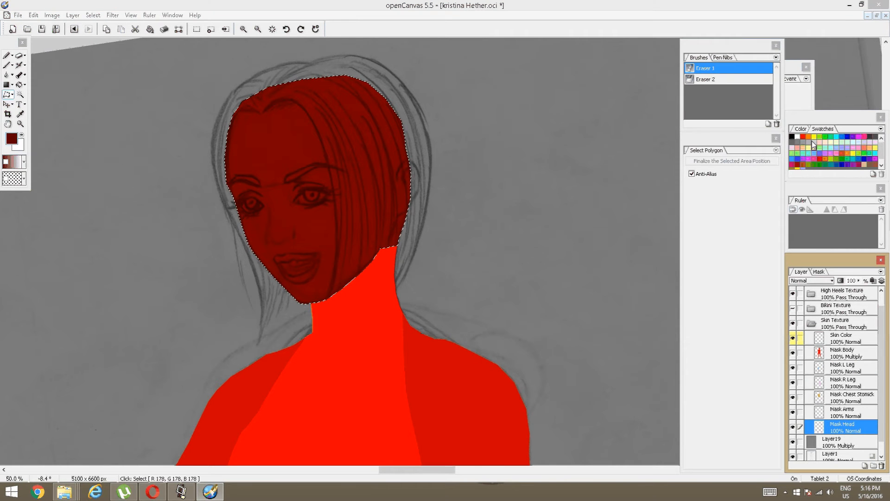
click(844, 159)
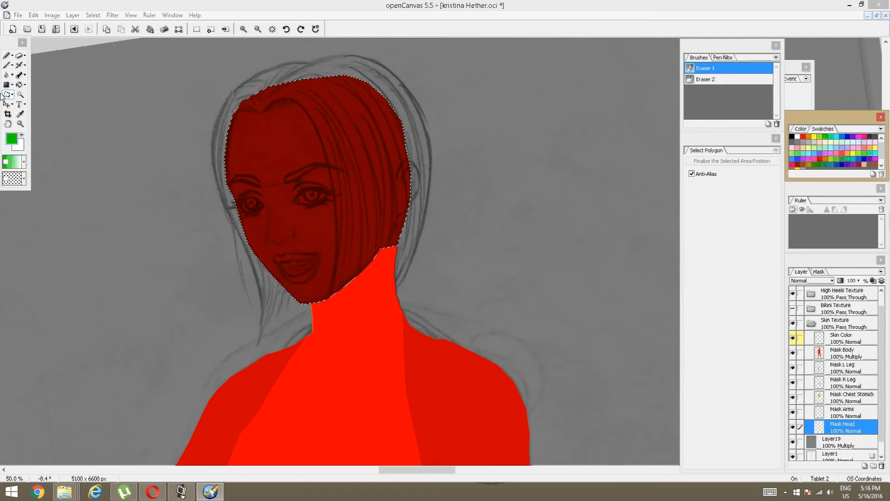
click(19, 84)
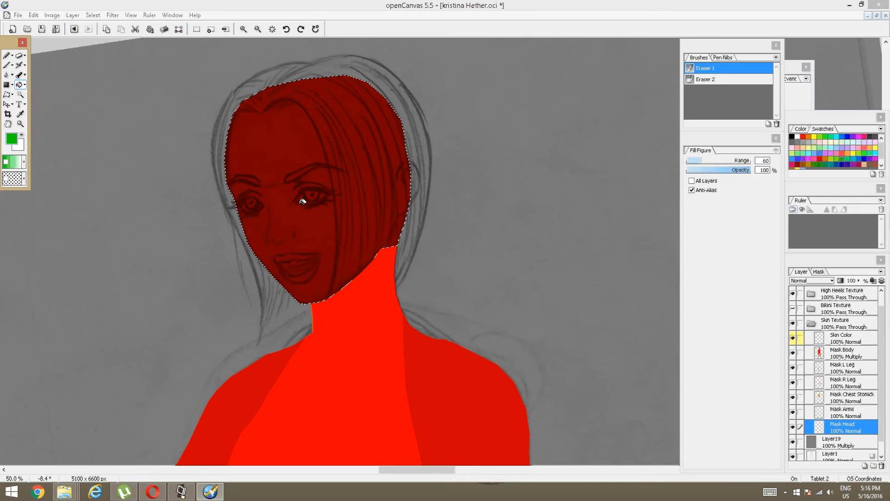
click(357, 227)
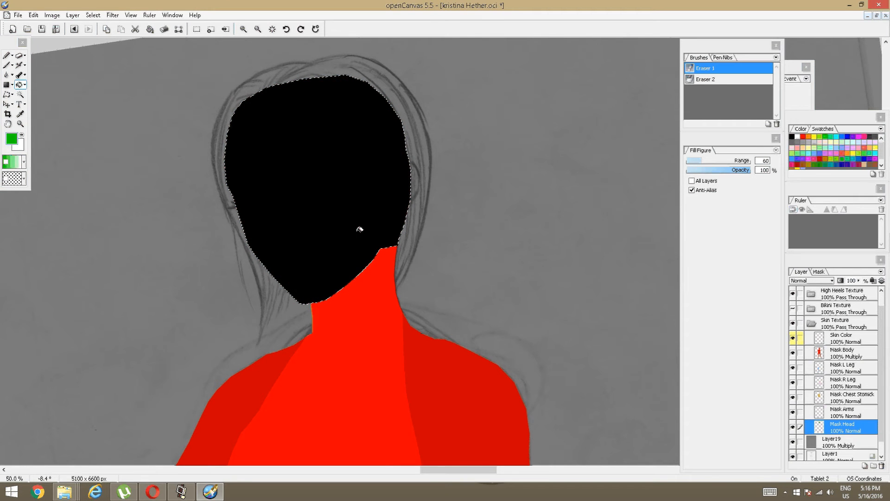
scroll(355, 268, down, 3)
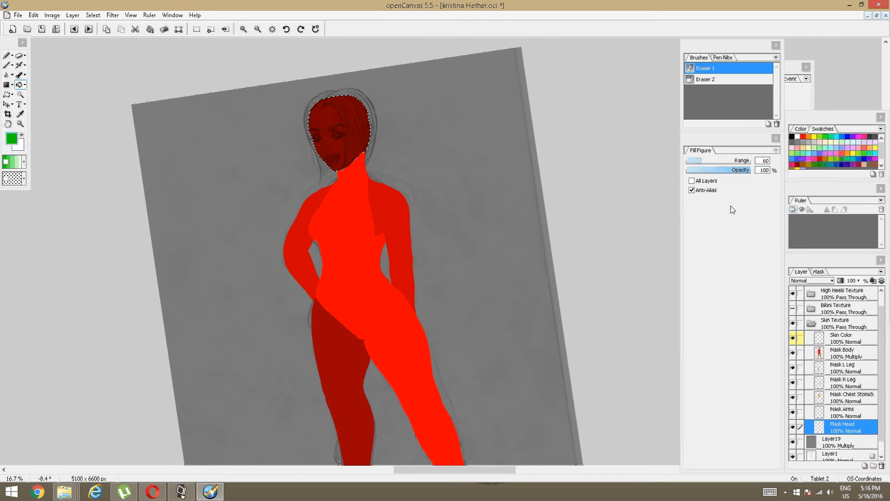
Fill the head selection on the Mask Head layer with light blue and clear the selection
click(813, 148)
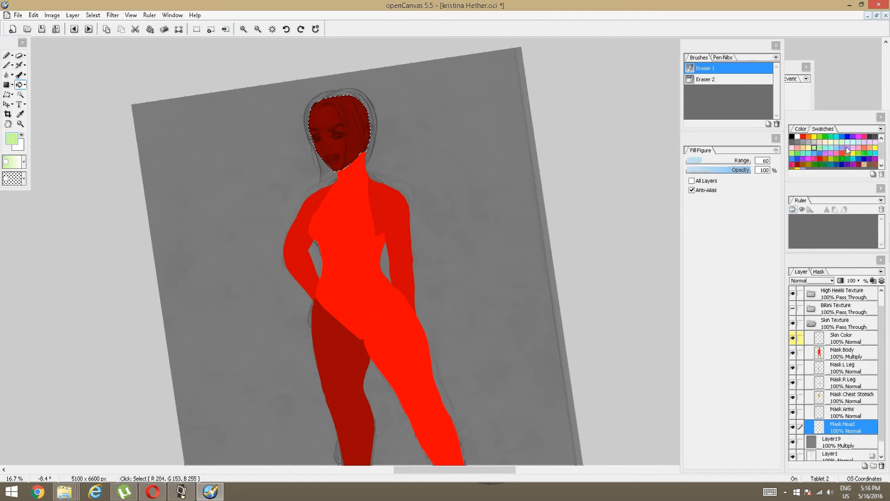
click(822, 143)
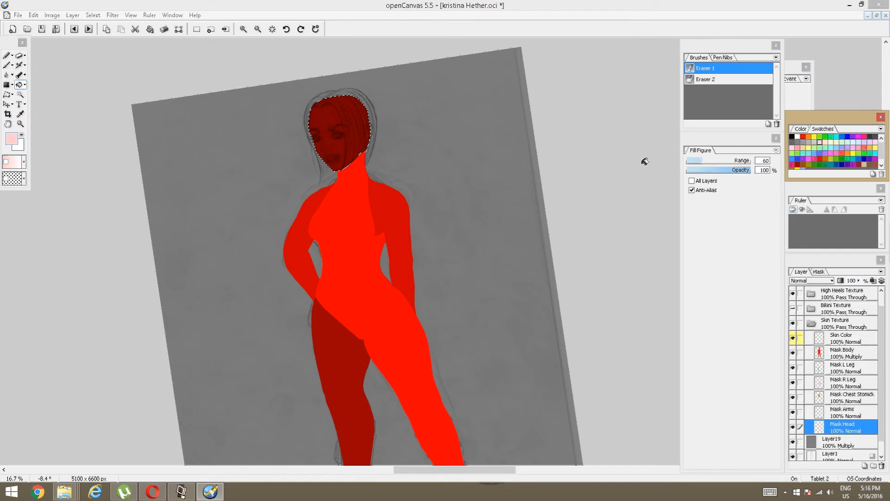
alt+click(346, 129)
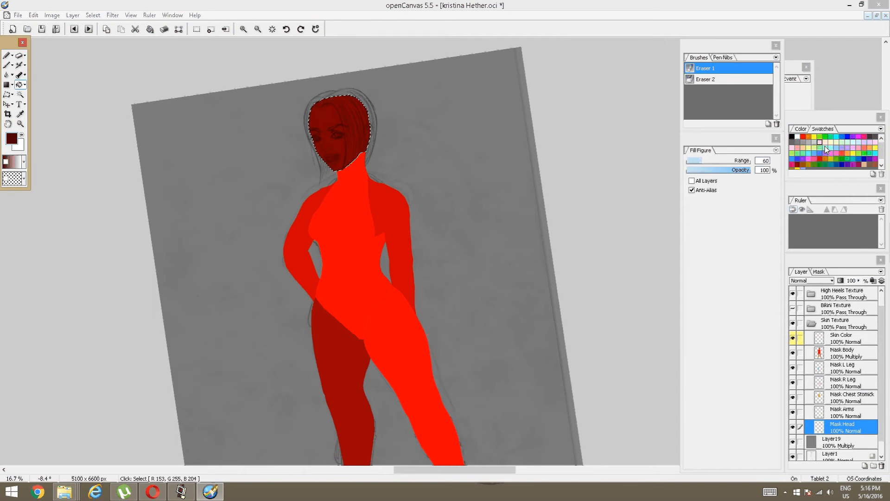
click(833, 148)
alt+click(335, 136)
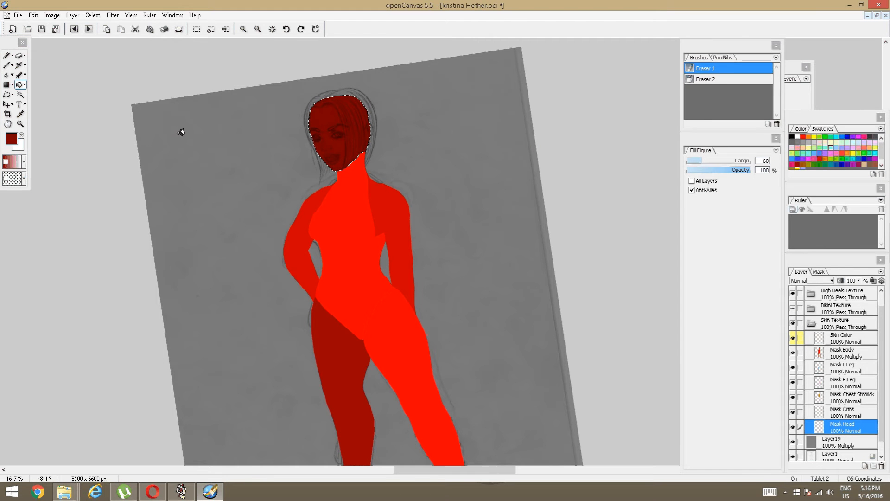
click(831, 147)
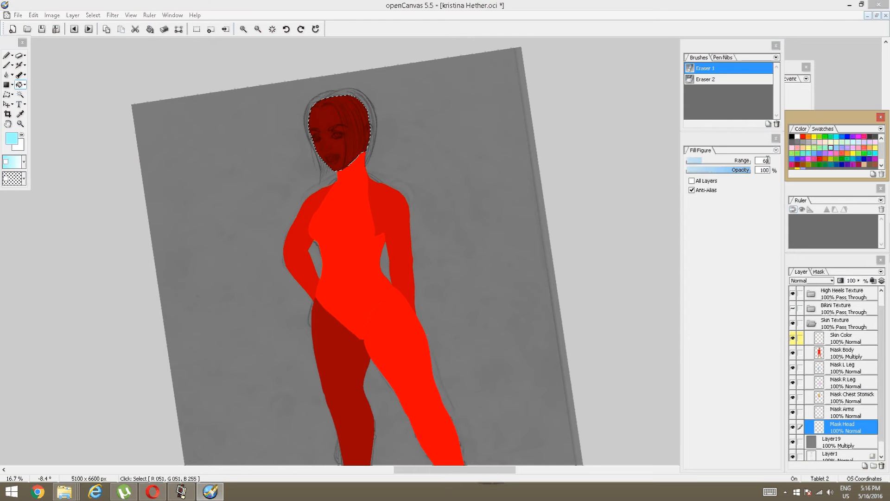
click(341, 125)
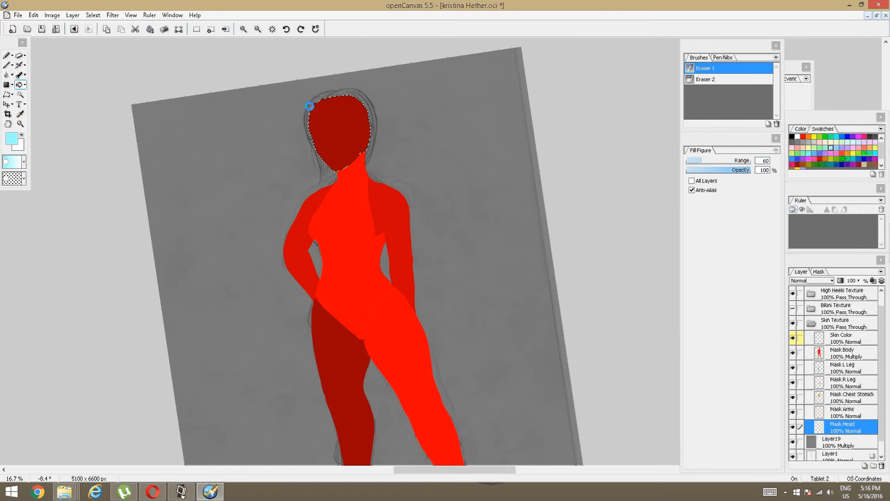
click(97, 18)
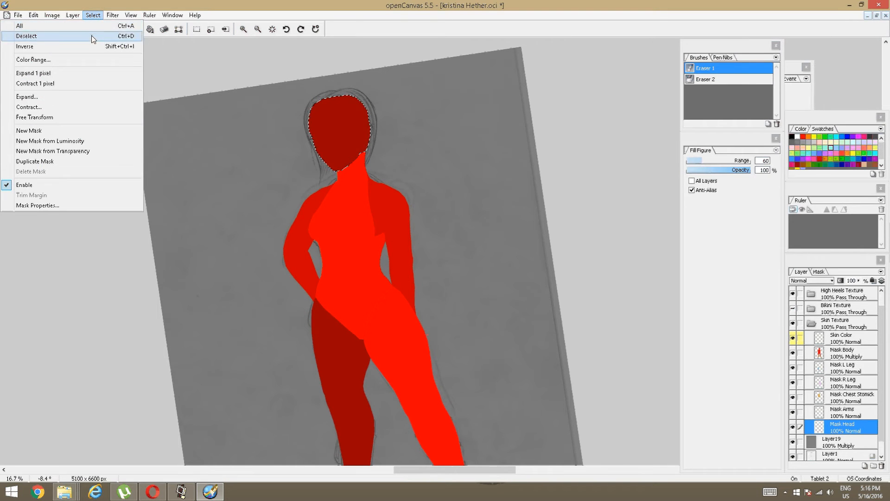
click(92, 35)
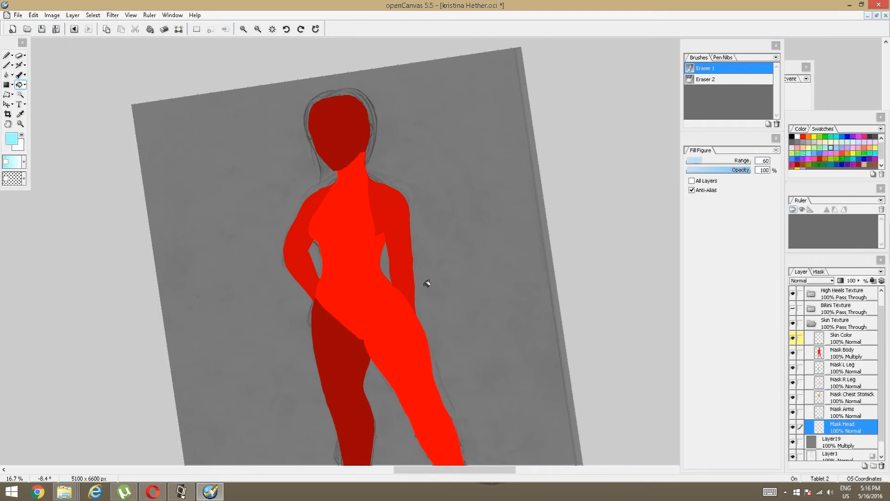
Select the whole body silhouette on the Mask Body layer with the Magic Wand
click(828, 352)
right_click(828, 353)
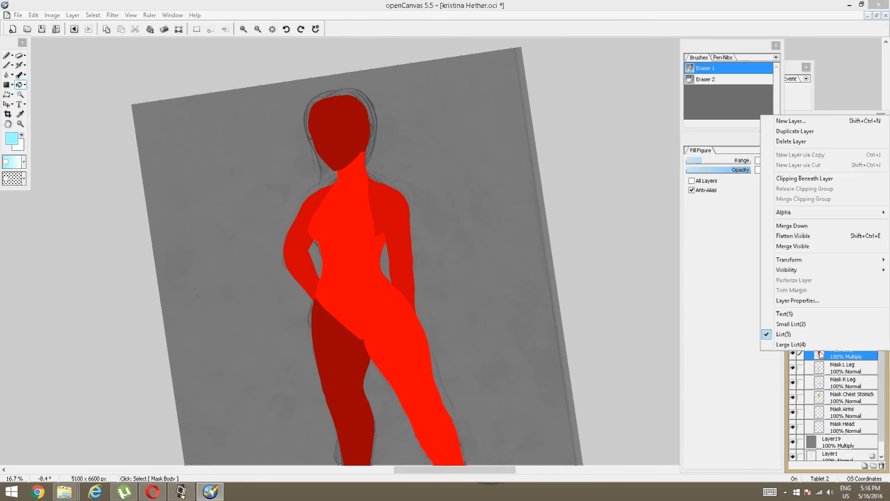
click(21, 94)
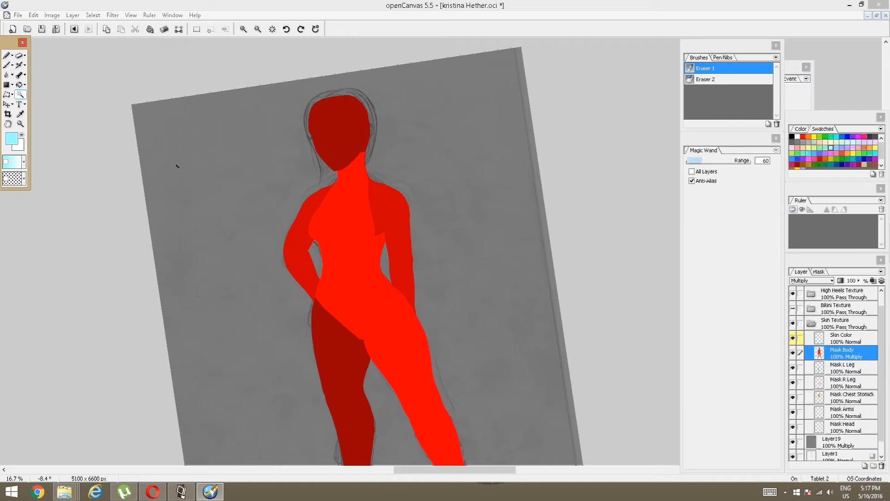
click(338, 149)
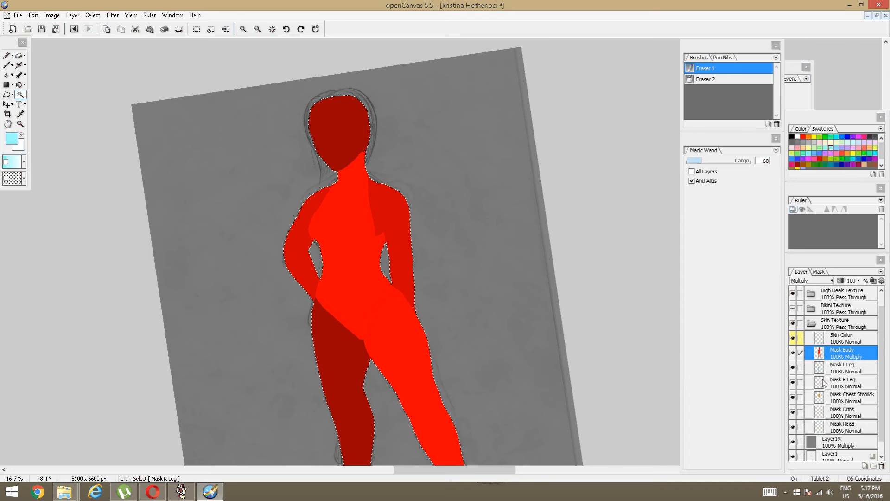
Subtract the head and both legs from the selection using the Mask Head, Mask R Leg and Mask L Leg layers
click(842, 426)
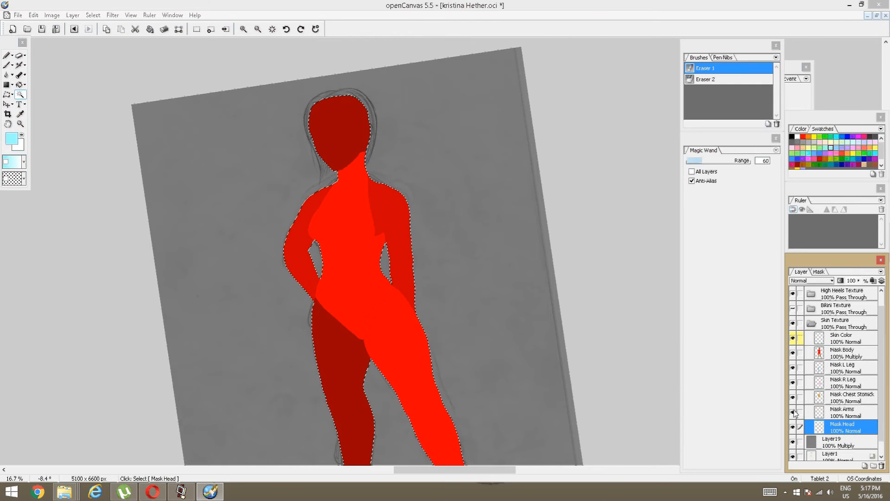
alt+click(333, 128)
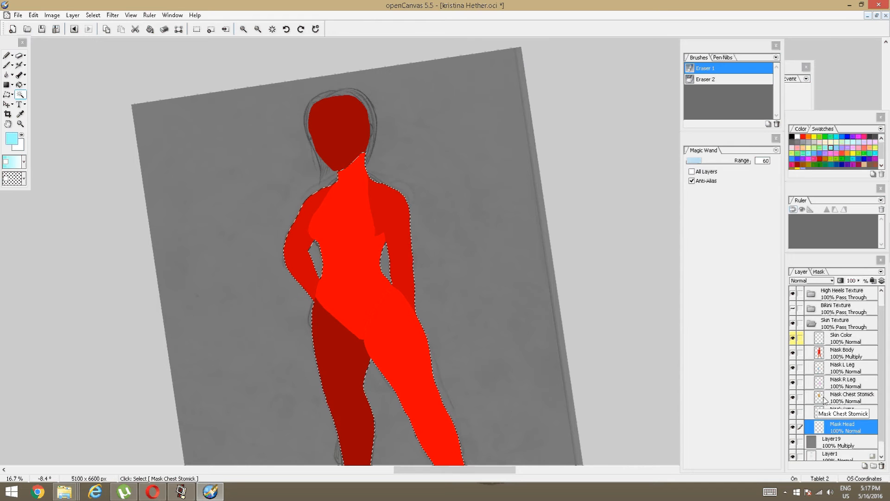
click(834, 385)
alt+click(403, 338)
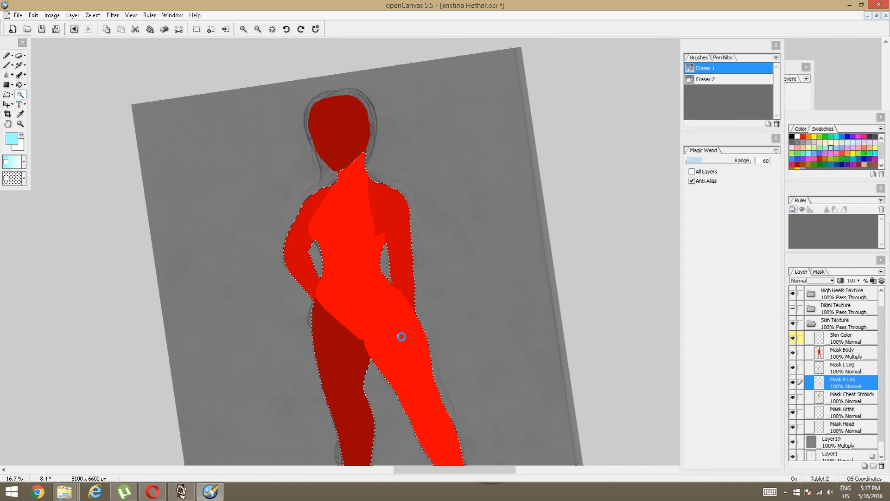
click(835, 367)
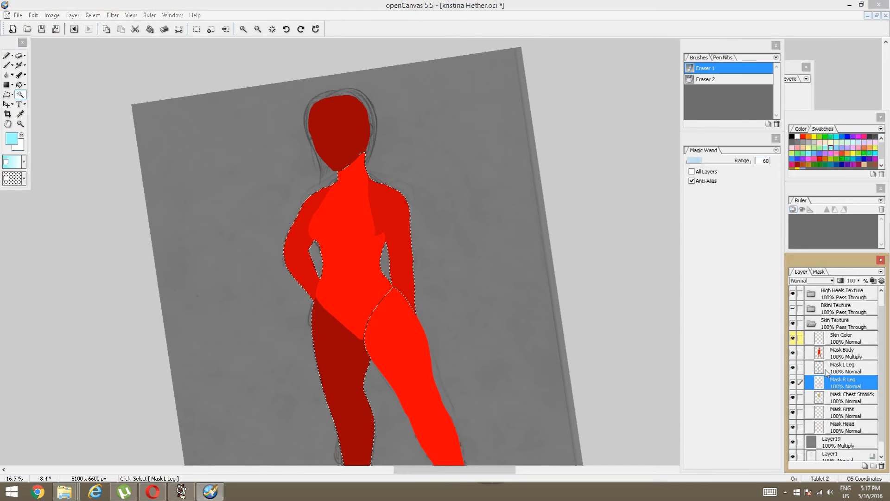
alt+click(334, 385)
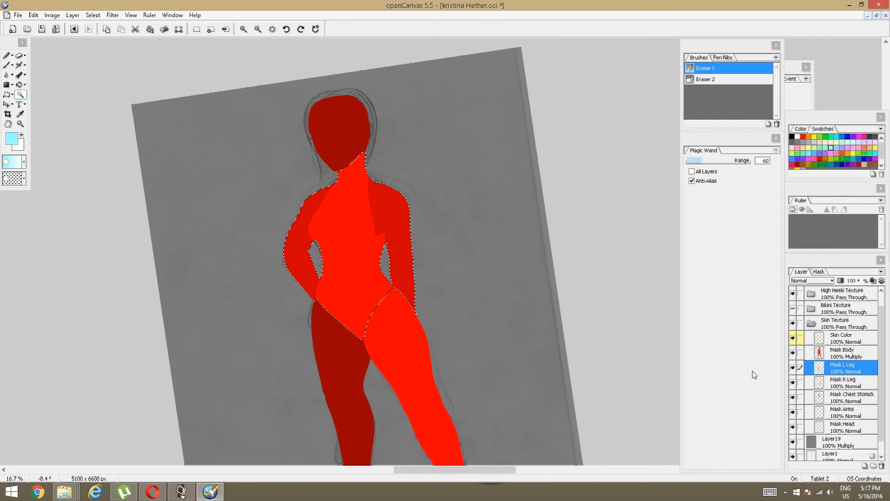
Subtract both arms from the selection using the Mask Arms layer, leaving only the neck and torso selected
click(835, 412)
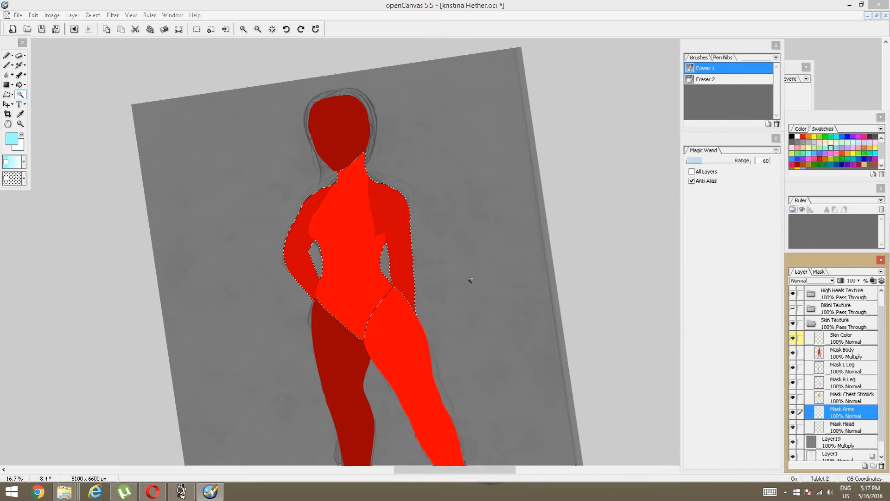
alt+click(399, 235)
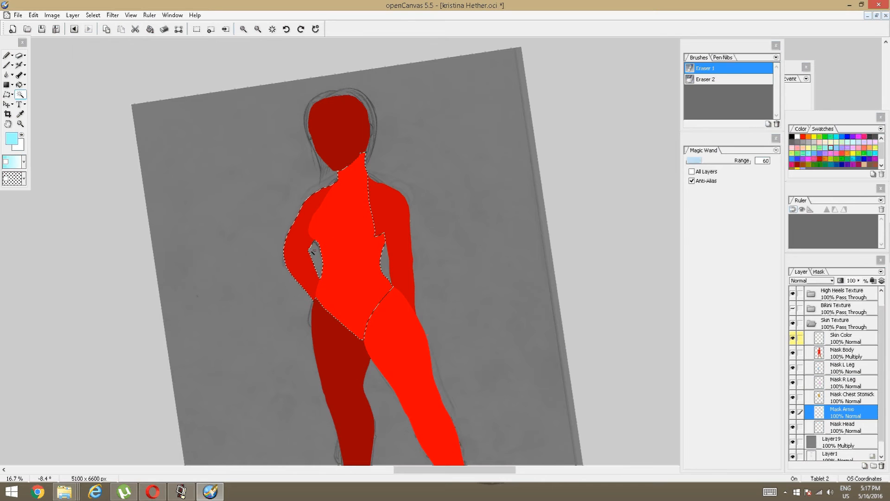
scroll(370, 253, down, 1)
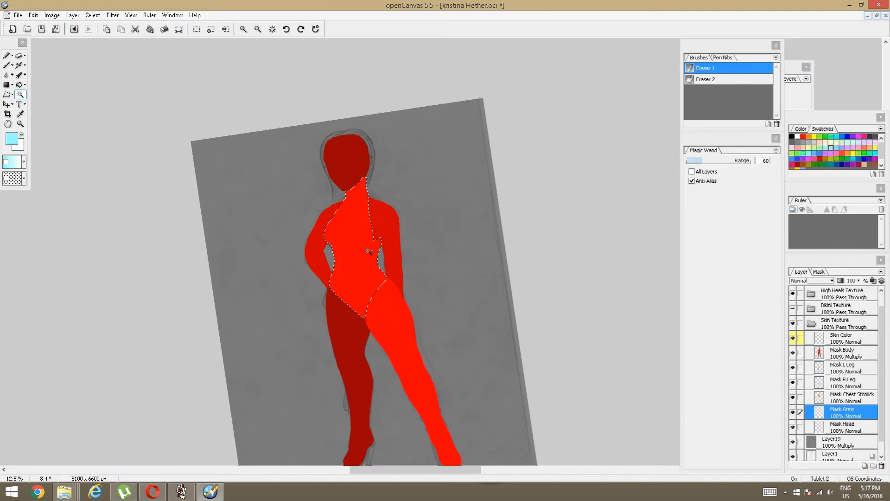
scroll(370, 253, up, 4)
scroll(370, 253, down, 2)
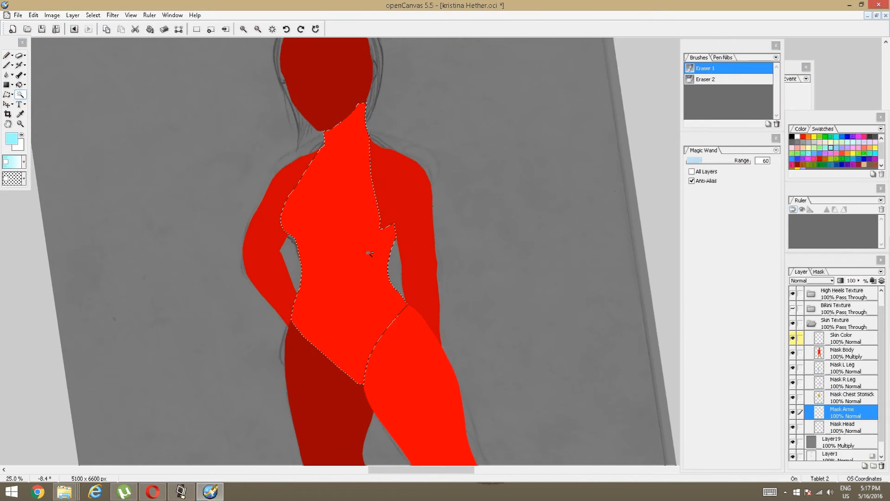
Create a new layer directly below the Mask Chest Stomick layer
click(824, 402)
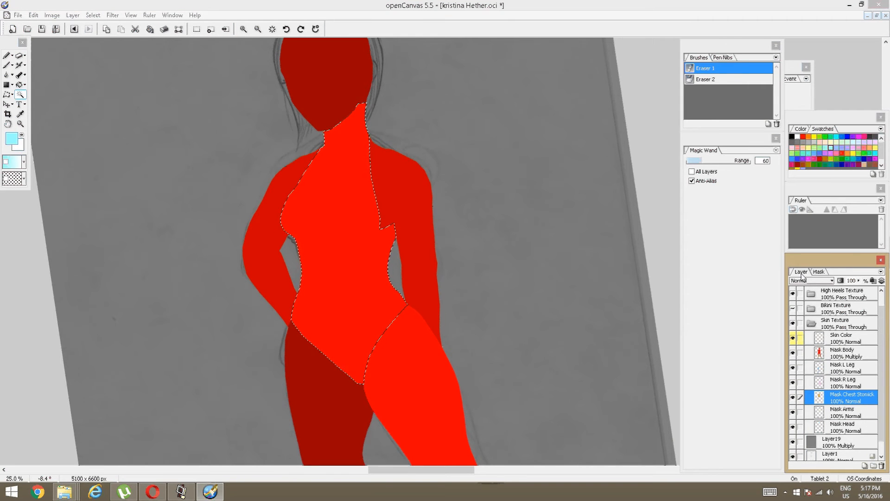
click(881, 272)
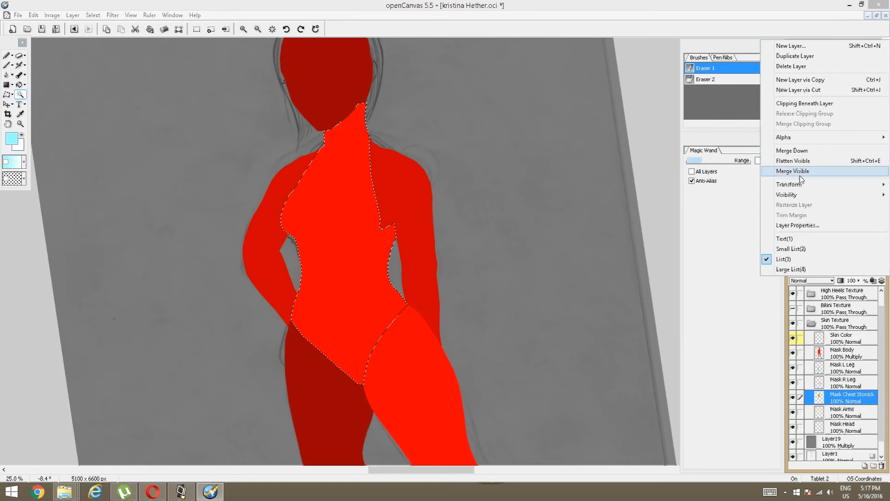
click(787, 299)
key(ctrl+shift+n)
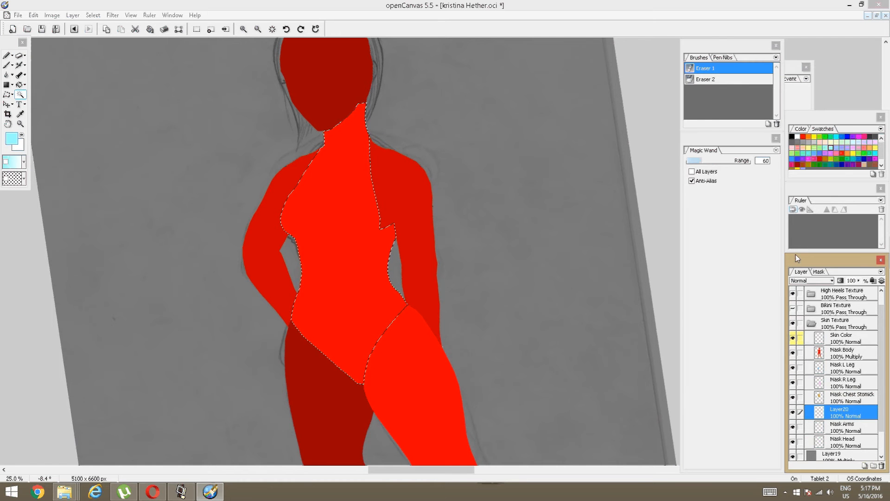
Give the new layer the same name as the existing torso mask, Mask Chest Stomick
click(847, 395)
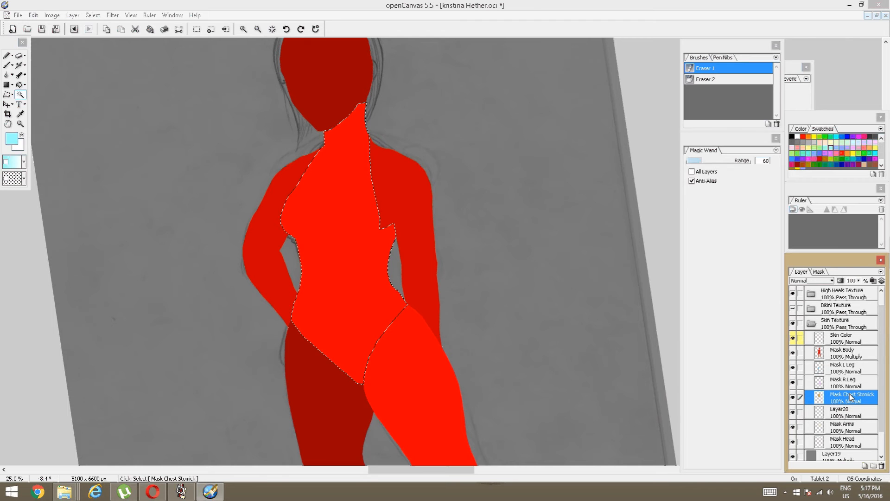
double_click(851, 397)
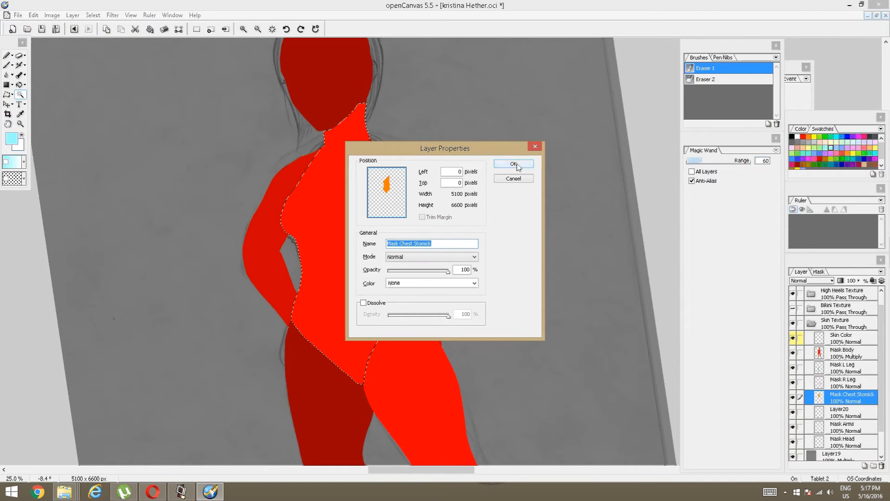
click(514, 178)
click(844, 410)
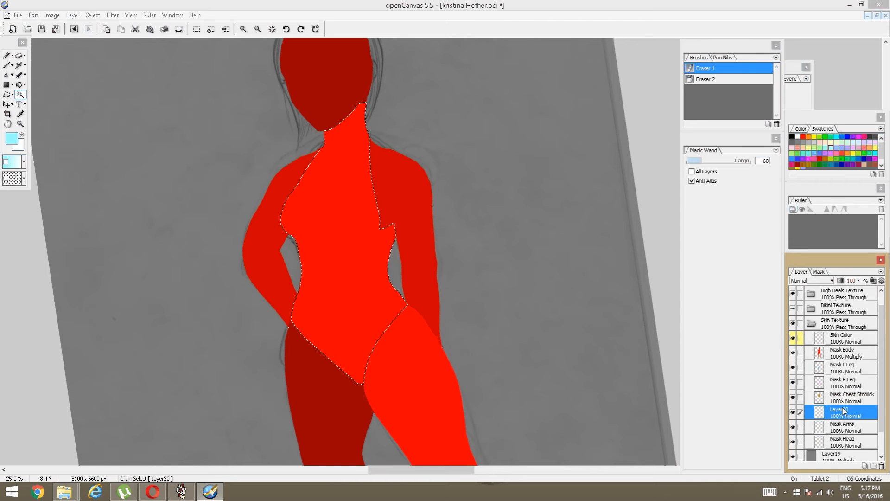
double_click(844, 410)
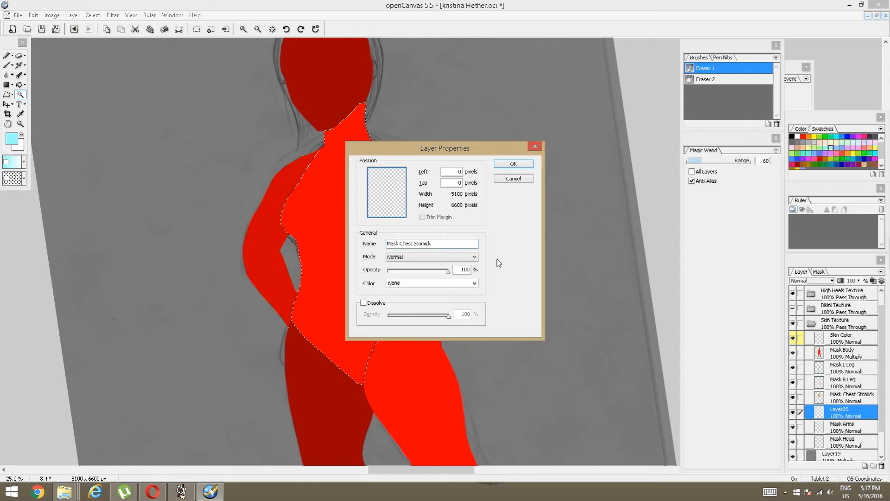
click(510, 163)
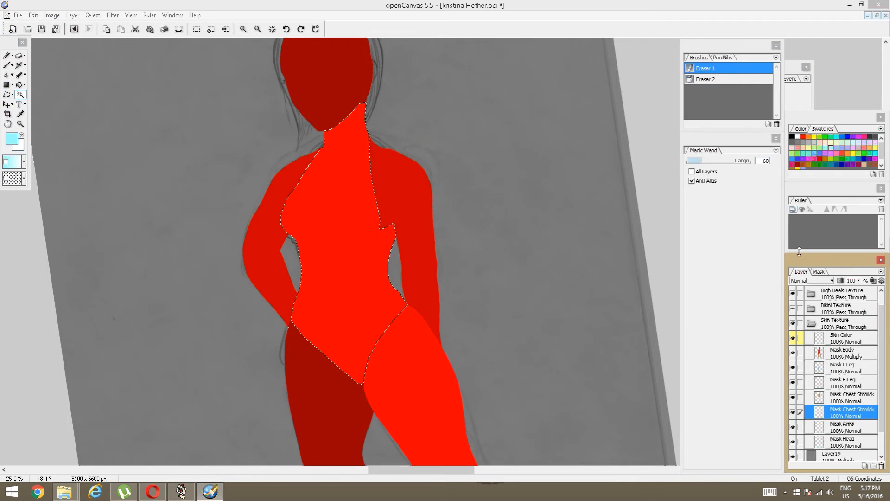
Fill the torso selection with orange on the new Mask Chest Stomick layer
click(809, 138)
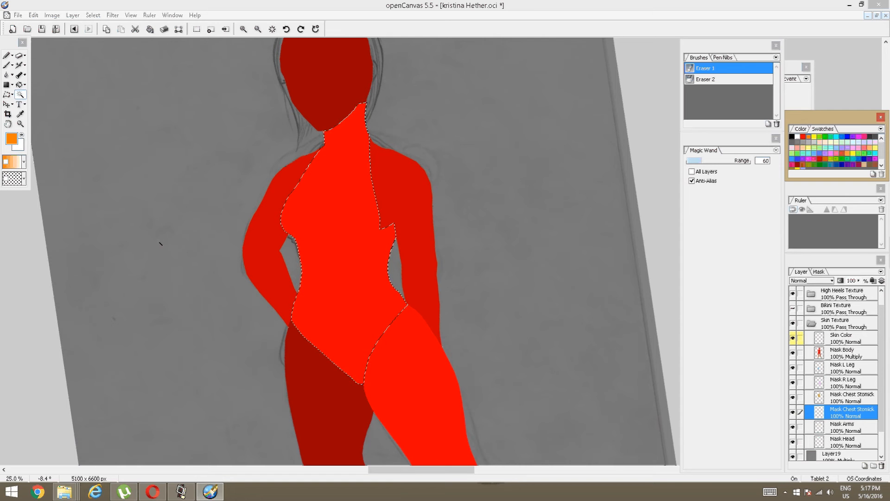
click(33, 14)
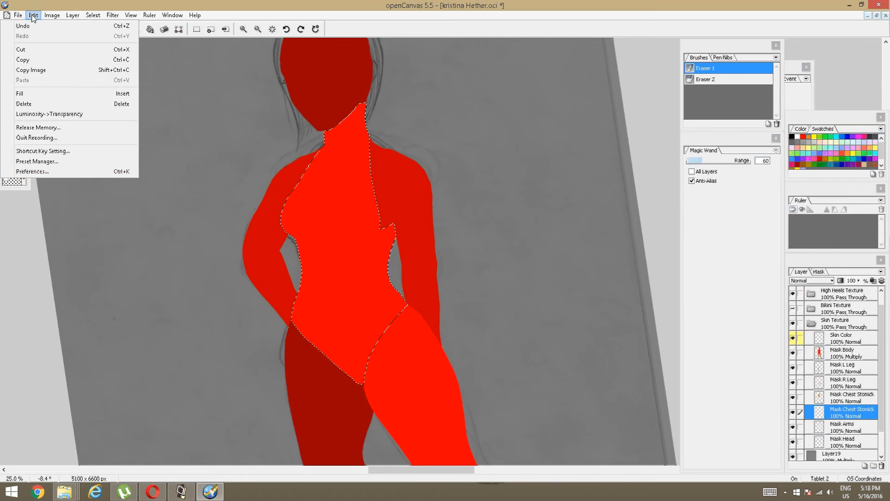
click(33, 94)
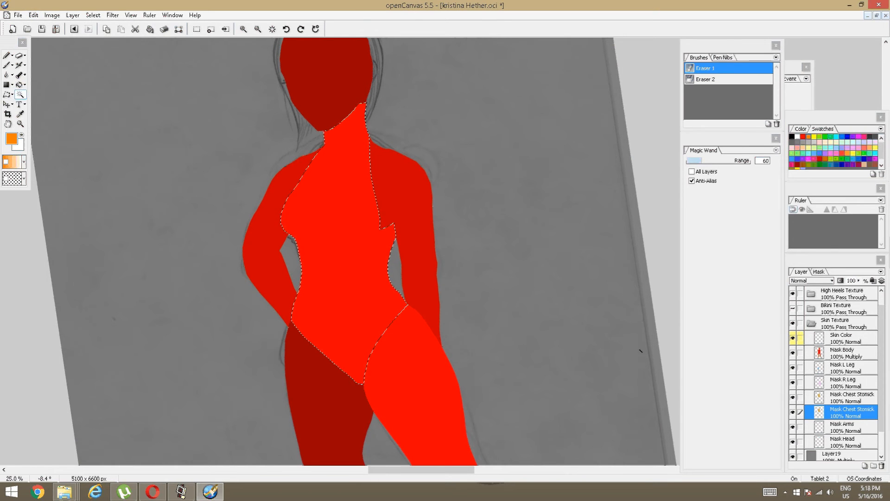
Delete the old upper Mask Chest Stomick layer and clear the selection
click(794, 399)
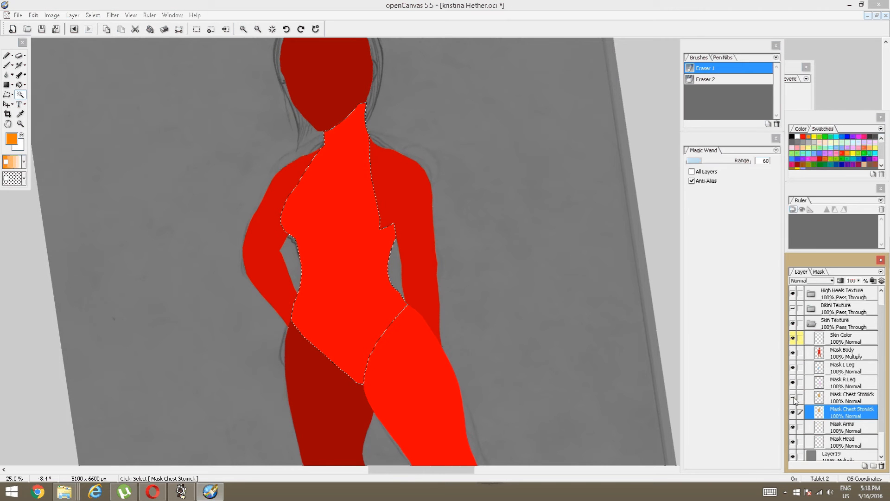
click(846, 398)
click(881, 271)
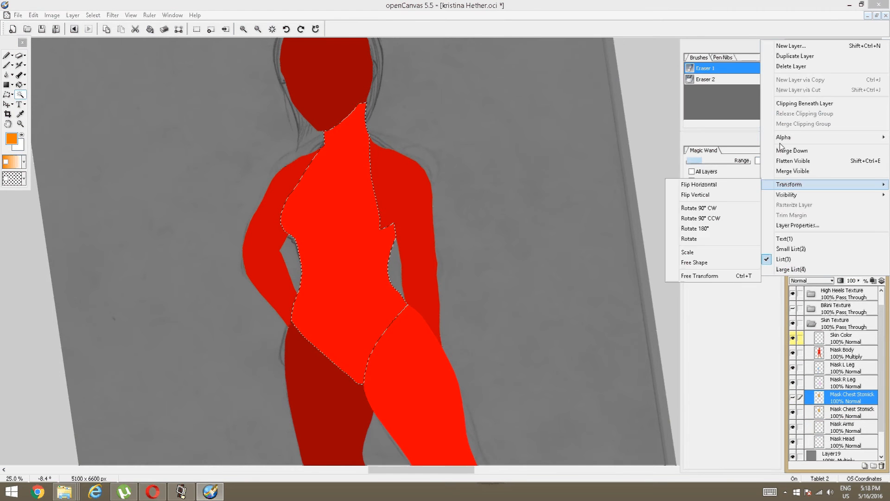
click(791, 66)
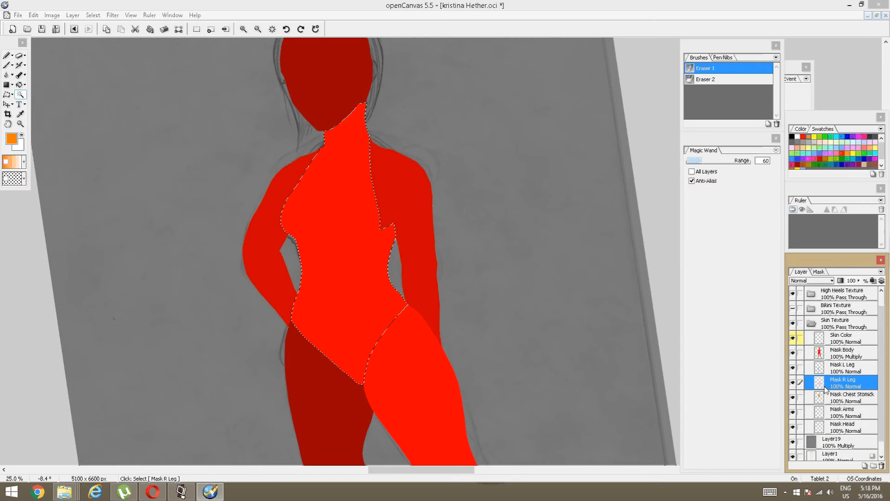
click(93, 17)
click(84, 33)
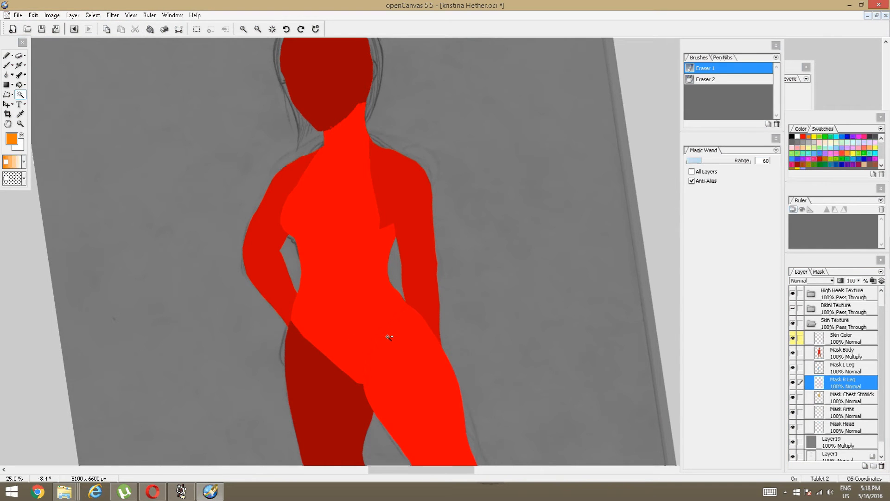
scroll(389, 337, up, 5)
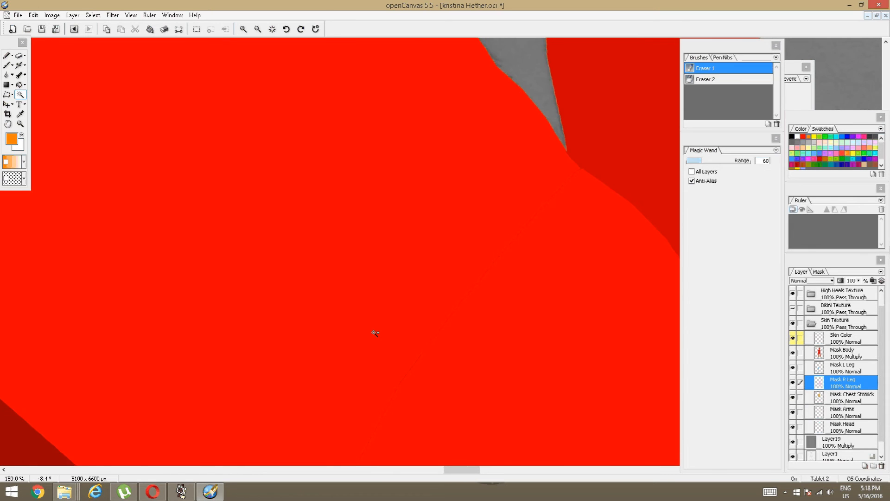
scroll(376, 333, down, 2)
click(380, 350)
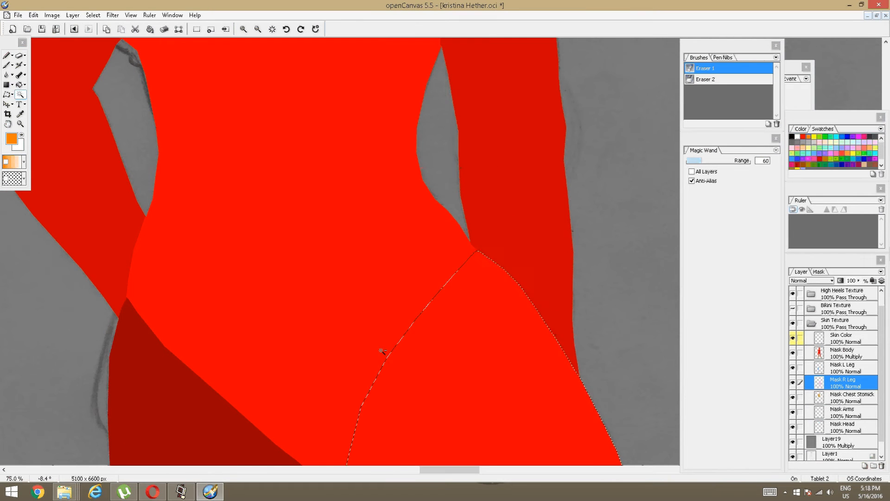
key(ctrl+z)
scroll(382, 365, down, 3)
scroll(390, 344, down, 1)
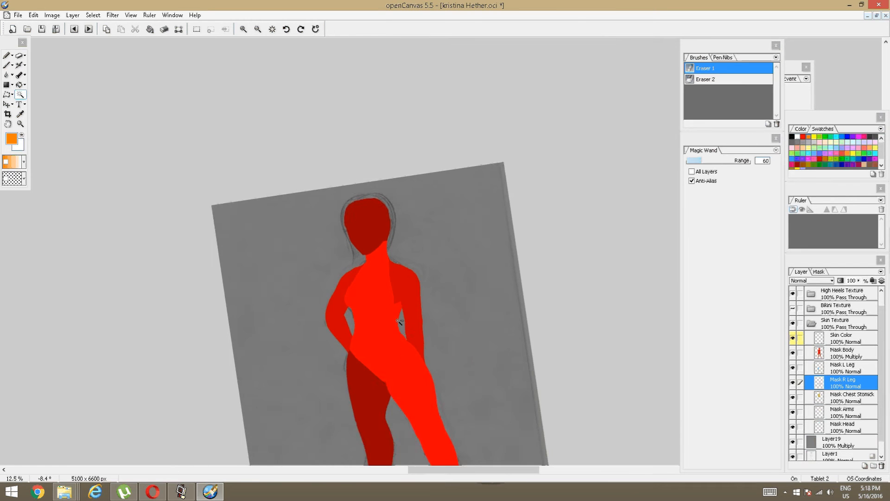
Hide the Mask Body layer and reset the canvas rotation
click(793, 353)
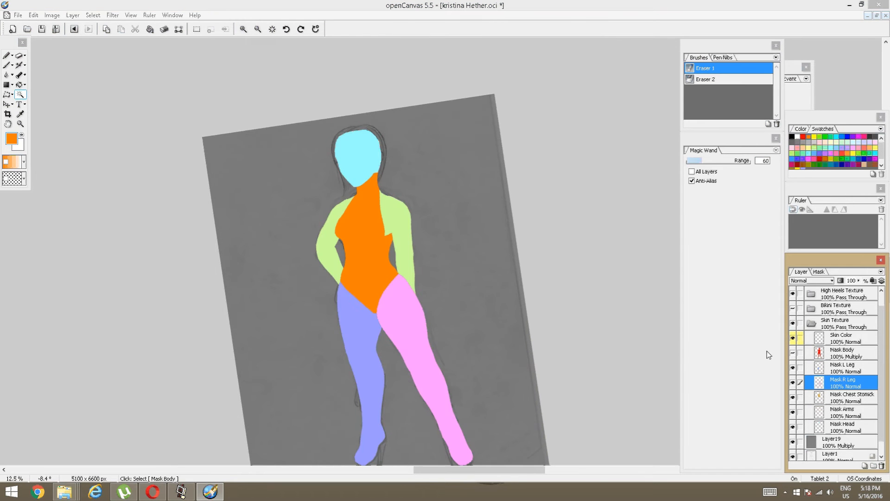
click(387, 236)
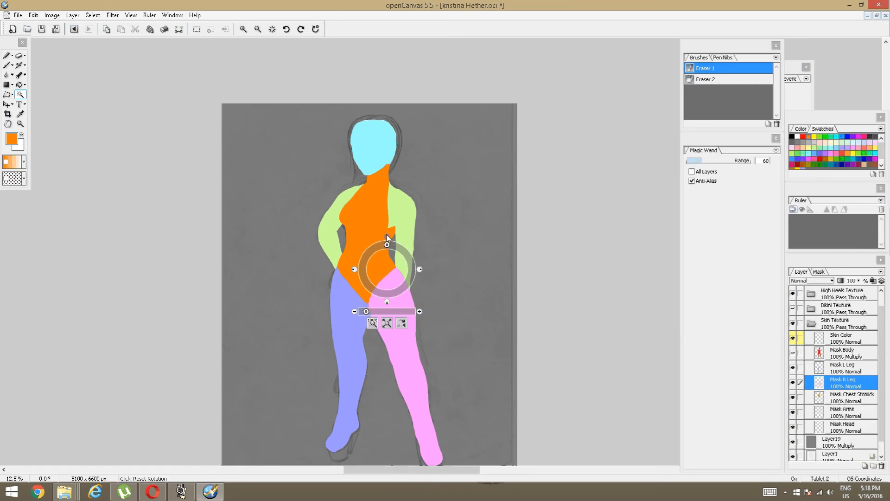
click(192, 491)
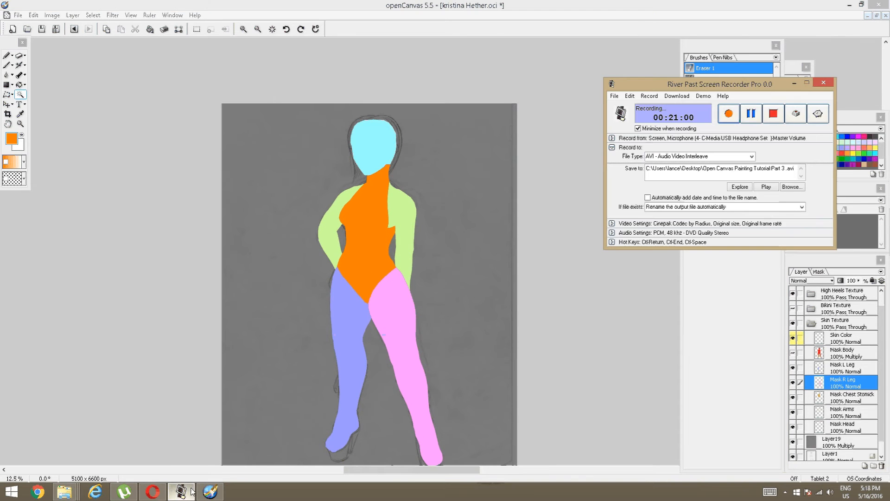
click(191, 491)
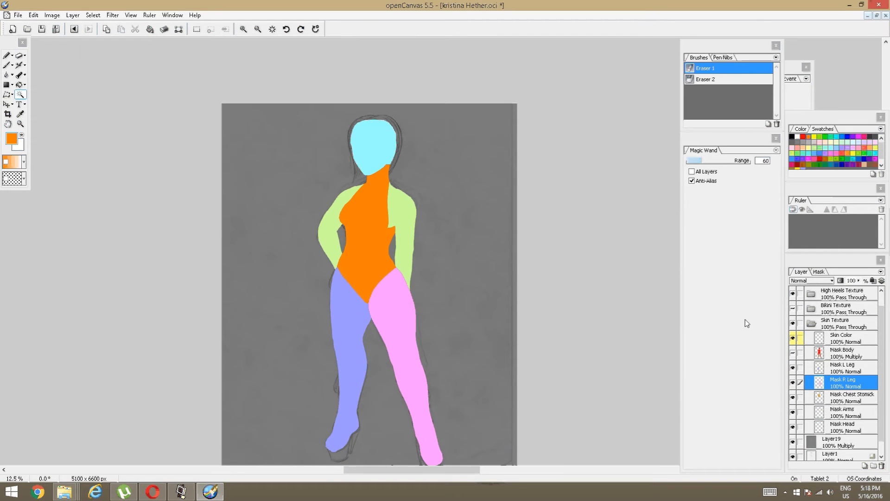
Show the Bikini Texture layer folder over the coloured body masks
click(794, 309)
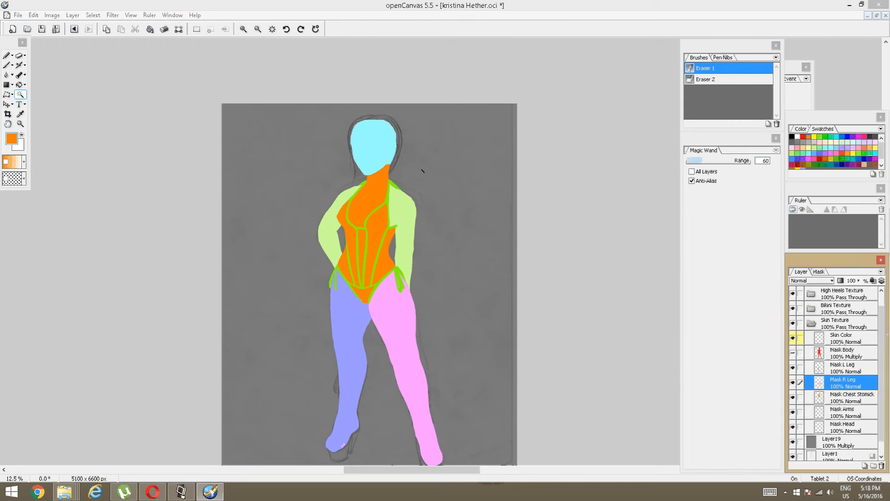
Show the Mask Body layer again and select the whole body silhouette on it with the Magic Wand
scroll(423, 171, up, 3)
scroll(408, 232, down, 2)
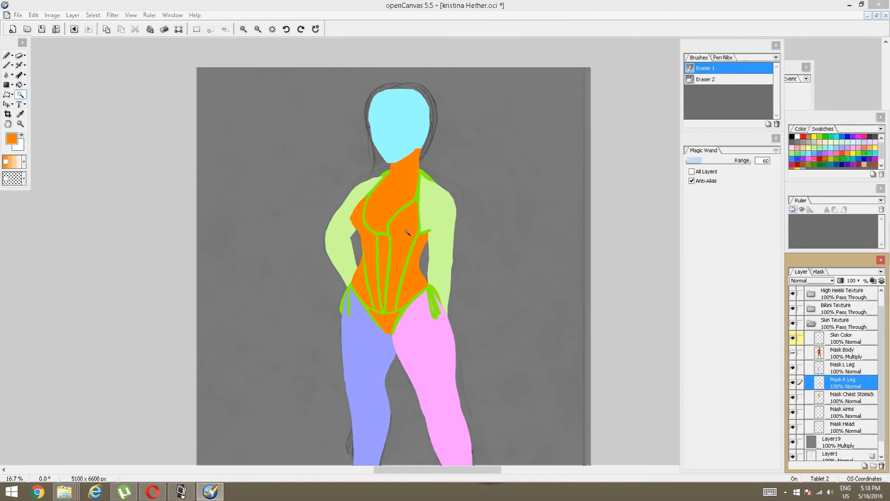
drag(412, 228, 379, 203)
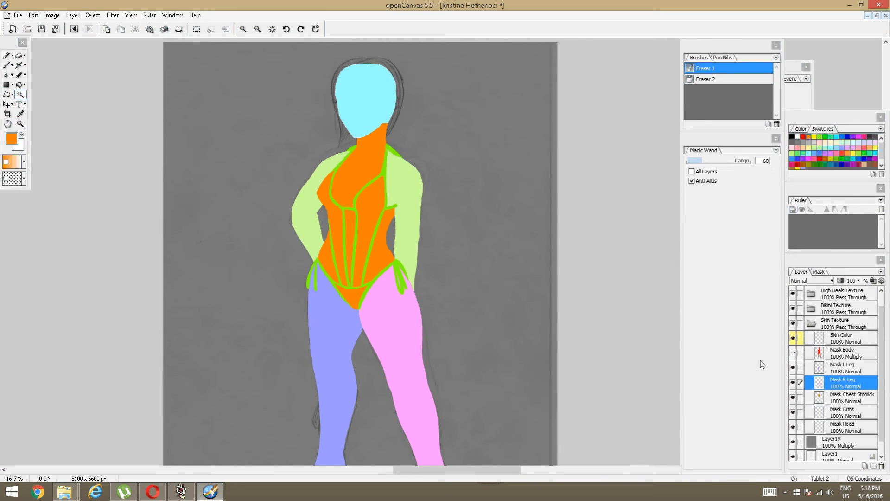
click(793, 354)
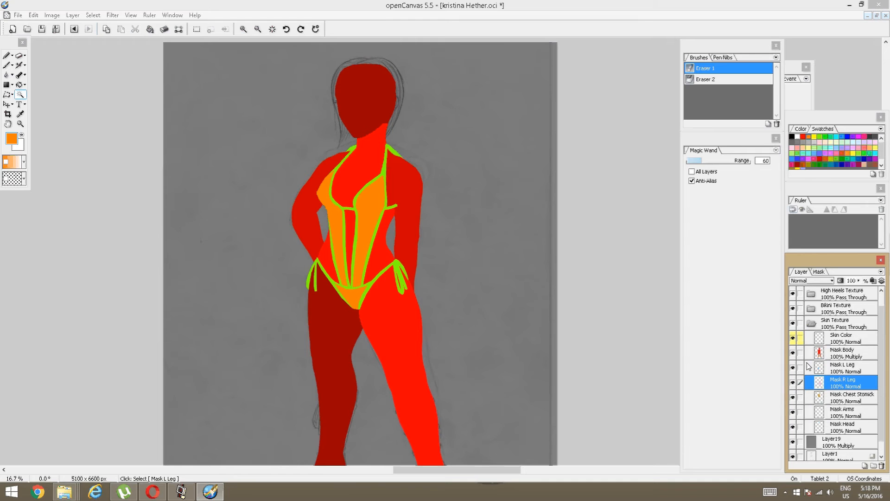
click(837, 342)
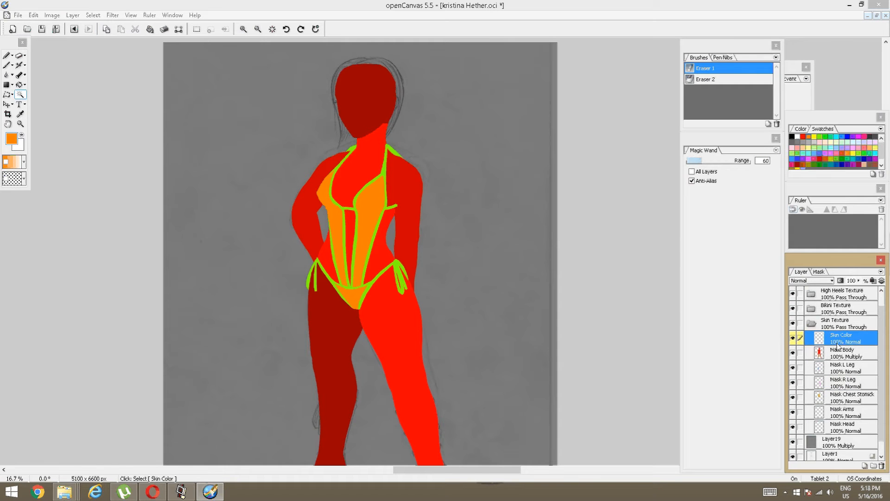
click(820, 355)
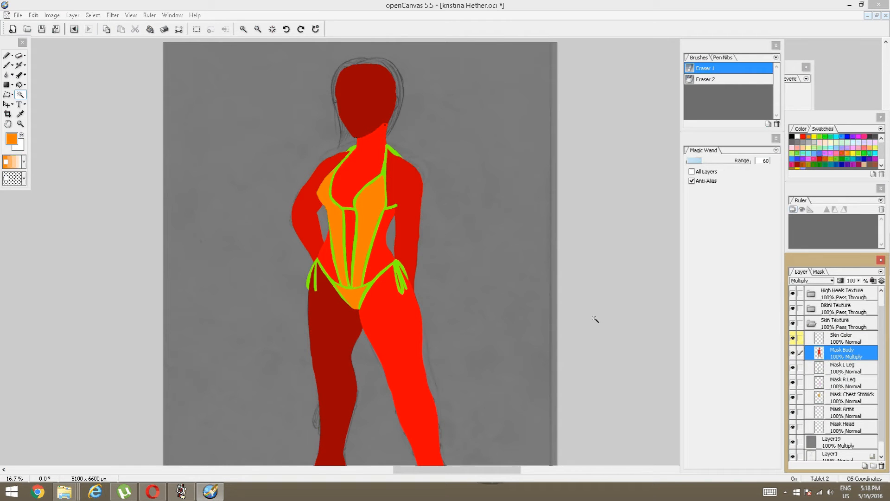
click(371, 116)
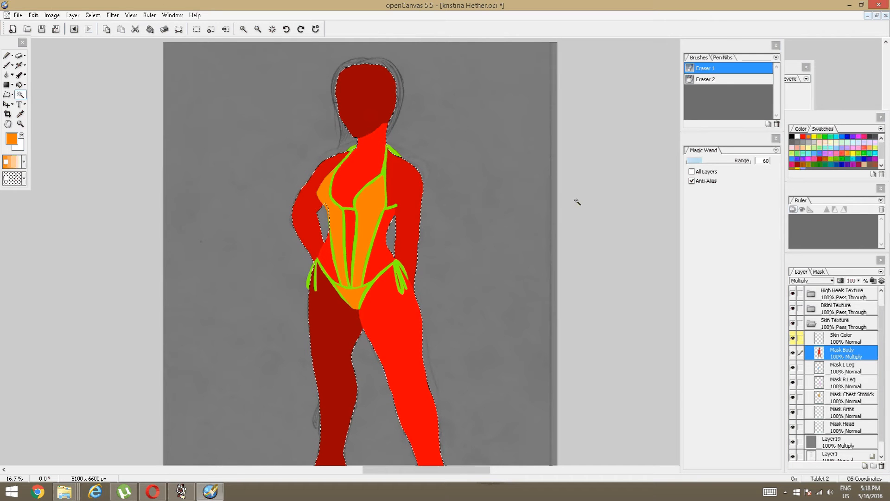
Add a new layer in the Skin Texture folder, then activate the Skin Color layer with light peach FFE8CC as the foreground colour
click(865, 466)
click(833, 354)
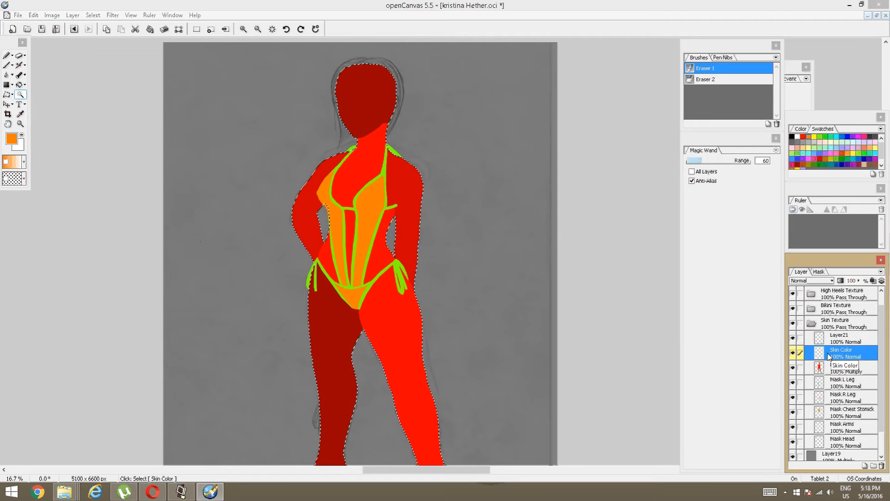
click(13, 140)
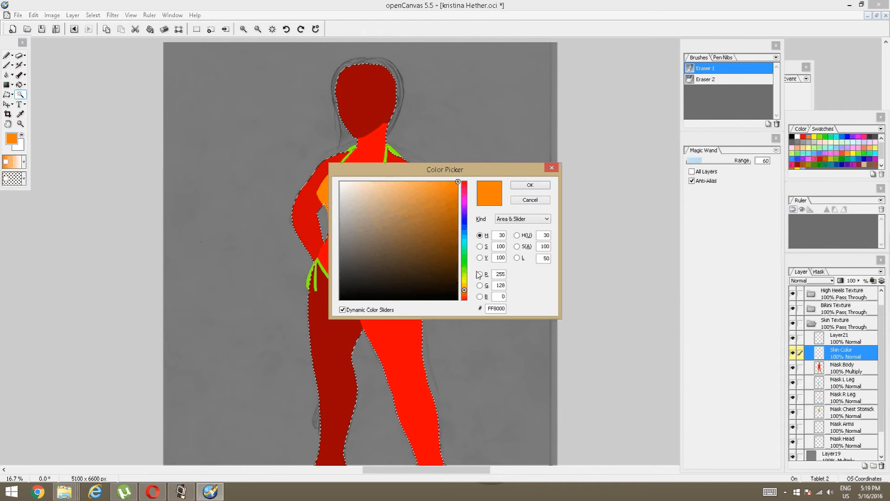
drag(464, 290, 466, 288)
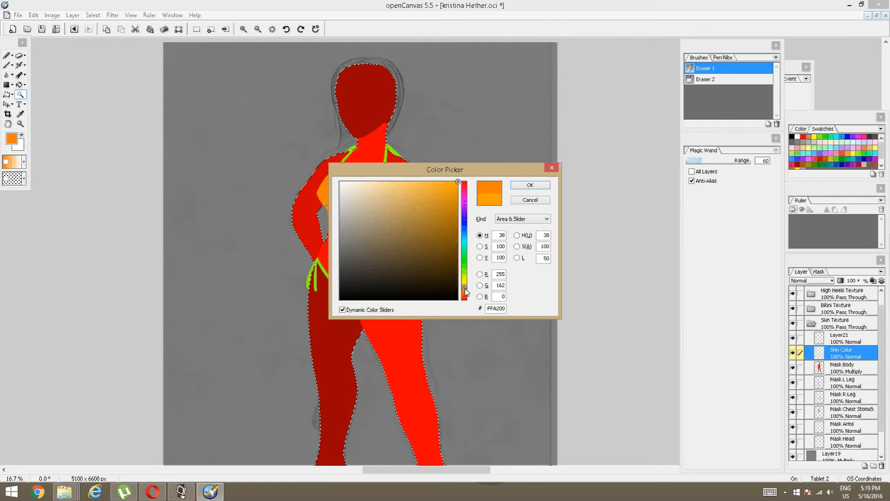
click(368, 182)
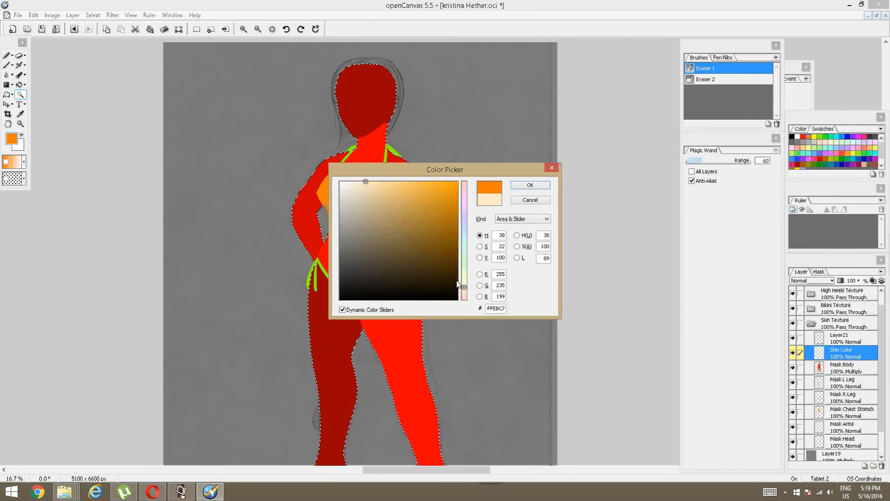
click(364, 182)
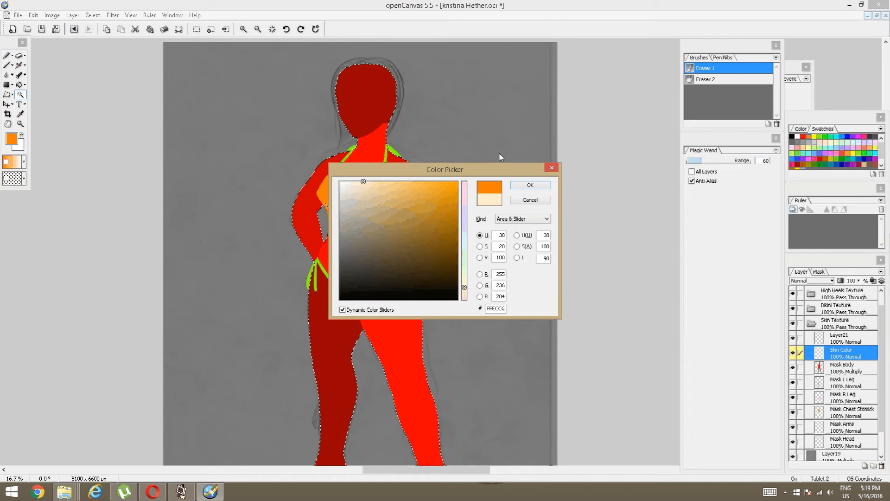
click(465, 289)
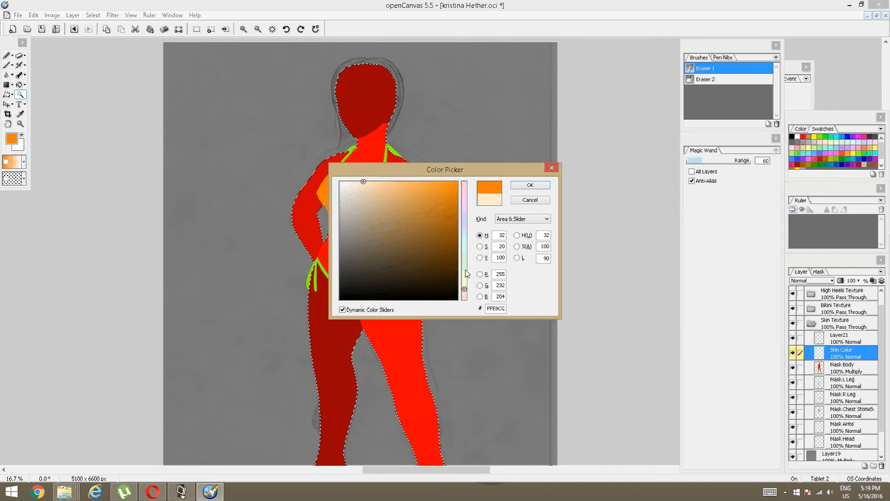
click(530, 187)
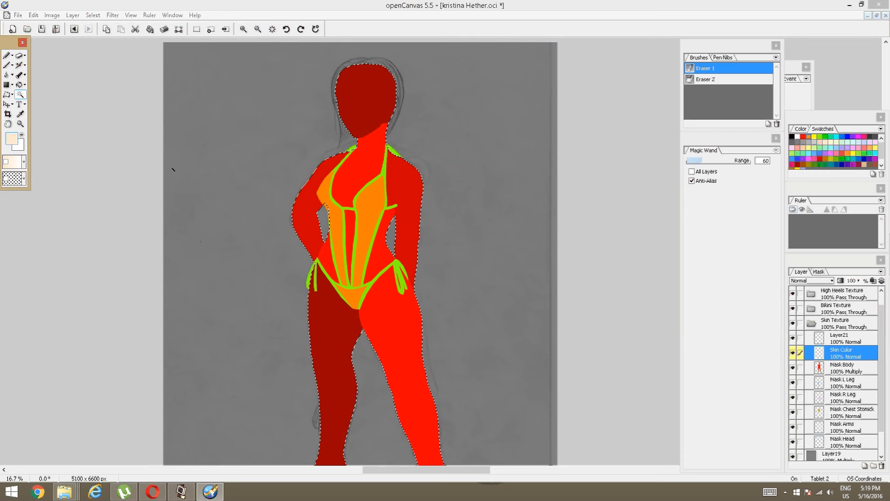
Try filling the body selection on the Skin Color layer with the light peach, and undo the fill
click(20, 84)
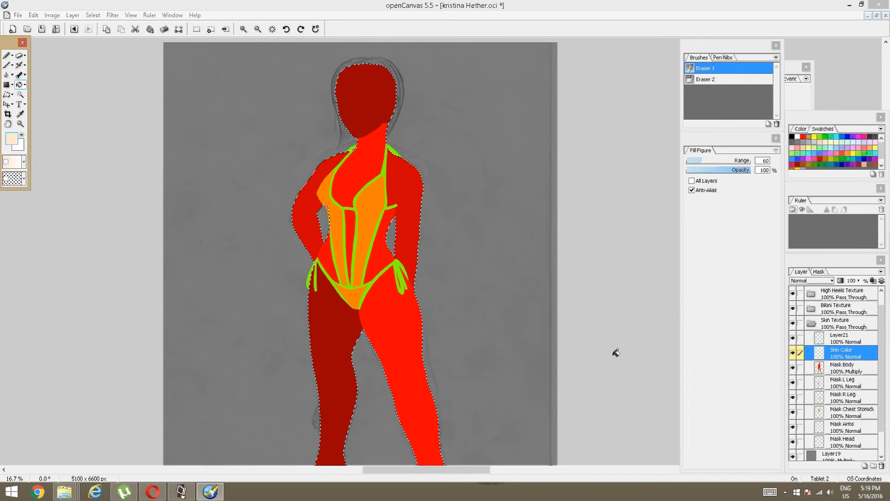
click(35, 16)
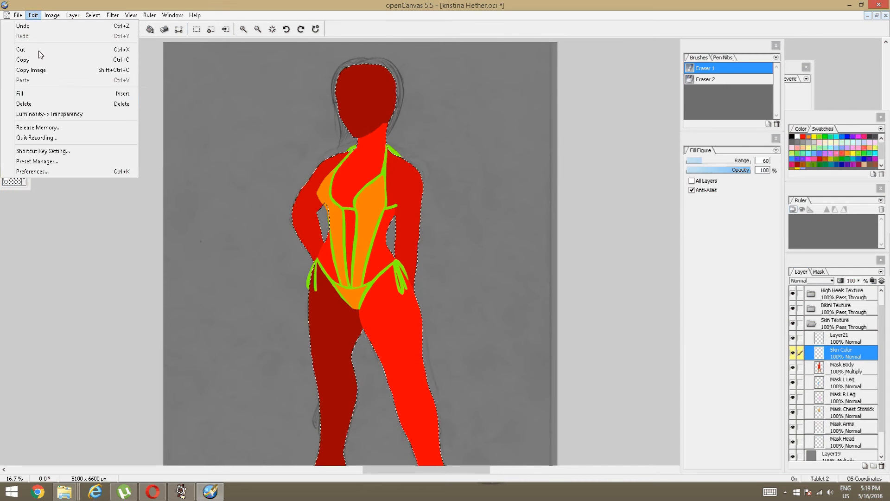
click(40, 94)
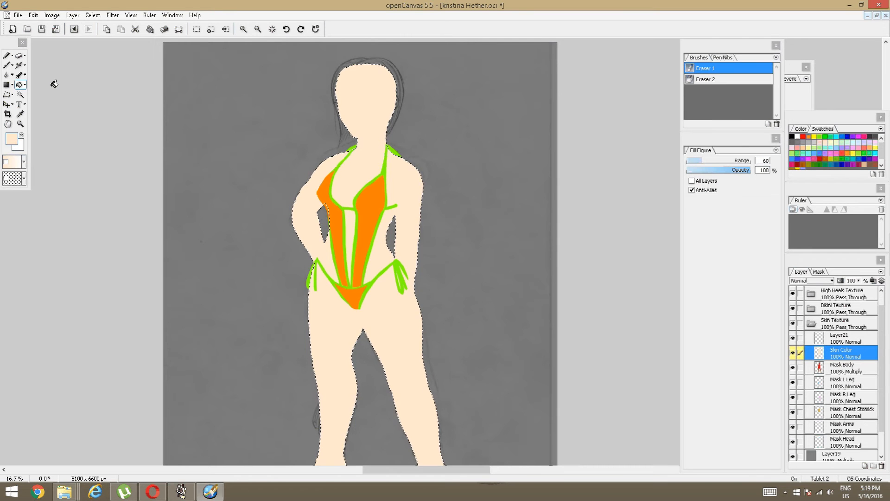
key(ctrl+z)
Try the deeper skin tone FFDFBA as the fill of the body selection, and undo it
click(16, 140)
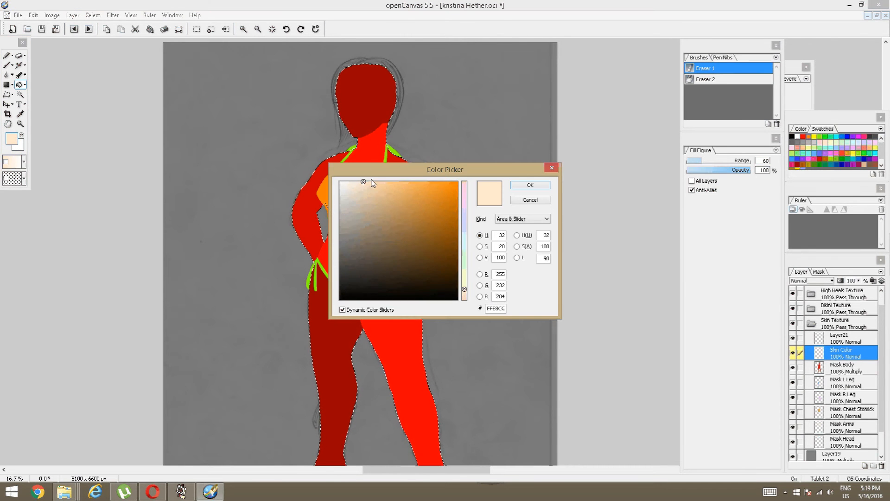
click(531, 184)
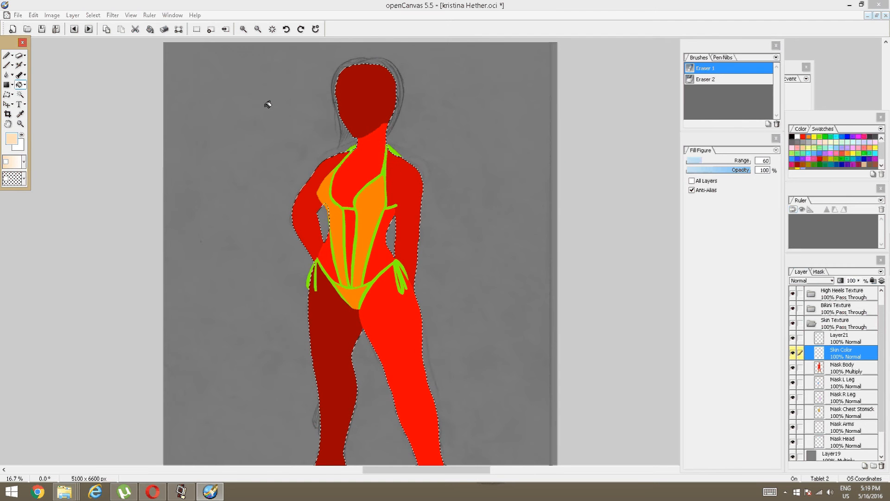
click(298, 146)
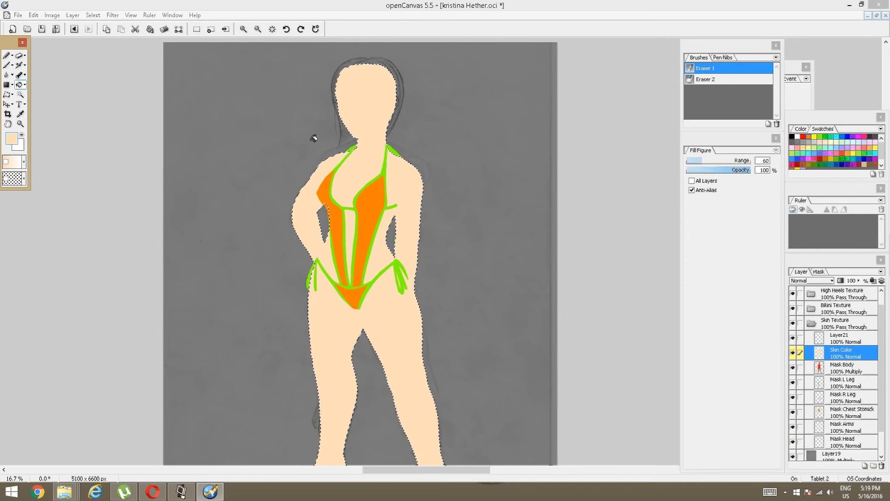
key(ctrl+z)
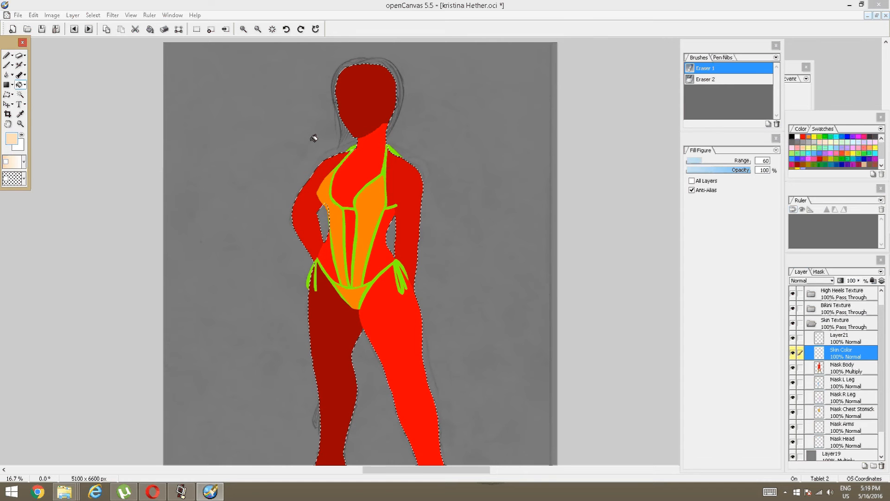
Set the foreground colour to the warmer skin tone FFD4A2 and fill the body selection on the Skin Color layer
click(33, 15)
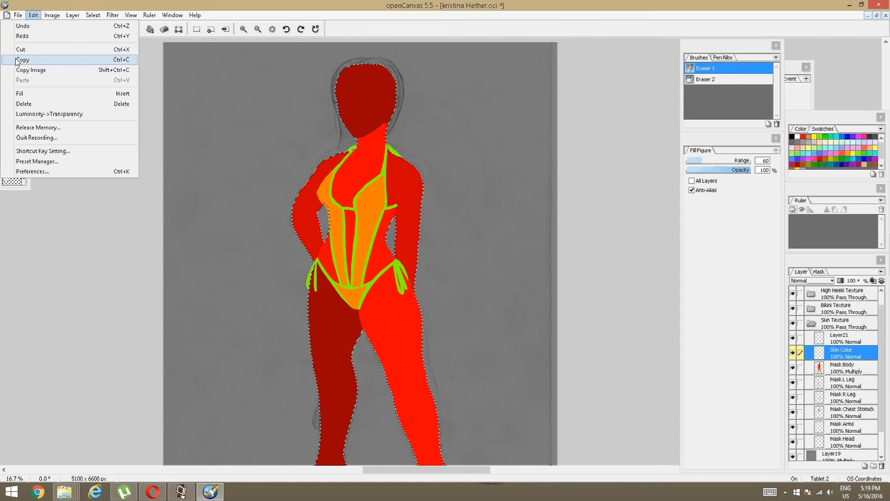
click(73, 35)
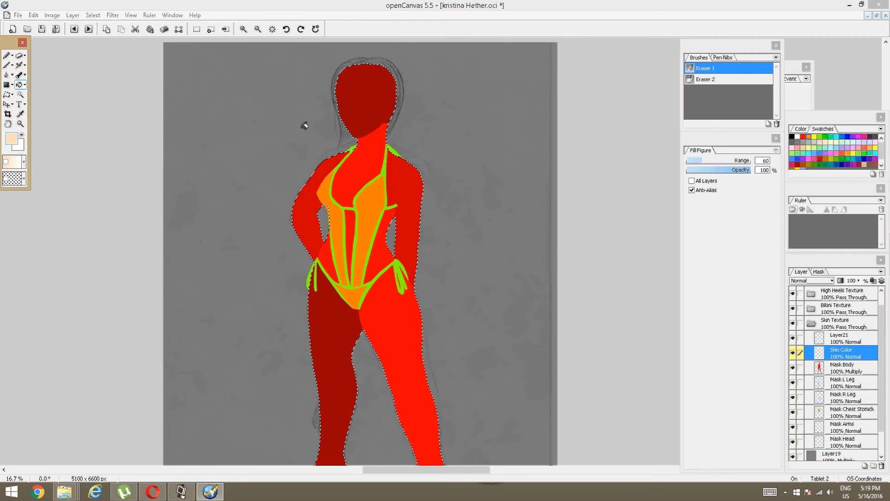
click(13, 140)
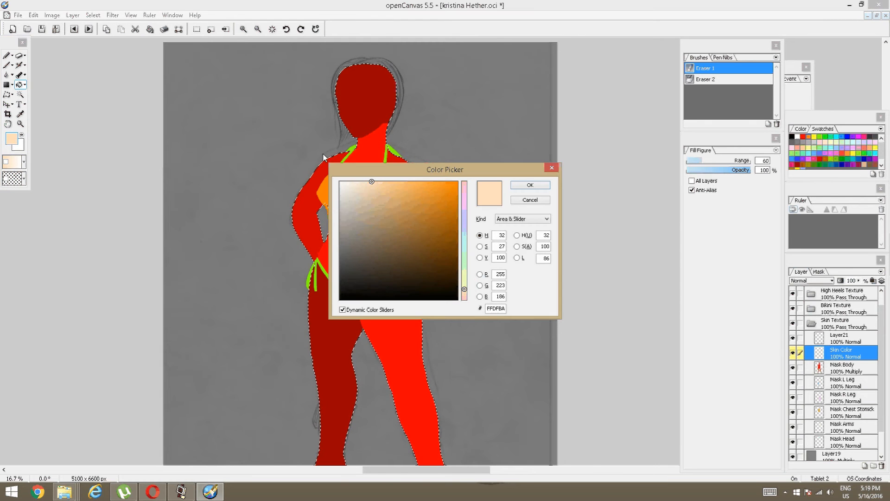
click(380, 182)
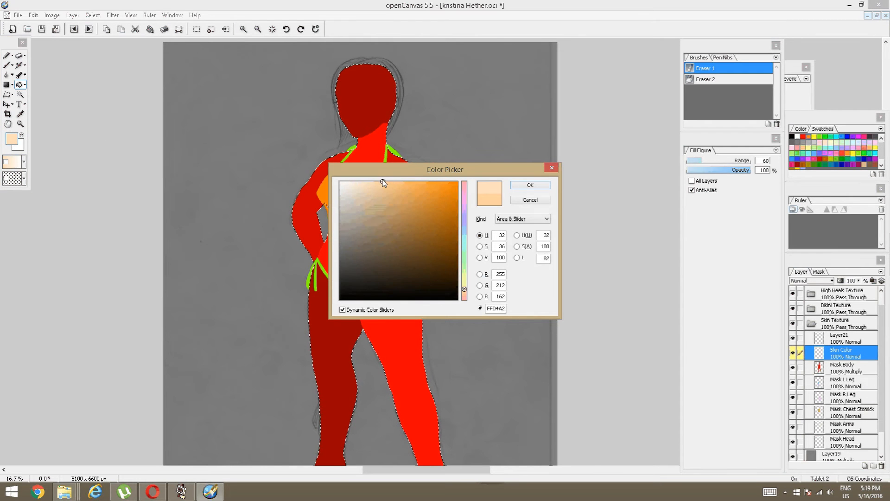
click(529, 186)
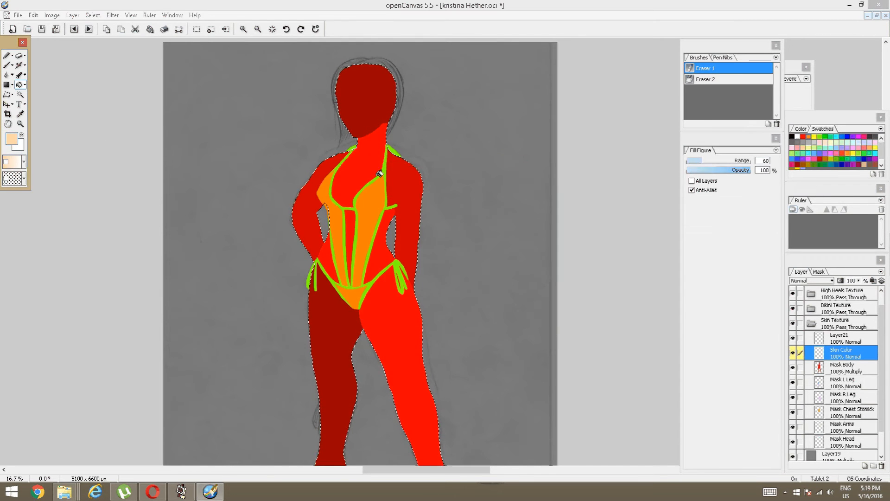
click(209, 171)
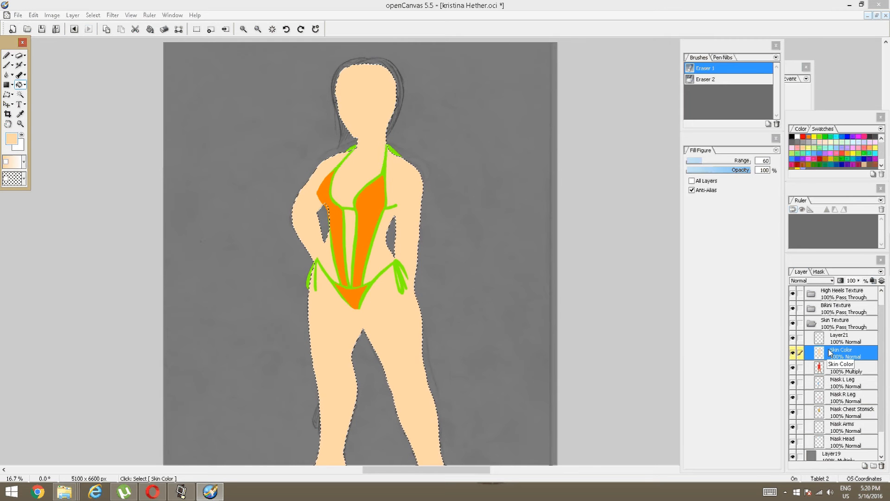
Collapse the Skin Texture folder in favour of the expanded Bikini Texture folder, and clear the body selection
click(810, 326)
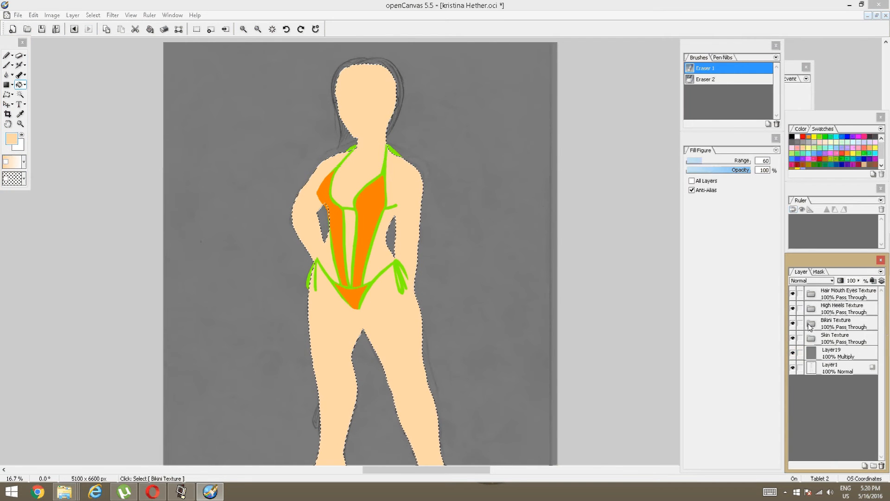
click(814, 338)
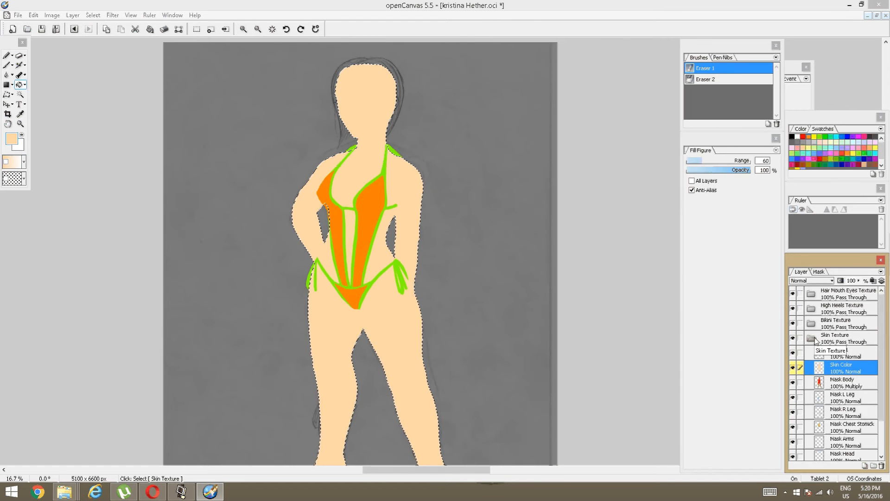
click(814, 339)
click(812, 323)
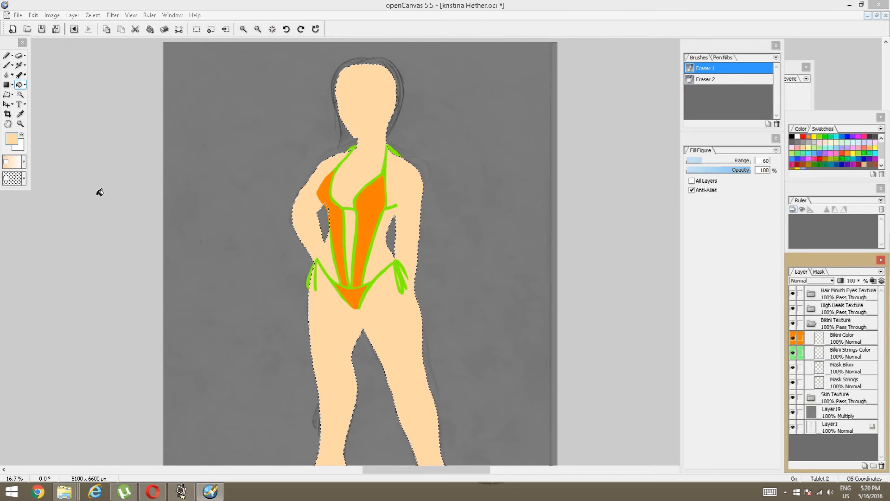
click(92, 15)
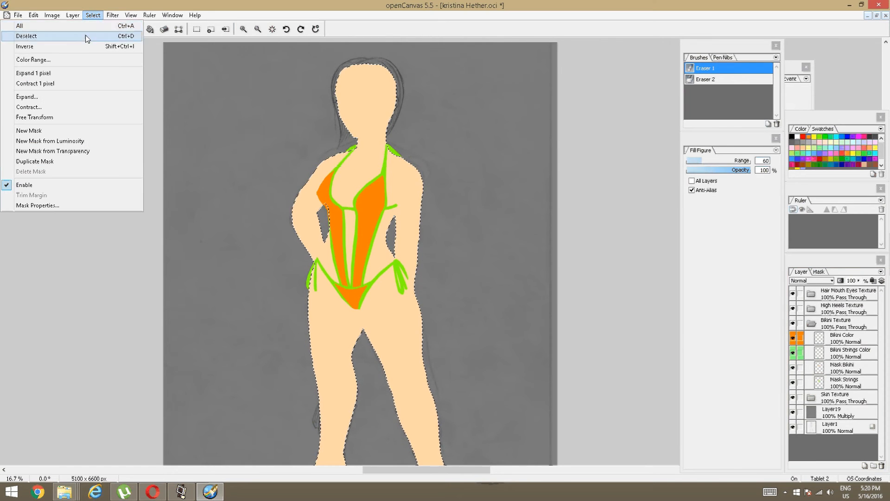
click(86, 37)
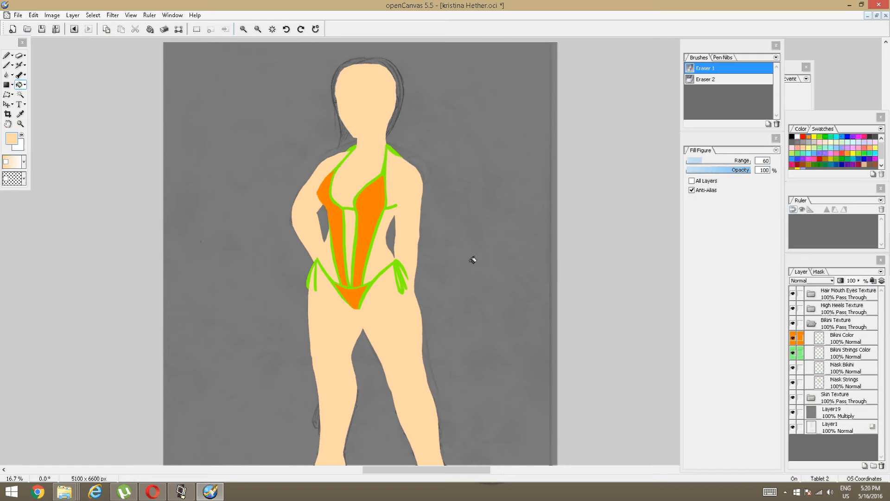
Select the bikini shape including its strings on the Mask Strings layer with the Magic Wand
click(828, 383)
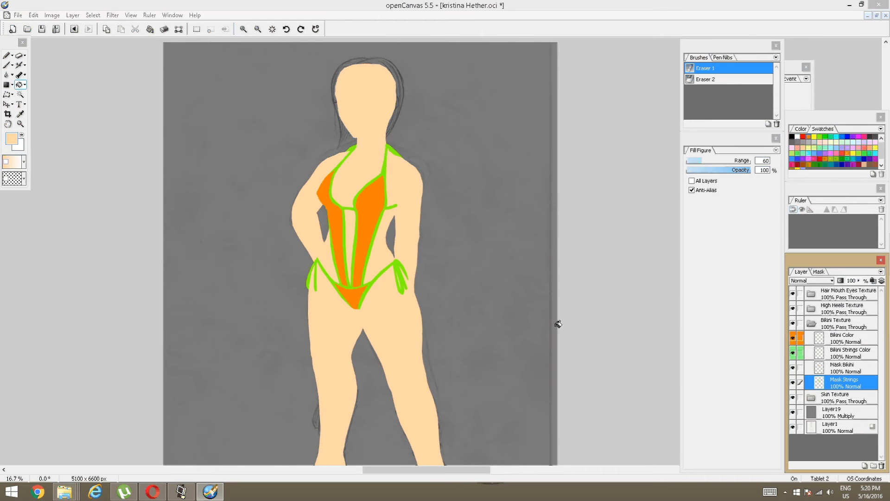
click(20, 95)
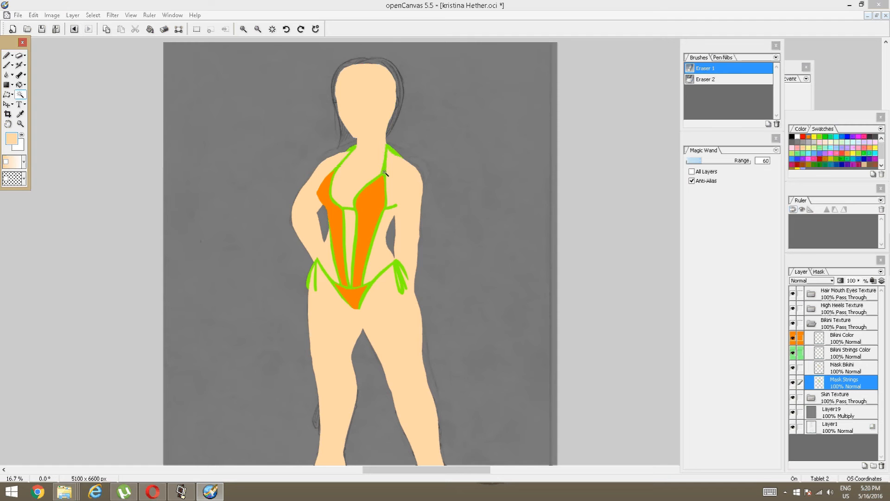
click(378, 188)
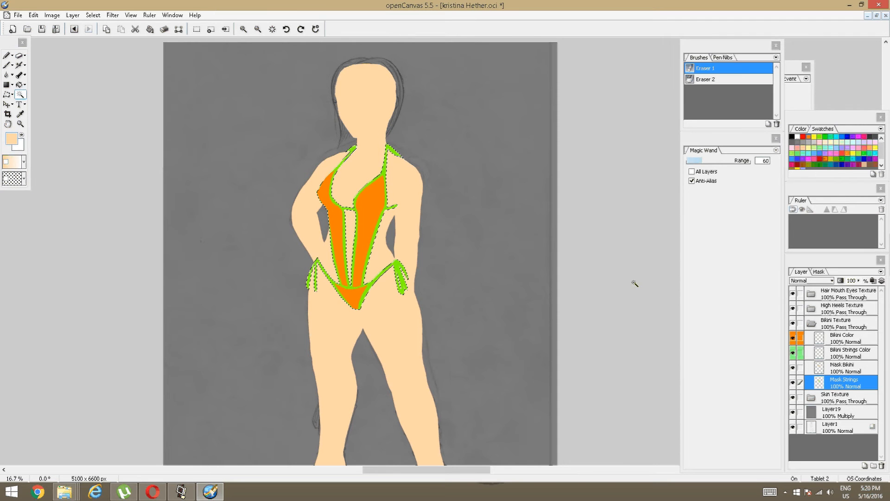
scroll(385, 283, up, 1)
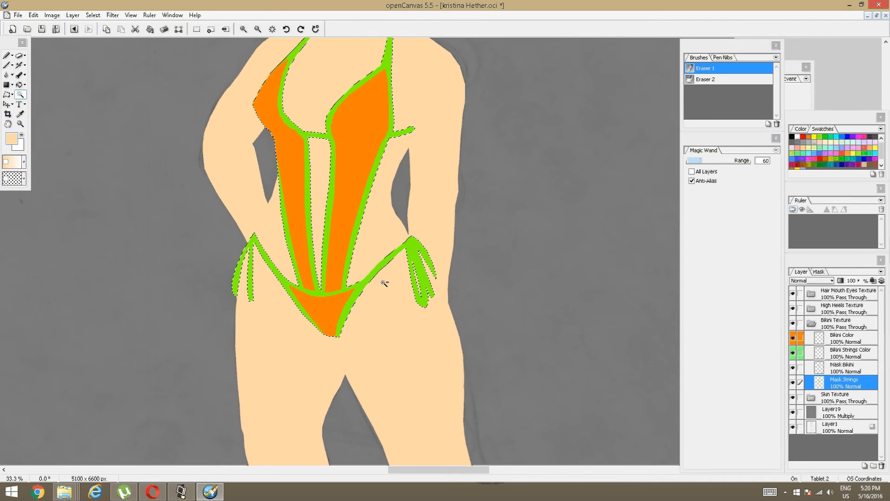
Expand the Skin Texture folder and clear the selection around the bikini strings
scroll(384, 283, up, 1)
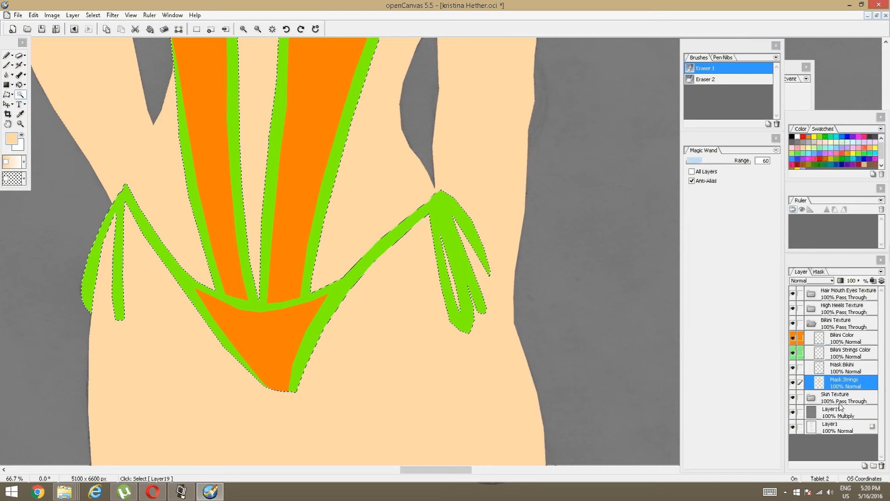
click(813, 398)
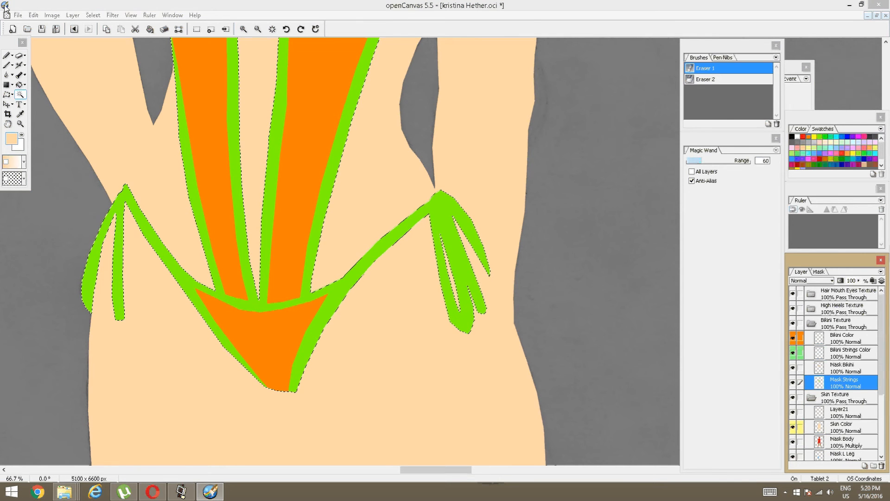
click(92, 15)
click(89, 34)
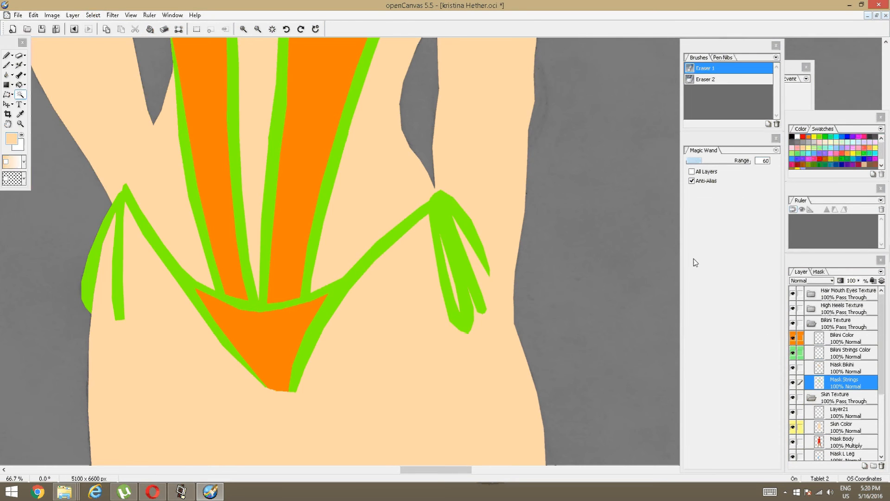
Select the leg shape on the Mask R Leg layer with the Magic Wand
scroll(835, 371, down, 1)
click(842, 412)
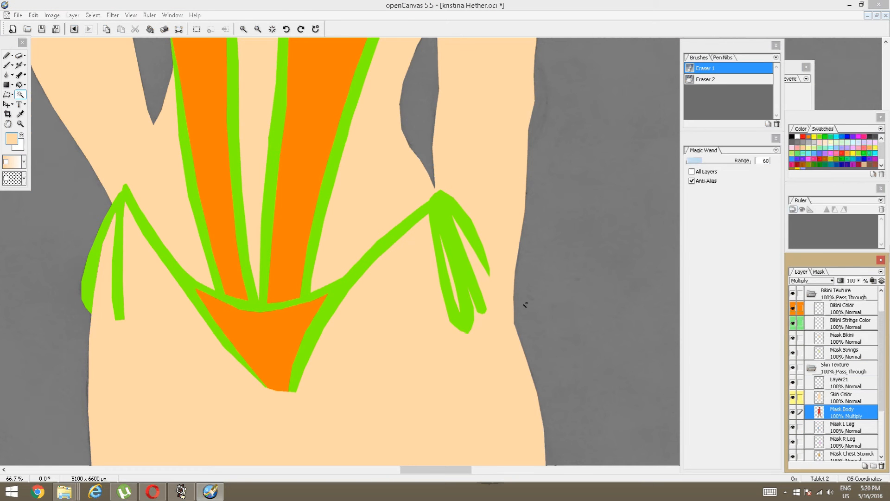
scroll(483, 292, up, 2)
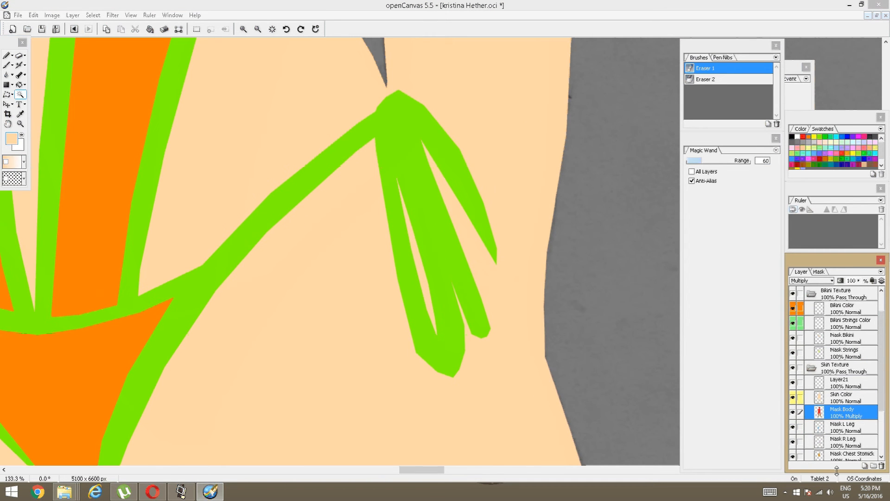
scroll(830, 394, down, 4)
click(829, 369)
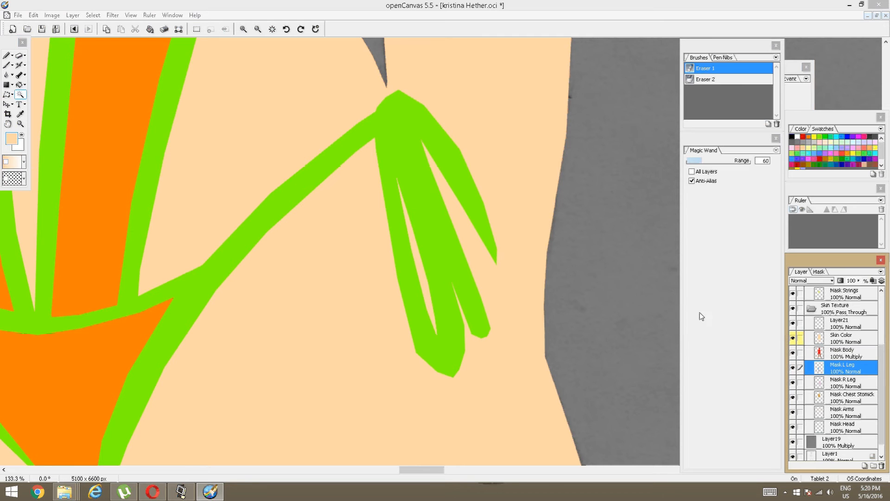
key(space)
drag(414, 163, 394, 180)
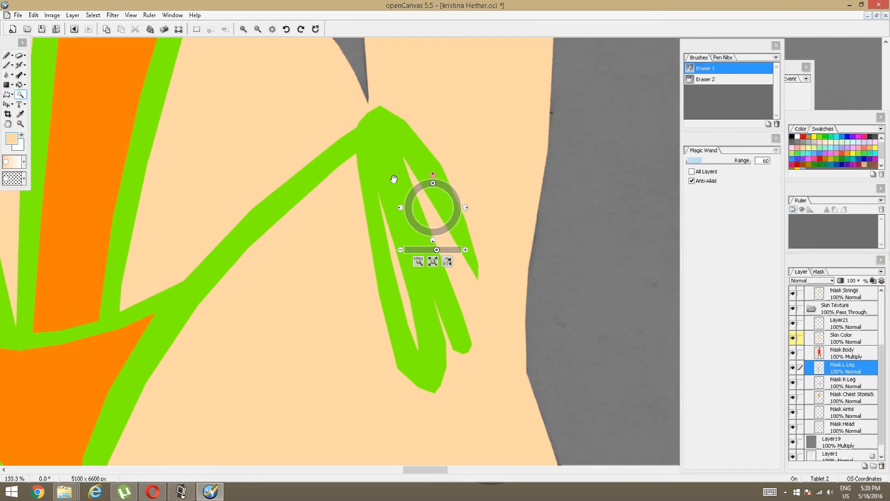
click(824, 386)
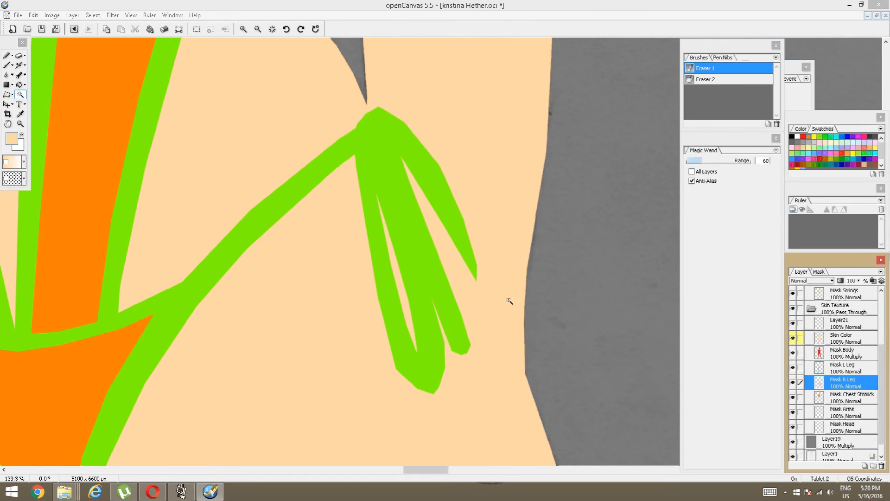
click(290, 327)
key(space)
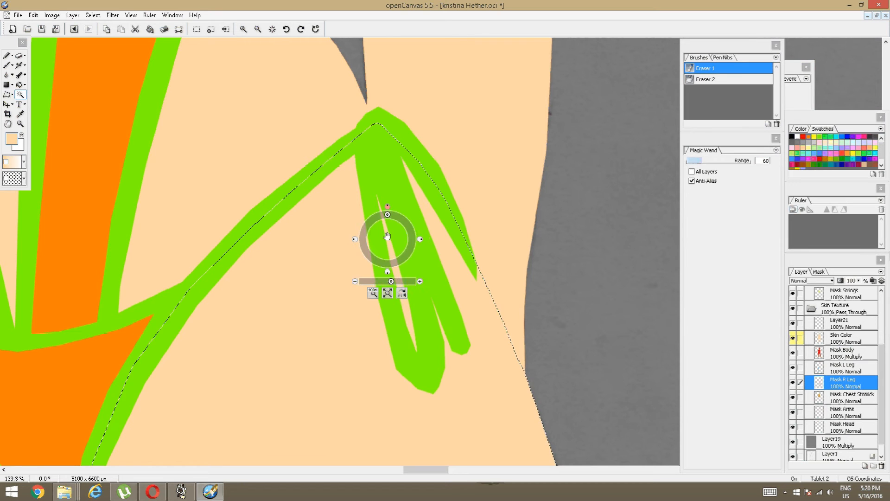
drag(388, 238, 332, 277)
key(ctrl+plus)
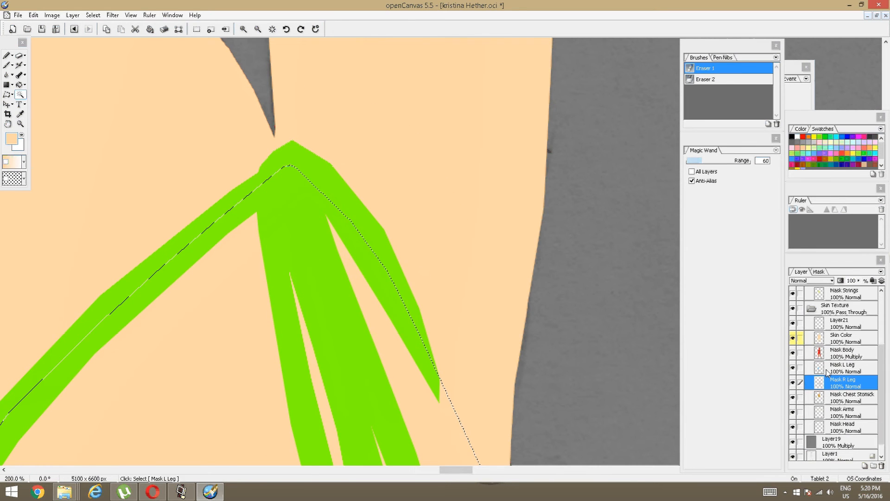
Hide the Skin Color and Mask Body layers and set the Mask R Leg layer's blend mode to Multiply
click(817, 342)
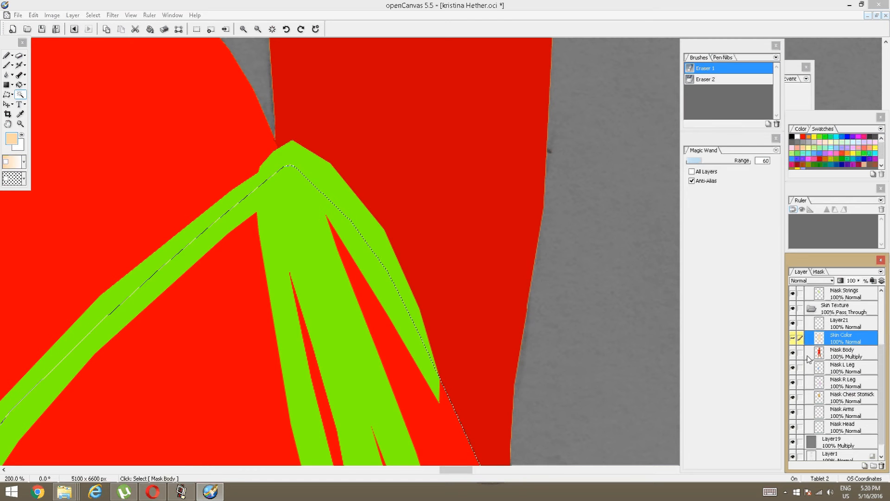
click(794, 354)
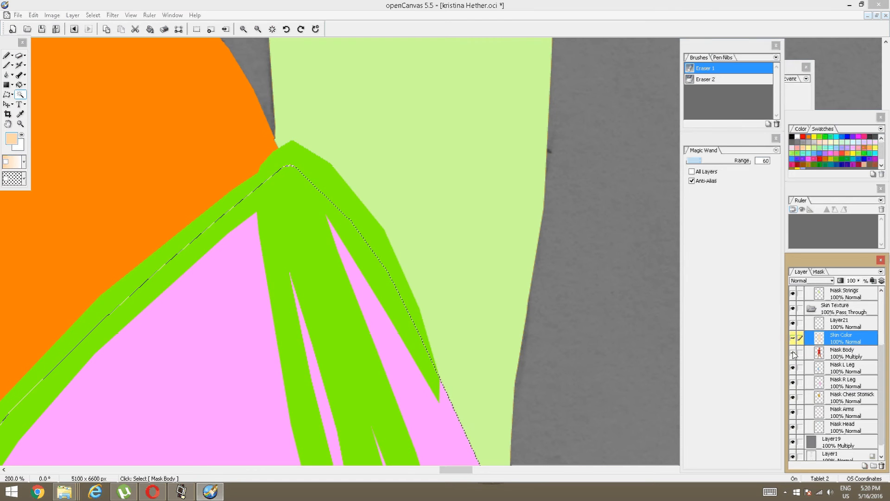
click(821, 383)
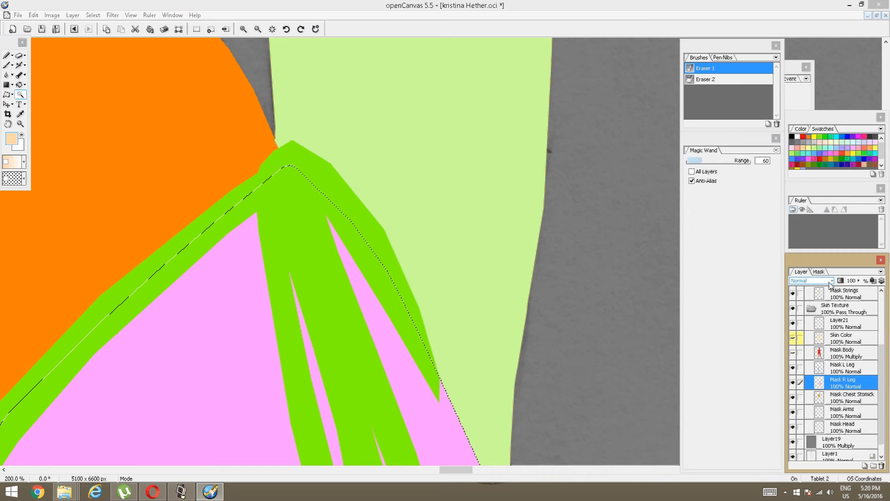
click(811, 280)
click(816, 108)
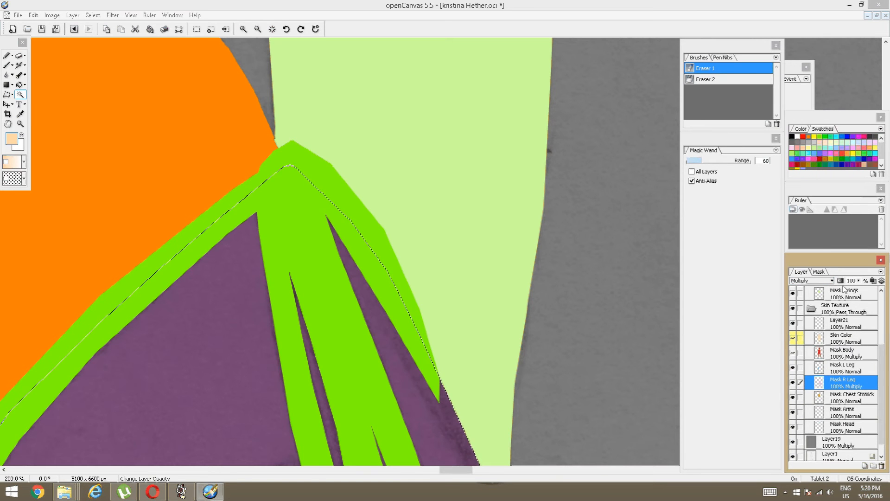
Set the Mask Strings layer's blend mode to Multiply and hide the Mask Arms layer
scroll(827, 337, up, 3)
click(839, 367)
click(811, 280)
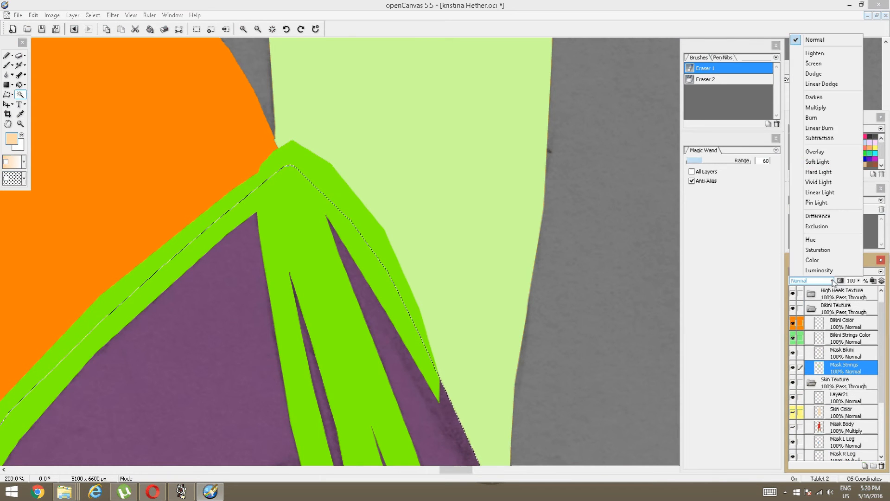
click(817, 107)
scroll(872, 404, down, 1)
scroll(848, 410, down, 1)
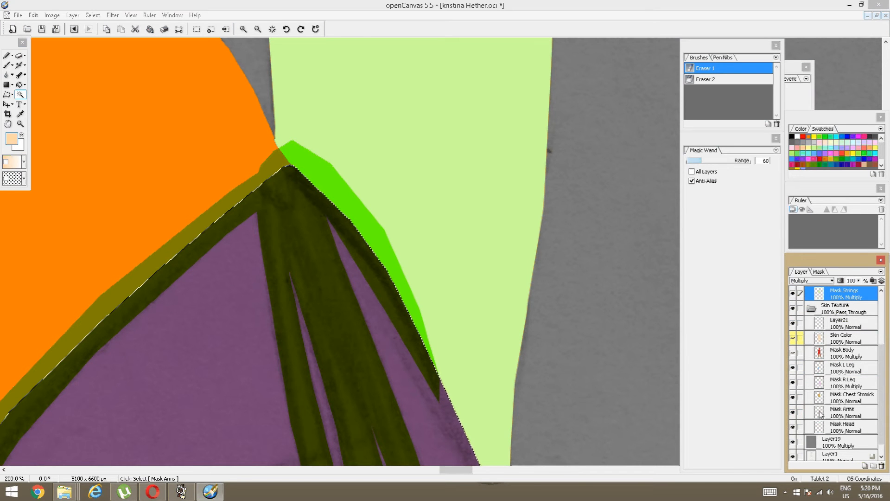
click(794, 411)
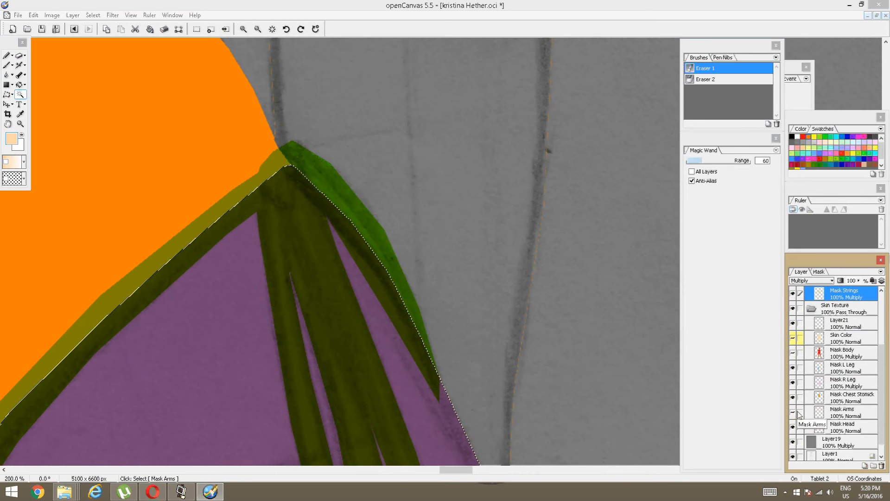
Erase the outermost hip string inside the leg selection on the Mask Strings layer with Eraser 1
click(19, 56)
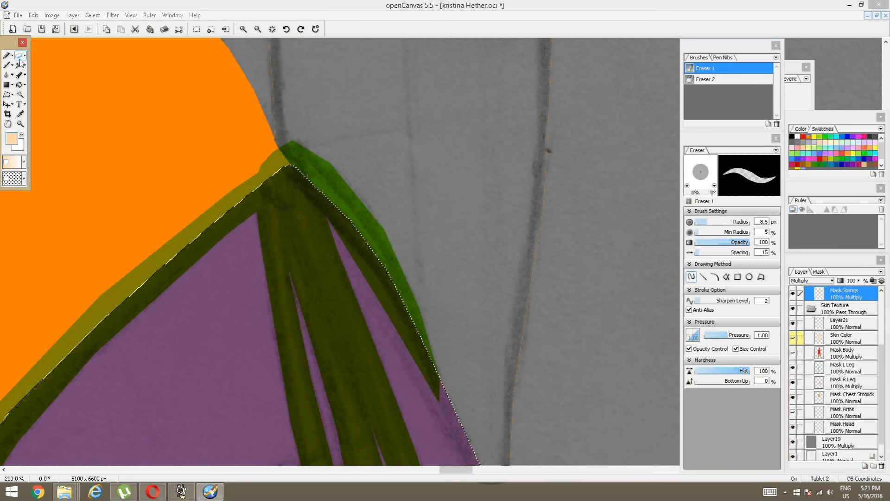
mouse_move(429, 371)
mouse_down()
mouse_move(445, 394)
mouse_move(372, 259)
mouse_move(391, 315)
mouse_move(370, 283)
mouse_move(378, 290)
mouse_move(334, 205)
mouse_move(365, 269)
mouse_move(357, 257)
mouse_move(334, 195)
mouse_up()
mouse_move(345, 241)
mouse_down()
mouse_move(326, 181)
mouse_move(339, 223)
mouse_up()
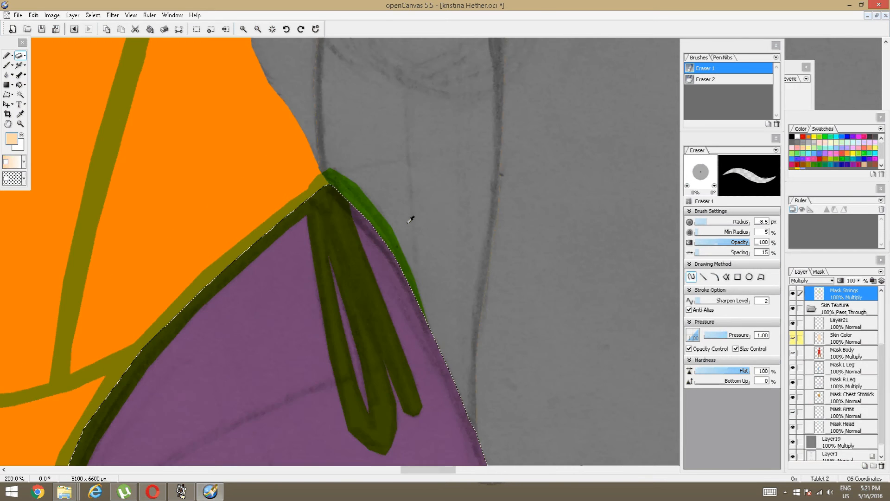
Check the strings around the waist and chest, and clear the leg selection
scroll(408, 220, down, 4)
drag(398, 199, 392, 238)
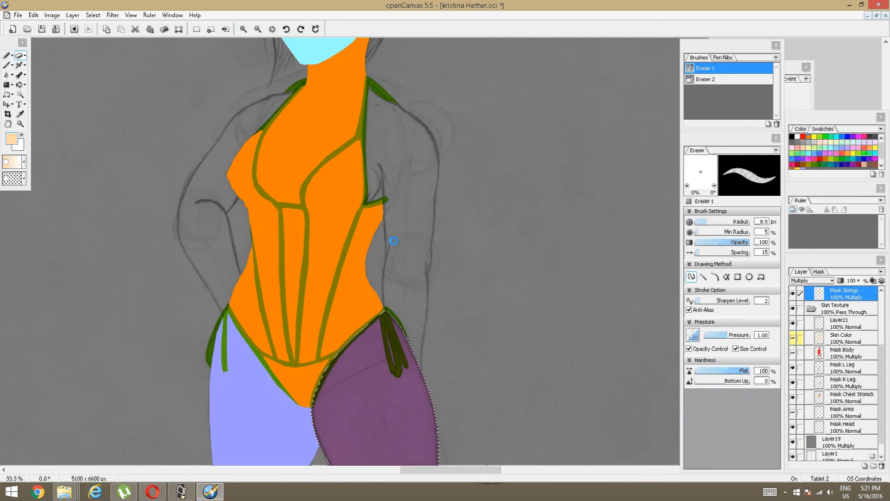
scroll(397, 202, up, 2)
scroll(398, 200, up, 3)
drag(378, 198, 373, 252)
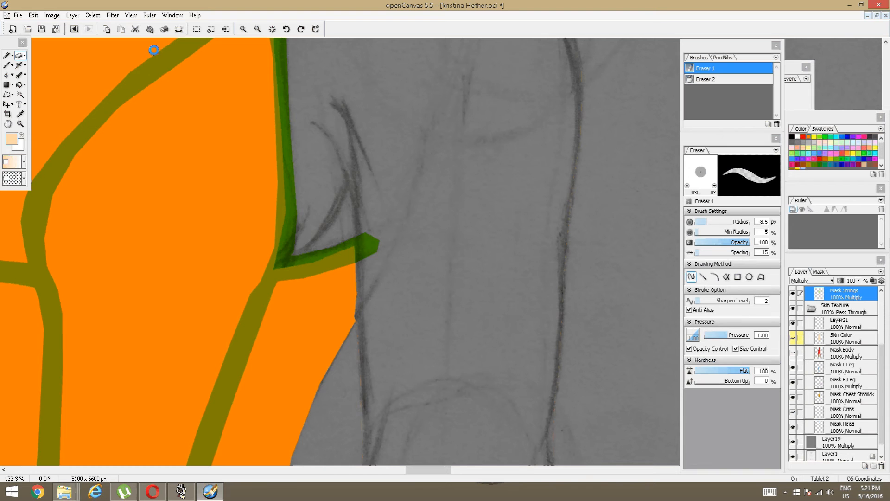
drag(397, 378, 379, 185)
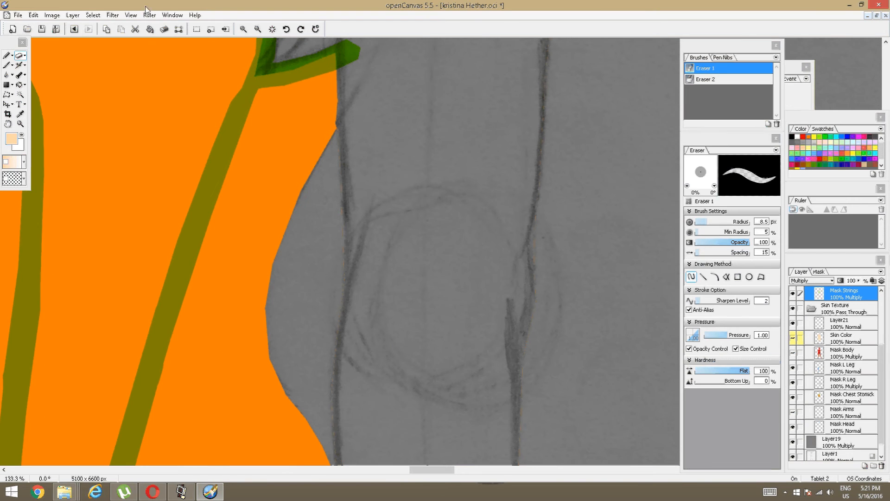
click(92, 15)
click(99, 32)
click(93, 16)
click(95, 31)
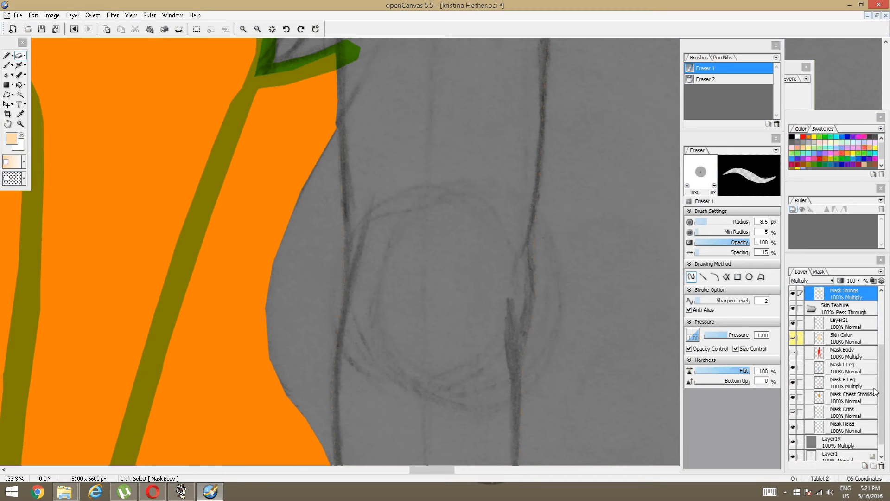
Make the Mask Chest Stomick layer active and examine the torso mask's edge from the right waist to the neck and back to the right hip
scroll(835, 362, down, 1)
click(837, 387)
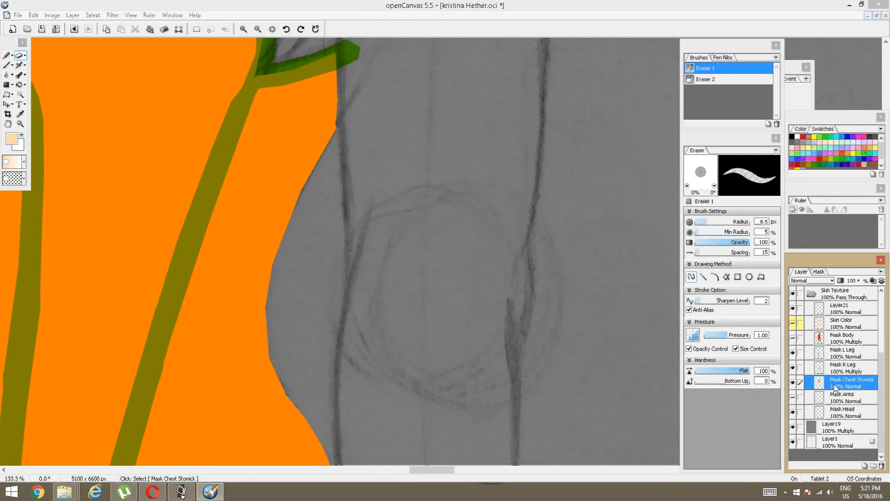
key(space)
drag(365, 300, 349, 224)
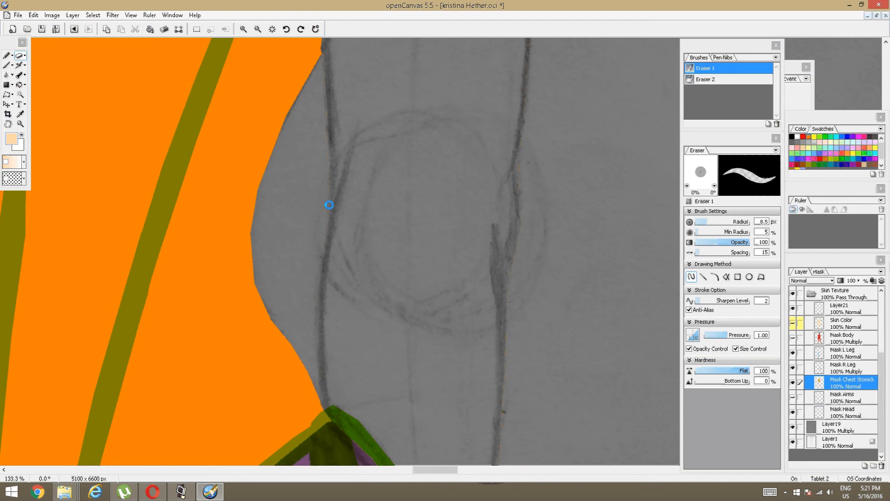
key(space)
mouse_move(355, 125)
mouse_down()
mouse_move(349, 235)
mouse_move(327, 262)
mouse_up()
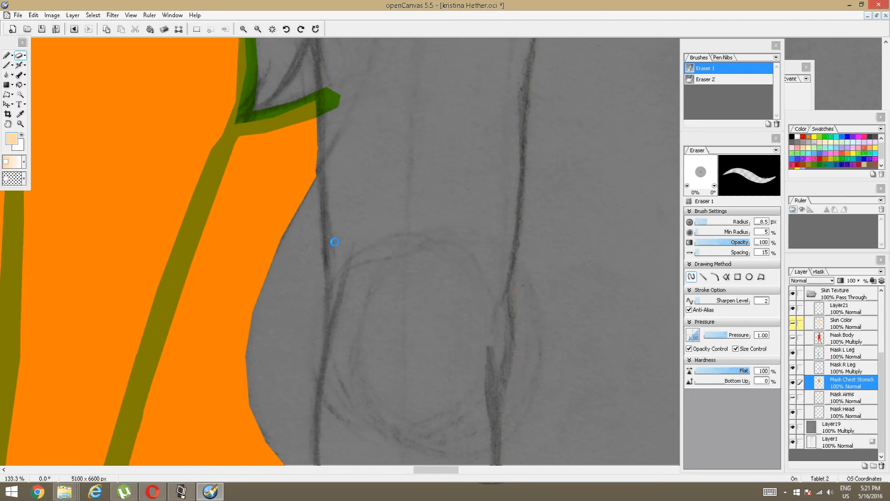
key(space)
mouse_move(335, 57)
mouse_down()
mouse_move(391, 252)
mouse_move(401, 258)
mouse_up()
drag(369, 99, 394, 206)
drag(372, 135, 398, 250)
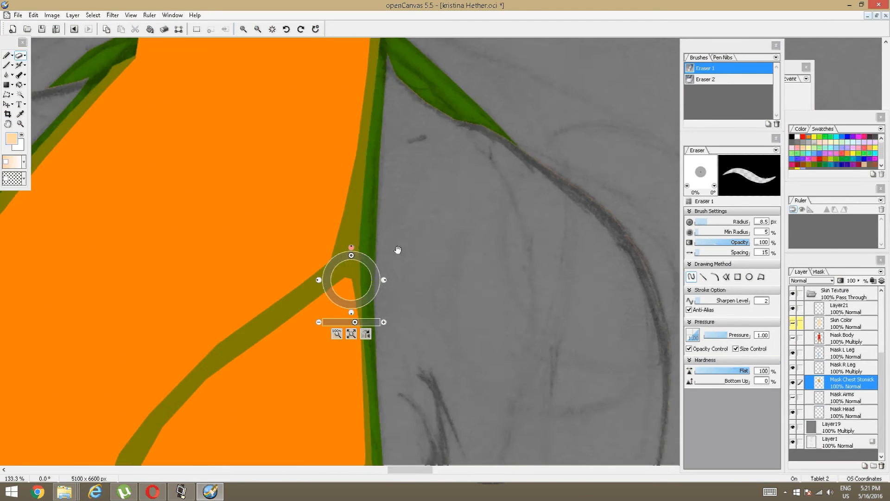
drag(394, 124, 408, 258)
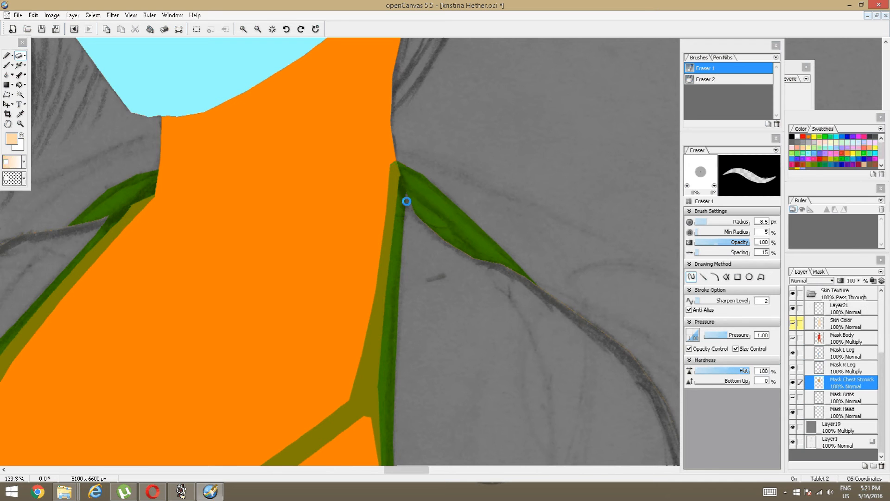
drag(407, 201, 405, 166)
mouse_move(616, 323)
mouse_down()
mouse_move(513, 225)
mouse_move(539, 253)
mouse_up()
drag(564, 409, 555, 303)
drag(541, 407, 551, 252)
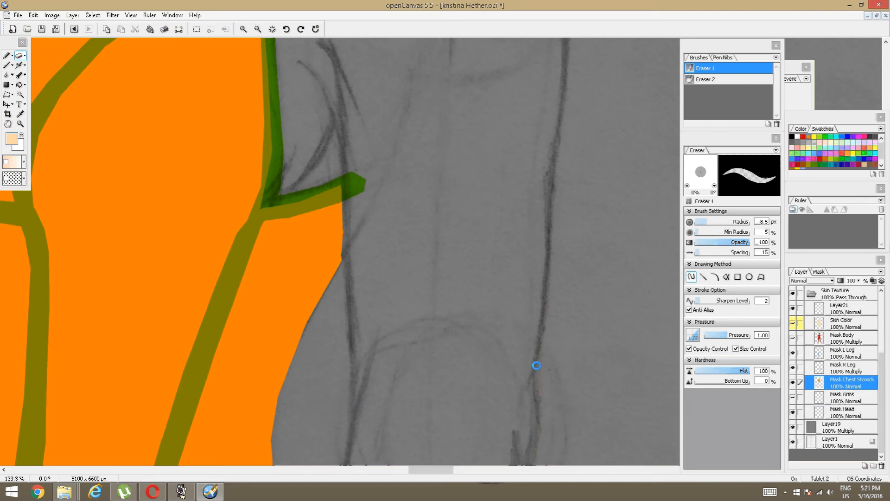
drag(540, 413, 541, 300)
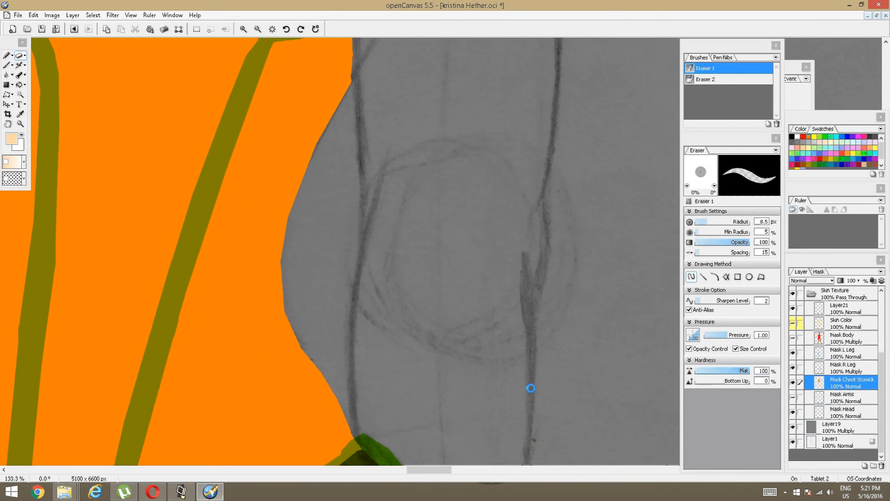
drag(533, 396, 520, 338)
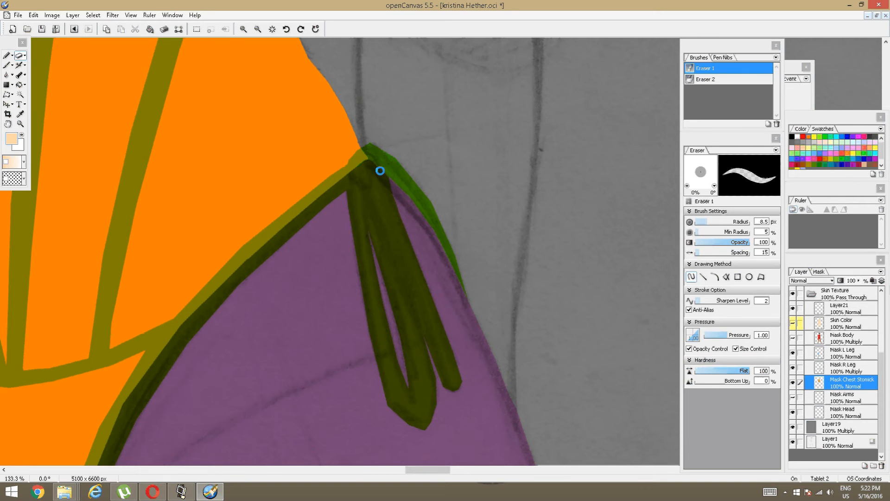
Examine the torso mask's edge along the figure's left side, from the hip past the arm to the shoulder string
drag(375, 298, 613, 304)
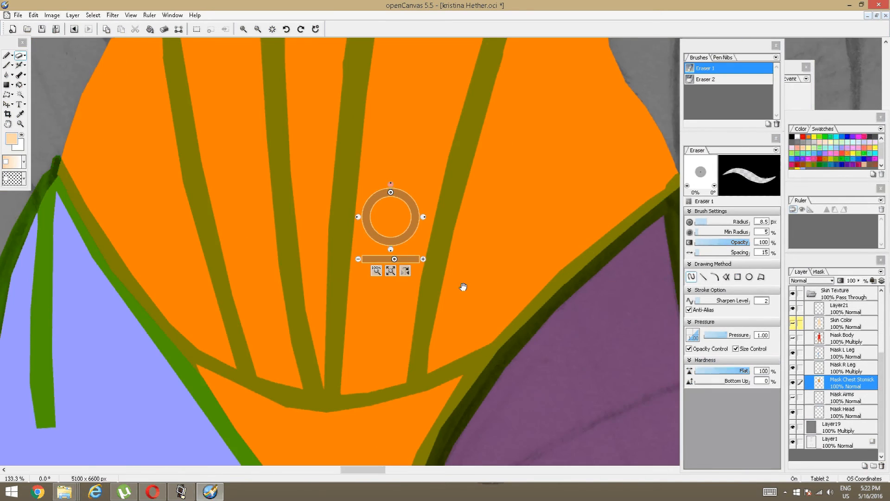
drag(310, 228, 596, 368)
drag(409, 157, 382, 318)
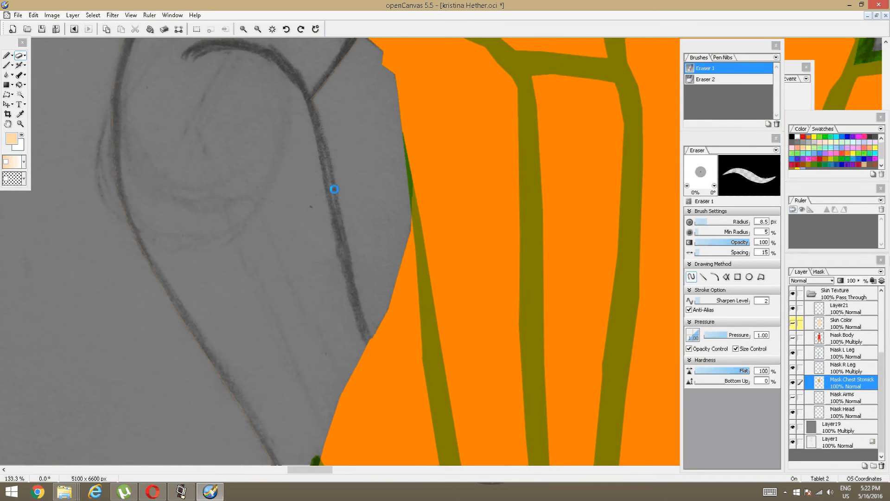
drag(315, 105, 285, 372)
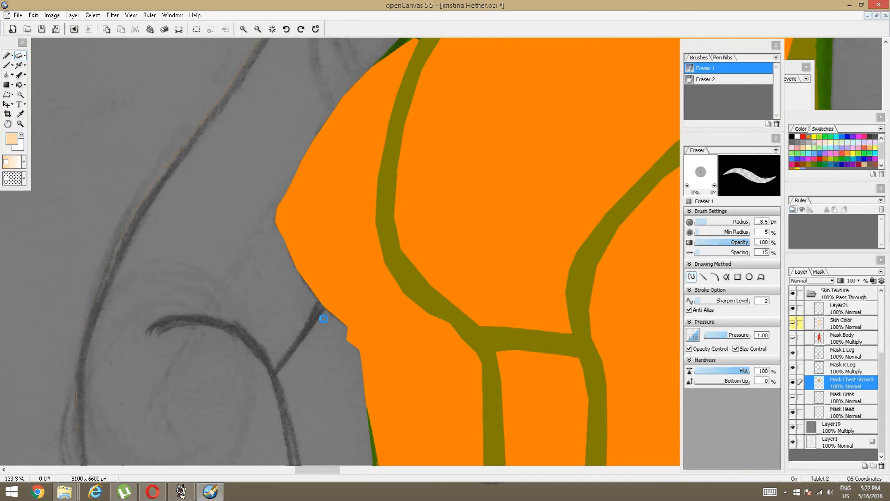
drag(364, 181, 295, 361)
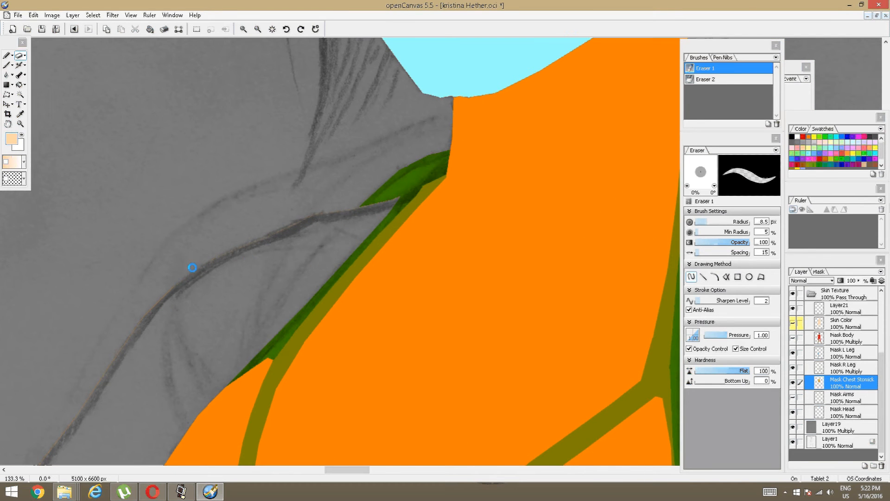
Enlarge Eraser 1 to a 17.4 px radius and examine the torso mask's edge from the figure's right shoulder string down to the right hip
key(])
key(])
key(])
key(])
key(])
key(])
key(])
key(])
key(])
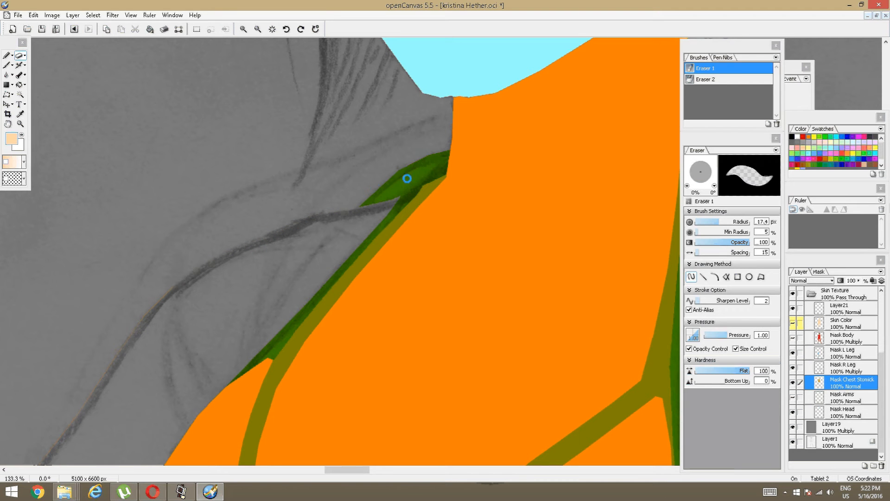
drag(312, 302, 429, 150)
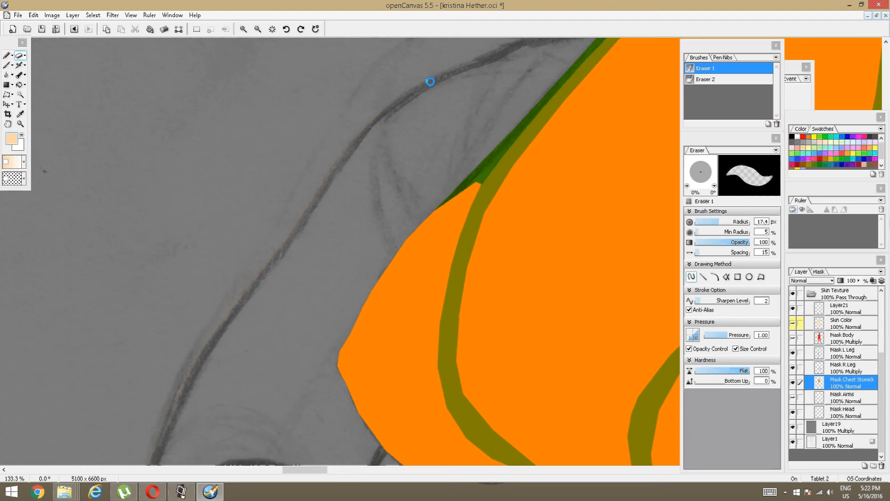
drag(260, 276, 216, 157)
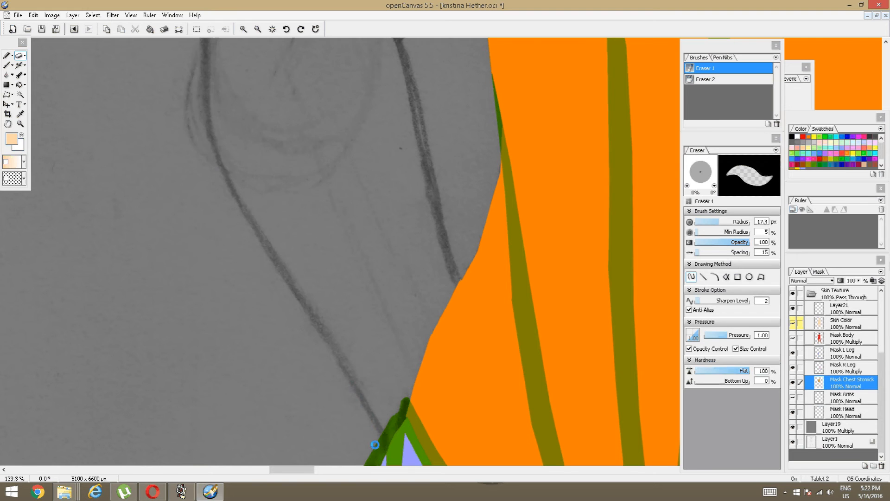
drag(378, 342, 329, 62)
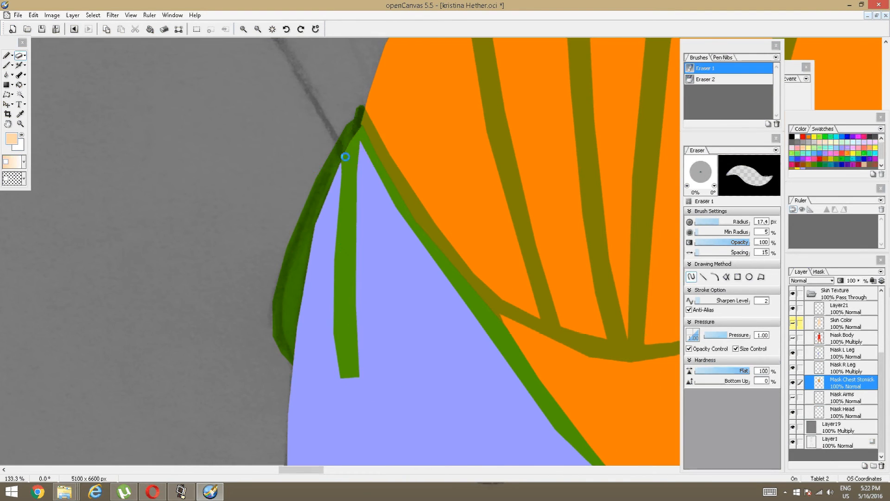
scroll(352, 183, down, 6)
key(space)
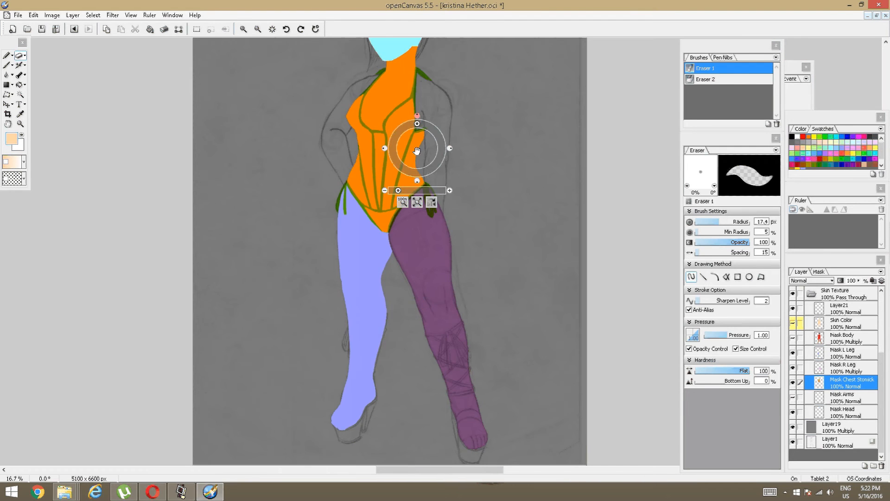
mouse_move(359, 192)
mouse_down()
mouse_move(365, 244)
mouse_move(376, 197)
mouse_up()
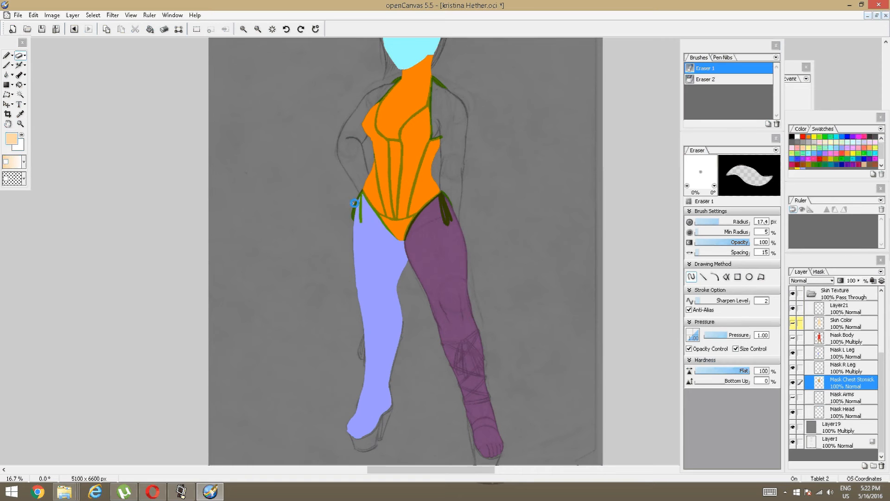
Enlarge Eraser 1 to a 100.4 px radius and examine the masks from the head down to the hips and back to the chest
key(])
key(])
key(])
key(])
key(])
key(])
key(])
key(])
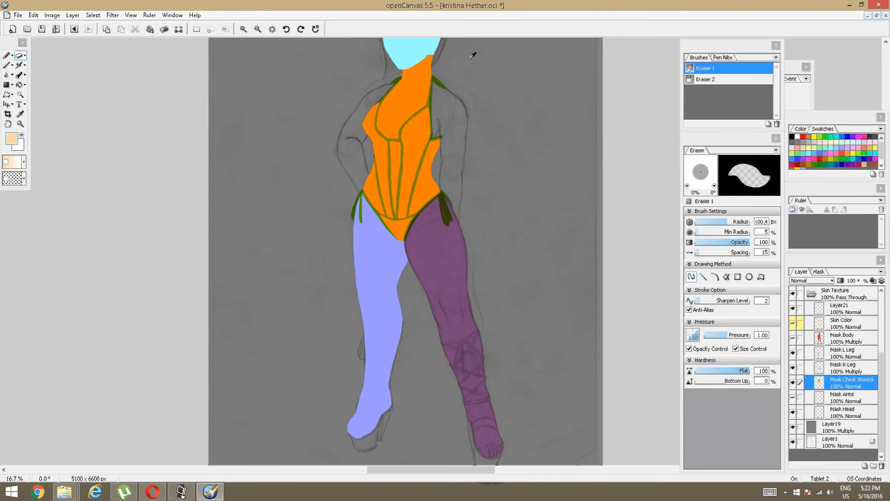
scroll(476, 72, down, 4)
scroll(477, 73, up, 7)
key(space)
drag(445, 82, 557, 308)
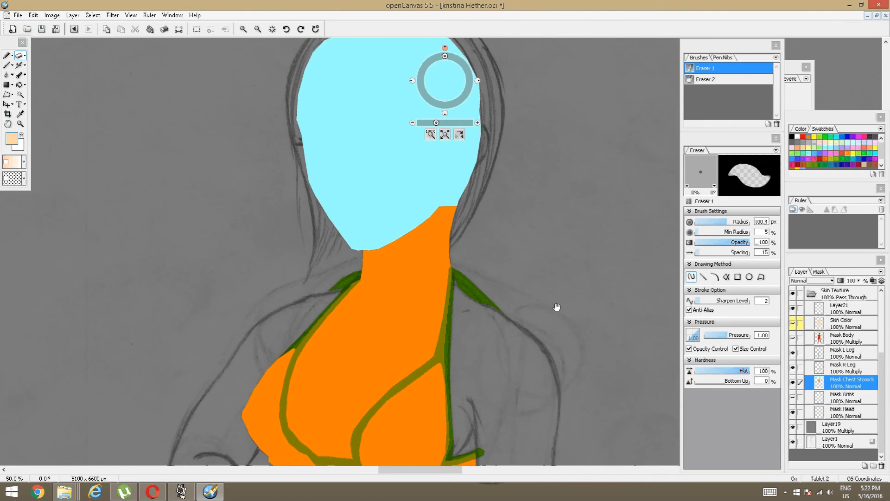
scroll(473, 191, up, 4)
scroll(477, 260, down, 6)
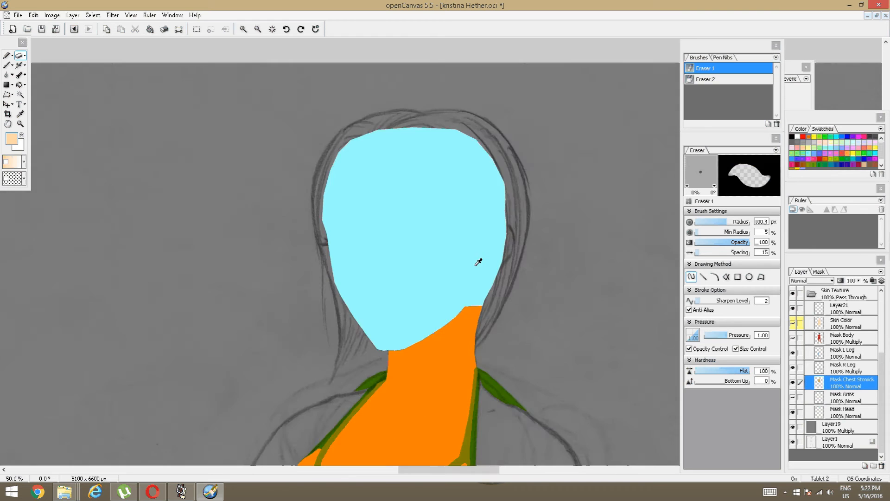
key(space)
drag(478, 320, 470, 127)
scroll(470, 145, up, 4)
key(space)
drag(475, 281, 445, 151)
drag(420, 225, 348, 100)
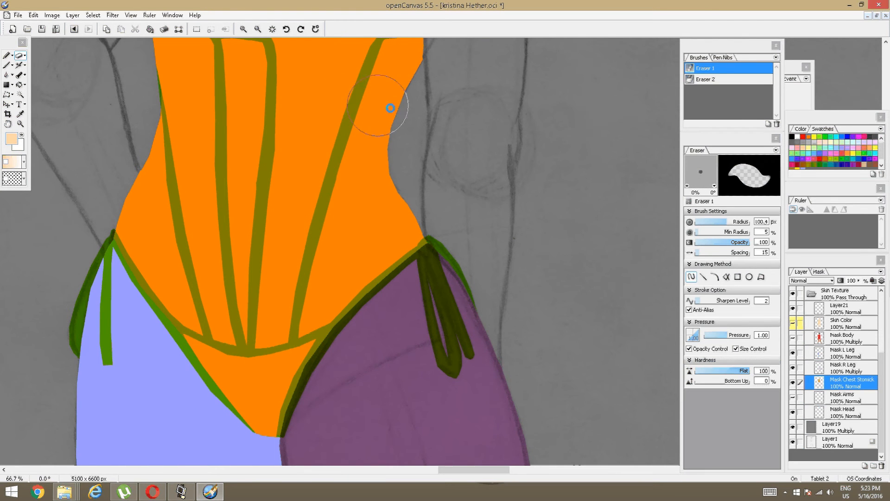
key(space)
drag(446, 124, 413, 238)
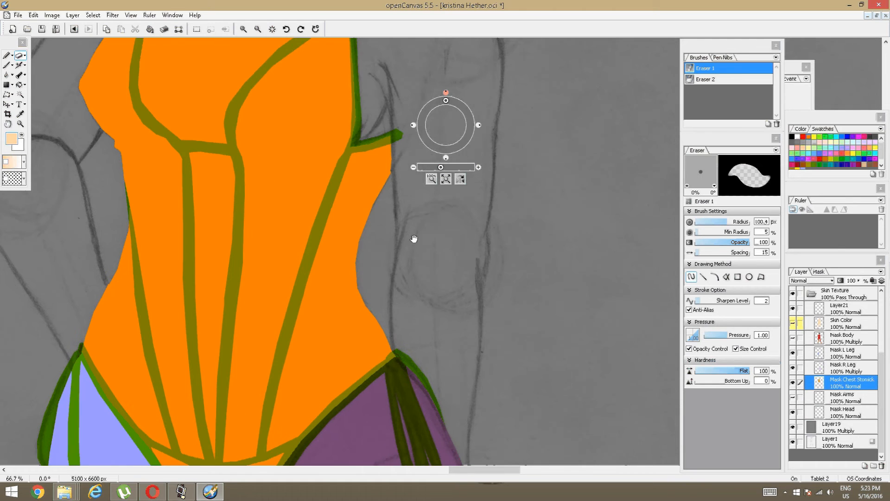
Show the Mask Arms layer and select the figure's left arm area on it with the Magic Wand
click(835, 396)
click(21, 85)
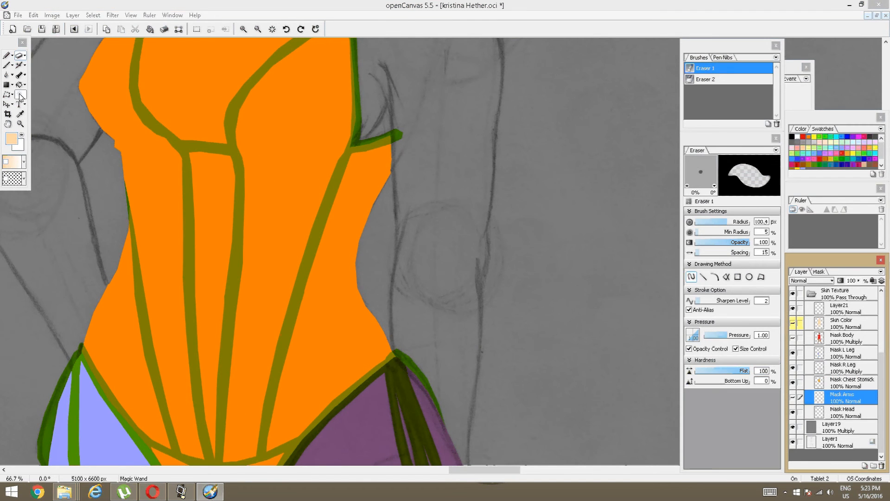
click(21, 94)
click(793, 398)
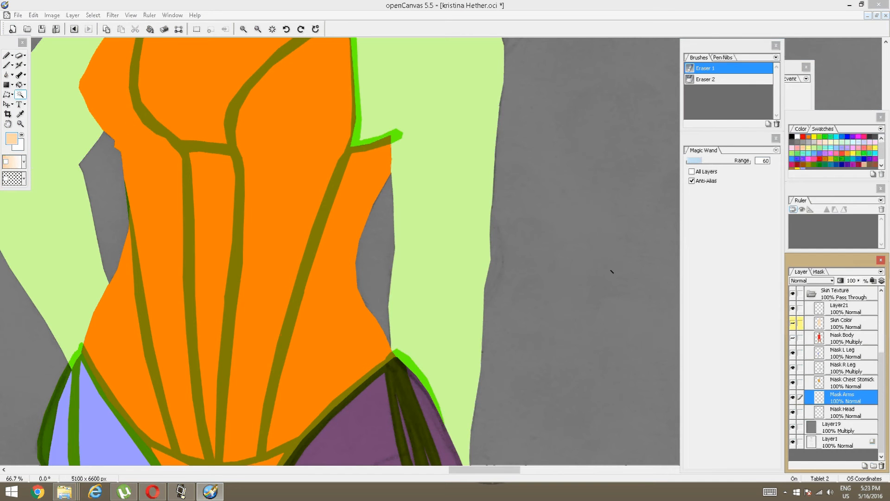
click(449, 186)
key(space)
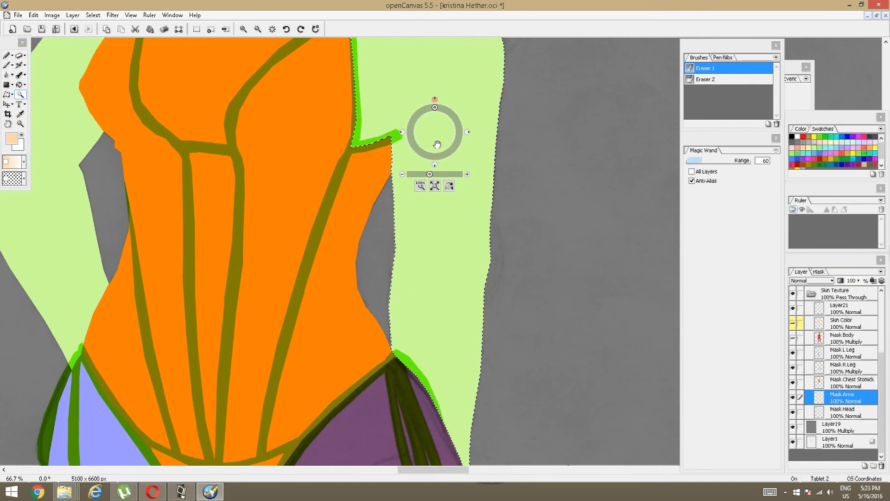
Set the Mask Arms layer's blending mode to Multiply for work on the chest string's end at the left arm
drag(436, 136, 455, 241)
scroll(455, 240, up, 2)
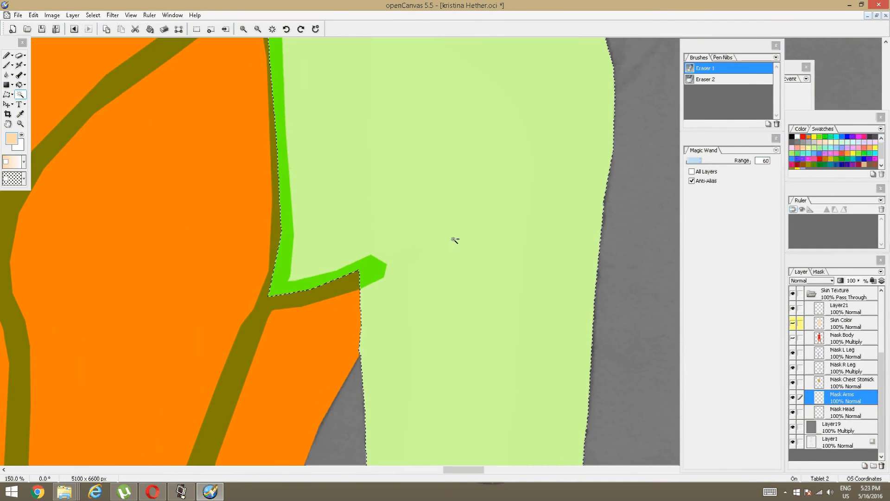
click(830, 281)
click(813, 110)
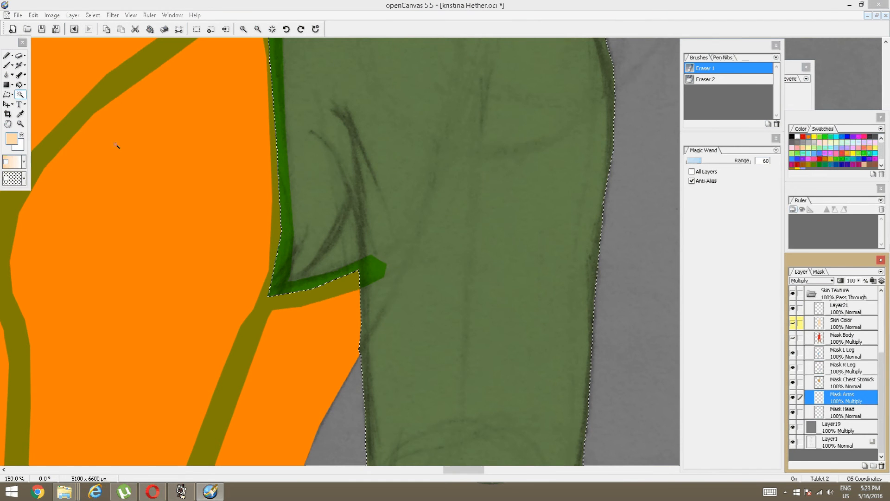
Switch to Eraser 1 and reduce its radius to 12.2 px for the chest string's tip over the left arm
click(20, 55)
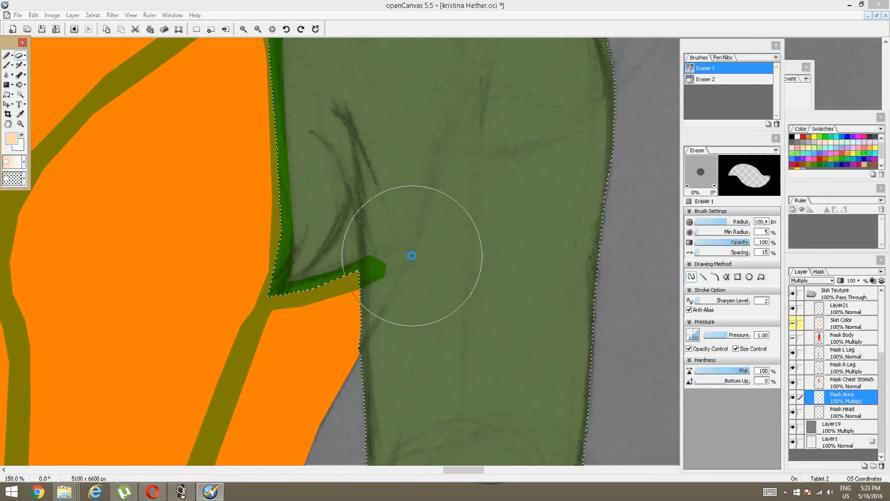
key(bracketright)
key(bracketright)
key(bracketright)
key(bracketright)
key(bracketright)
key(bracketright)
key(bracketright)
key(bracketright)
key(bracketleft)
key(bracketleft)
key(bracketleft)
key(bracketleft)
key(bracketleft)
key(bracketleft)
key(bracketleft)
key(bracketleft)
key(bracketleft)
key(bracketleft)
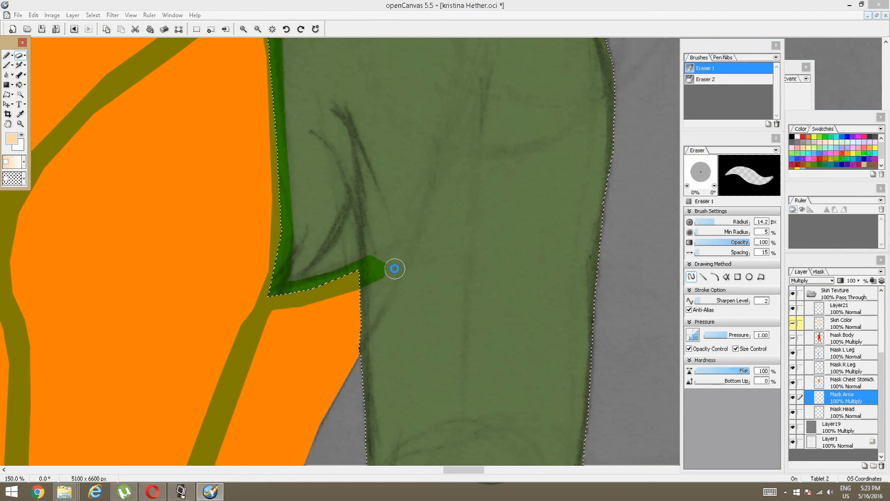
Undo the stray eraser stroke on Mask Arms and erase the chest string's tip overlapping the left arm on the Mask Strings layer
drag(372, 304, 370, 279)
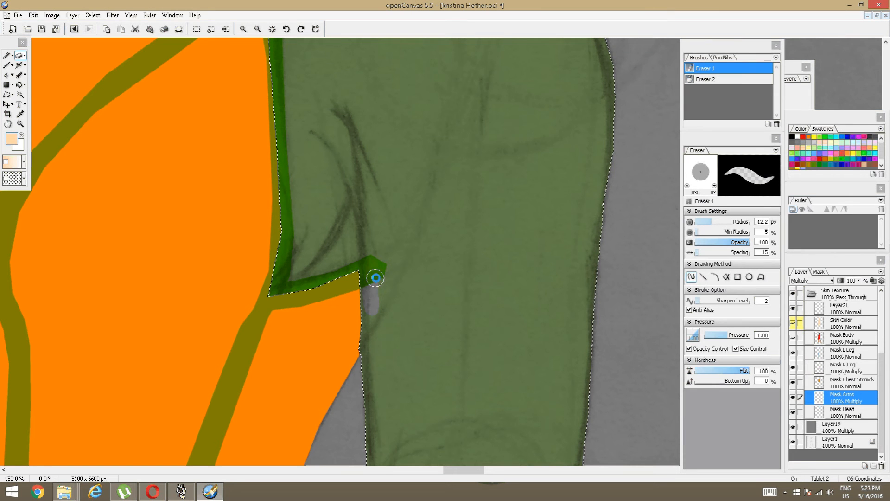
key(ctrl+z)
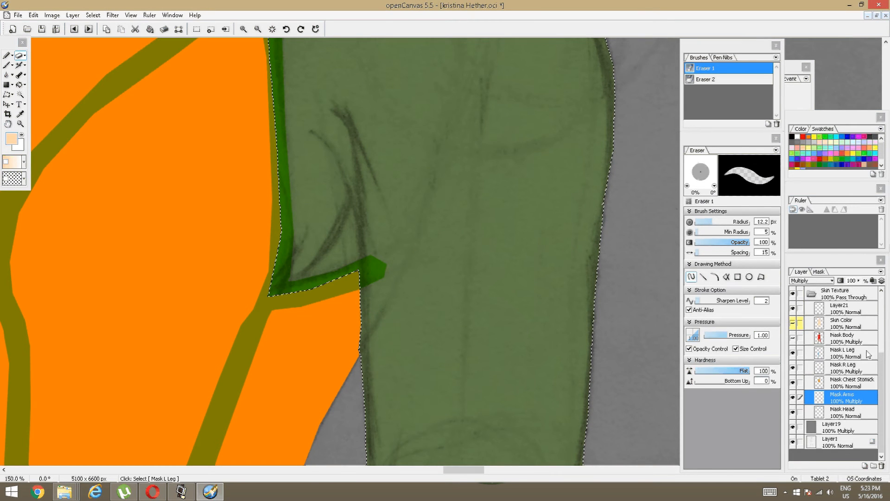
scroll(844, 361, up, 3)
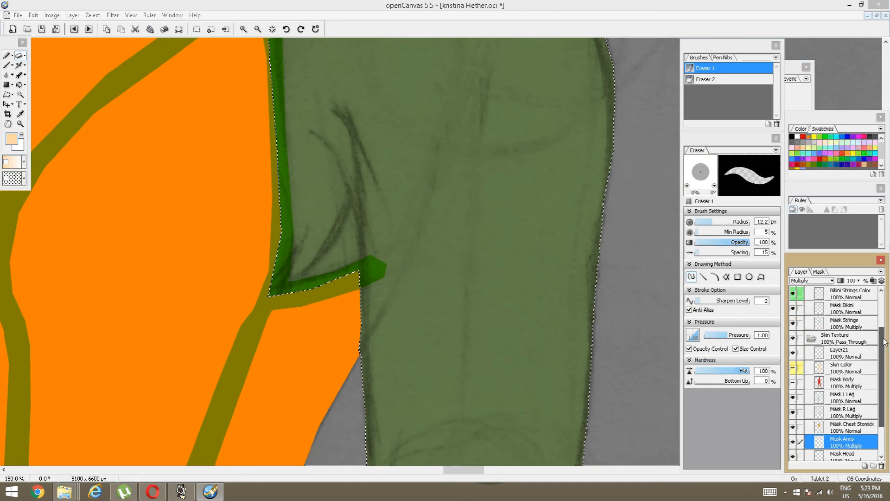
click(842, 352)
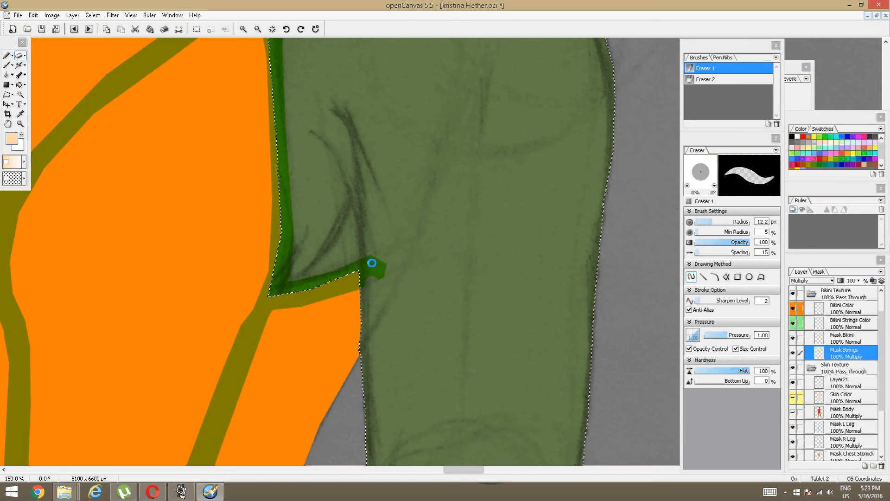
mouse_move(368, 266)
mouse_down()
mouse_move(367, 248)
mouse_move(373, 288)
mouse_move(379, 244)
mouse_up()
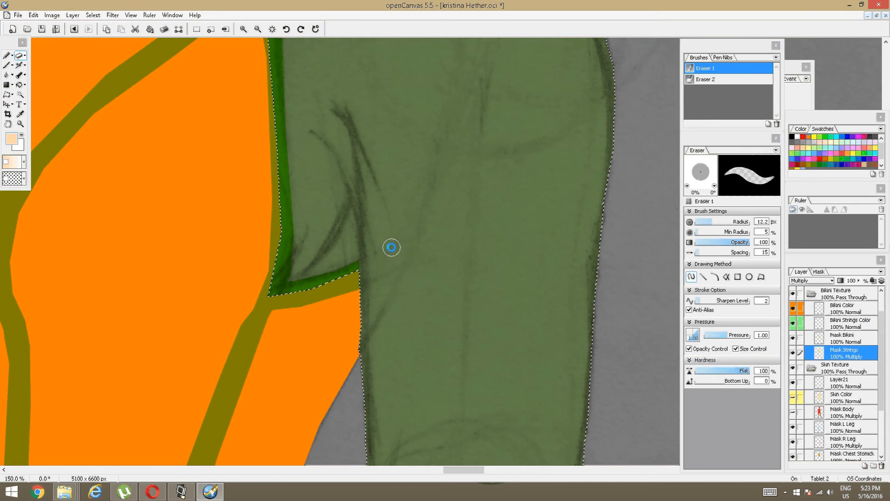
Clear the left arm selection and check the strings around the chest and hips
scroll(398, 131, down, 4)
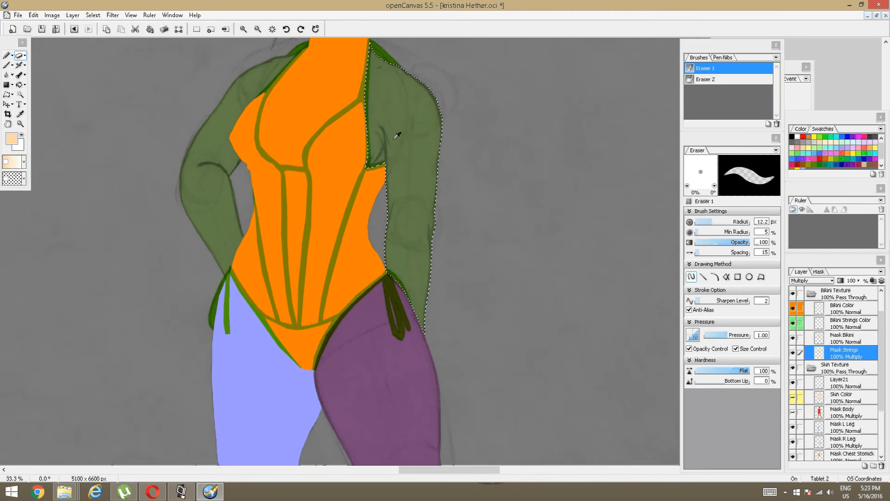
click(93, 15)
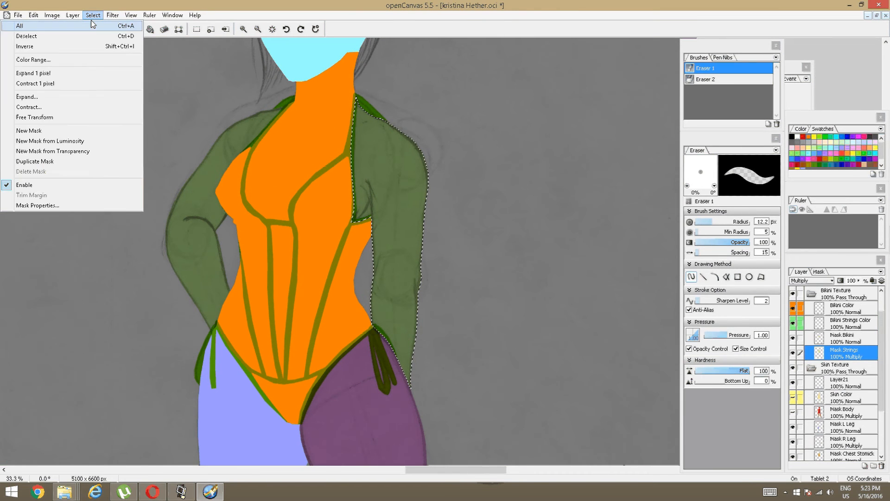
click(91, 36)
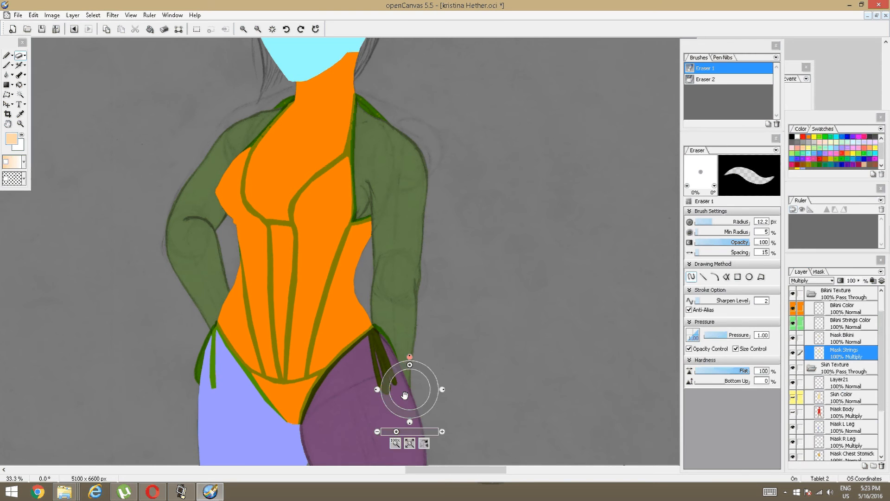
drag(402, 386, 435, 271)
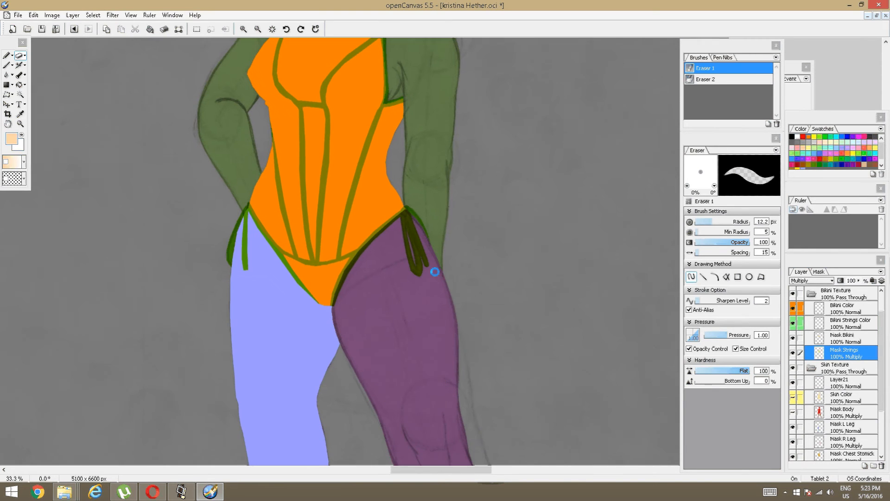
Set the Mask Arms layer's blending mode back to Normal
click(832, 427)
scroll(832, 431, down, 2)
scroll(832, 433, down, 2)
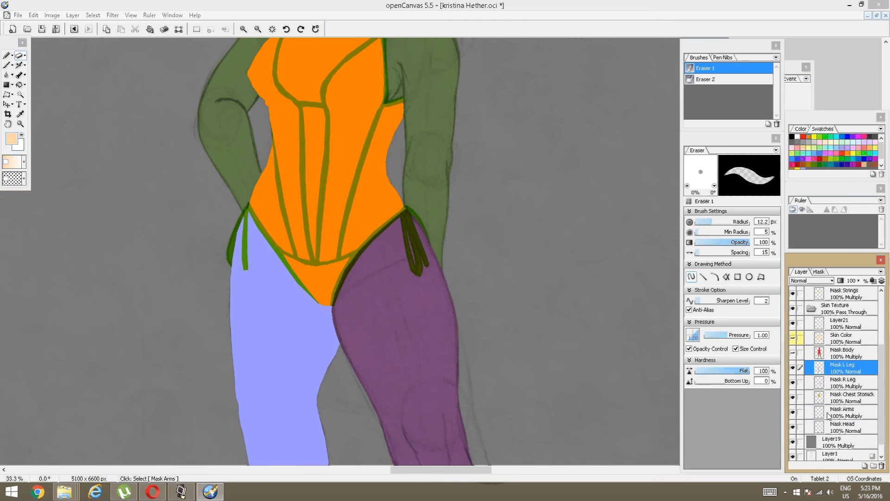
click(830, 412)
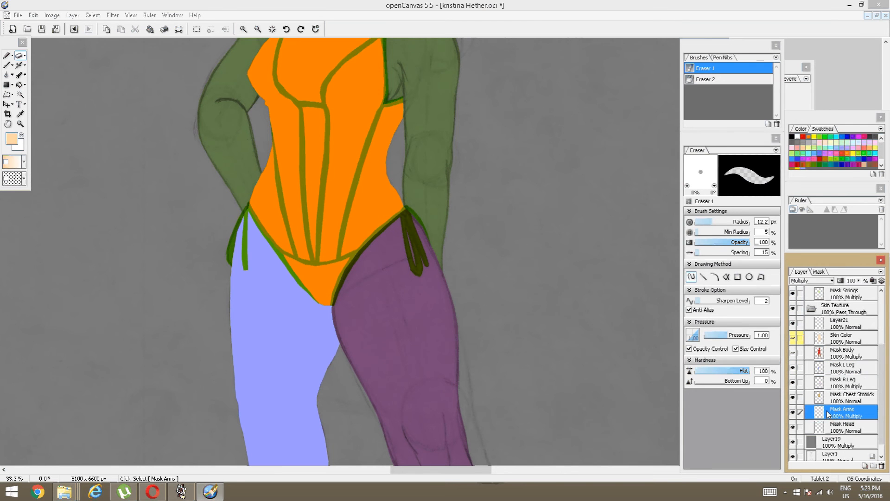
click(830, 280)
click(813, 41)
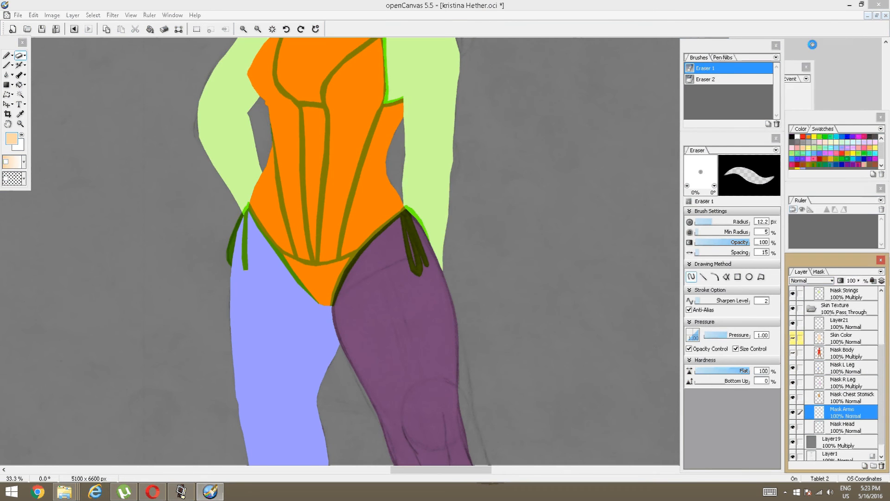
Set the Mask R Leg layer's blending mode to Normal and make the Mask Strings layer active
click(828, 383)
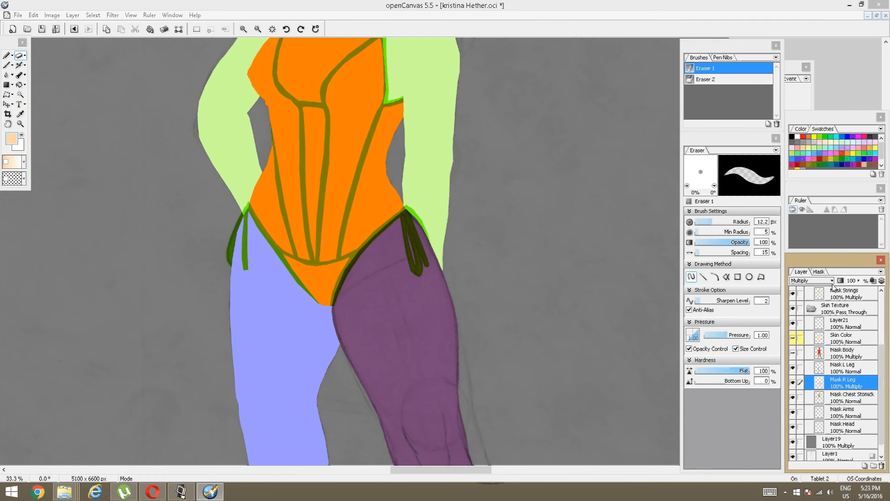
click(833, 281)
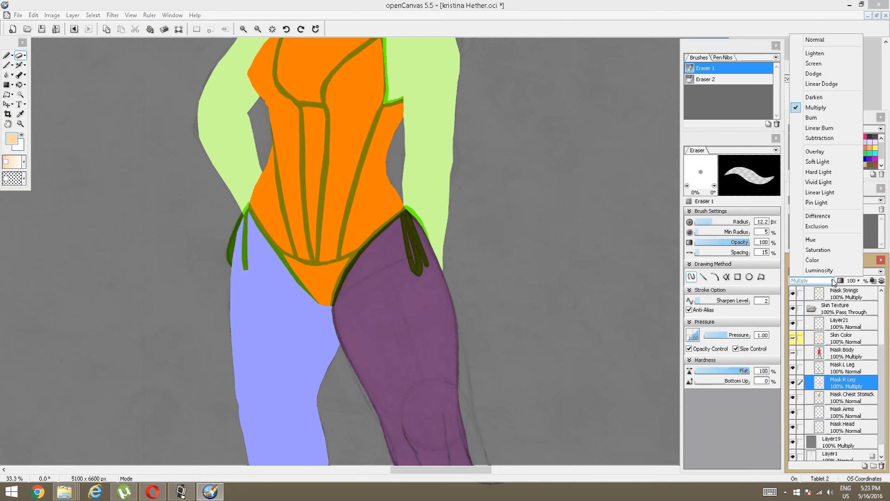
click(815, 40)
drag(500, 153, 506, 273)
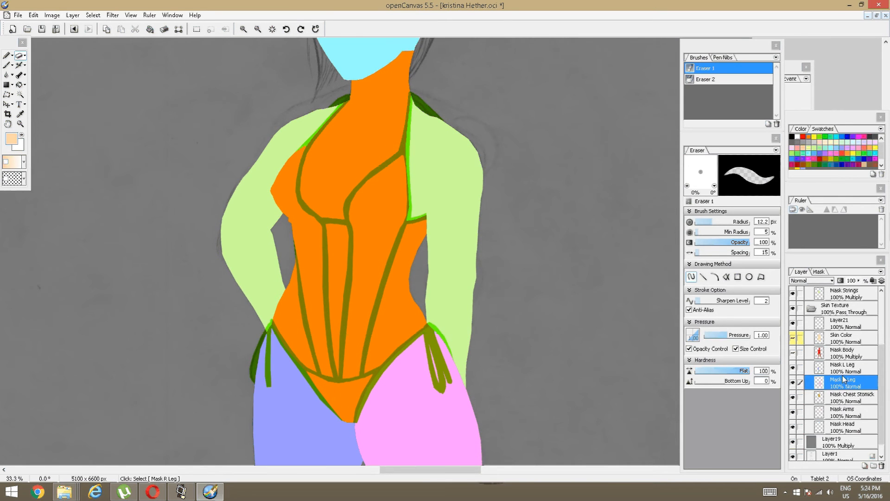
scroll(840, 378, up, 1)
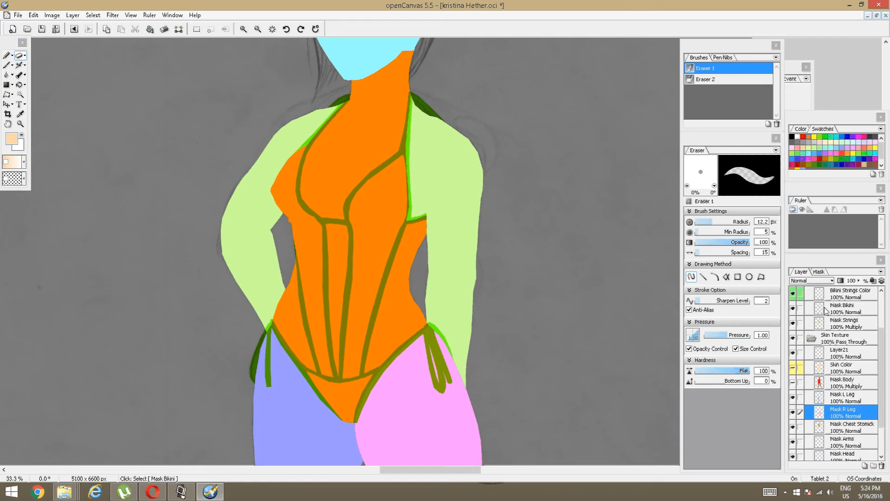
click(844, 323)
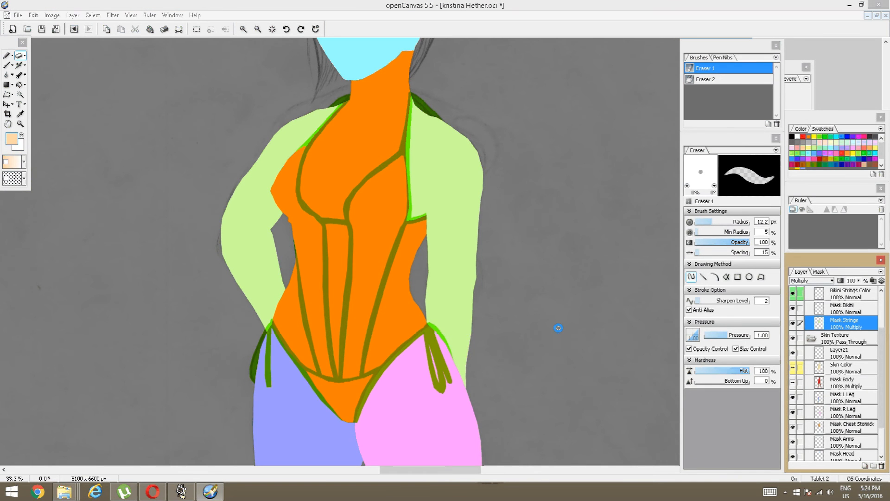
Hide the Mask L Leg, Mask R Leg, Mask Chest Stomick, Mask Arms and Mask Head layers
click(825, 399)
click(793, 398)
click(793, 413)
click(793, 427)
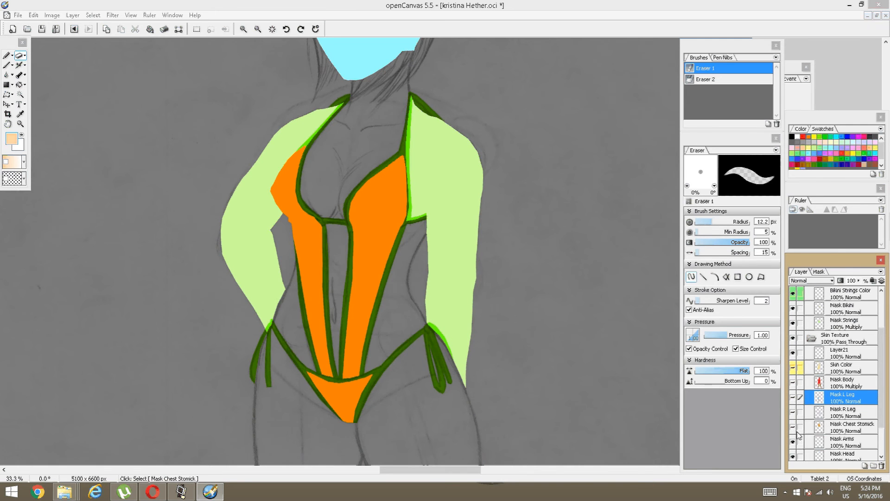
scroll(799, 433, down, 2)
click(794, 413)
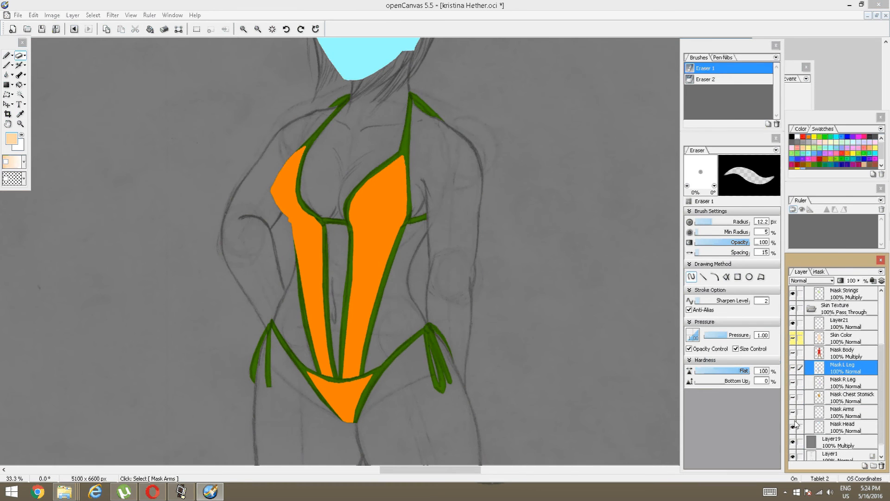
click(794, 426)
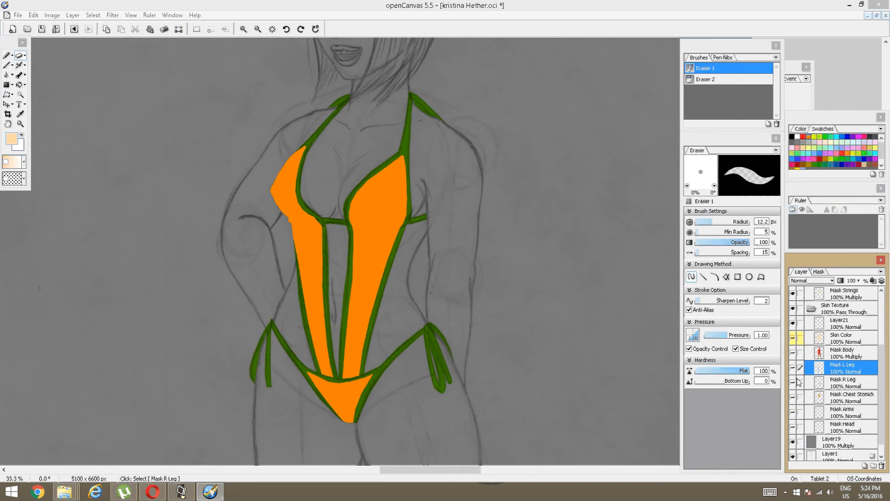
Compare the figure with and without the Skin Color layer, leaving that layer visible
click(793, 338)
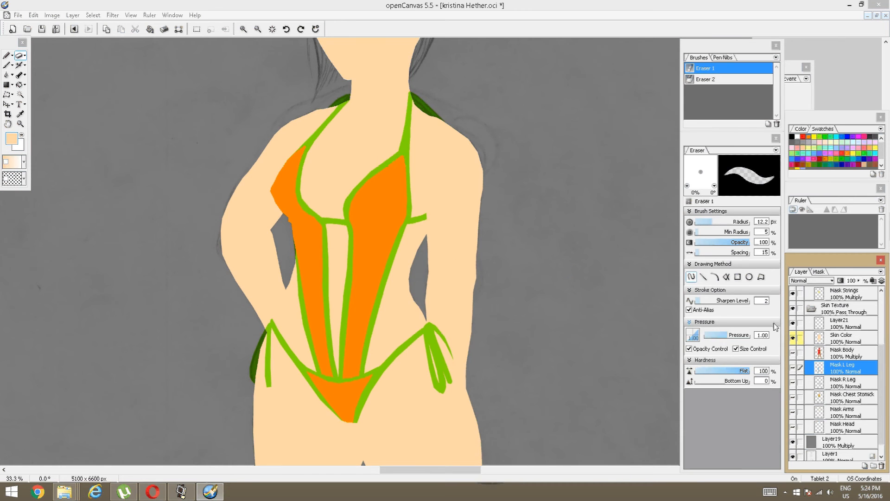
click(793, 338)
scroll(359, 339, down, 1)
scroll(360, 339, up, 4)
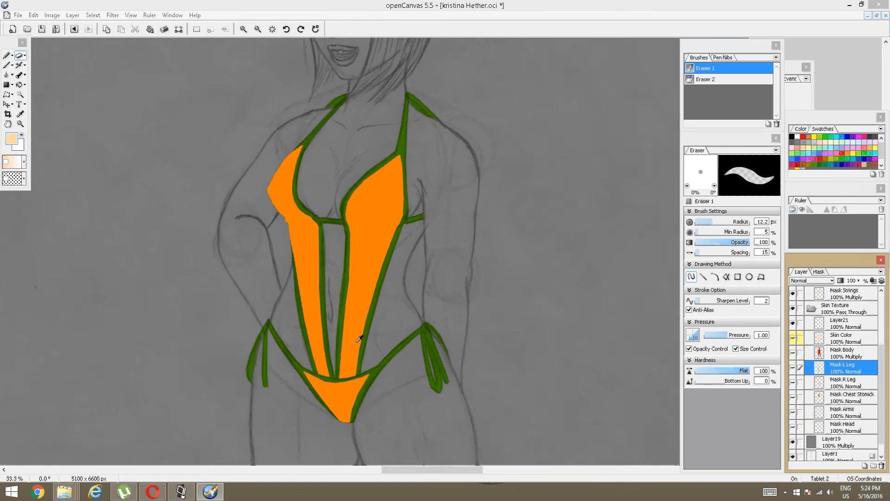
drag(426, 381, 489, 184)
scroll(810, 363, up, 1)
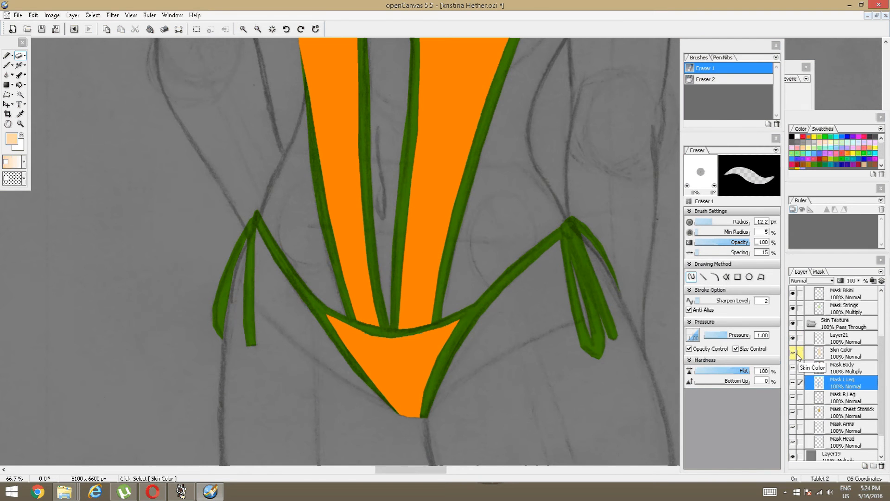
click(793, 353)
Set the Mask Strings layer's blending mode to Normal and check the strings against the skin colour
scroll(810, 366, up, 5)
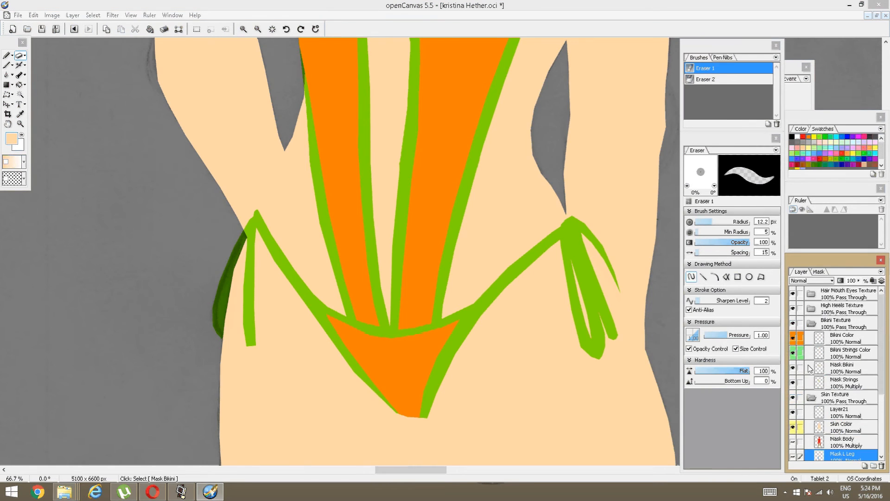
click(830, 382)
click(819, 281)
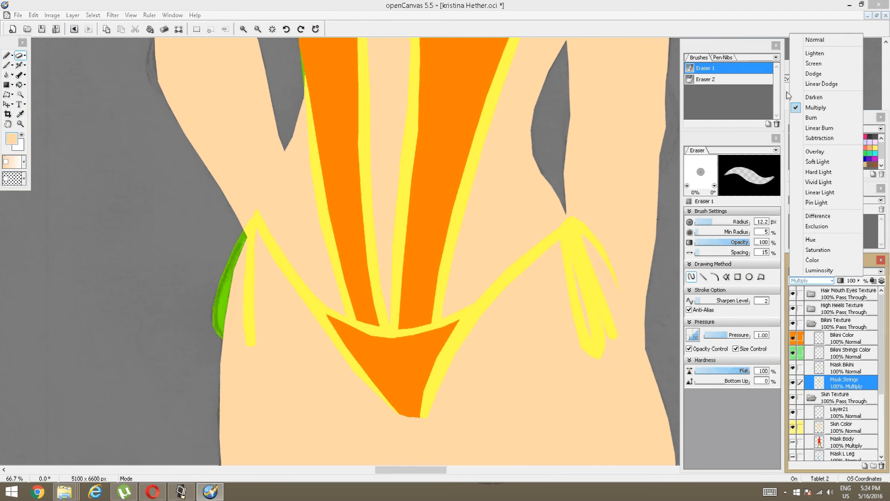
click(815, 40)
scroll(412, 282, up, 1)
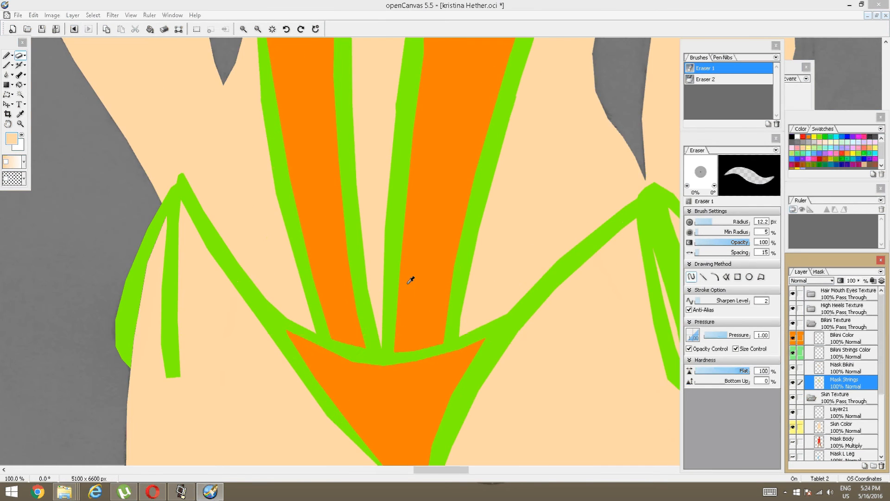
scroll(413, 281, down, 3)
mouse_move(441, 269)
mouse_down()
mouse_move(408, 279)
mouse_move(431, 258)
mouse_move(440, 299)
mouse_up()
scroll(494, 286, up, 2)
scroll(472, 263, down, 1)
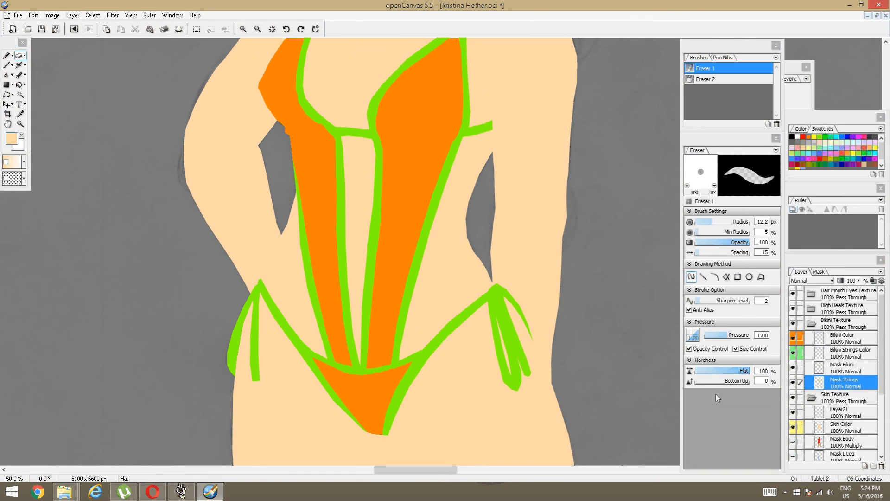
Set the Skin Color layer's blending mode to Multiply
click(842, 427)
click(830, 281)
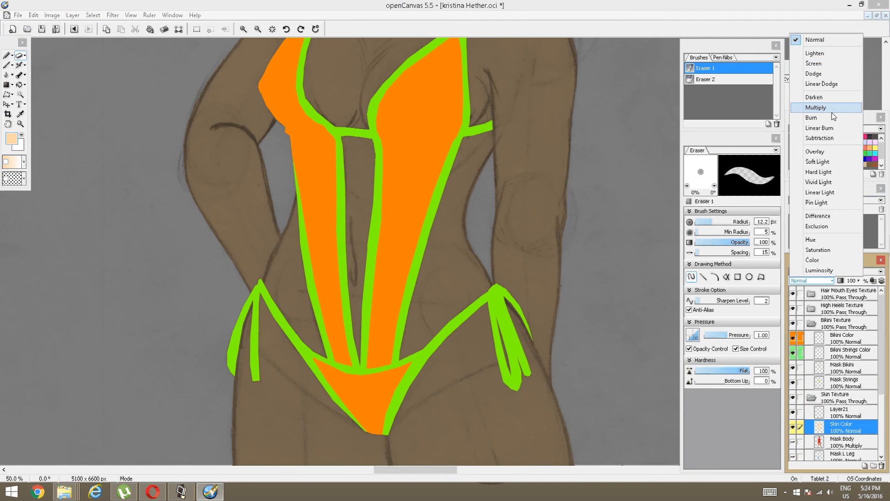
click(817, 107)
scroll(487, 222, up, 1)
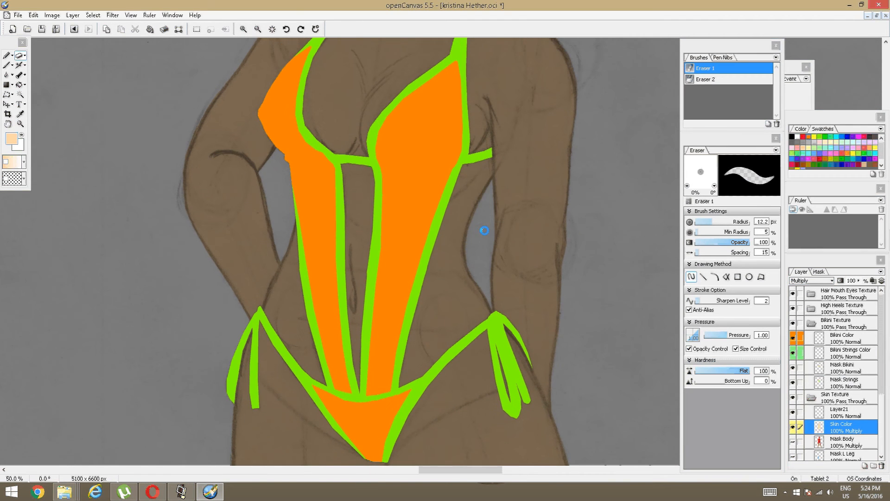
Select the strings shape on Mask Strings with the Magic Wand and subtract the Mask Bikini panels from the selection
click(20, 94)
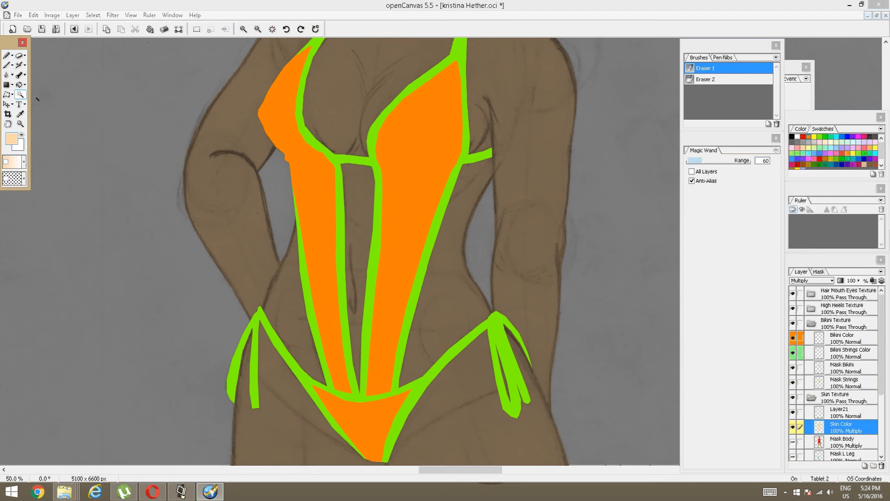
click(844, 382)
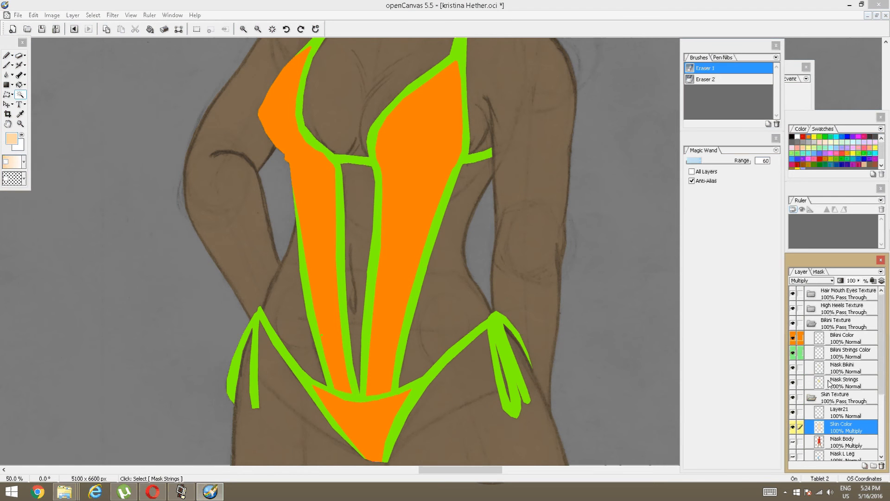
click(441, 199)
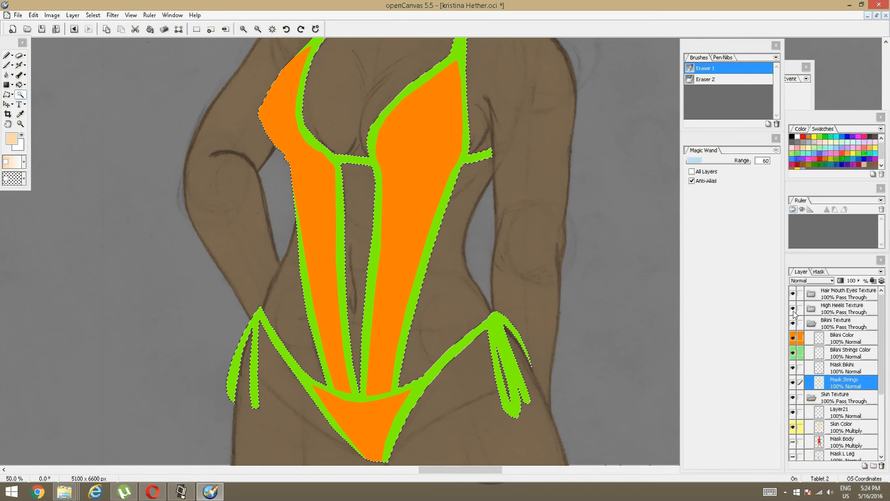
click(821, 369)
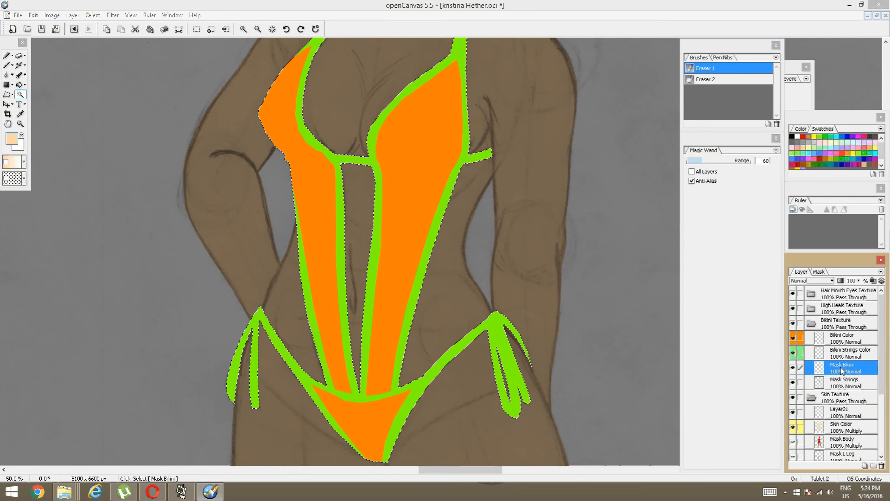
click(395, 278)
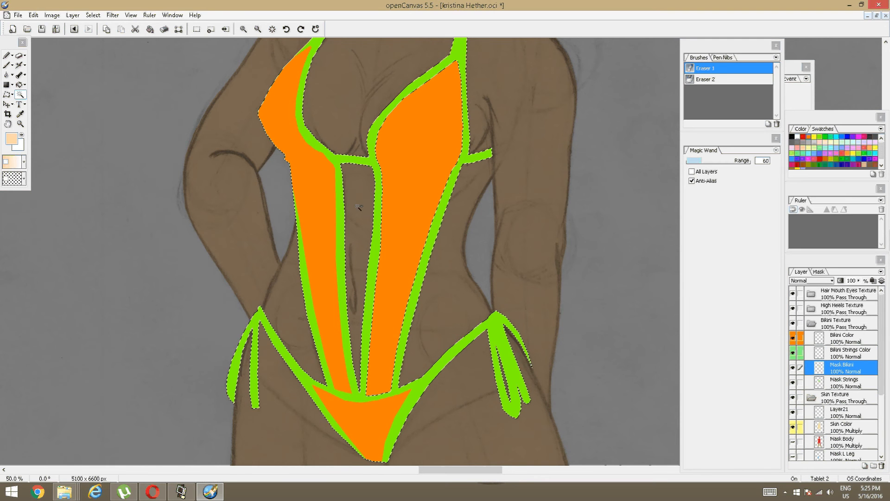
alt+click(363, 422)
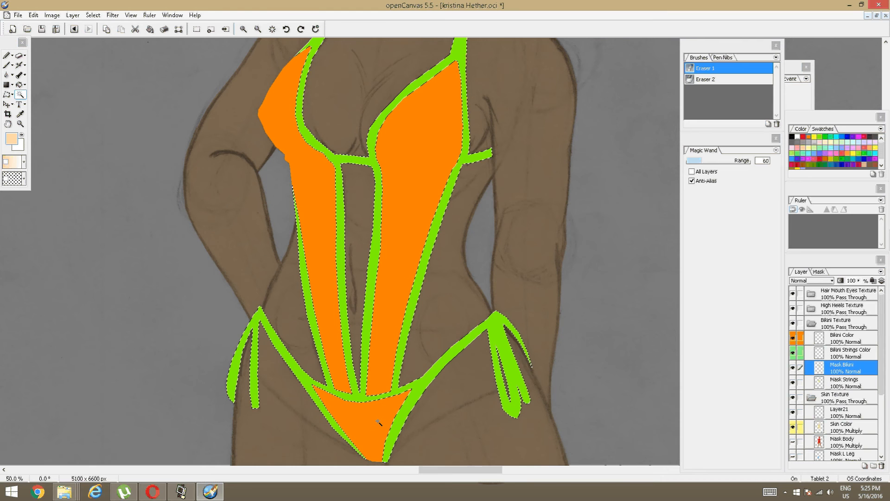
click(849, 353)
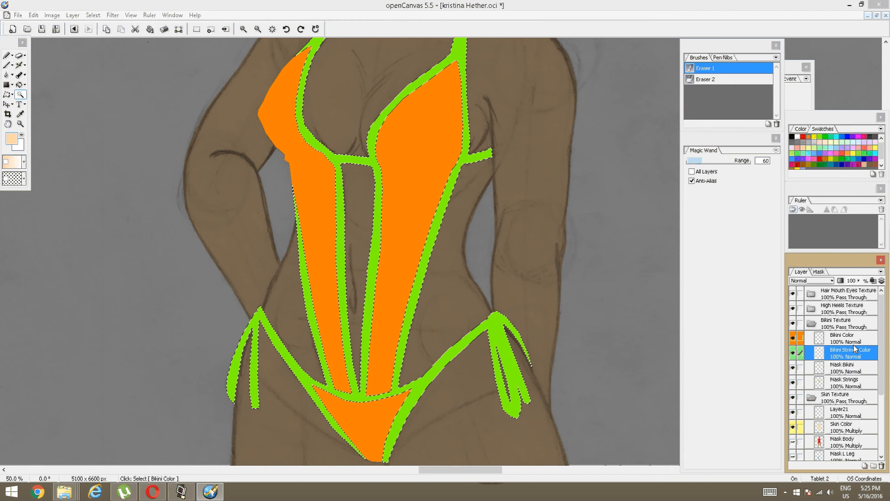
Try inverting the strings selection on the Mask Strings layer and clear the selection
click(837, 385)
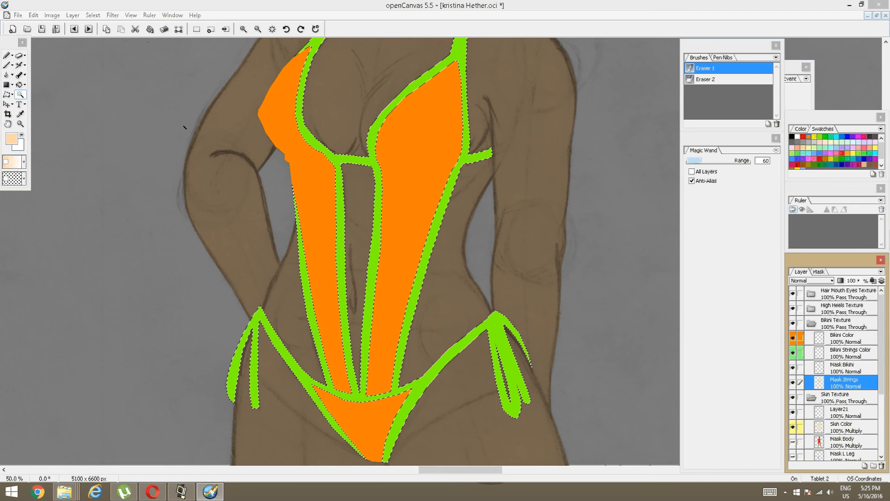
click(73, 15)
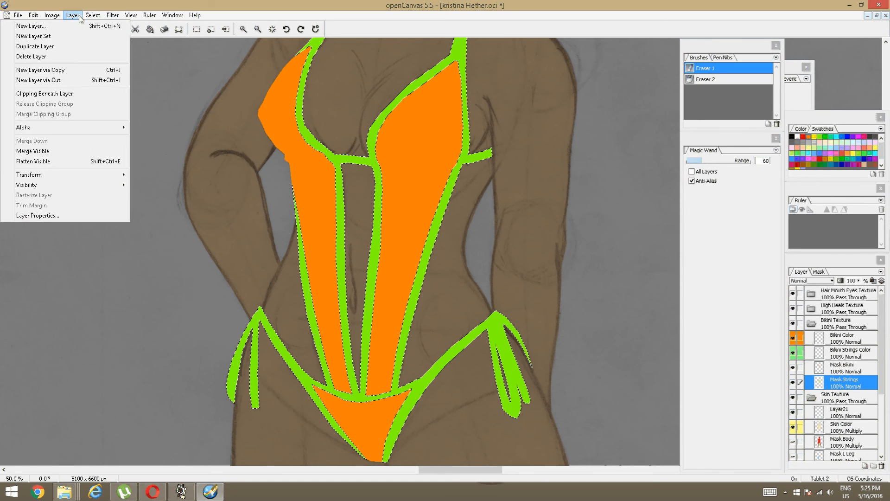
mouse_move(93, 15)
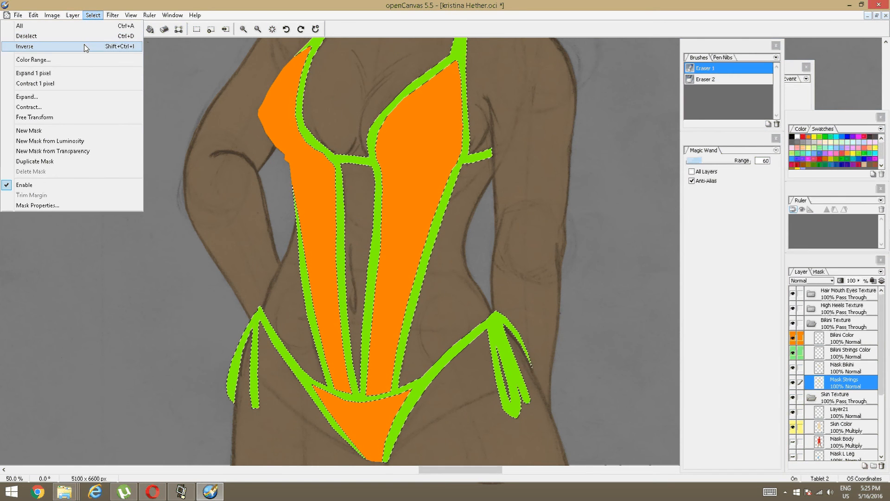
click(84, 45)
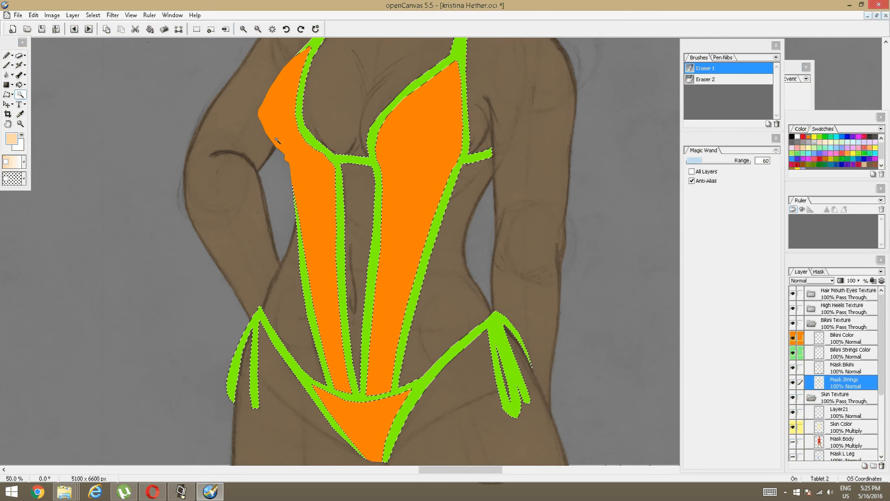
click(93, 15)
click(94, 36)
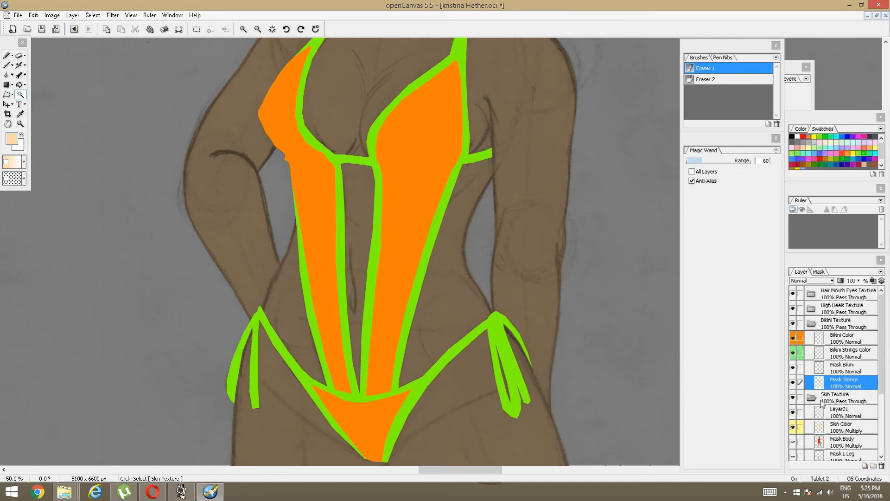
Select all bikini panels on Mask Bikini with the Magic Wand, delete that area from Mask Strings with Mask Bikini hidden, and deselect
click(840, 368)
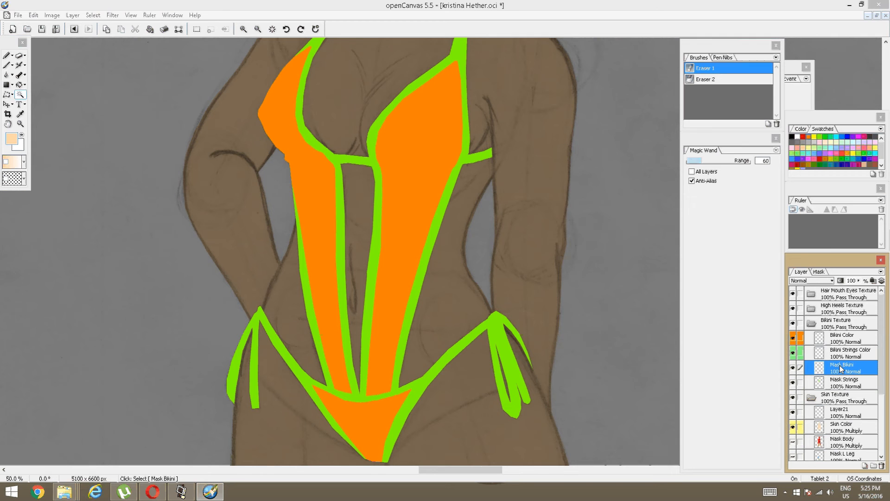
click(397, 266)
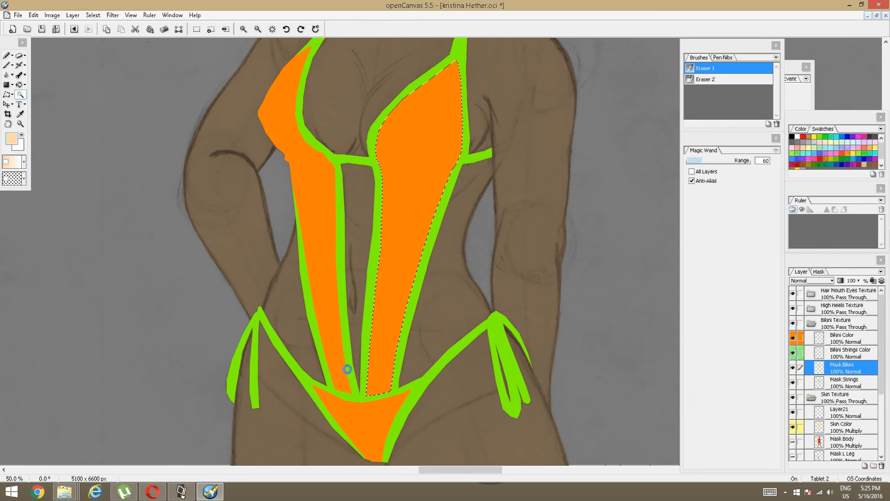
click(830, 382)
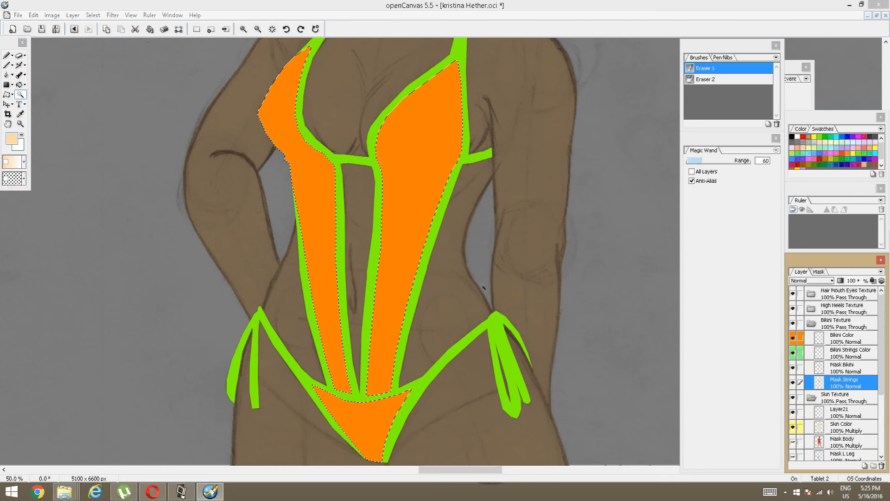
click(793, 368)
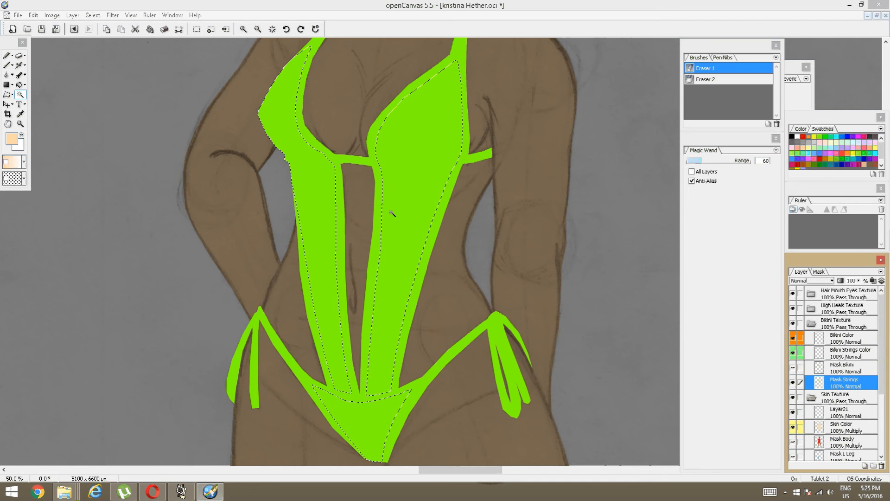
key(Delete)
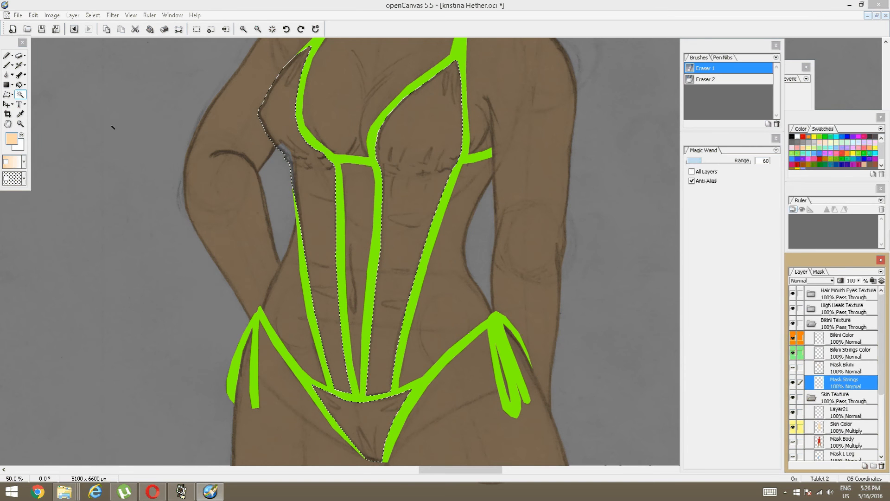
click(93, 15)
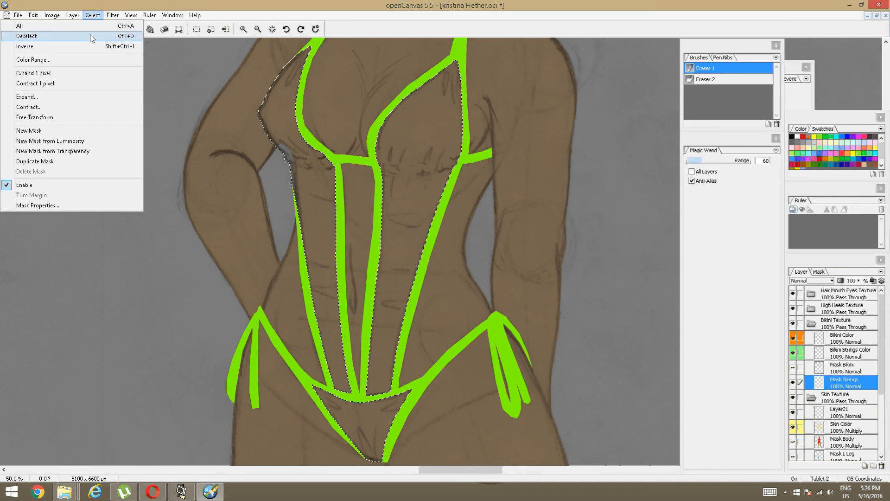
click(90, 34)
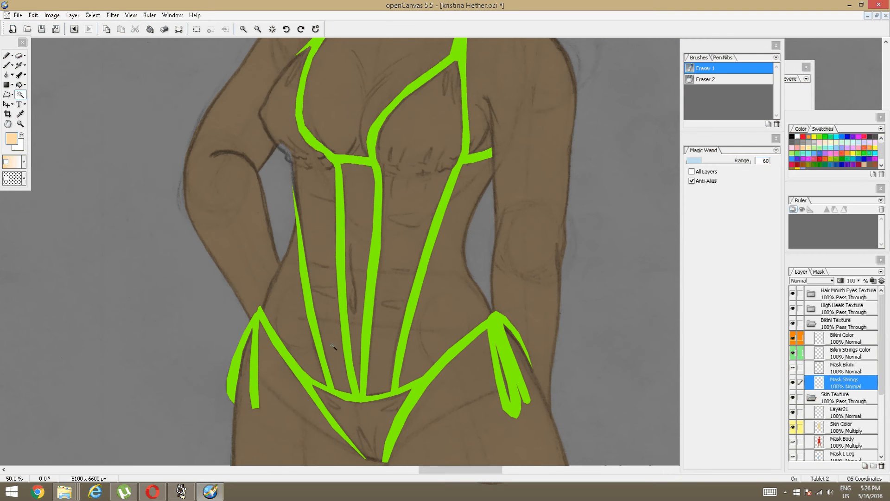
Check the trimmed strings up close, show the Mask Bikini layer again and make Mask Strings active
drag(328, 360, 322, 239)
scroll(360, 319, up, 3)
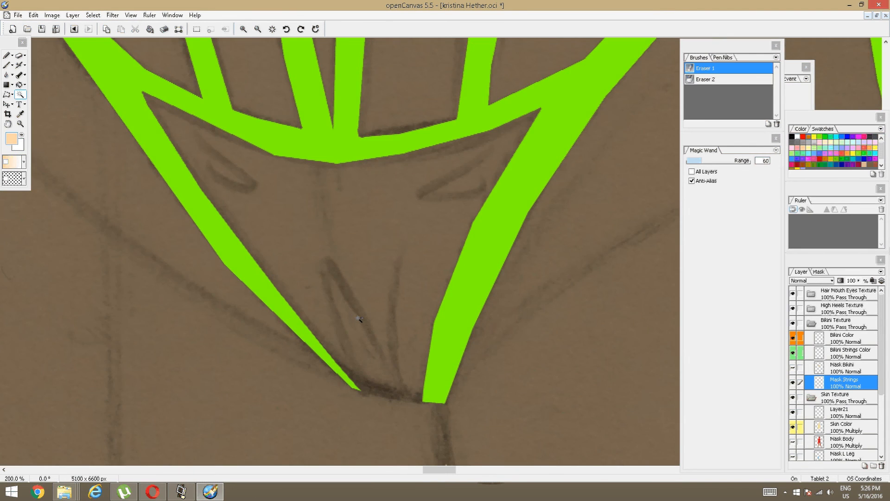
scroll(360, 319, down, 5)
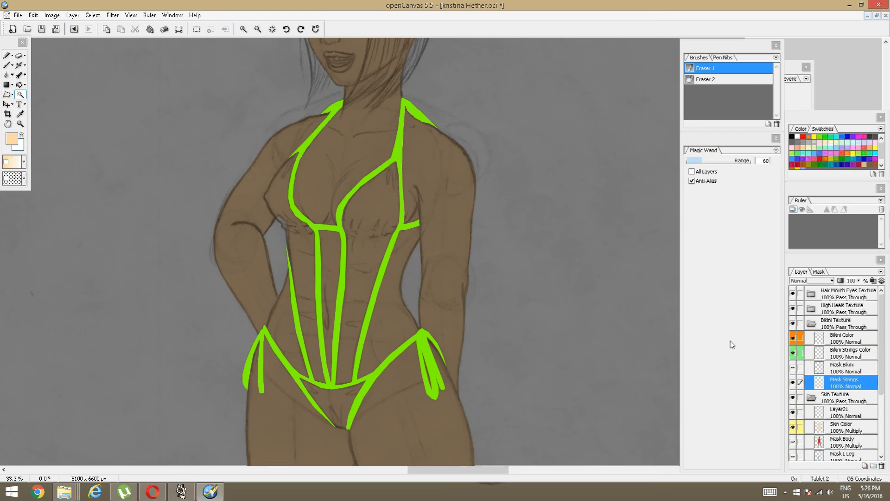
click(796, 369)
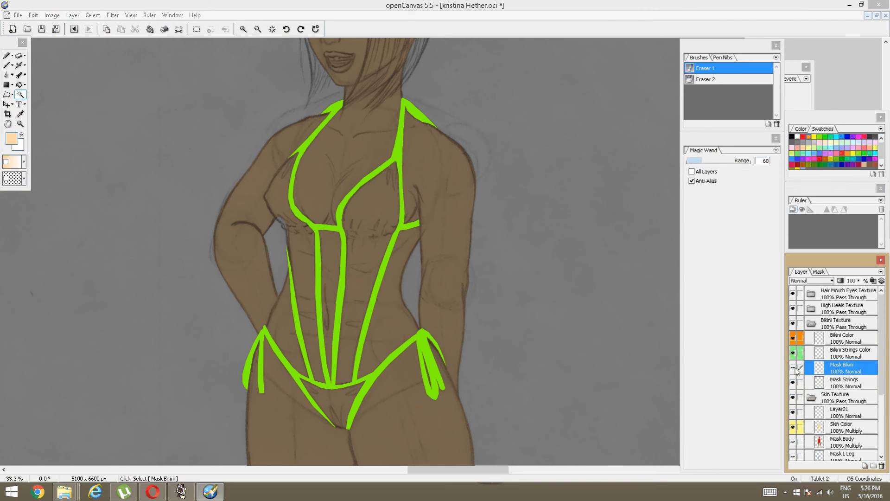
click(793, 368)
click(830, 384)
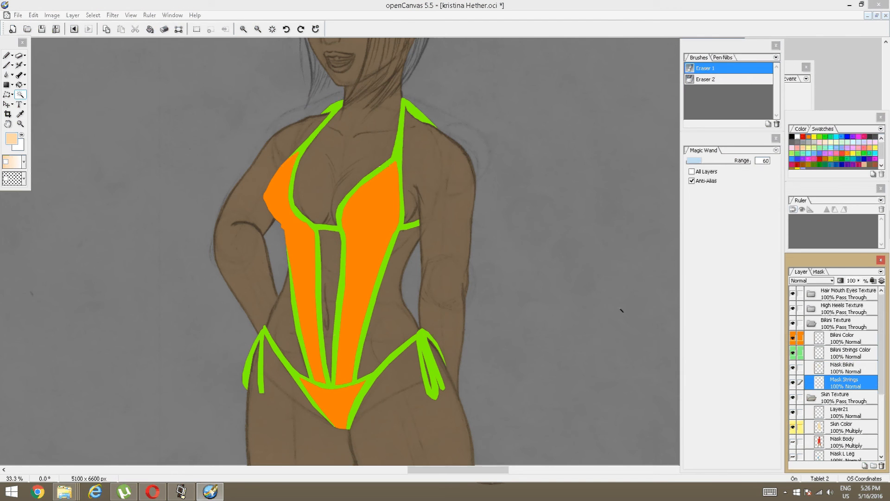
Select the strings shape on the Mask Strings layer with the Magic Wand and inspect the selection outline along the whole bikini
click(381, 271)
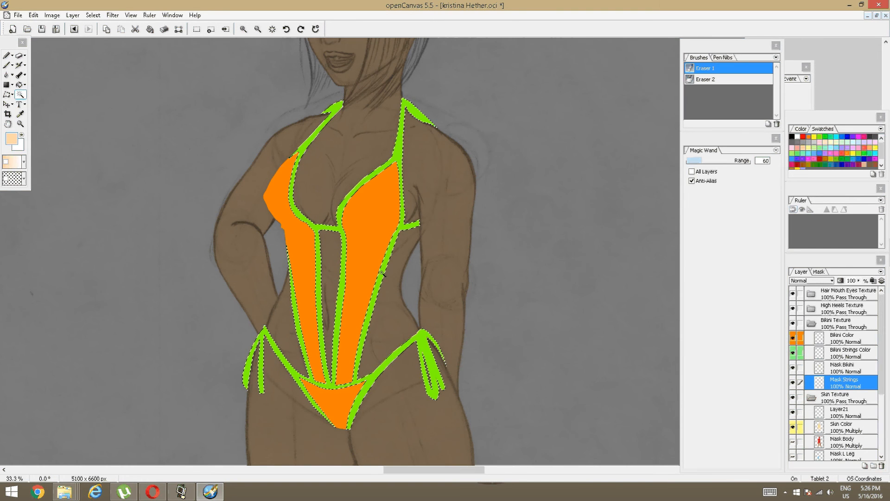
key(space)
mouse_move(397, 231)
mouse_down()
mouse_move(399, 267)
mouse_move(394, 228)
mouse_up()
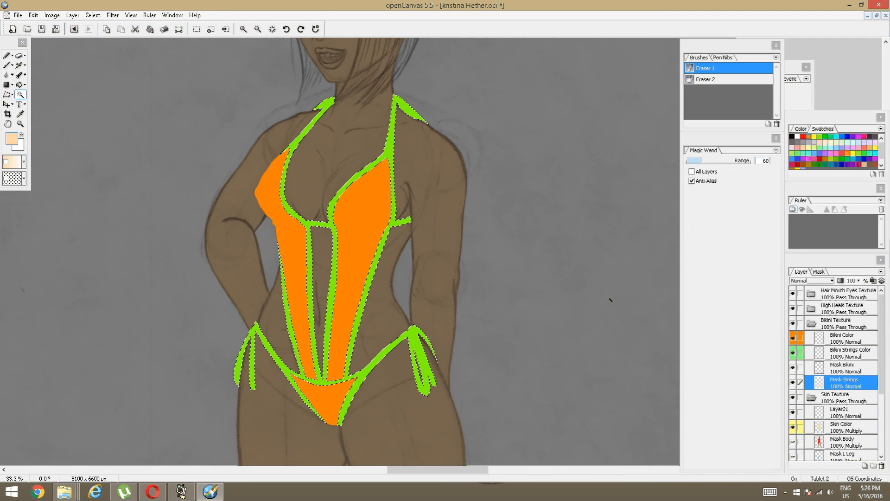
scroll(349, 260, up, 4)
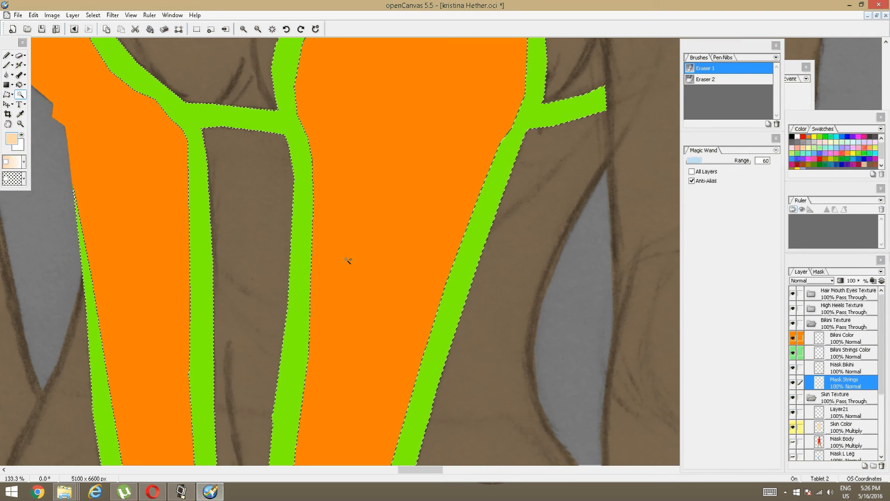
drag(241, 230, 406, 306)
scroll(246, 274, up, 3)
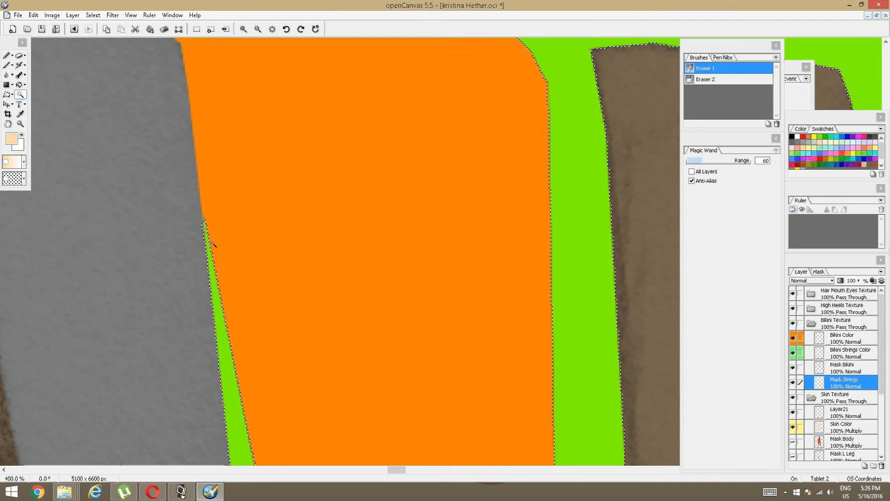
scroll(283, 264, down, 3)
key(space)
drag(329, 278, 324, 360)
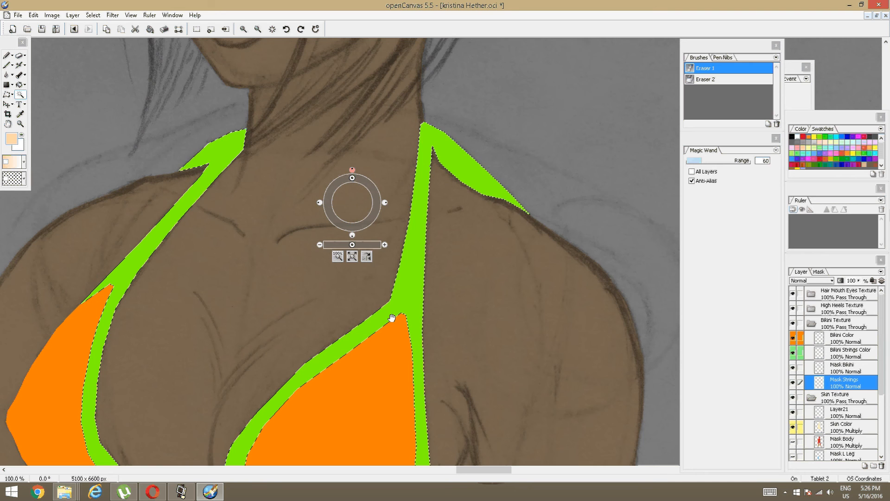
scroll(444, 272, up, 1)
scroll(444, 272, down, 3)
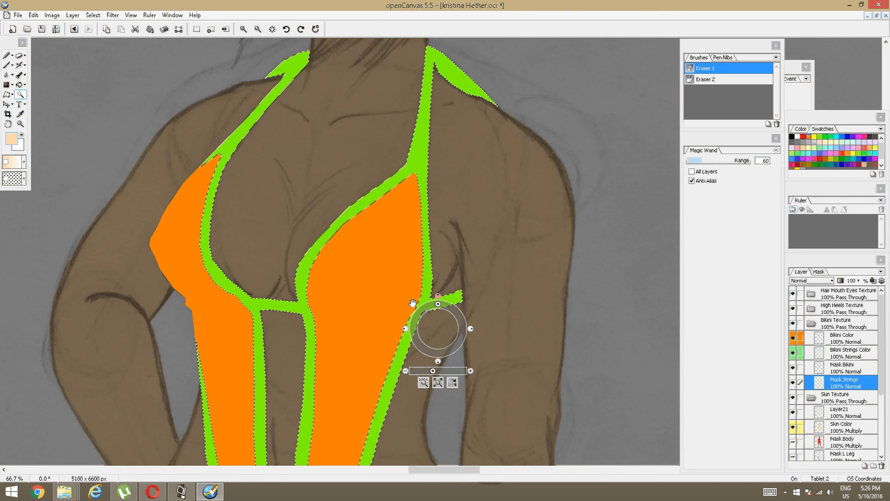
drag(412, 302, 404, 163)
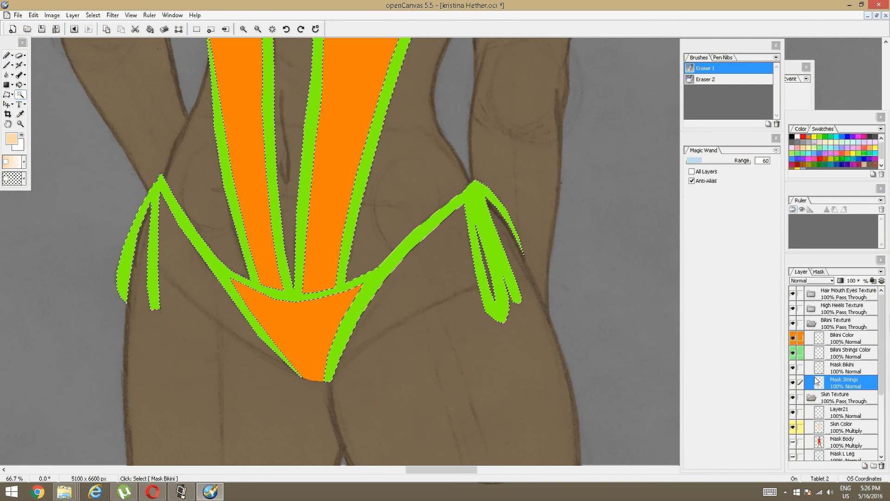
right_click(842, 384)
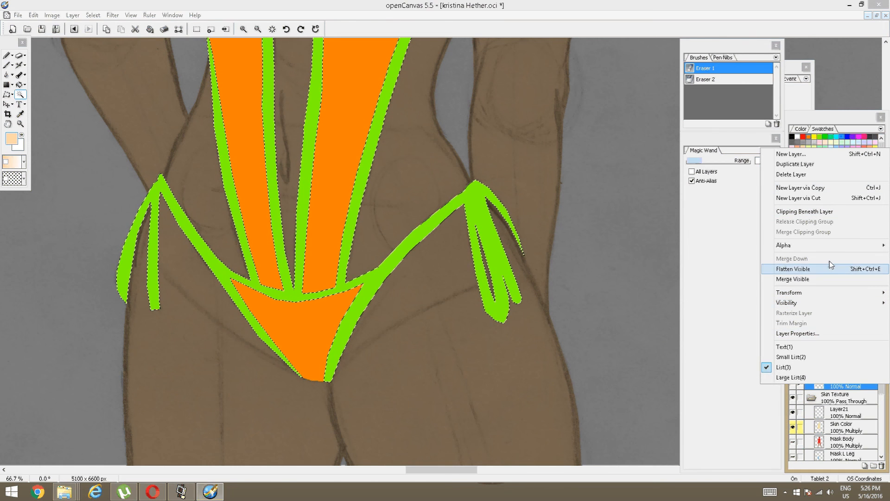
mouse_move(829, 249)
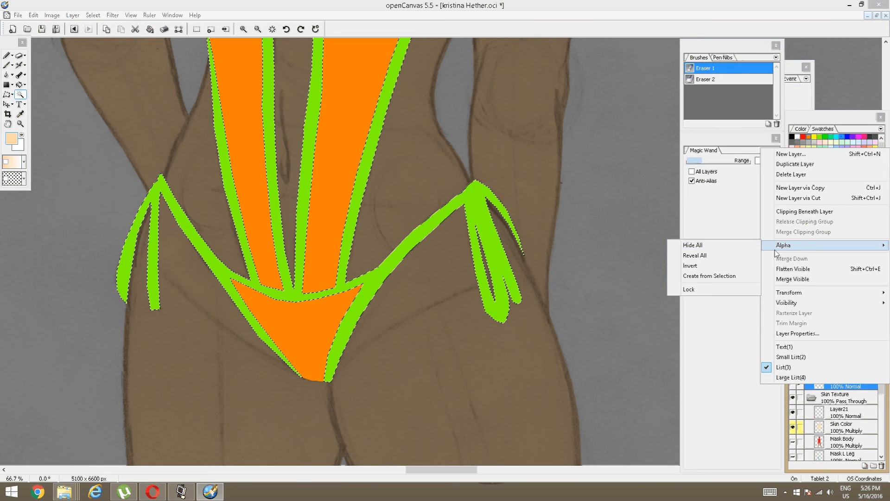
click(733, 235)
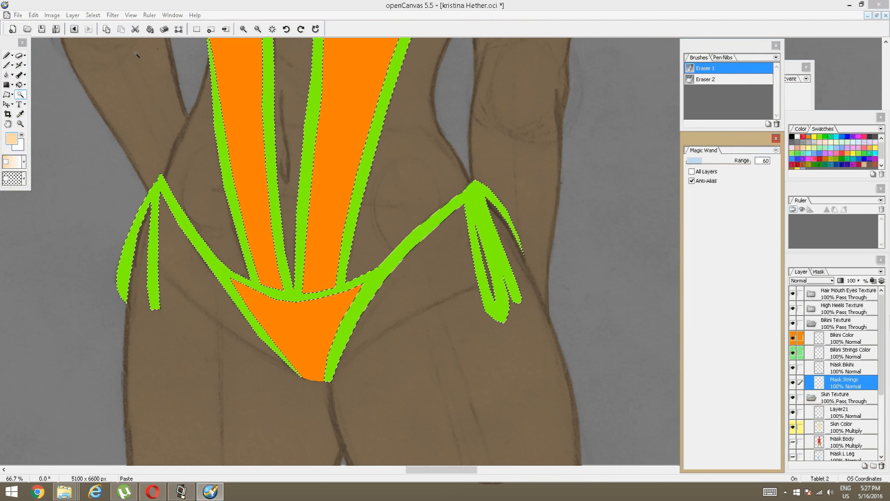
Fill the selected strings with white on the Bikini Strings Color layer and deselect
click(833, 353)
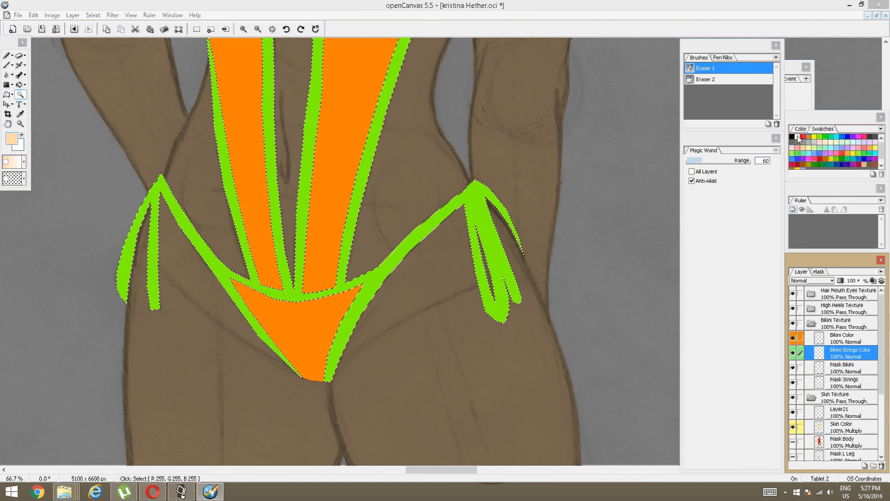
click(799, 139)
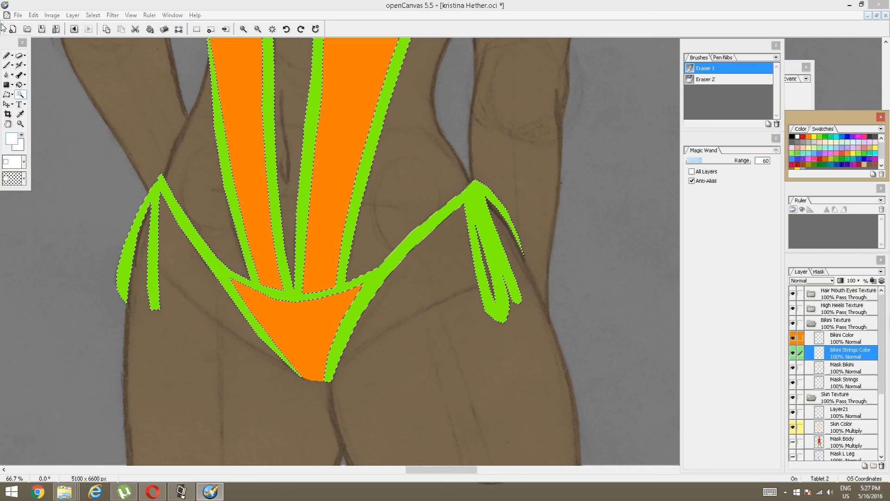
click(20, 83)
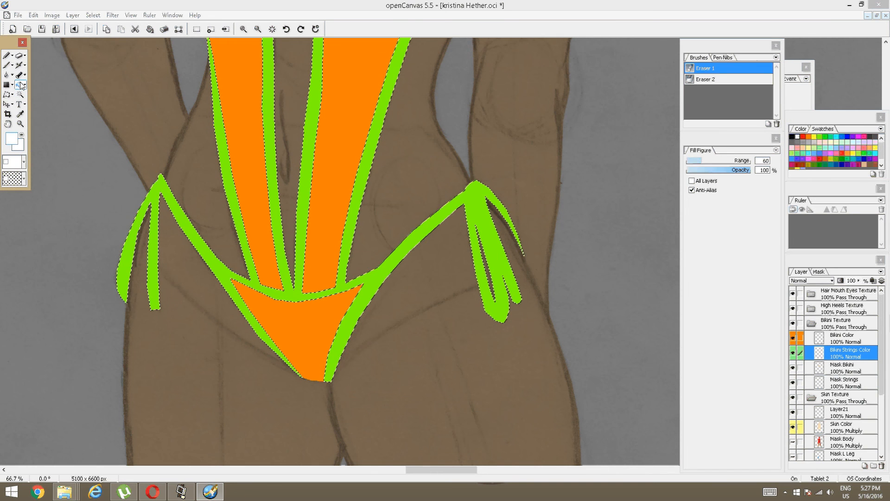
click(428, 226)
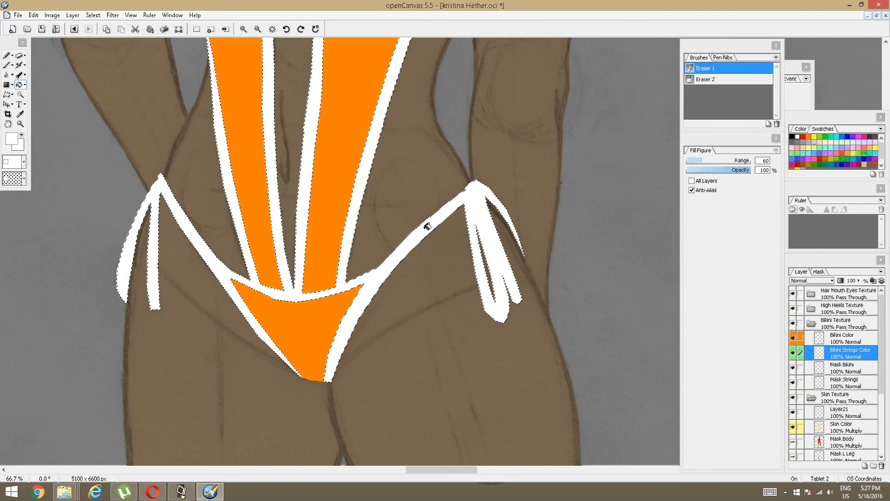
right_click(846, 368)
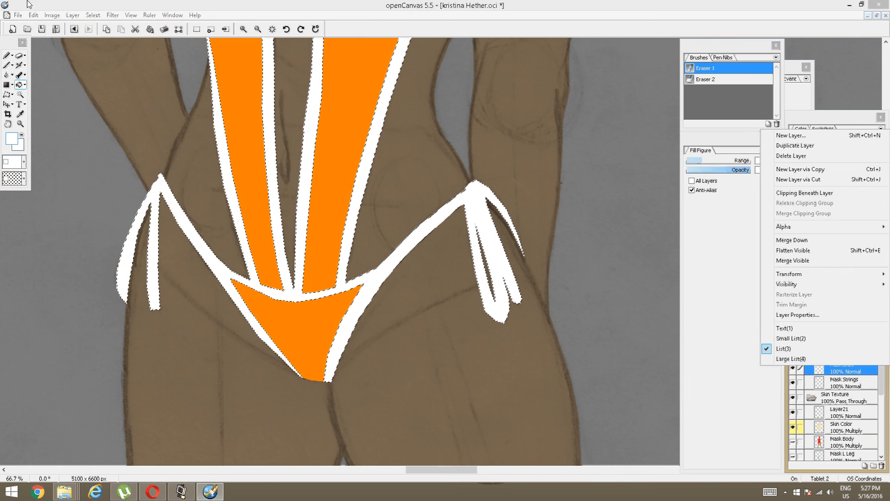
click(92, 15)
click(79, 34)
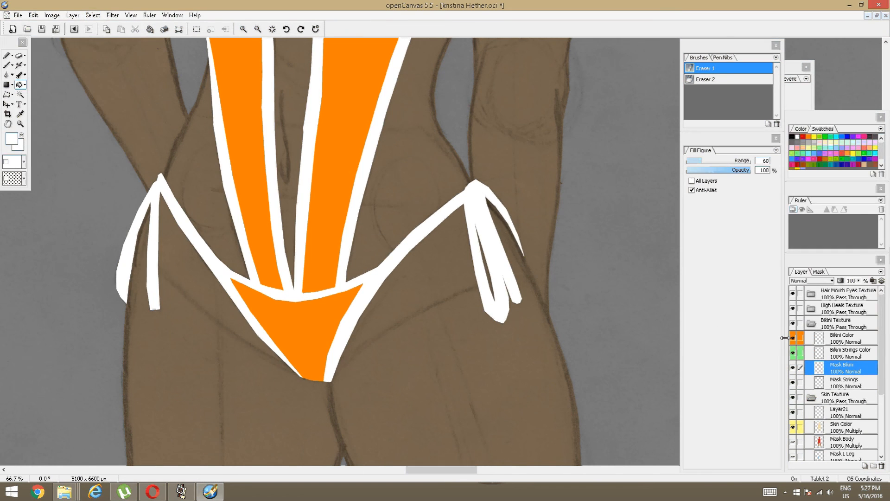
Select all the orange bikini panels on the Mask Bikini layer with the Magic Wand
click(843, 368)
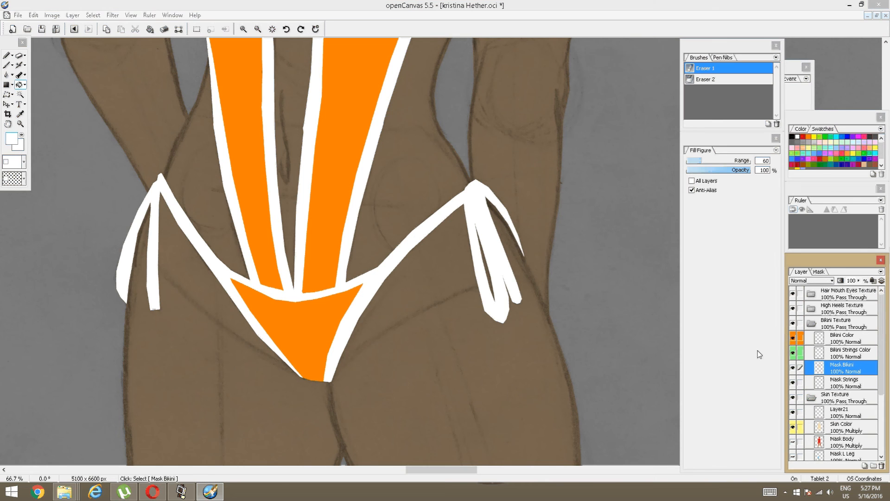
click(19, 93)
click(339, 152)
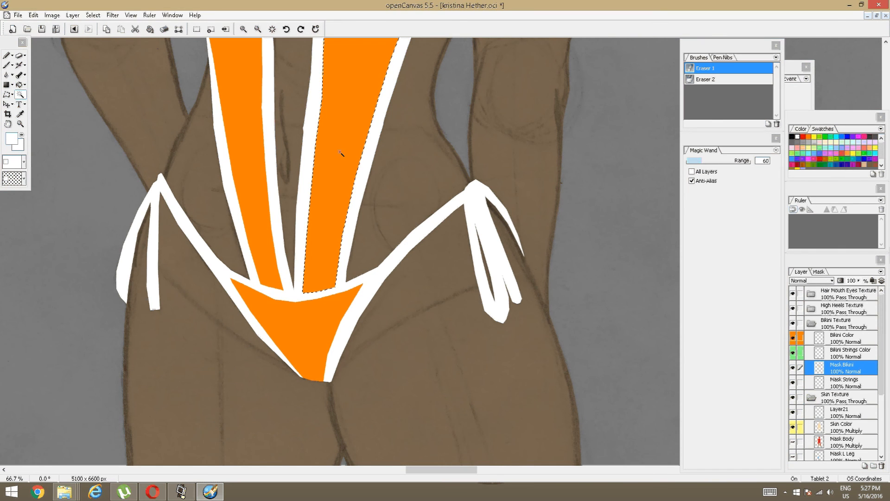
shift+click(300, 288)
shift+click(304, 314)
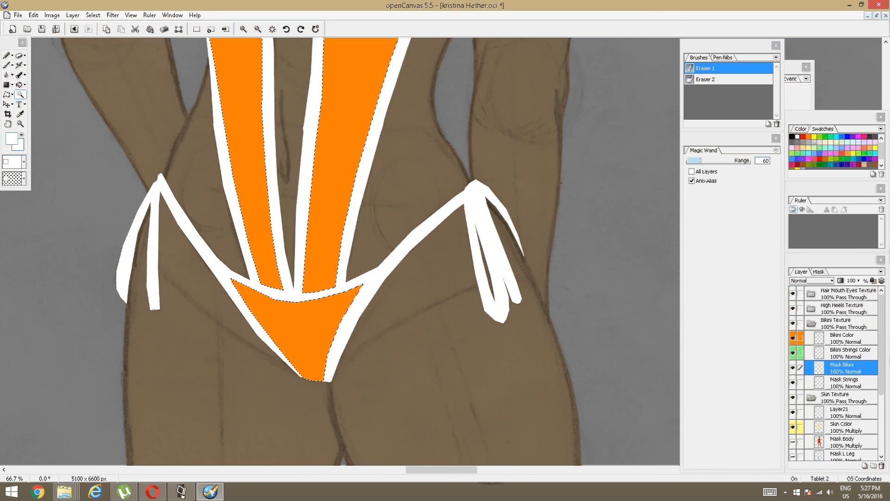
key(space)
drag(503, 94, 531, 173)
Fill the selected panels with white on the Bikini Color layer and deselect
click(823, 339)
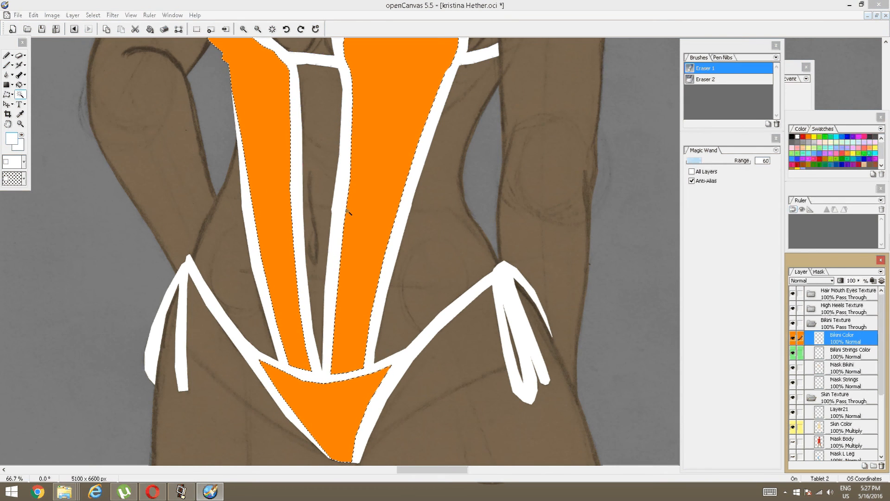
key(Delete)
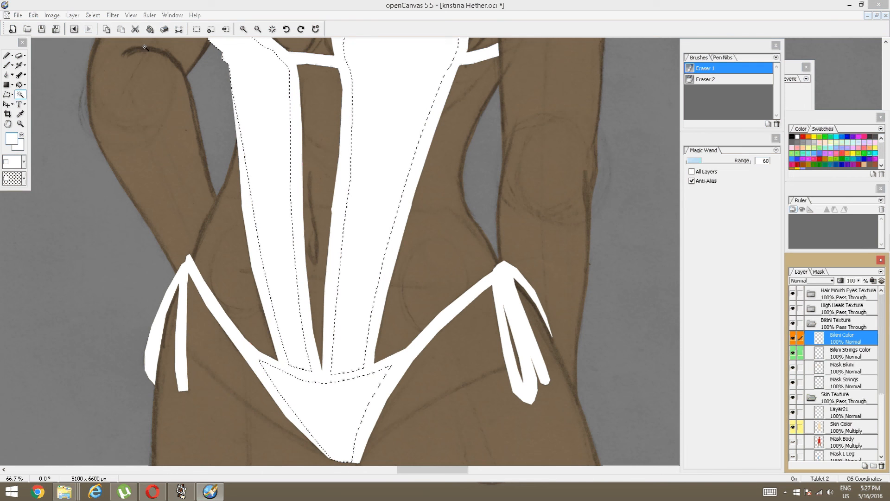
click(93, 15)
click(87, 33)
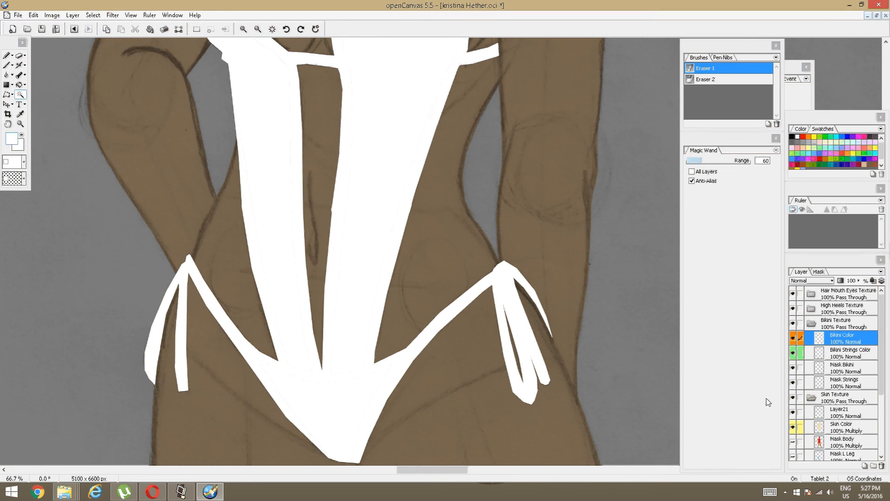
click(820, 381)
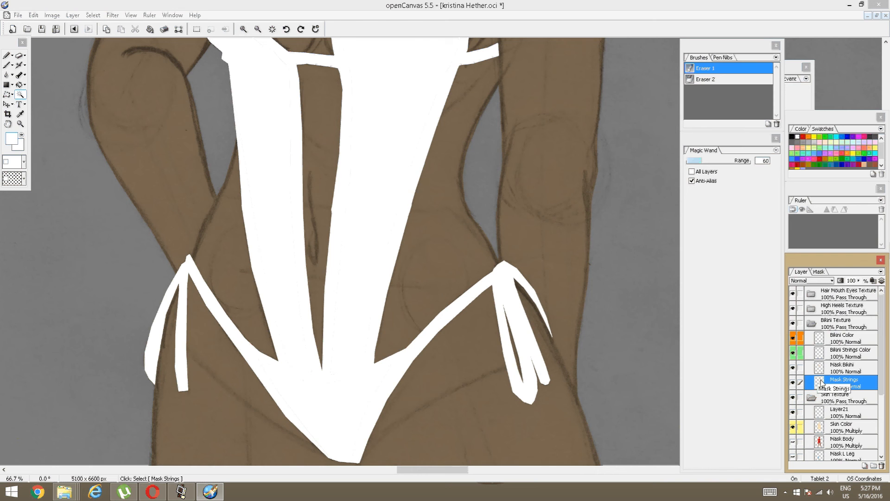
click(416, 350)
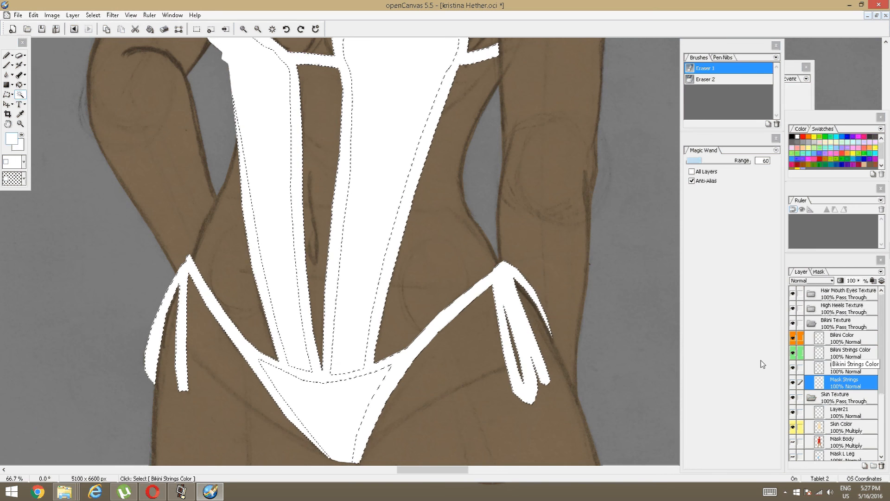
scroll(444, 311, down, 2)
scroll(446, 312, down, 1)
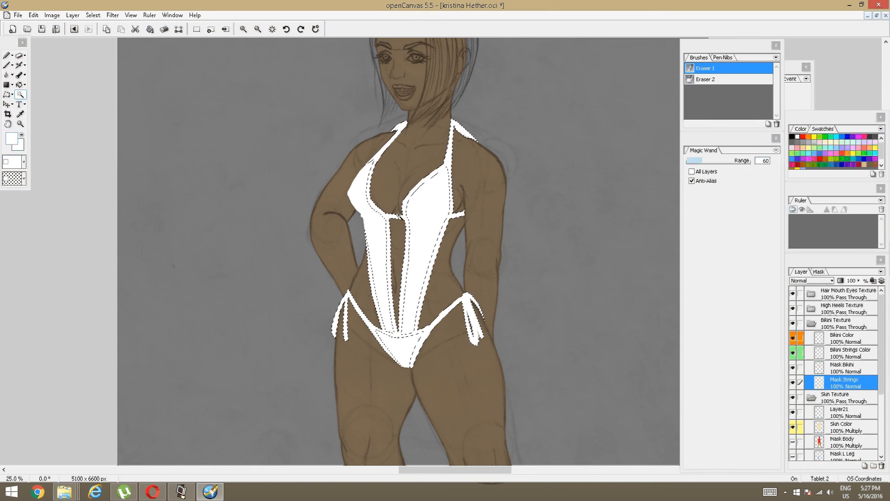
click(93, 15)
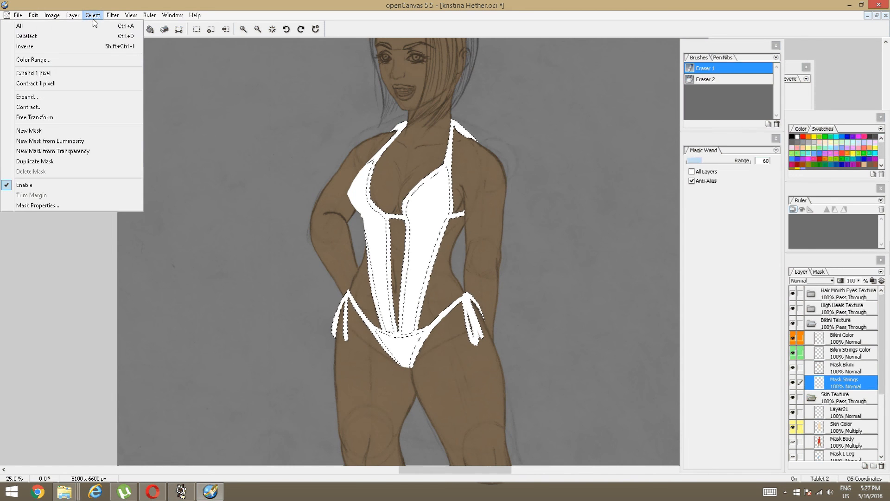
click(28, 35)
Hide the Mask Bikini and Mask Strings layers
scroll(489, 280, up, 4)
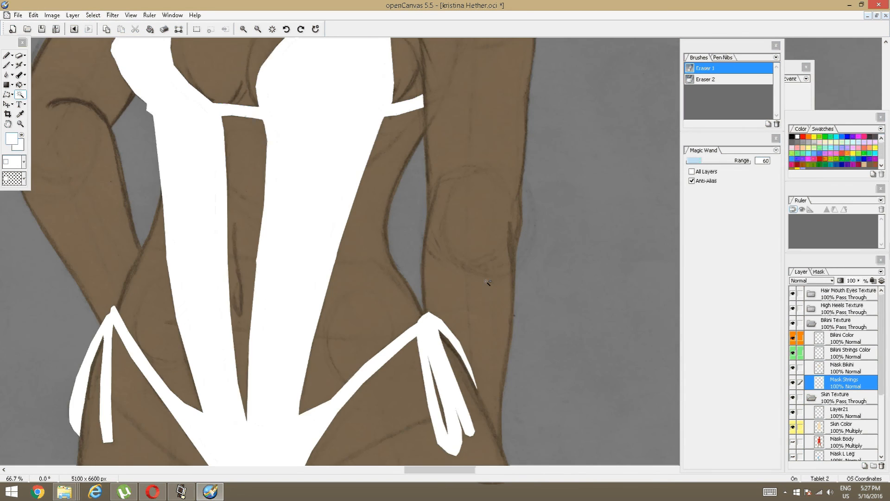
key(space)
drag(333, 294, 441, 268)
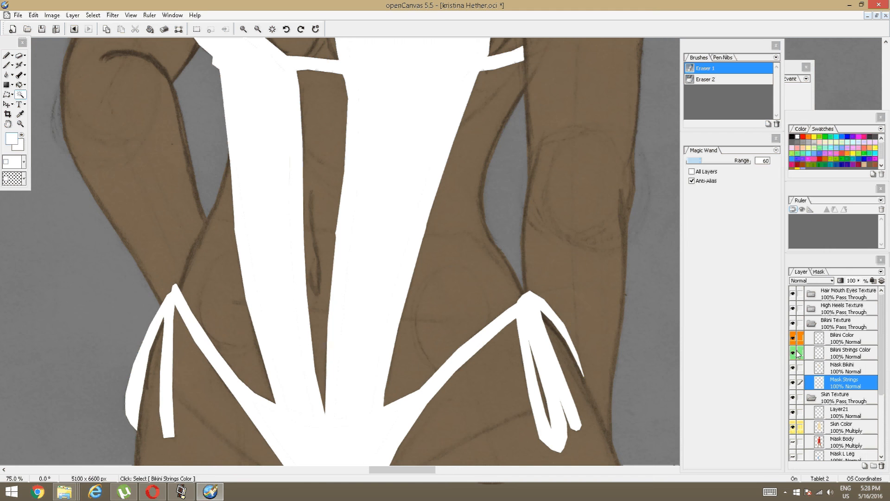
click(794, 368)
click(793, 383)
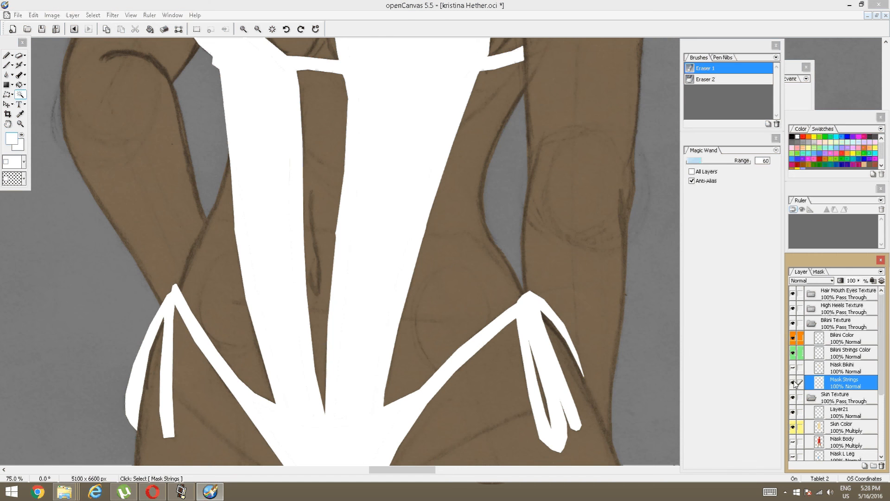
Try the Overlay blending mode on the Mask Strings layer and return it to Normal
click(811, 281)
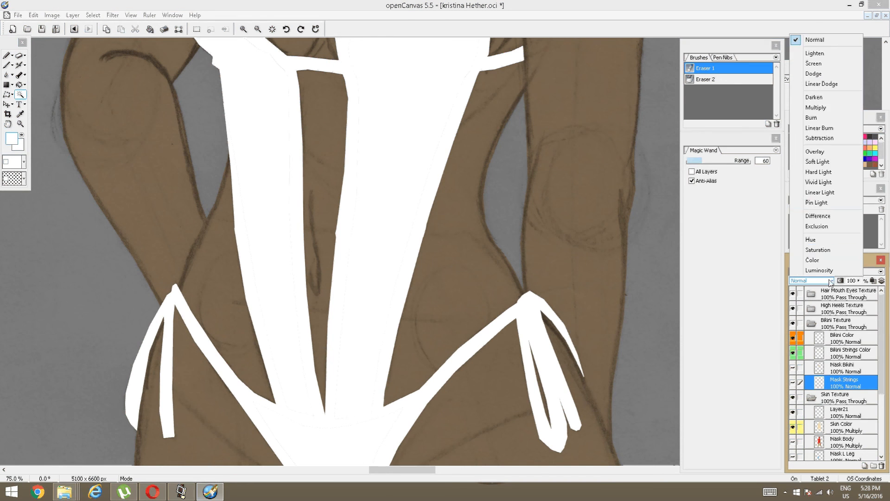
click(816, 152)
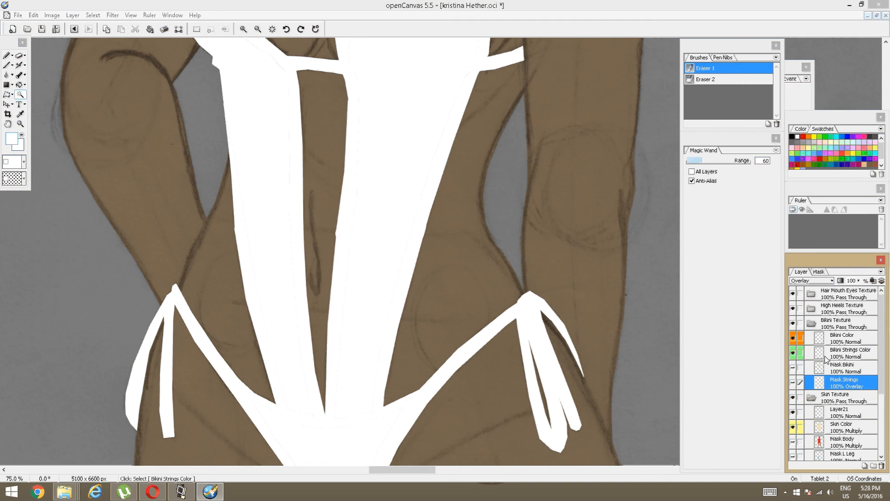
click(811, 281)
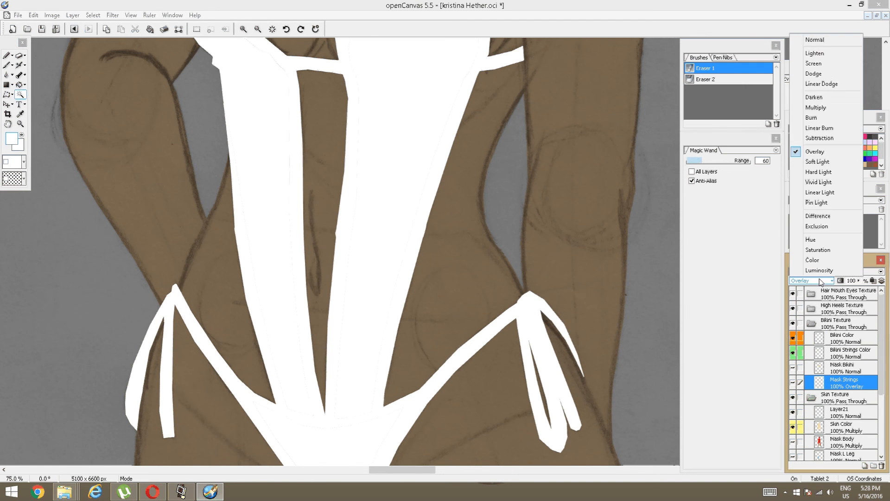
click(827, 44)
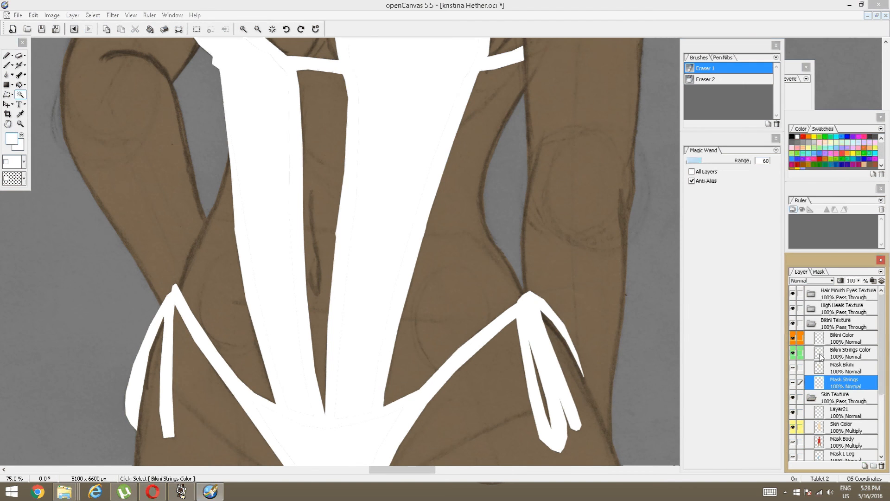
Set the Bikini Strings Color layer's blending mode to Overlay
click(844, 352)
click(829, 281)
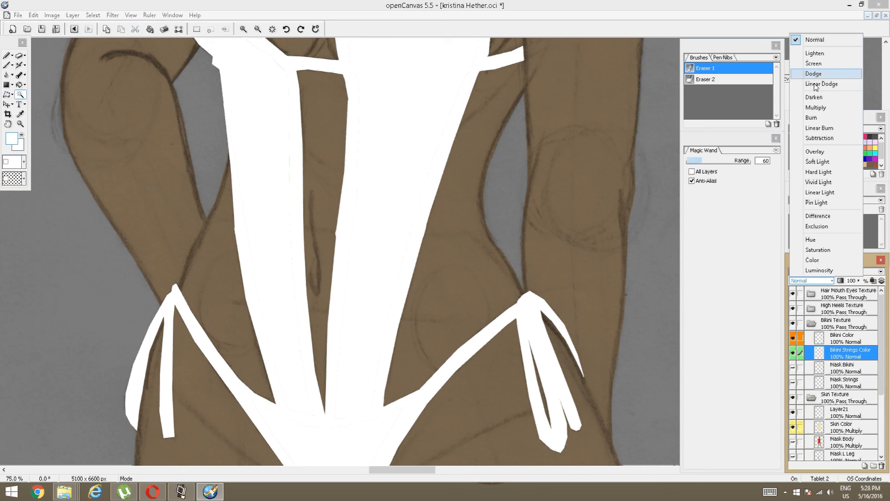
click(817, 151)
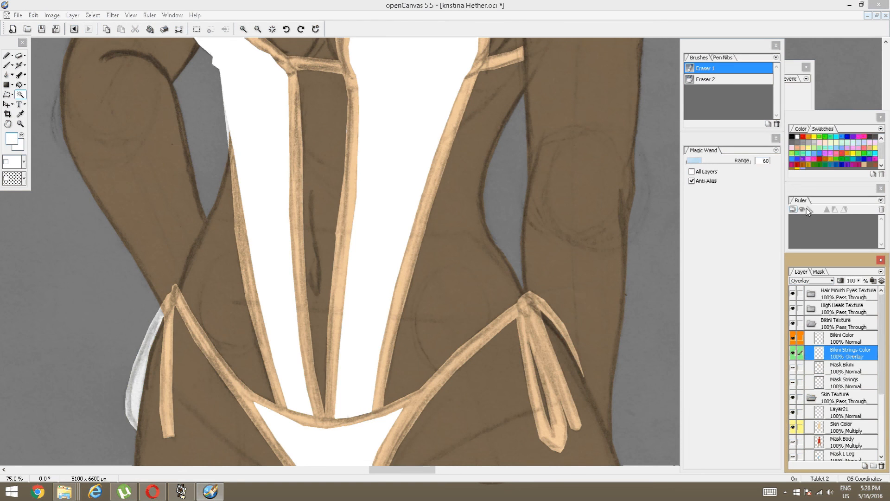
Set the Bikini Color layer's blending mode to Overlay
click(844, 338)
click(816, 280)
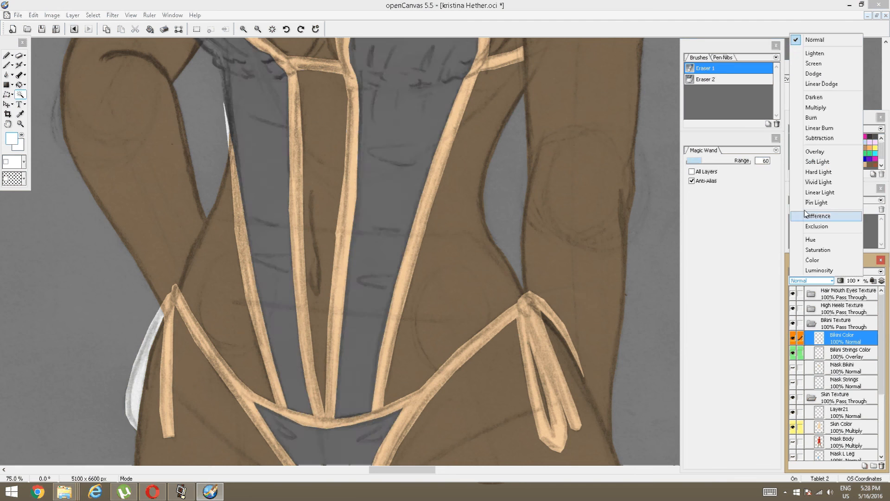
click(816, 152)
Examine the blended figure from the whole body down to the laced lower legs and high heels, and look through the layer list
scroll(452, 176, down, 5)
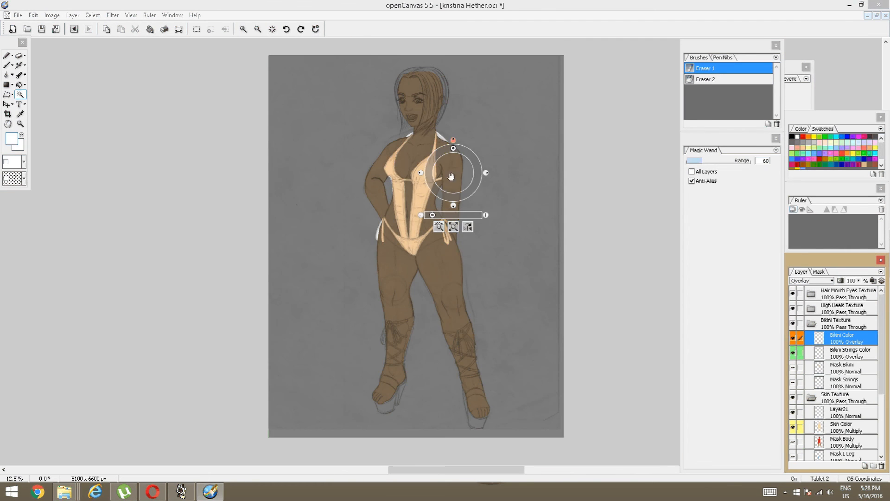
drag(452, 252, 434, 188)
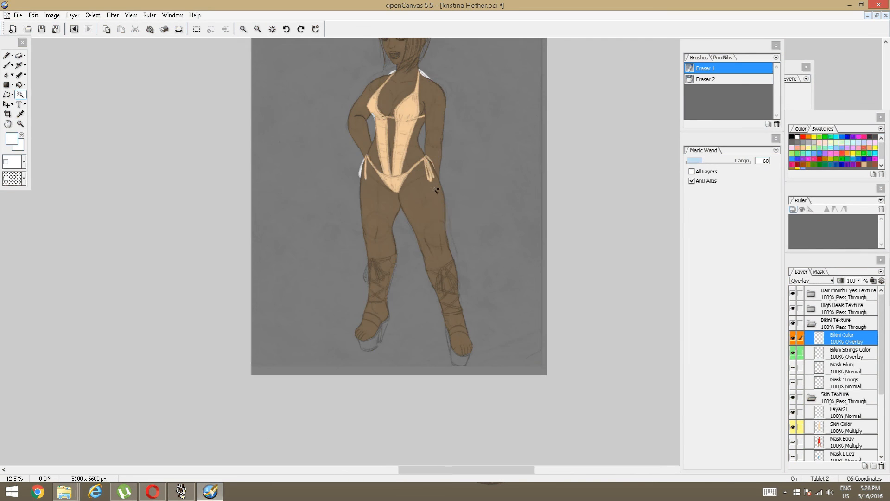
scroll(433, 188, up, 2)
key(space)
drag(419, 245, 422, 180)
key(space)
drag(513, 383, 503, 330)
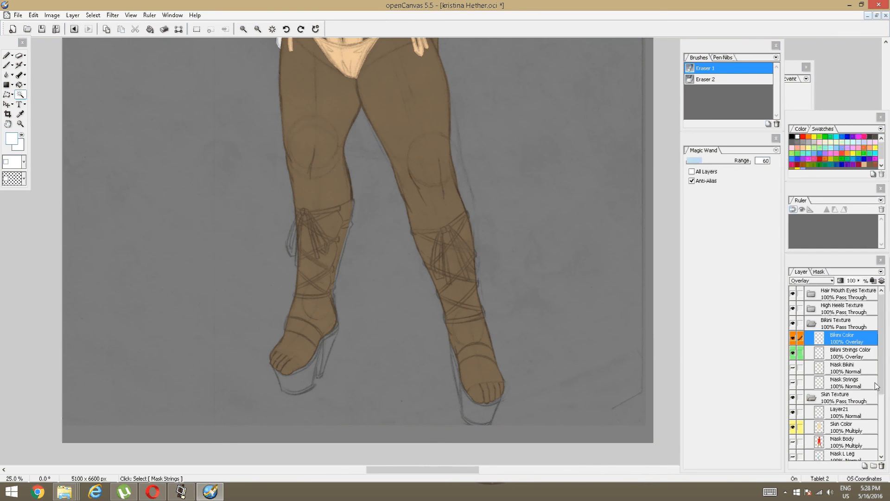
scroll(877, 386, down, 2)
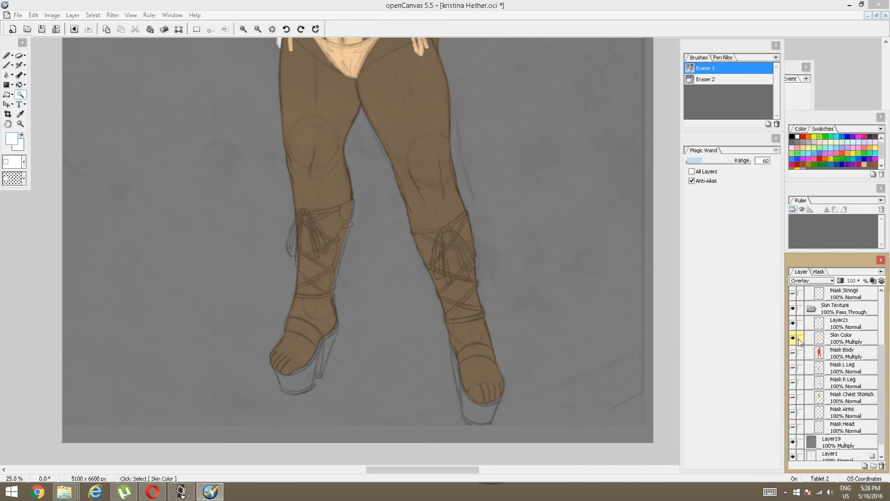
scroll(799, 343, up, 2)
Collapse the Bikini Texture group and set the Skin Color layer's blending mode to Normal
click(802, 341)
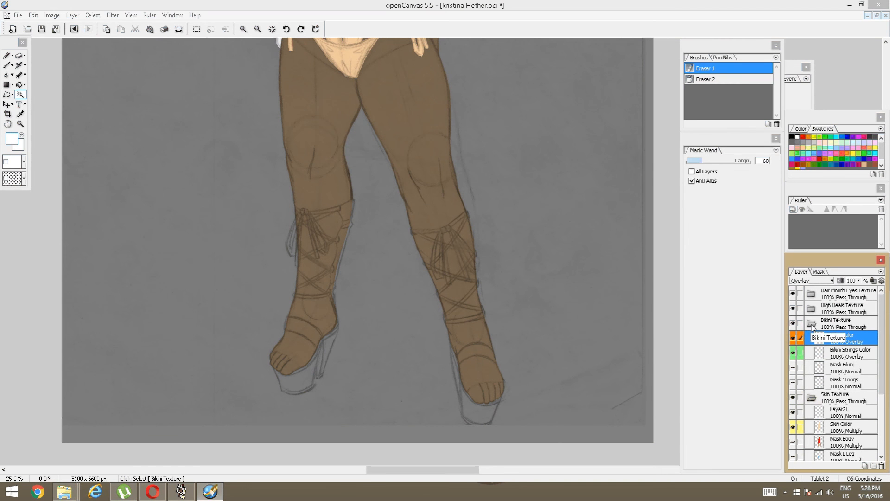
click(812, 325)
scroll(812, 376, down, 1)
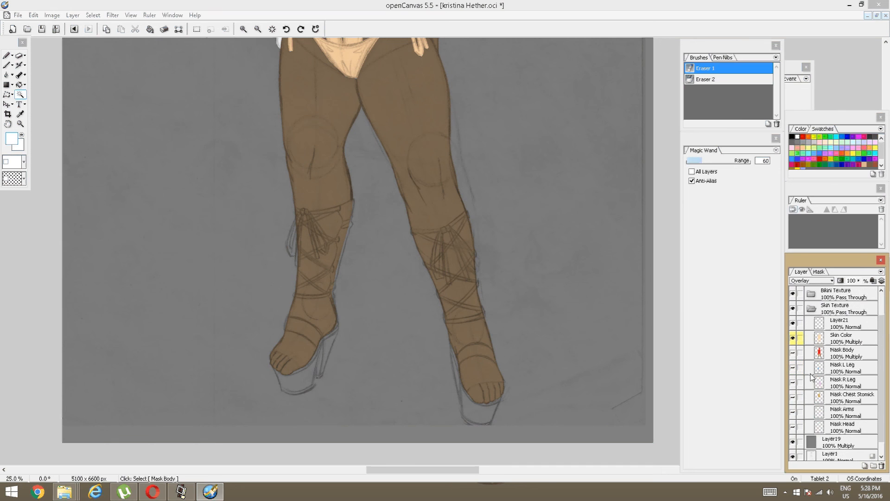
scroll(813, 376, up, 1)
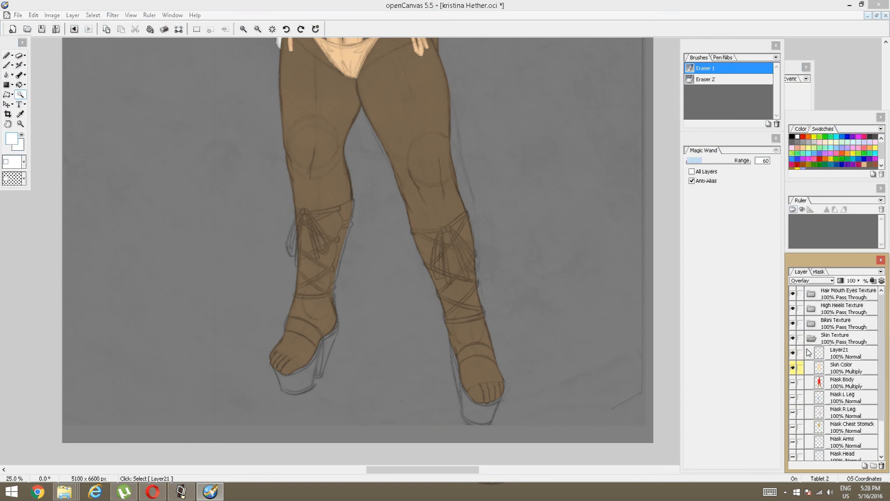
click(812, 339)
click(811, 340)
click(823, 366)
click(814, 281)
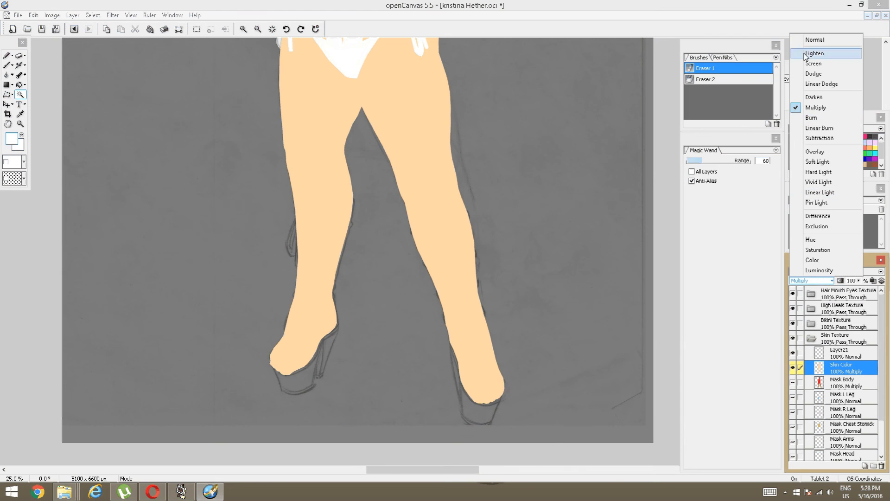
click(814, 40)
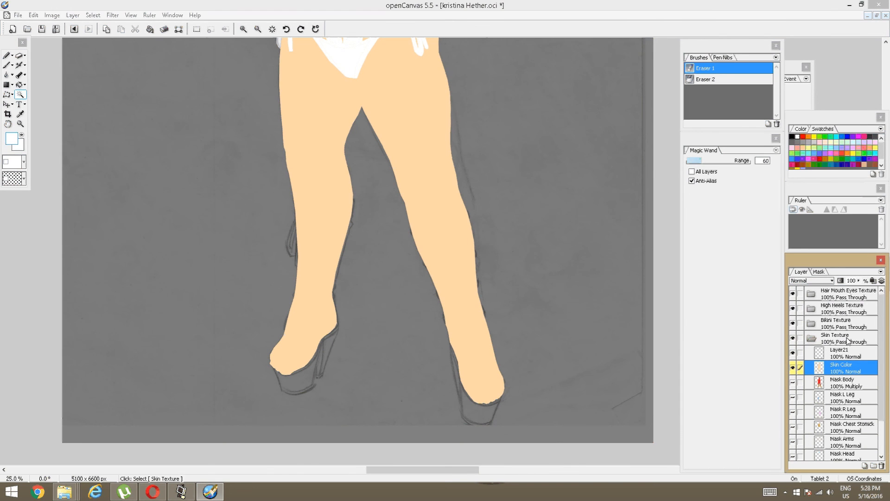
Expand the Bikini Texture group and set the Bikini Strings Color and Bikini Color layers to Normal blending
click(813, 323)
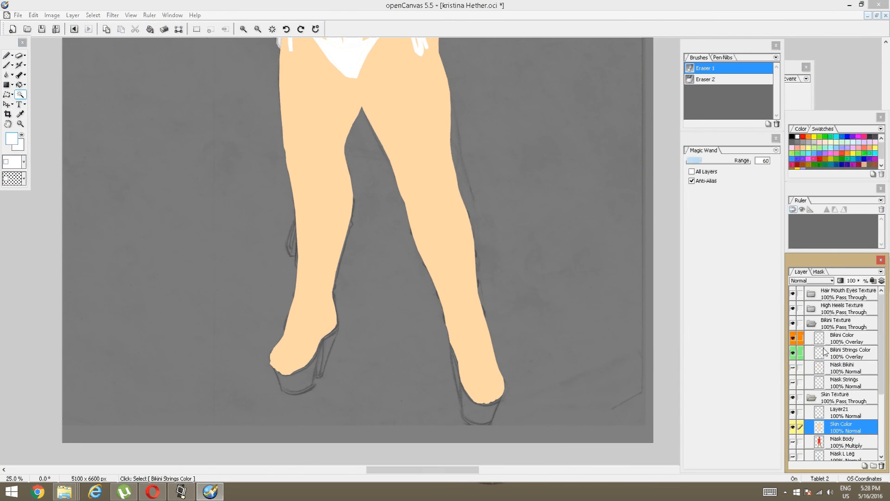
click(826, 353)
click(835, 282)
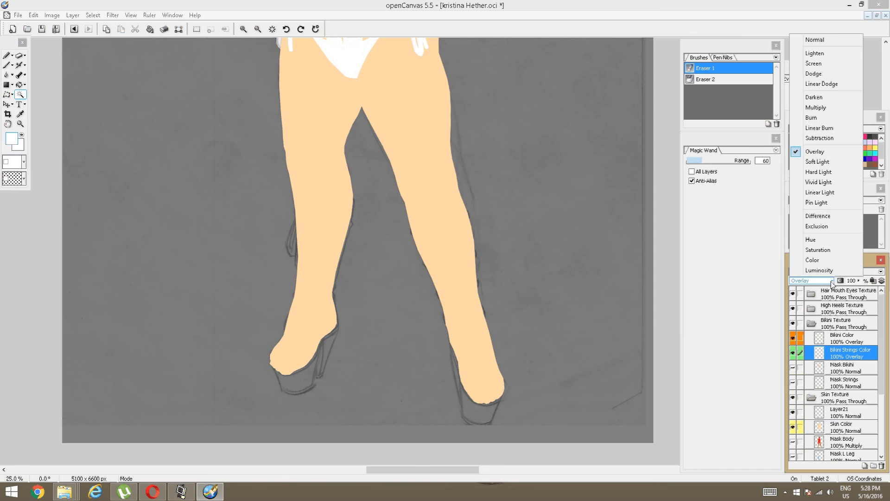
click(815, 39)
click(840, 337)
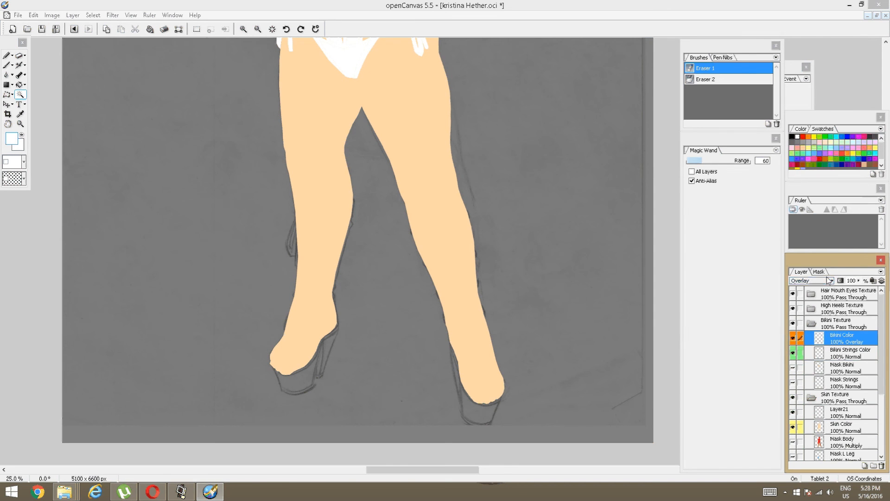
click(811, 281)
click(816, 39)
Collapse the Bikini Texture and Skin Texture groups and set the grey Layer19's blending mode to Normal
click(814, 322)
click(812, 338)
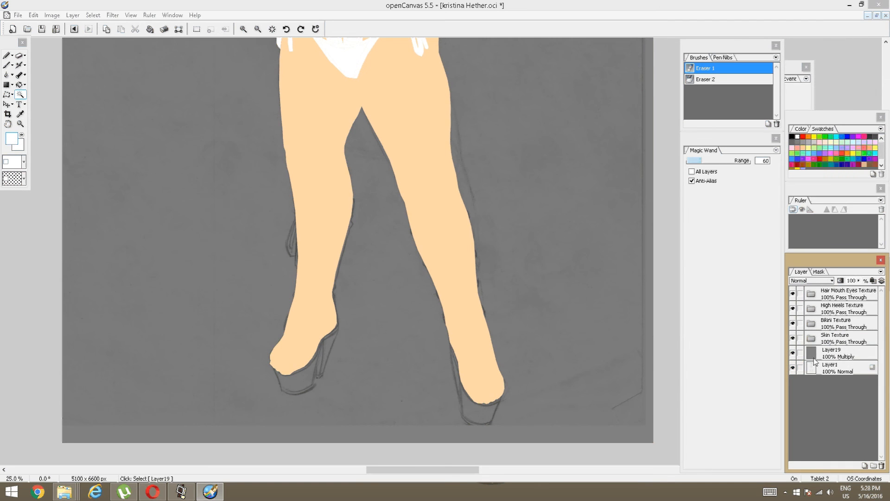
click(813, 355)
click(827, 280)
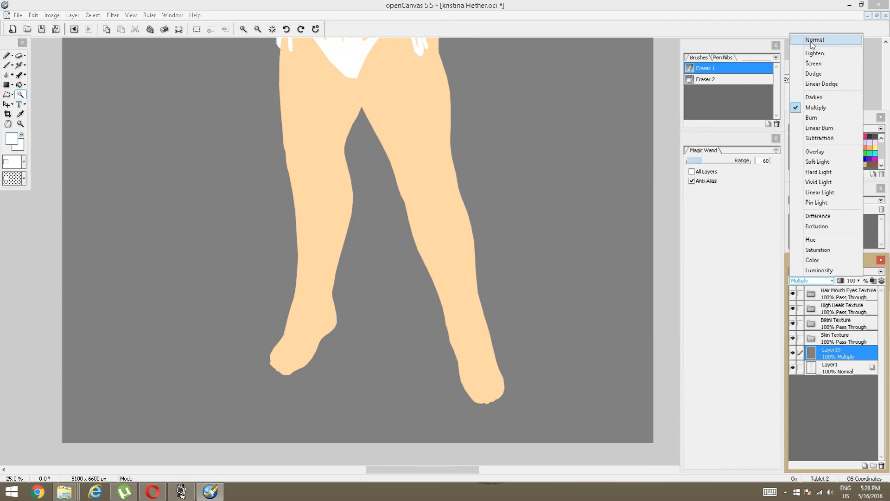
click(815, 40)
Examine the flat-coloured figure as a whole and the edges of the bikini top up close
scroll(364, 182, up, 2)
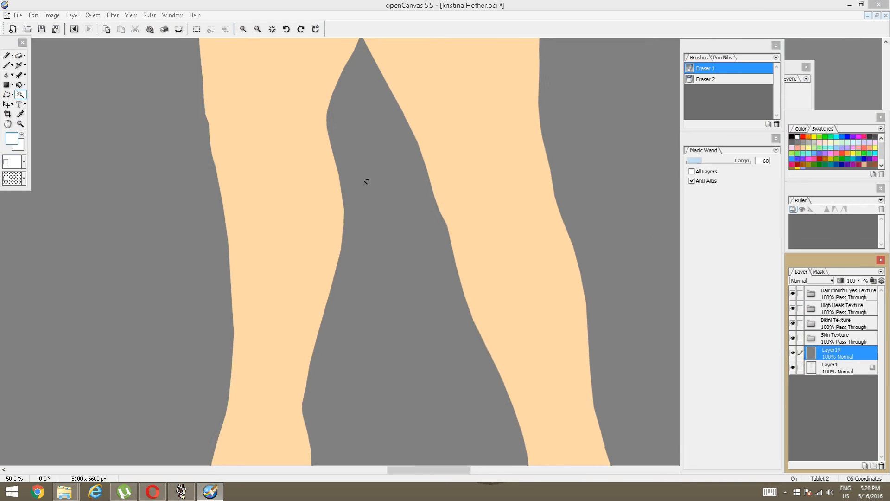
scroll(365, 182, down, 5)
drag(391, 134, 415, 188)
scroll(380, 210, up, 2)
scroll(379, 211, down, 1)
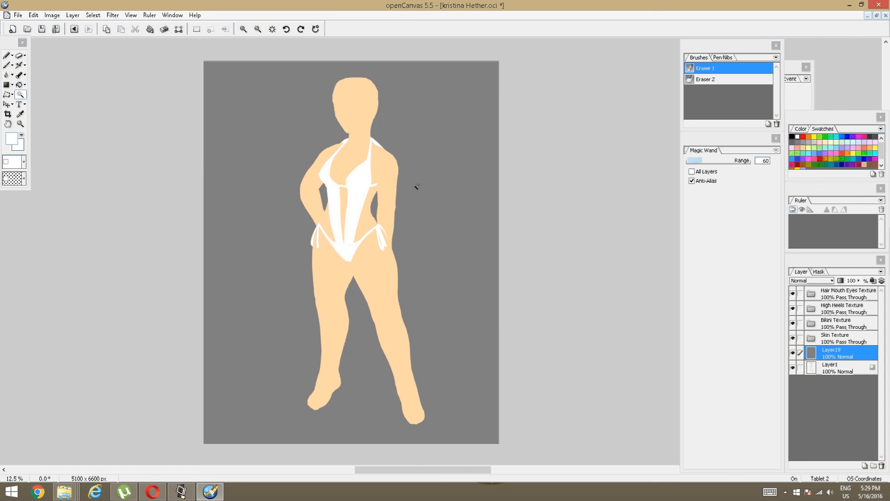
scroll(364, 170, up, 7)
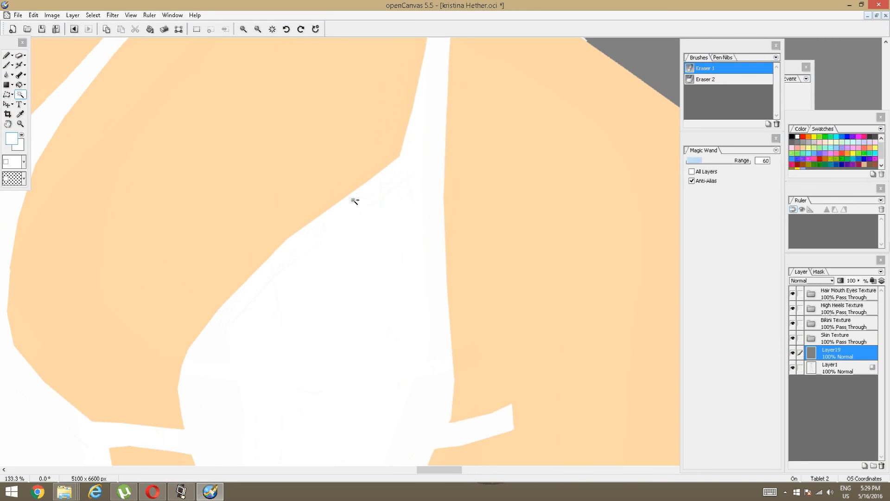
scroll(355, 201, down, 8)
scroll(365, 195, up, 1)
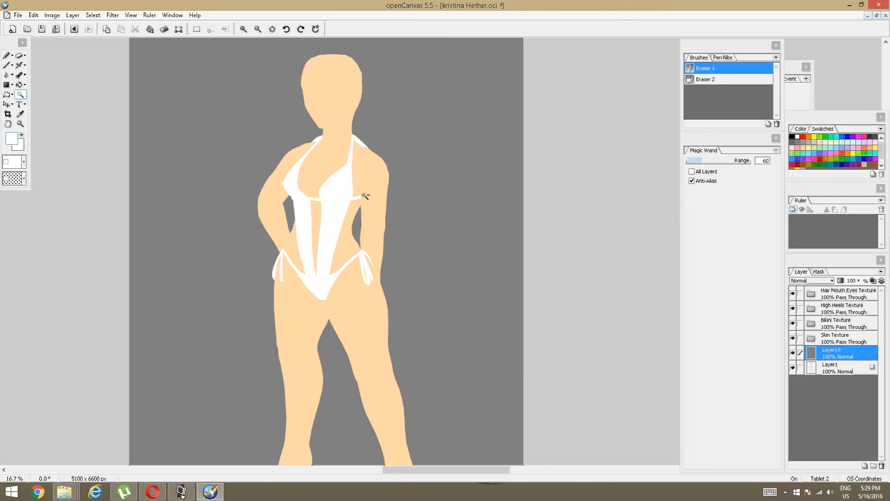
scroll(365, 221, down, 1)
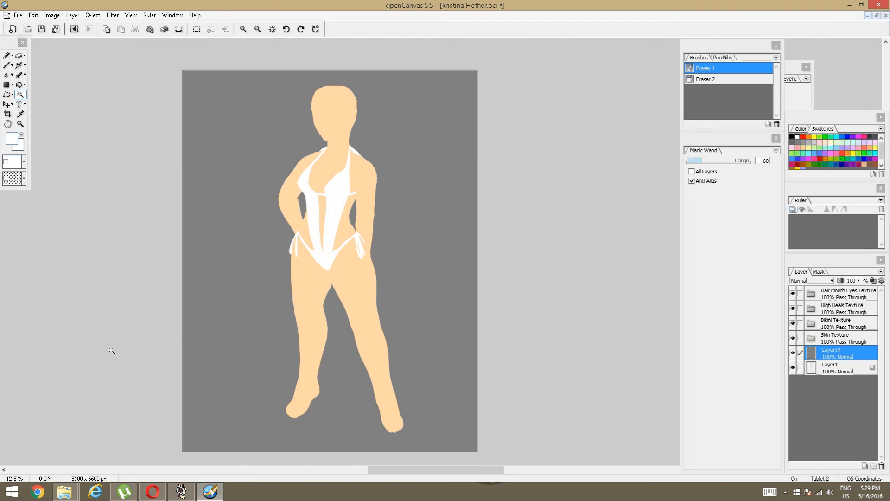
click(181, 491)
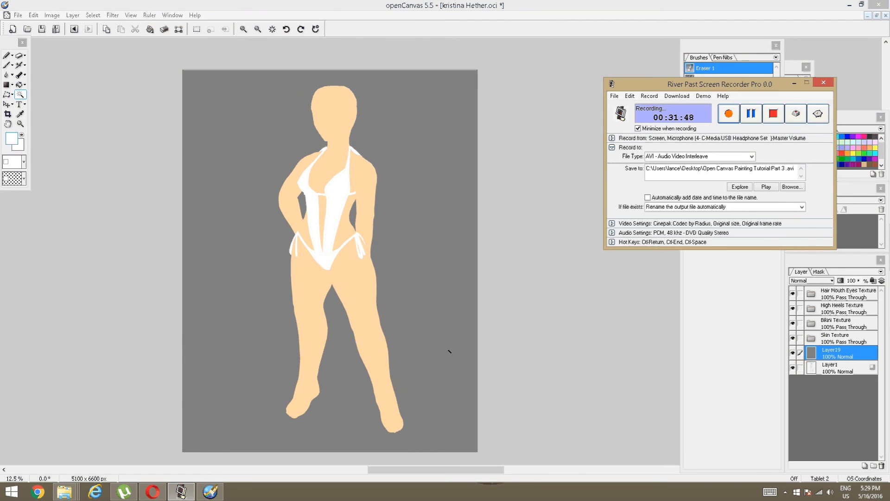
click(364, 287)
Review the flat skin and bikini colours along the figure from head to feet
scroll(364, 288, down, 1)
scroll(364, 287, up, 3)
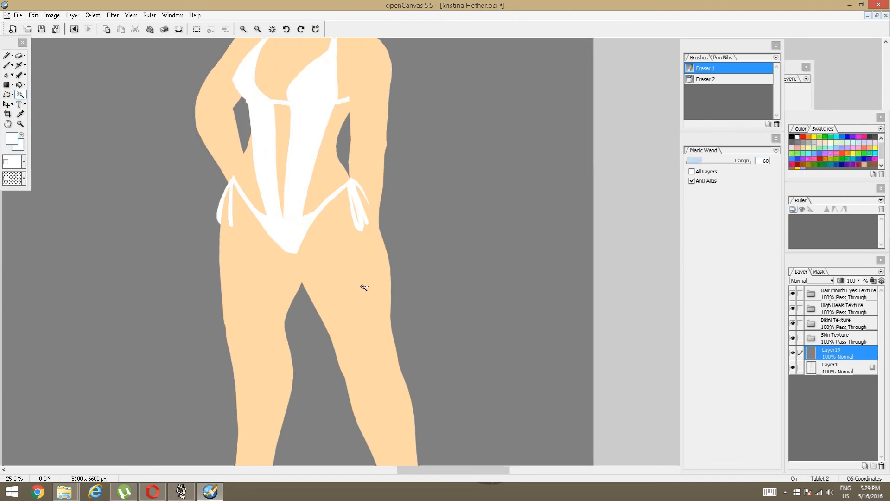
scroll(364, 287, down, 1)
key(space)
drag(357, 374, 352, 314)
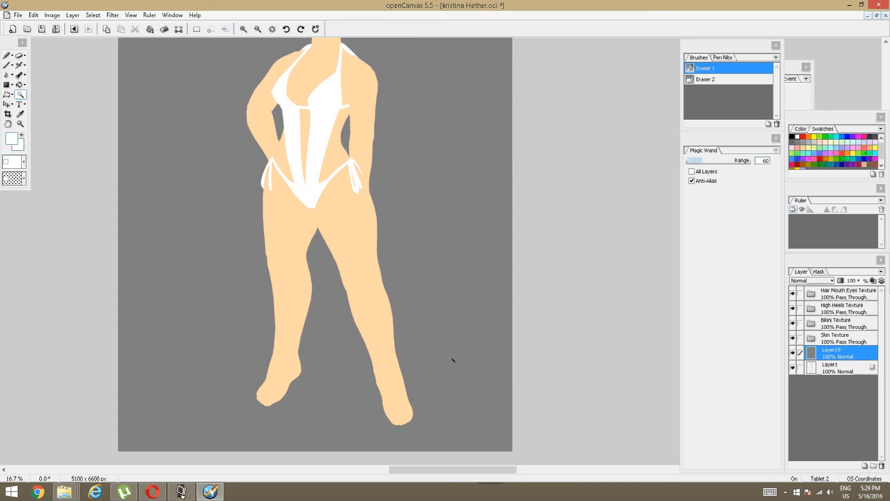
key(space)
drag(434, 169, 436, 243)
key(space)
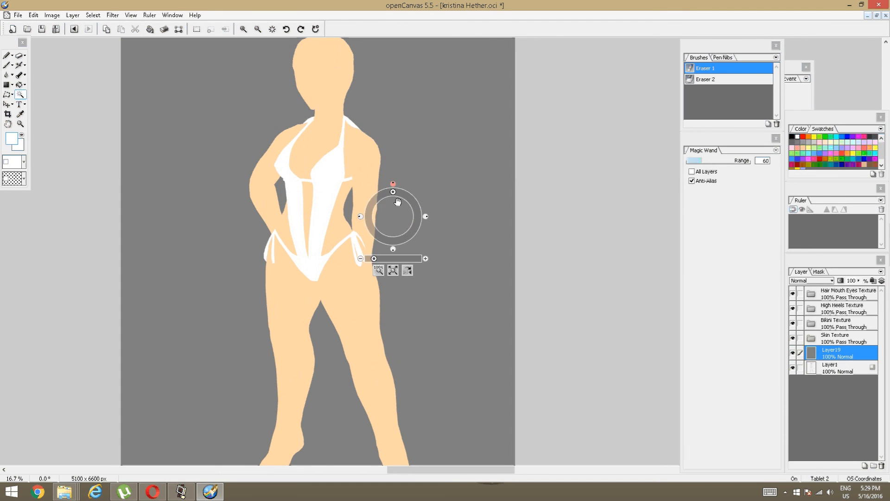
drag(395, 201, 398, 227)
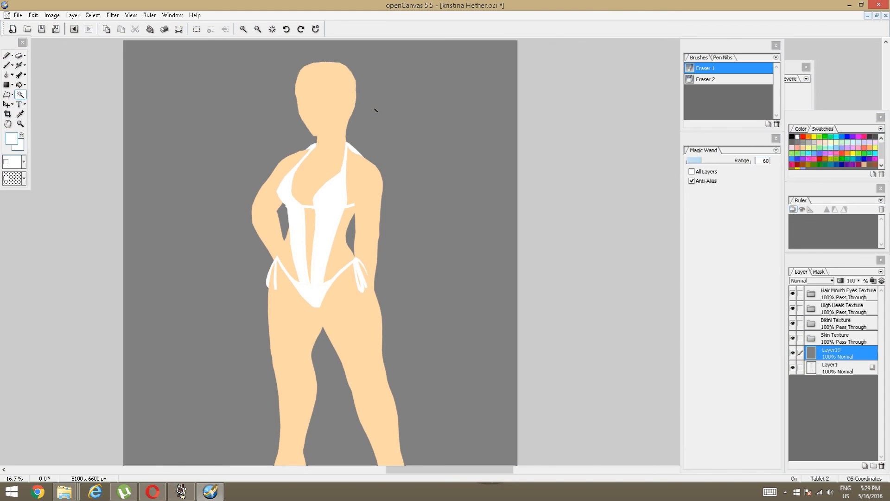
key(space)
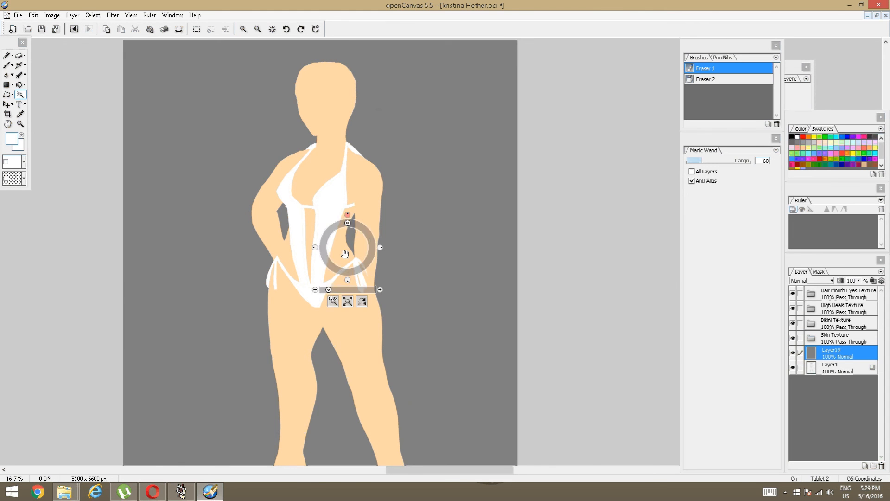
drag(344, 245, 339, 187)
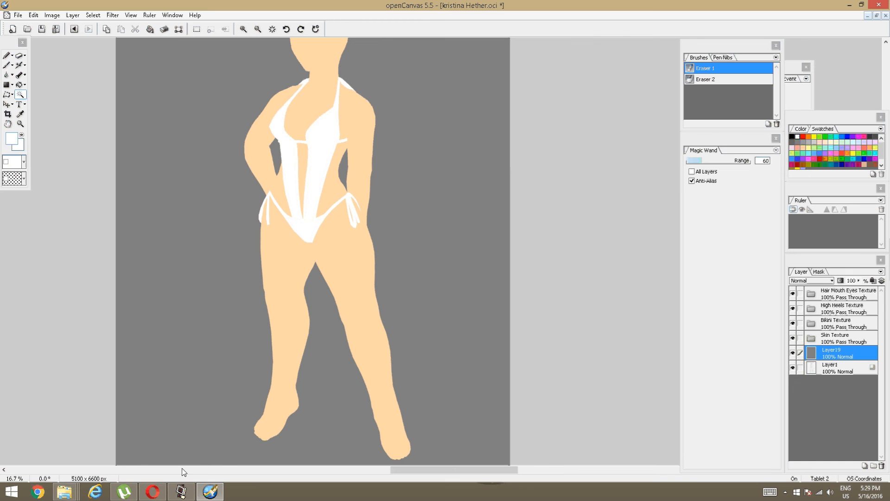
mouse_move(187, 489)
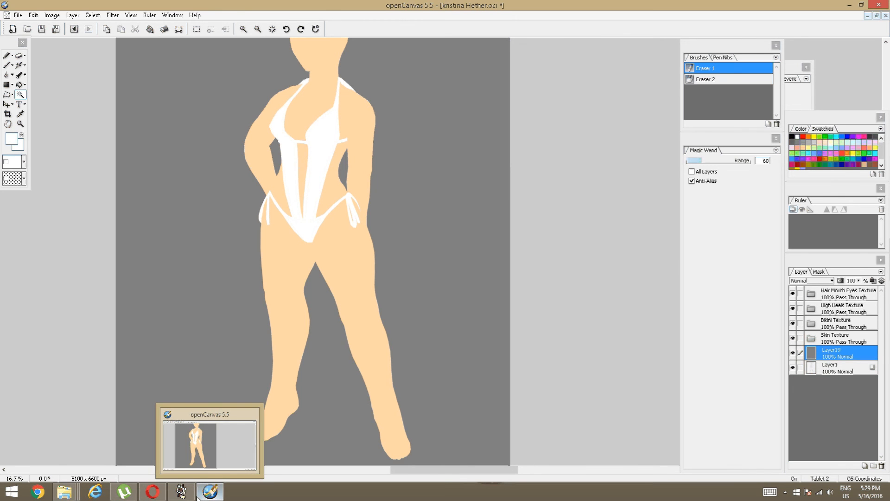
click(182, 492)
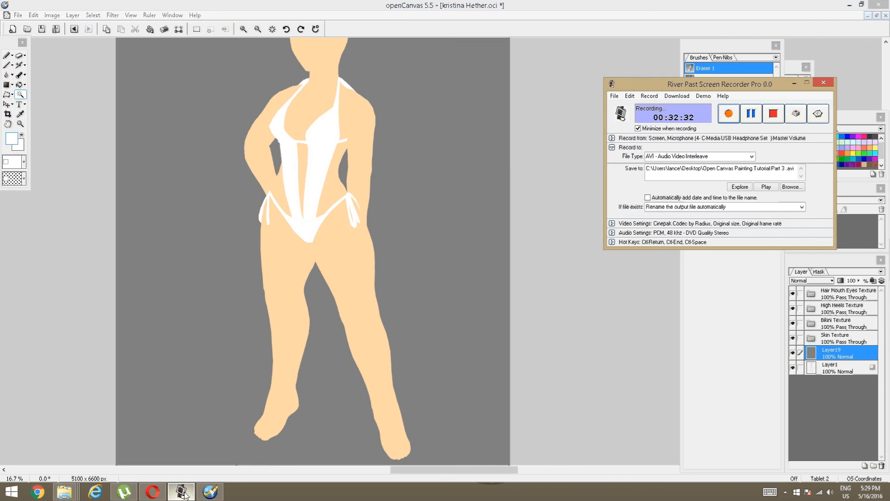
mouse_move(199, 498)
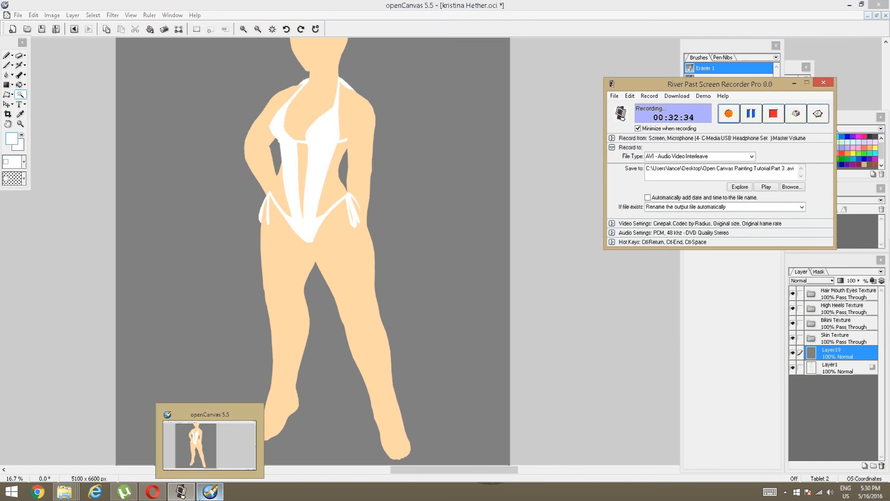